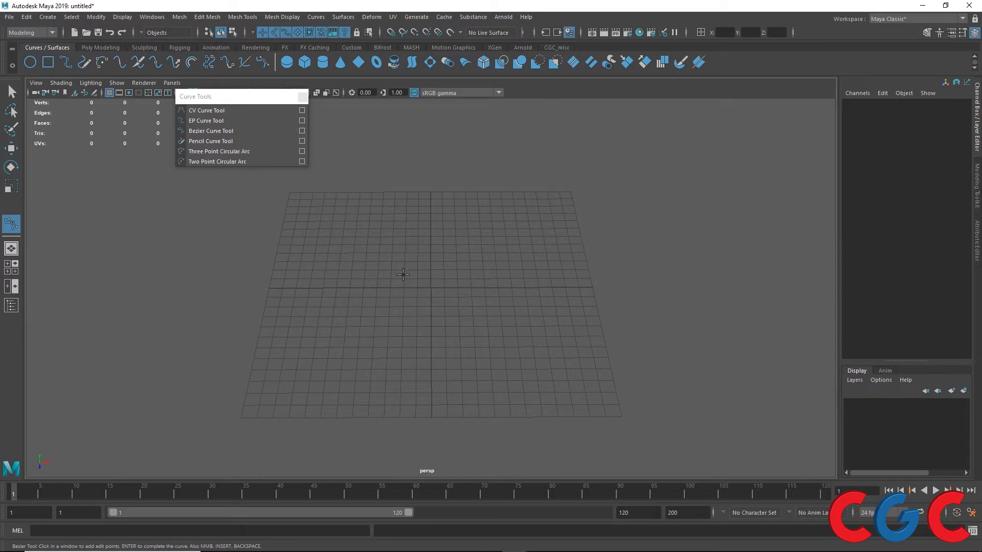
Look through the top view and the four-view layout, and return to the perspective view.
{"action": "key", "text": "space"}
{"action": "key", "text": "space"}
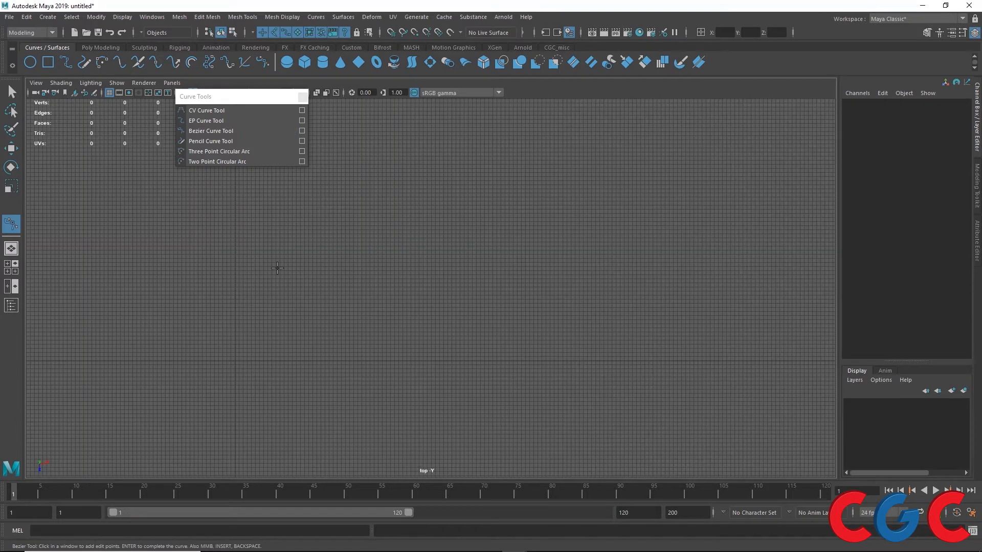
{"action": "key", "text": "space"}
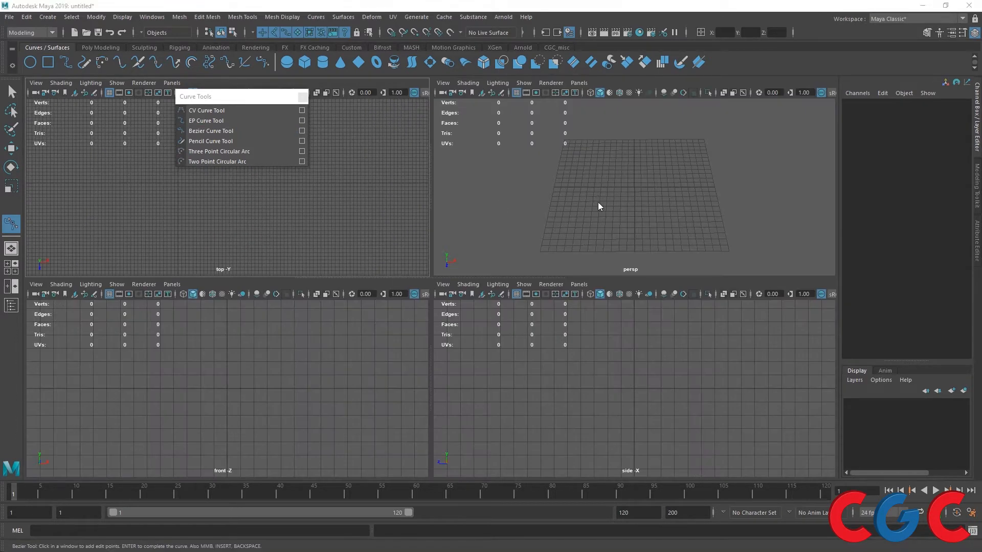
{"action": "key", "text": "space"}
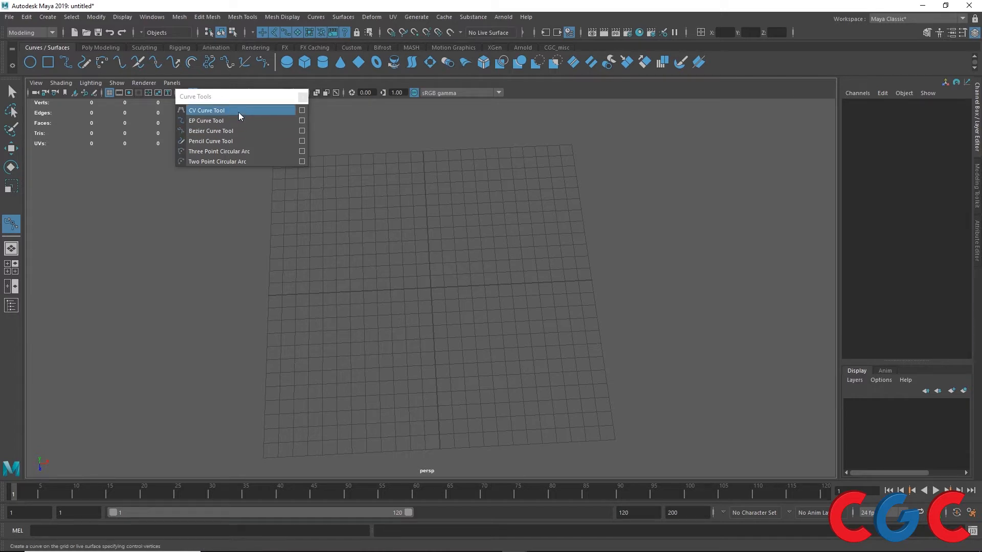
Reset the CV Curve Tool settings, compare them with the EP Curve Tool settings, and keep the CV settings open beside the grid.
{"action": "left_click", "coordinate": [302, 110]}
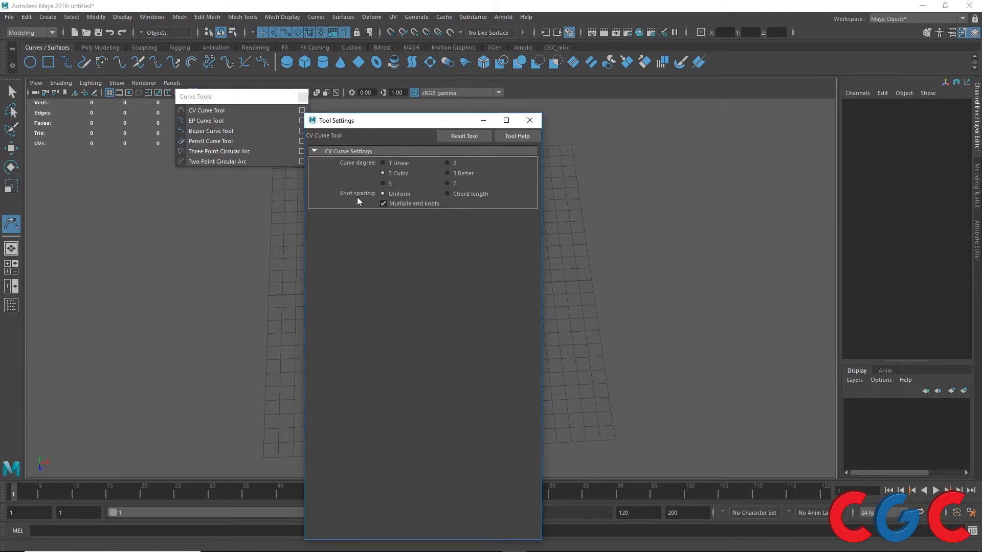
{"action": "left_click", "coordinate": [461, 136]}
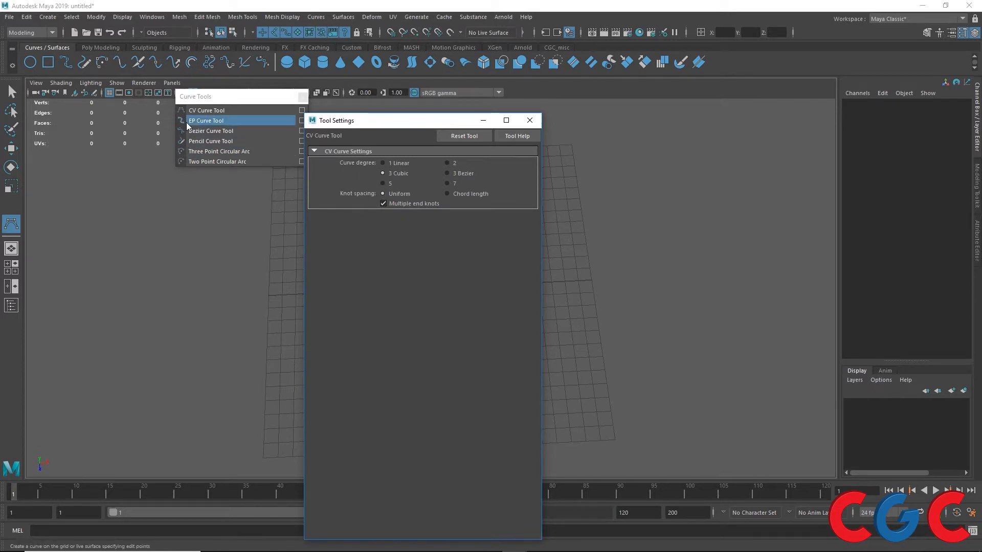
{"action": "left_click_drag", "start_coordinate": [330, 122], "coordinate": [391, 118]}
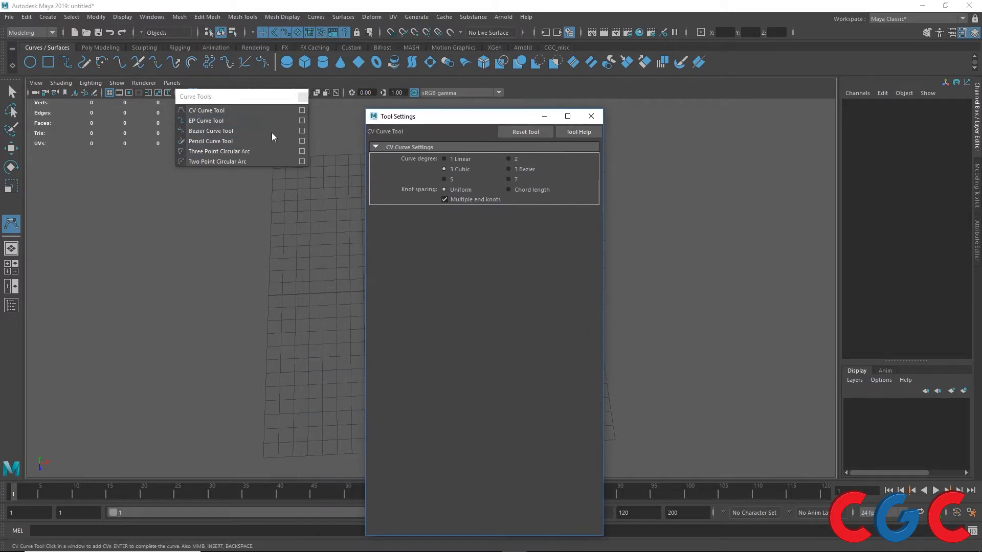
{"action": "left_click", "coordinate": [301, 123]}
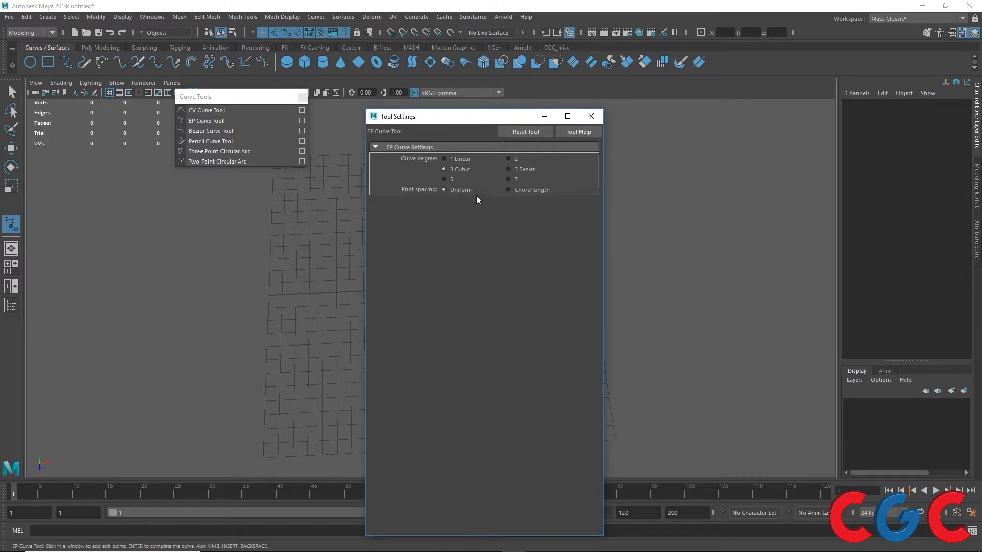
{"action": "left_click", "coordinate": [301, 111]}
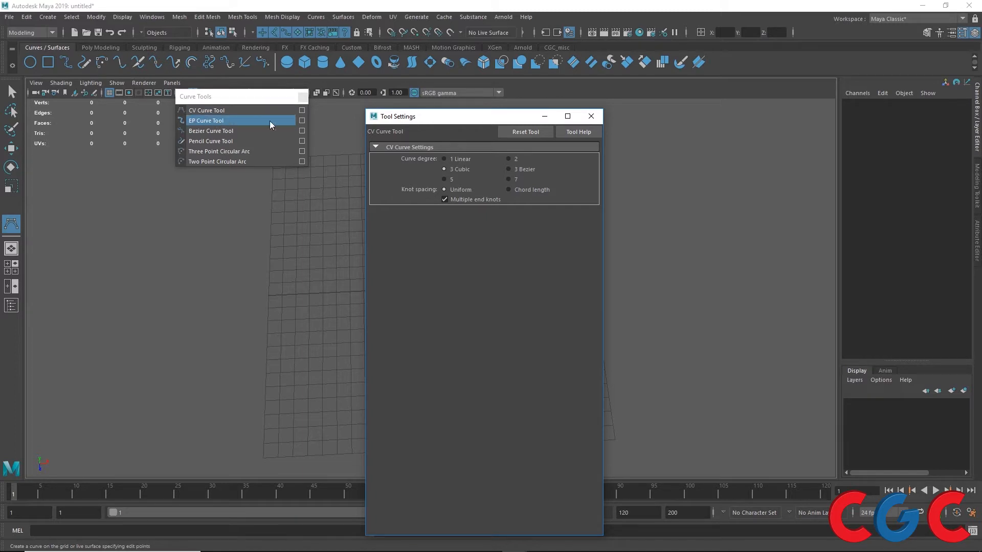
{"action": "left_click_drag", "start_coordinate": [422, 121], "coordinate": [582, 121]}
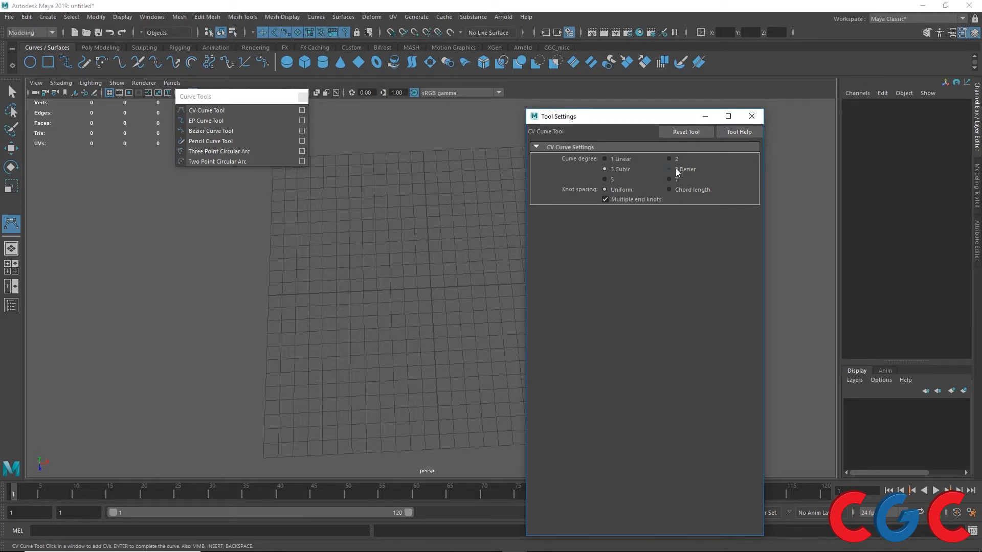
Draw an angular, inward-turning CV curve with 14 control vertices on the grid using curve degree 1 Linear, and complete it.
{"action": "left_click", "coordinate": [620, 159]}
{"action": "left_click", "coordinate": [290, 278]}
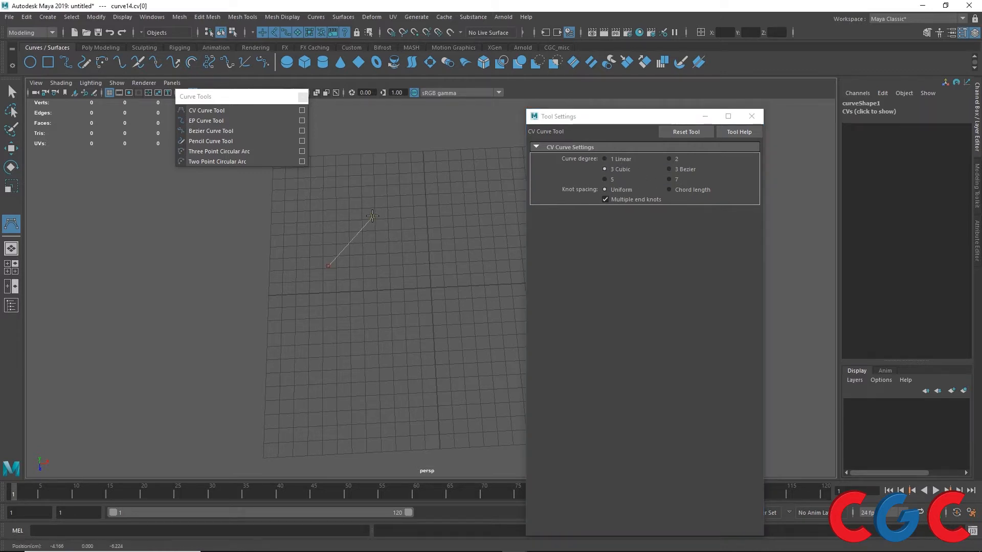
{"action": "left_click", "coordinate": [338, 222]}
{"action": "left_click", "coordinate": [390, 225]}
{"action": "left_click", "coordinate": [446, 234]}
{"action": "left_click", "coordinate": [448, 278]}
{"action": "left_click", "coordinate": [441, 334]}
{"action": "left_click", "coordinate": [388, 350]}
{"action": "left_click", "coordinate": [352, 344]}
{"action": "left_click", "coordinate": [364, 301]}
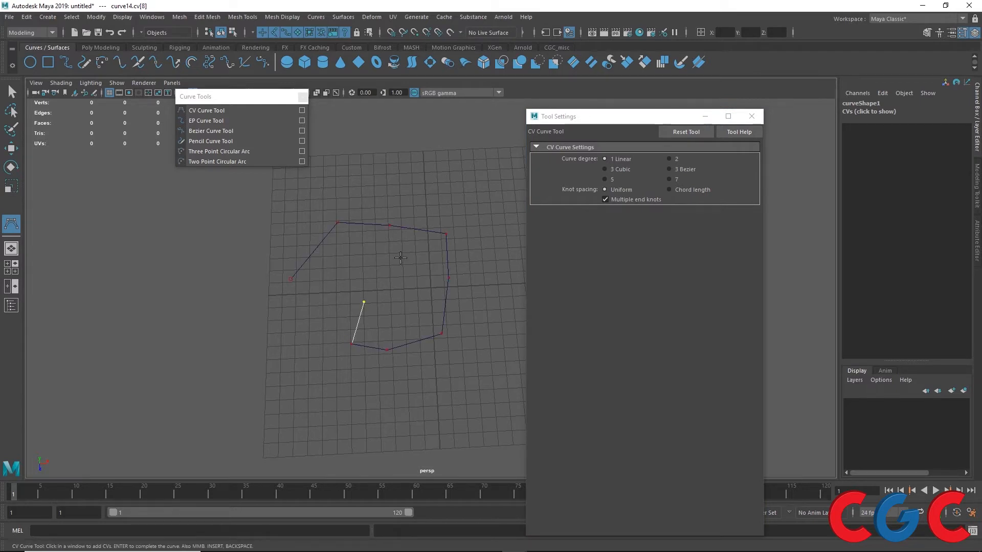
{"action": "left_click", "coordinate": [400, 259]}
{"action": "left_click", "coordinate": [361, 256]}
{"action": "left_click", "coordinate": [341, 289]}
{"action": "left_click", "coordinate": [325, 330]}
{"action": "middle_click_drag", "start_coordinate": [472, 238], "coordinate": [394, 251], "text": "alt"}
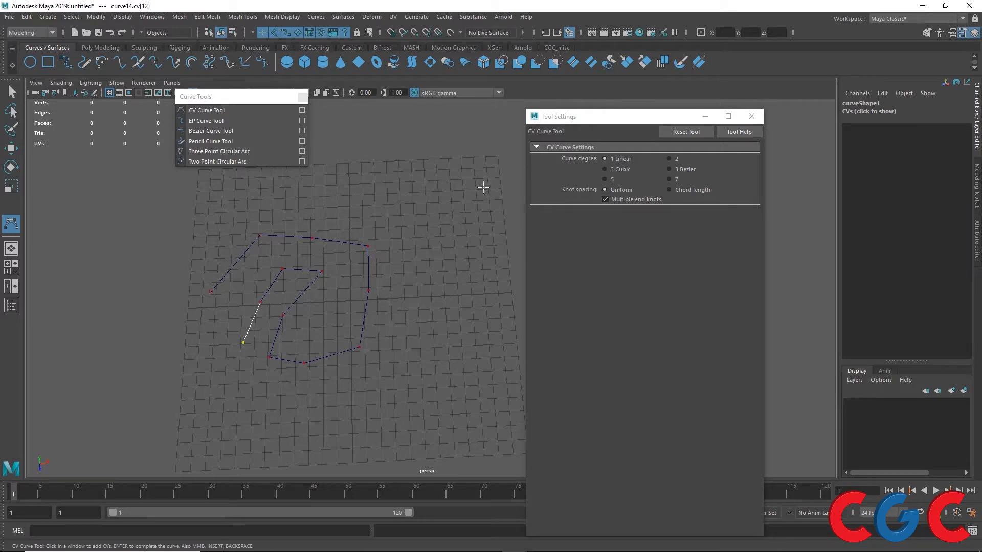
{"action": "middle_click_drag", "start_coordinate": [452, 225], "coordinate": [380, 258], "text": "alt"}
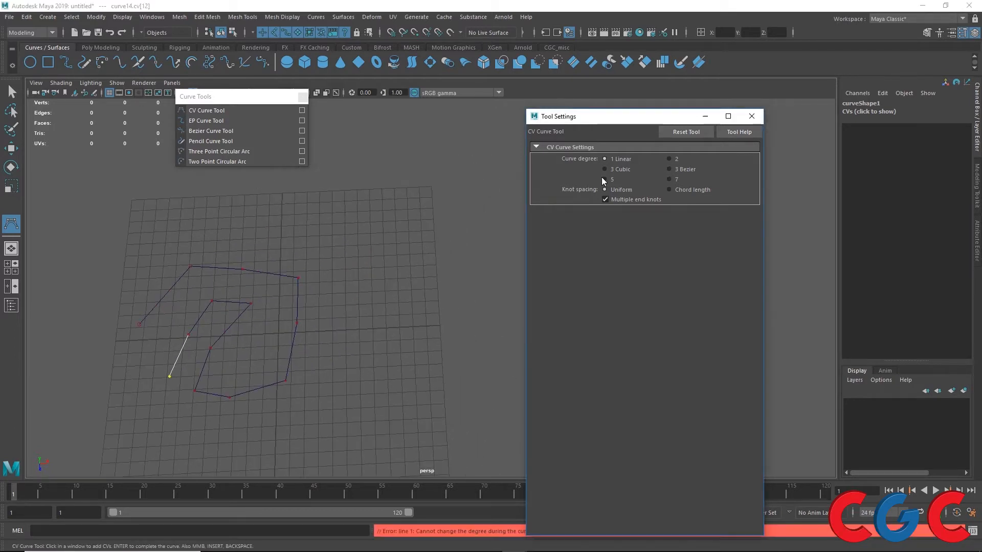
{"action": "left_click", "coordinate": [309, 240]}
{"action": "key", "text": "q"}
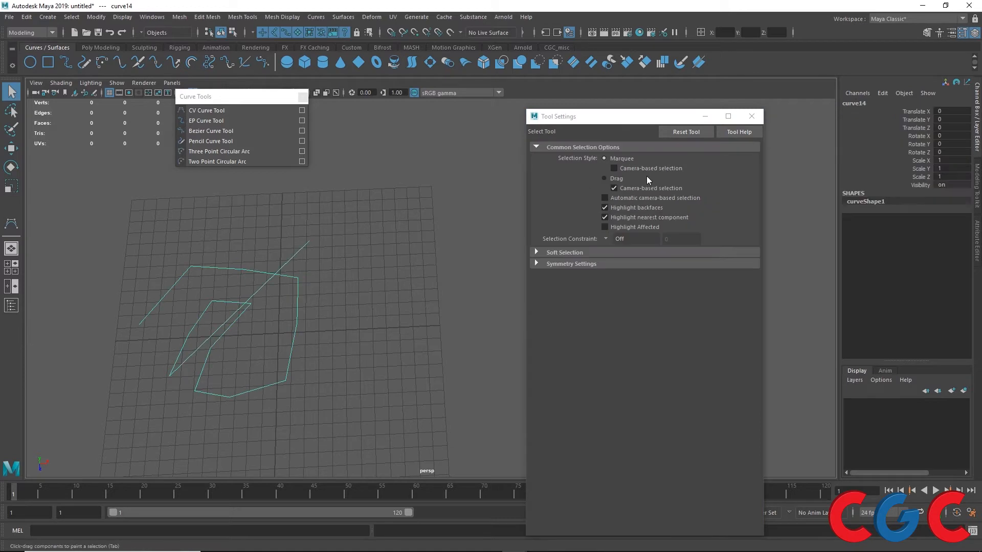
Draw a three-point CV curve of degree 2 across the grid's far corner and complete it.
{"action": "left_click", "coordinate": [302, 110]}
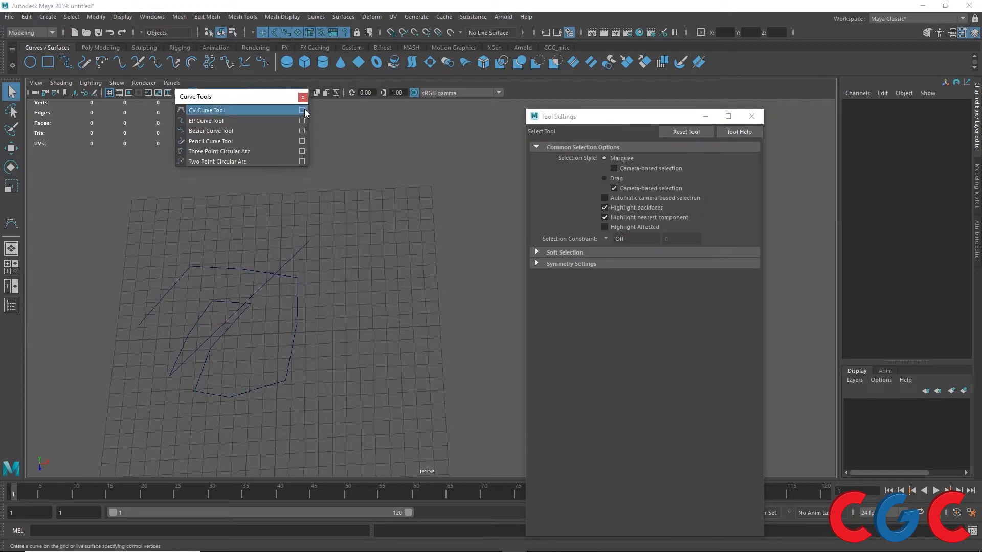
{"action": "left_click", "coordinate": [351, 219]}
{"action": "left_click", "coordinate": [405, 198]}
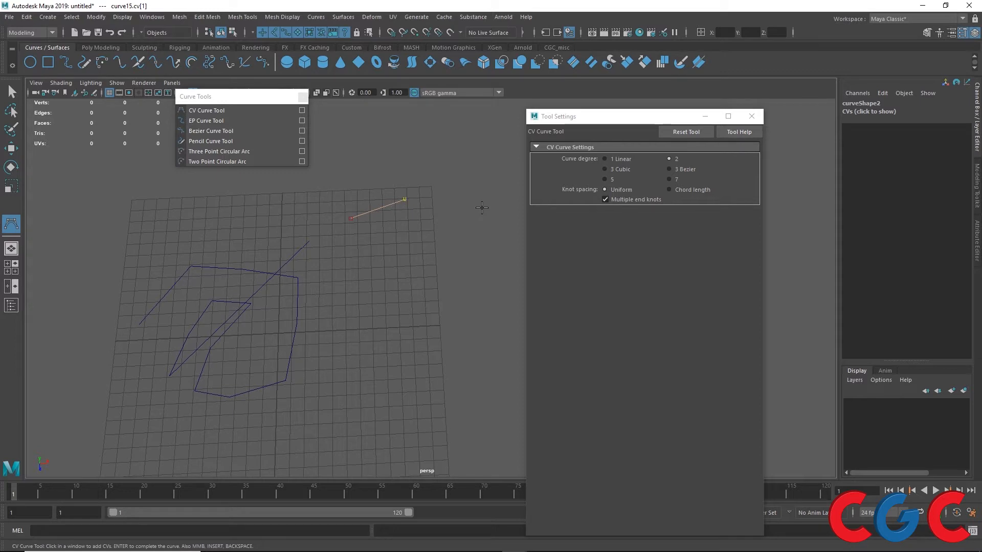
{"action": "left_click", "coordinate": [482, 207]}
{"action": "left_click", "coordinate": [618, 167]}
{"action": "key", "text": "Insert"}
{"action": "left_click", "coordinate": [610, 168]}
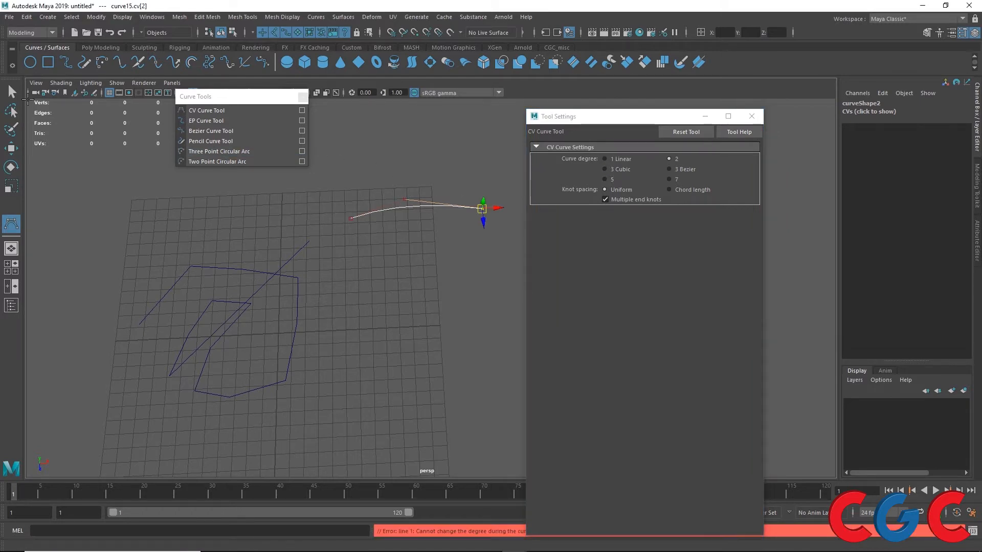
{"action": "key", "text": "q"}
Draw a four-point CV curve of degree 3 Cubic just in front of the degree 2 curve and complete it.
{"action": "left_click", "coordinate": [207, 110]}
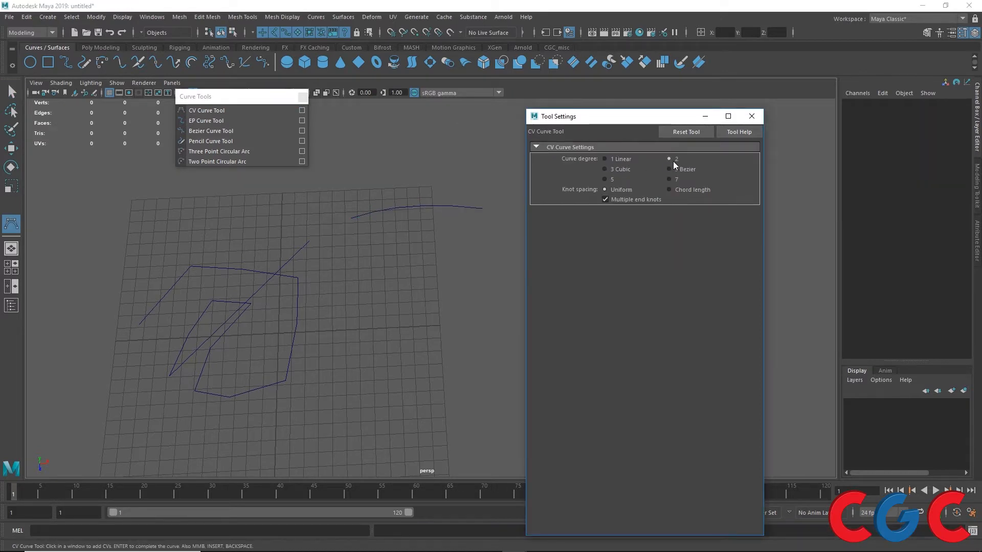
{"action": "left_click", "coordinate": [349, 256]}
{"action": "left_click", "coordinate": [374, 238]}
{"action": "left_click", "coordinate": [413, 231]}
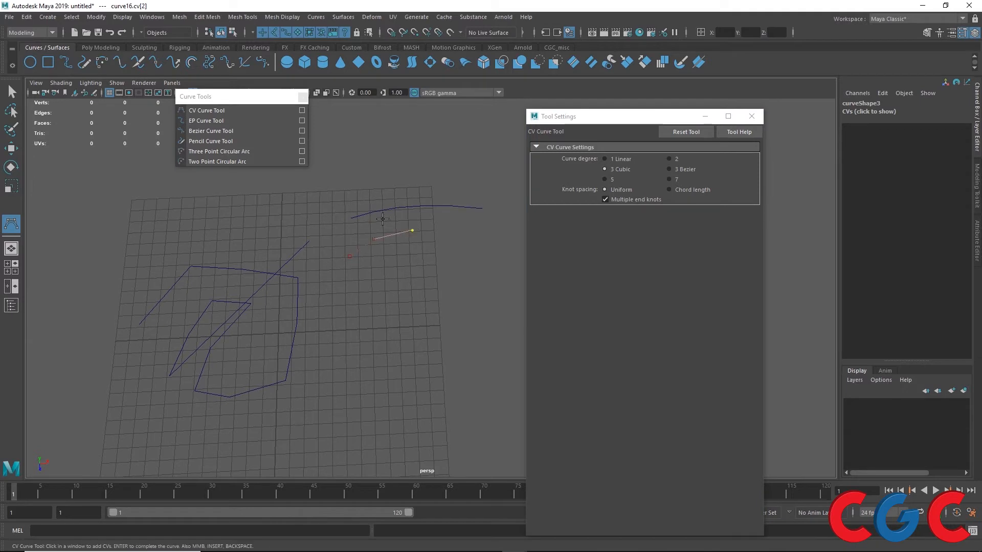
{"action": "left_click_drag", "start_coordinate": [485, 250], "coordinate": [444, 344]}
{"action": "left_click", "coordinate": [670, 169]}
{"action": "key", "text": "q"}
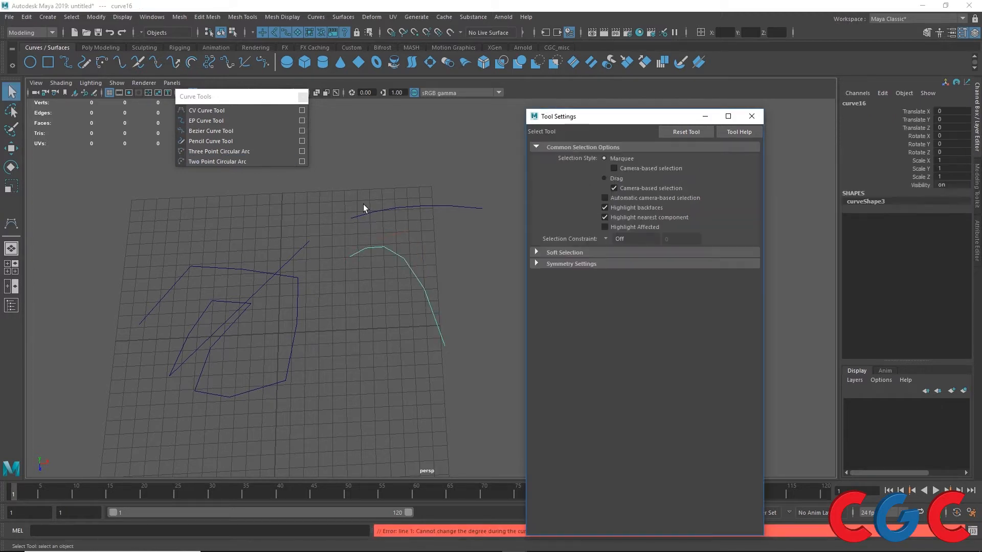
Try to draw a CV curve of degree 3 Bezier from only three points in front of the cubic curve.
{"action": "left_click", "coordinate": [207, 109]}
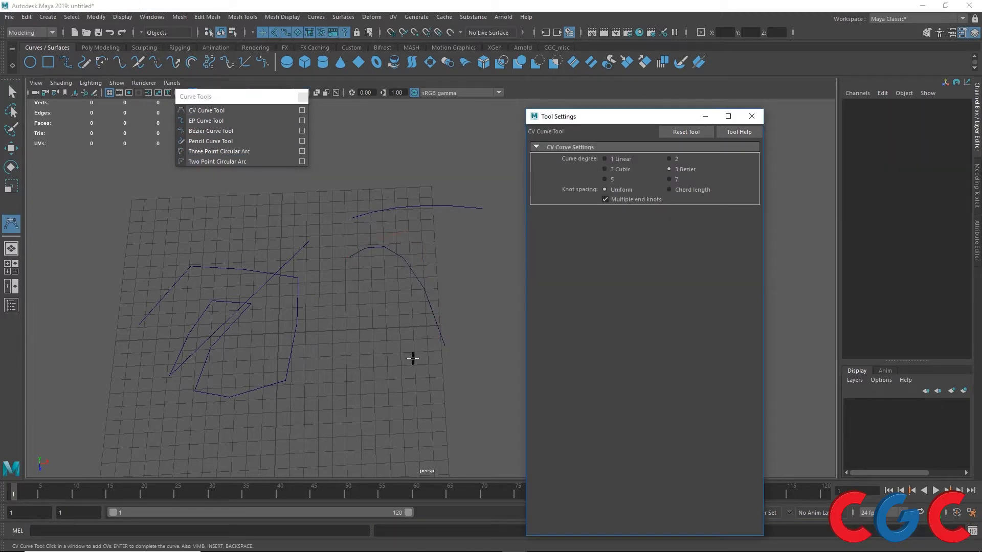
{"action": "left_click", "coordinate": [323, 410]}
{"action": "left_click", "coordinate": [376, 352]}
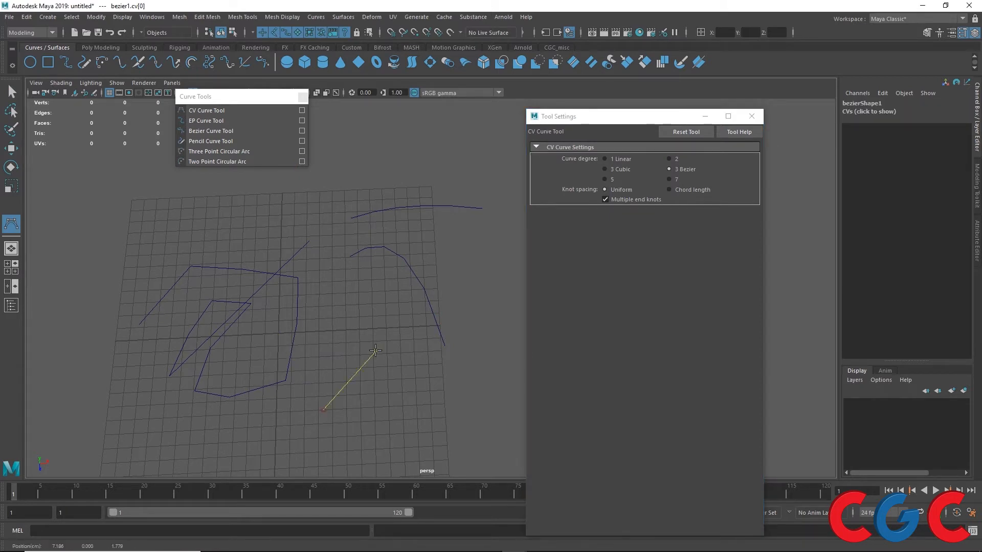
{"action": "left_click", "coordinate": [467, 336]}
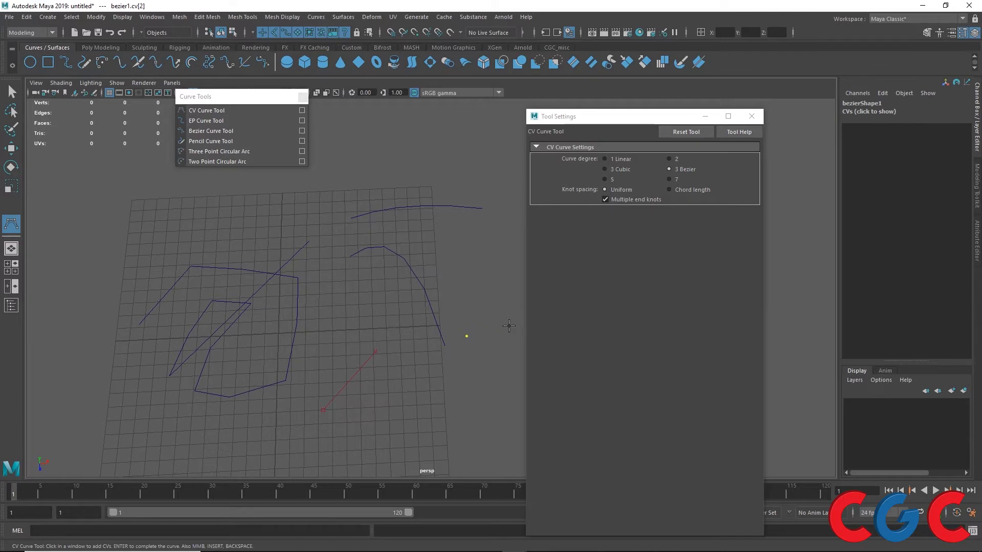
{"action": "middle_click_drag", "start_coordinate": [471, 391], "coordinate": [409, 329], "text": "alt"}
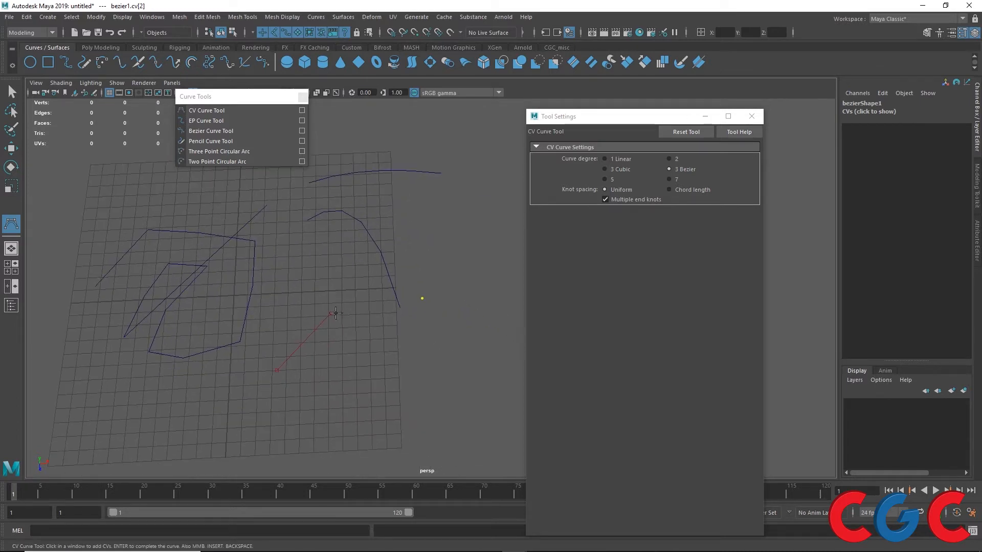
{"action": "key", "text": "w"}
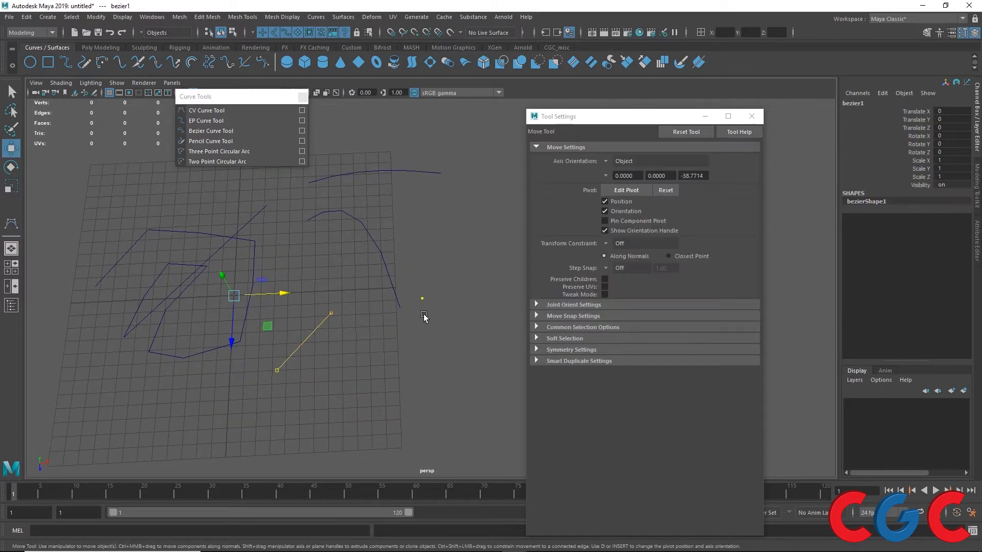
{"action": "left_click", "coordinate": [423, 302]}
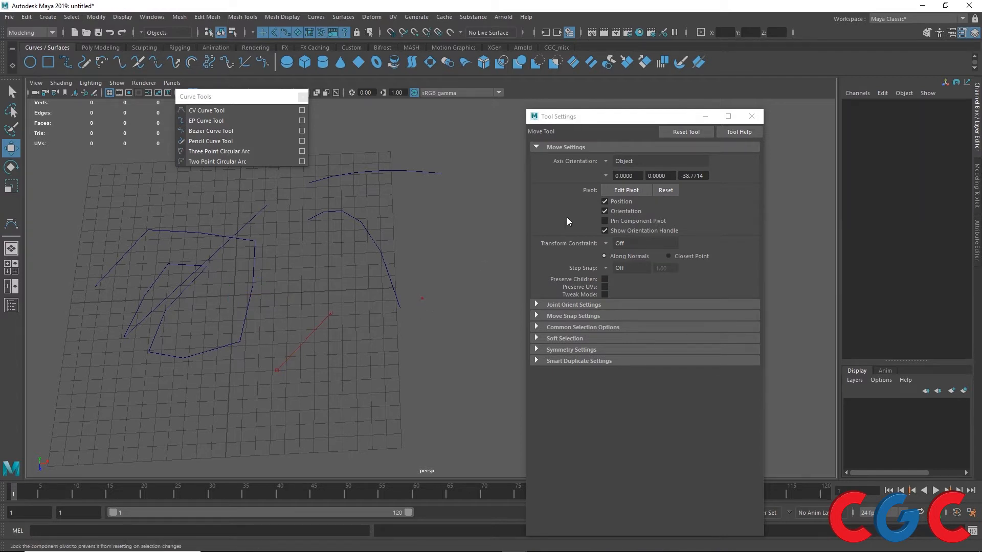
Draw an arched four-point CV curve of degree 3 Bezier near the grid's front edge and complete it.
{"action": "left_click", "coordinate": [302, 110]}
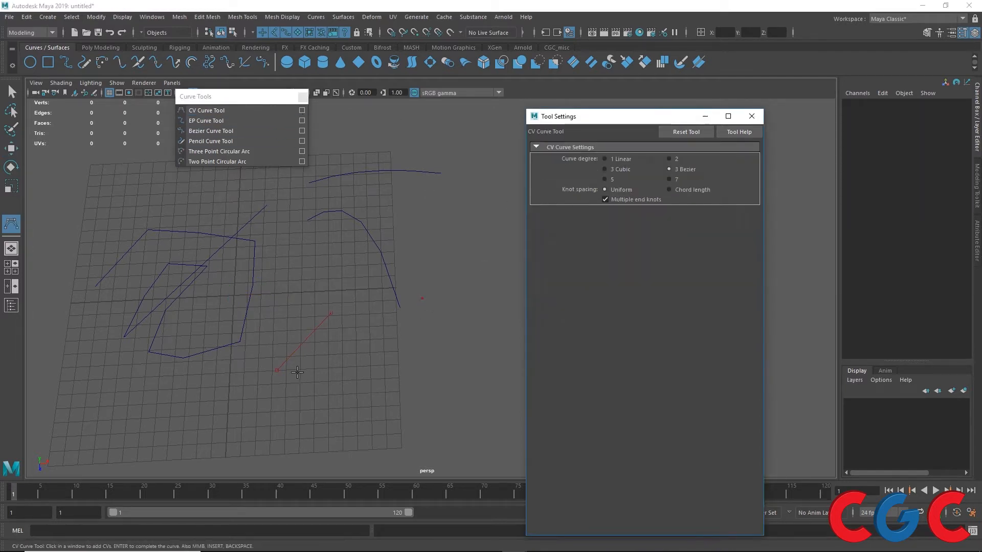
{"action": "middle_click_drag", "start_coordinate": [297, 372], "coordinate": [433, 304], "text": "alt"}
{"action": "left_click", "coordinate": [226, 371]}
{"action": "left_click", "coordinate": [263, 348]}
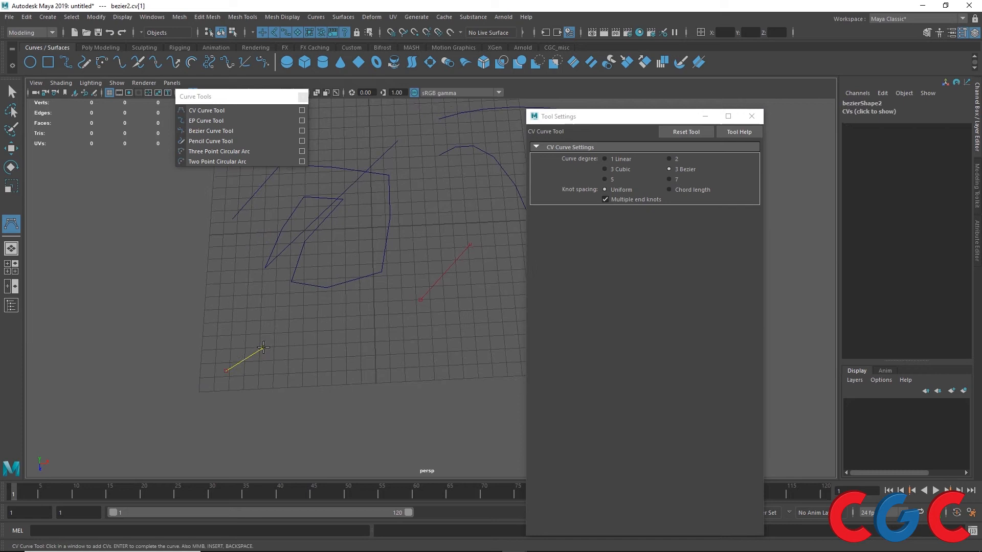
{"action": "left_click", "coordinate": [297, 344]}
{"action": "left_click", "coordinate": [340, 363]}
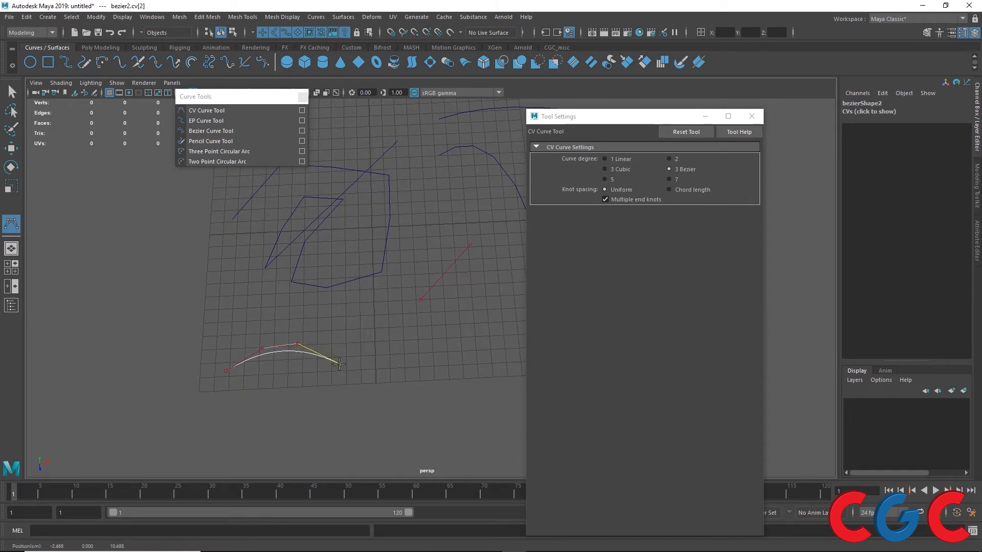
{"action": "left_click_drag", "start_coordinate": [340, 364], "coordinate": [341, 366]}
{"action": "key", "text": "w"}
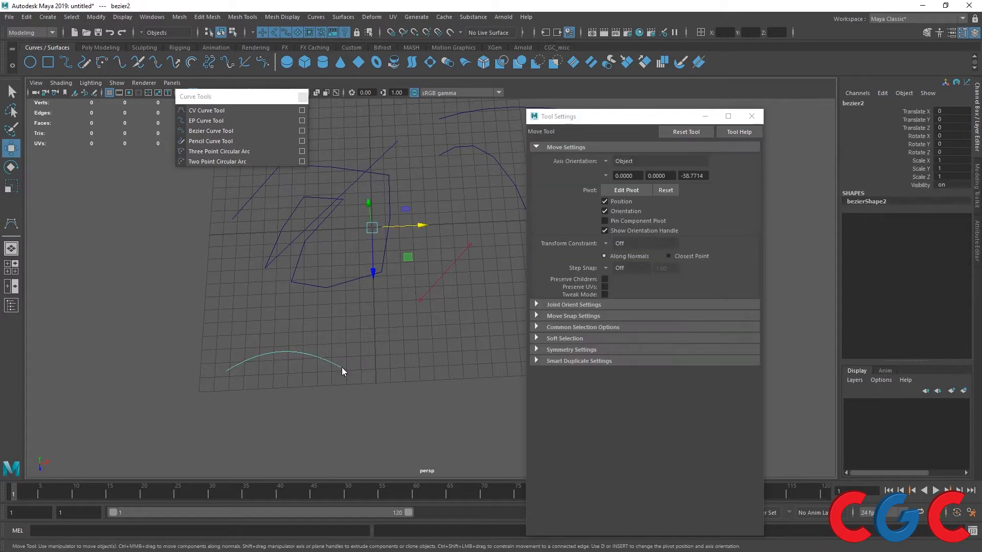
Show the arched Bezier curve's control vertices, select one end vertex for moving, and select the opposite end vertex for rotating.
{"action": "right_click_drag", "start_coordinate": [340, 307], "coordinate": [291, 306]}
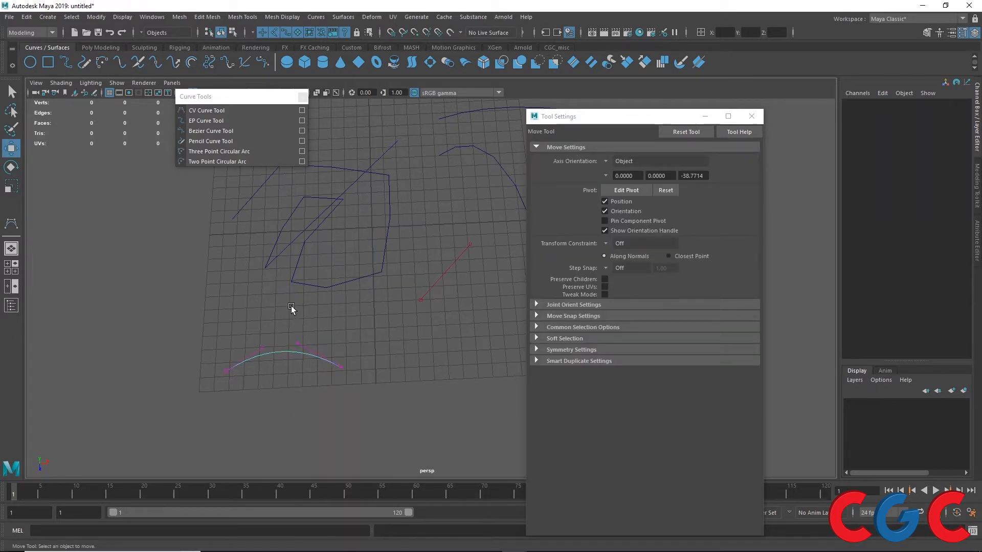
{"action": "middle_click_drag", "start_coordinate": [333, 338], "coordinate": [358, 314], "text": "alt"}
{"action": "scroll", "coordinate": [357, 314], "scroll_direction": "up", "scroll_amount": 5}
{"action": "left_click", "coordinate": [140, 369]}
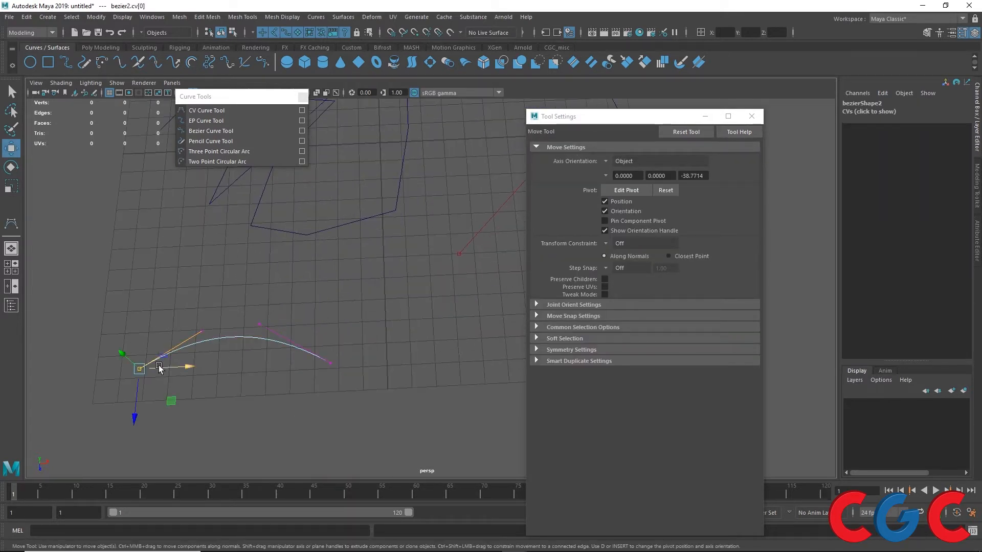
{"action": "key", "text": "e"}
{"action": "left_click", "coordinate": [330, 363]}
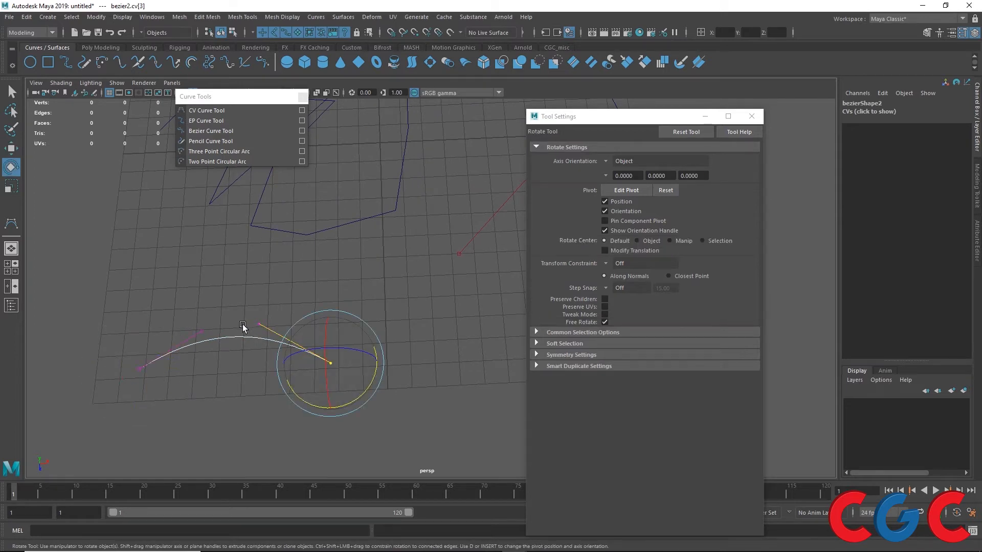
Select all the curves drawn so far on the grid and delete them.
{"action": "scroll", "coordinate": [371, 302], "scroll_direction": "down", "scroll_amount": 4}
{"action": "middle_click_drag", "start_coordinate": [372, 302], "coordinate": [313, 357], "text": "alt"}
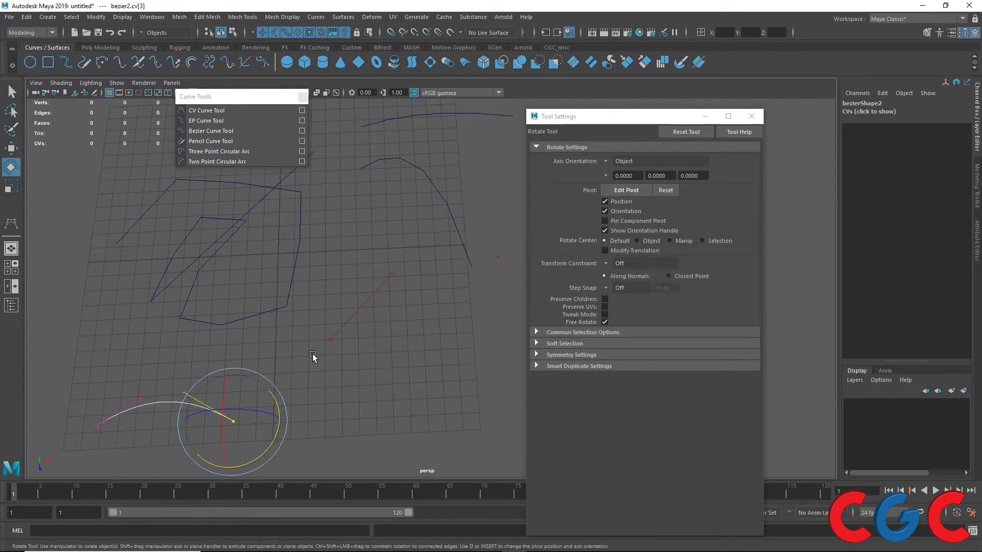
{"action": "middle_click_drag", "start_coordinate": [412, 213], "coordinate": [387, 247], "text": "alt"}
{"action": "left_click", "coordinate": [387, 247]}
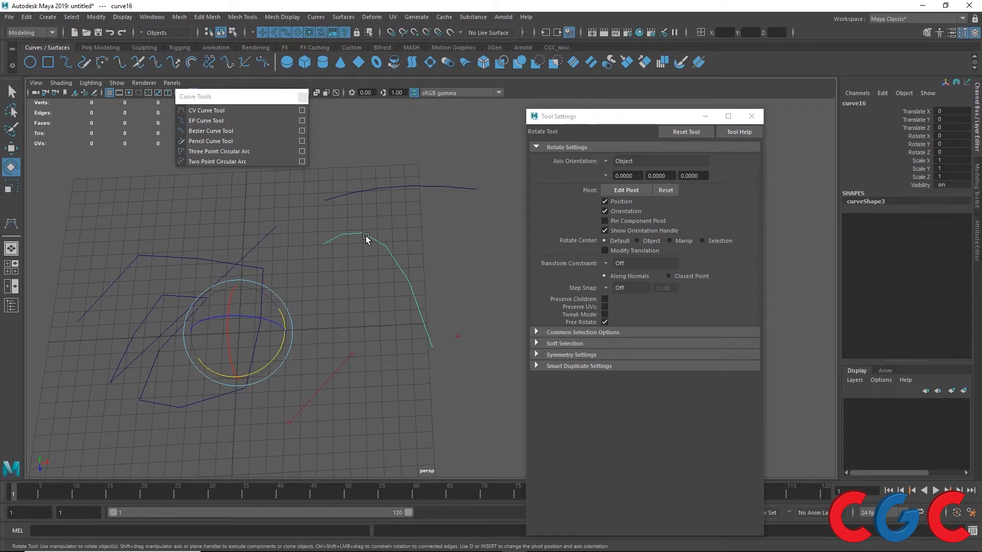
{"action": "middle_click_drag", "start_coordinate": [341, 218], "coordinate": [335, 238], "text": "alt"}
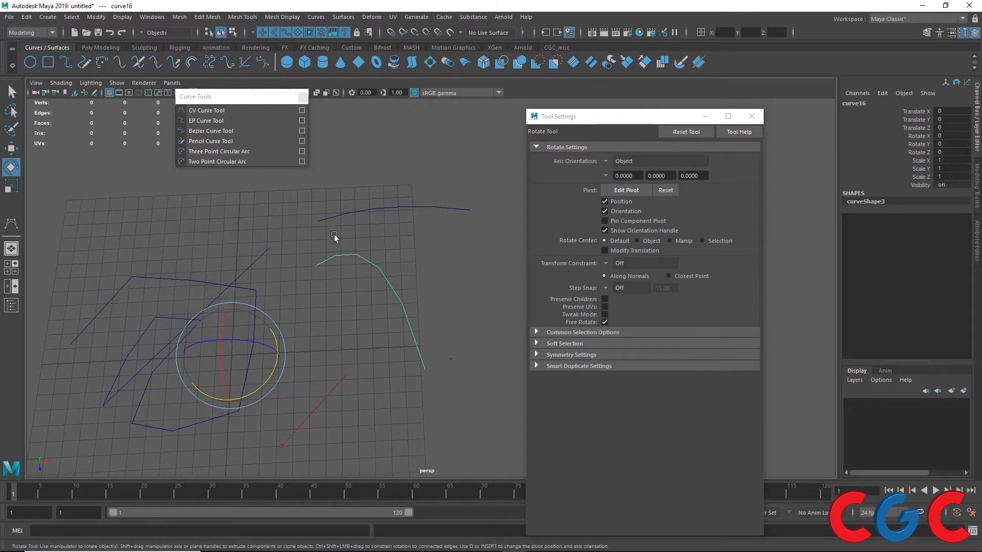
{"action": "scroll", "coordinate": [462, 200], "scroll_direction": "down", "scroll_amount": 4}
{"action": "left_click_drag", "start_coordinate": [462, 202], "coordinate": [155, 446]}
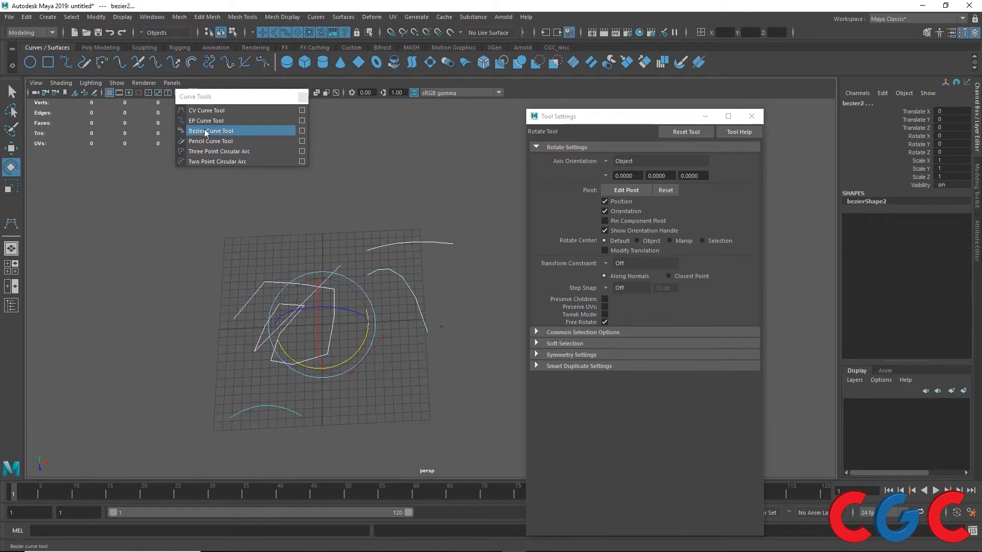
{"action": "key", "text": "Delete"}
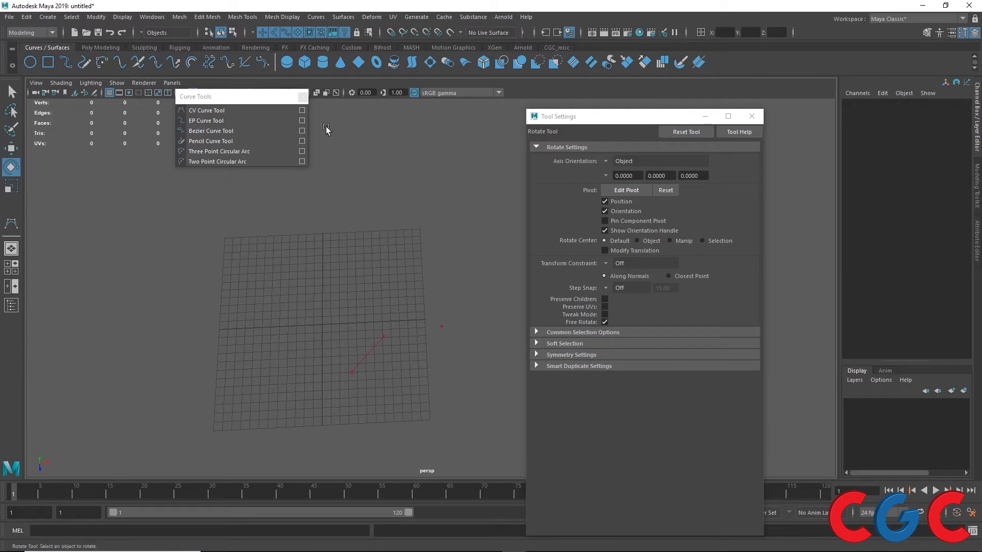
Reset the CV Curve Tool settings and draw an arched five-point CV curve on the back half of the grid.
{"action": "left_click", "coordinate": [191, 111]}
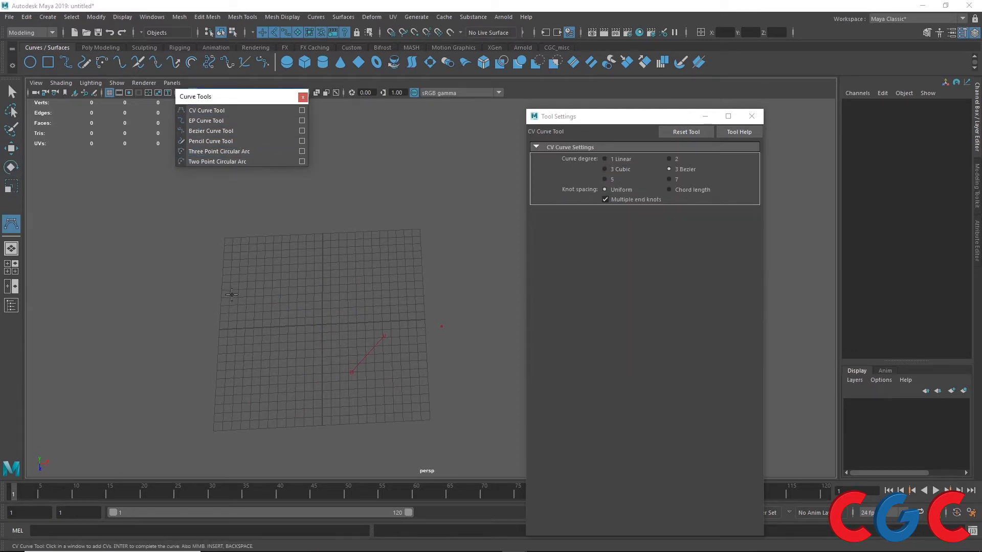
{"action": "left_click", "coordinate": [674, 133]}
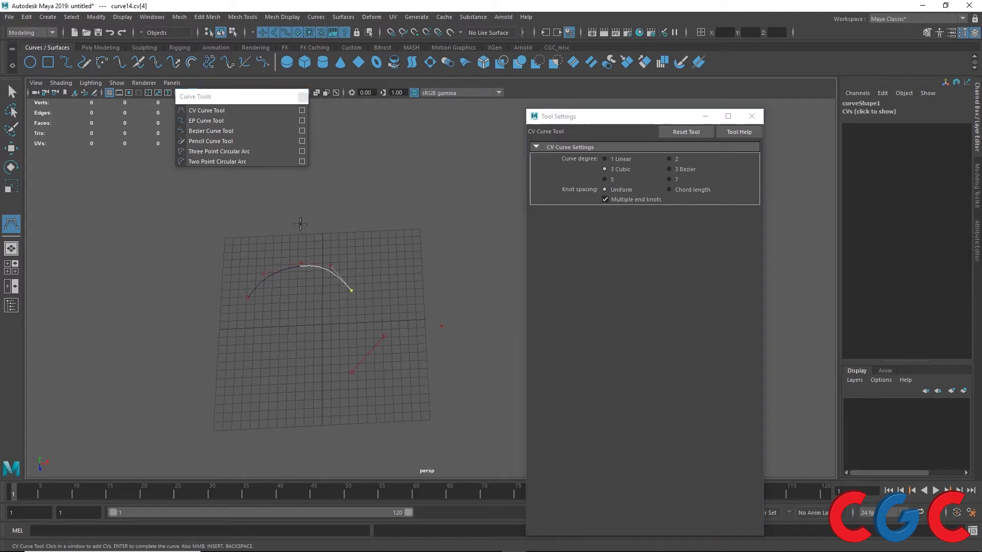
Draw an arched EP curve of degree 3 Cubic just in front of the CV curve and complete it.
{"action": "left_click", "coordinate": [202, 120]}
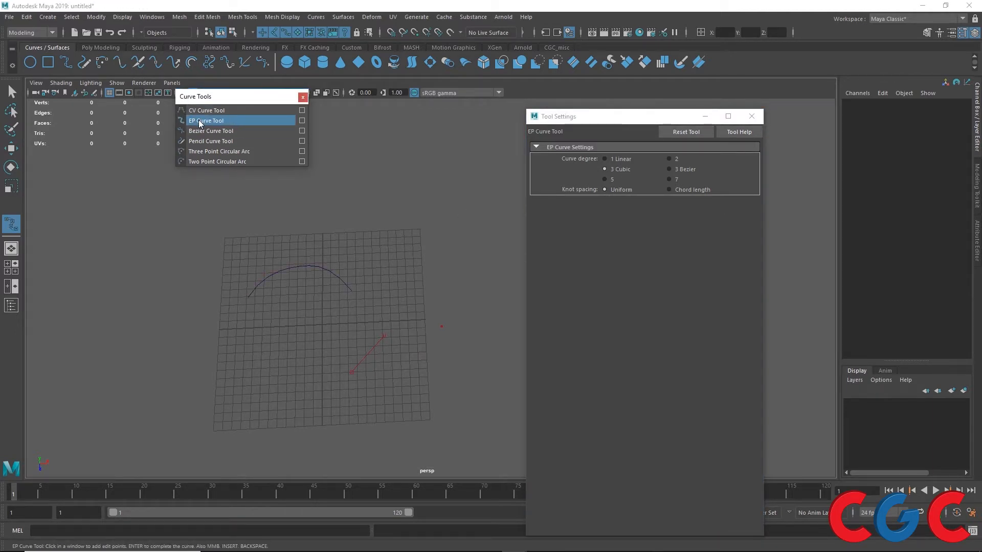
{"action": "left_click", "coordinate": [252, 326]}
{"action": "left_click", "coordinate": [274, 310]}
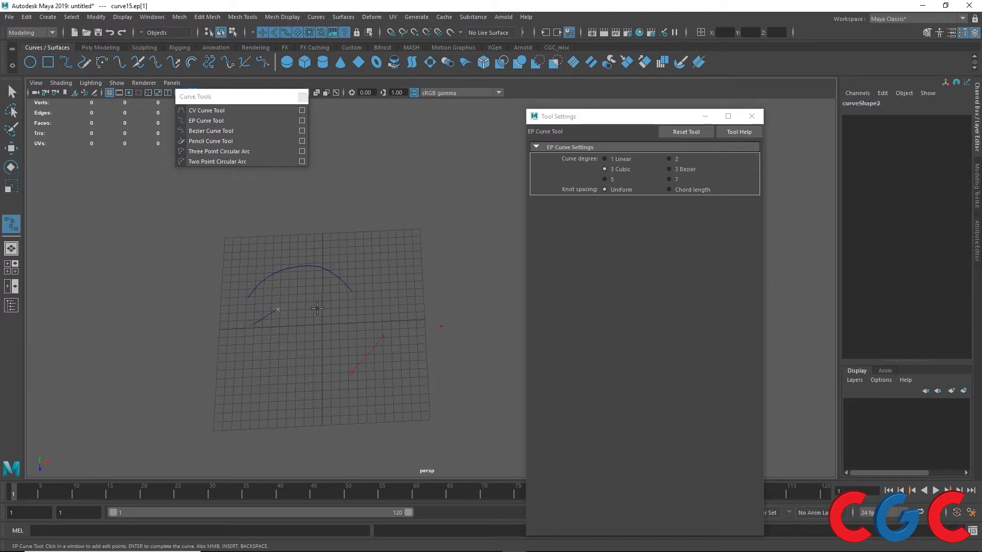
{"action": "left_click_drag", "start_coordinate": [319, 310], "coordinate": [354, 319]}
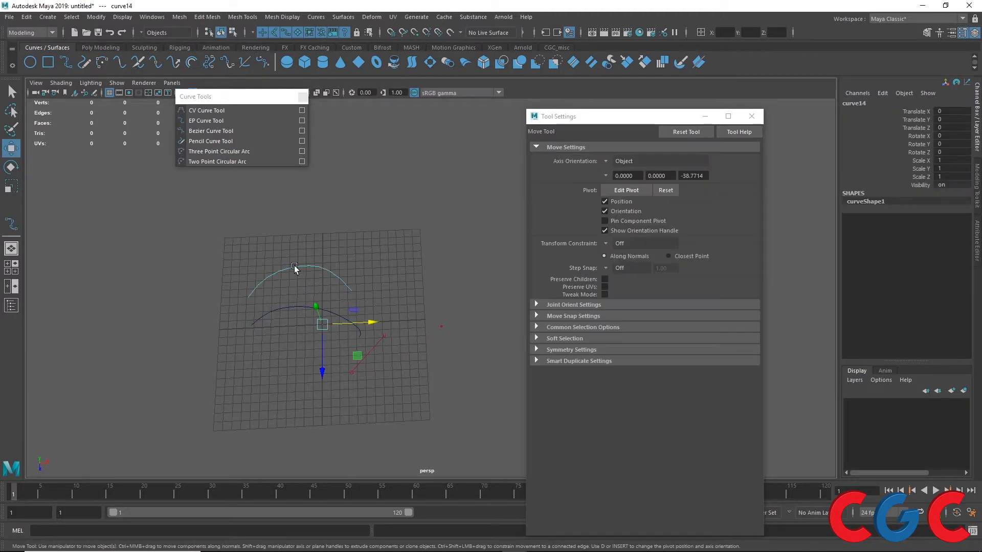
Inspect the arched CV curve and the EP curve in front of it up close to compare the two.
{"action": "scroll", "coordinate": [337, 282], "scroll_direction": "up", "scroll_amount": 3}
{"action": "mouse_move", "coordinate": [344, 252]}
{"action": "right_mouse_down"}
{"action": "mouse_move", "coordinate": [329, 253]}
{"action": "mouse_move", "coordinate": [384, 259]}
{"action": "mouse_move", "coordinate": [296, 252]}
{"action": "mouse_move", "coordinate": [337, 225]}
{"action": "mouse_move", "coordinate": [385, 235]}
{"action": "mouse_move", "coordinate": [391, 255]}
{"action": "mouse_move", "coordinate": [350, 281]}
{"action": "mouse_move", "coordinate": [303, 254]}
{"action": "mouse_move", "coordinate": [338, 225]}
{"action": "mouse_move", "coordinate": [302, 262]}
{"action": "mouse_move", "coordinate": [378, 262]}
{"action": "mouse_move", "coordinate": [346, 276]}
{"action": "mouse_move", "coordinate": [374, 243]}
{"action": "mouse_move", "coordinate": [349, 250]}
{"action": "right_mouse_up"}
{"action": "middle_click_drag", "start_coordinate": [338, 312], "coordinate": [351, 234], "text": "alt"}
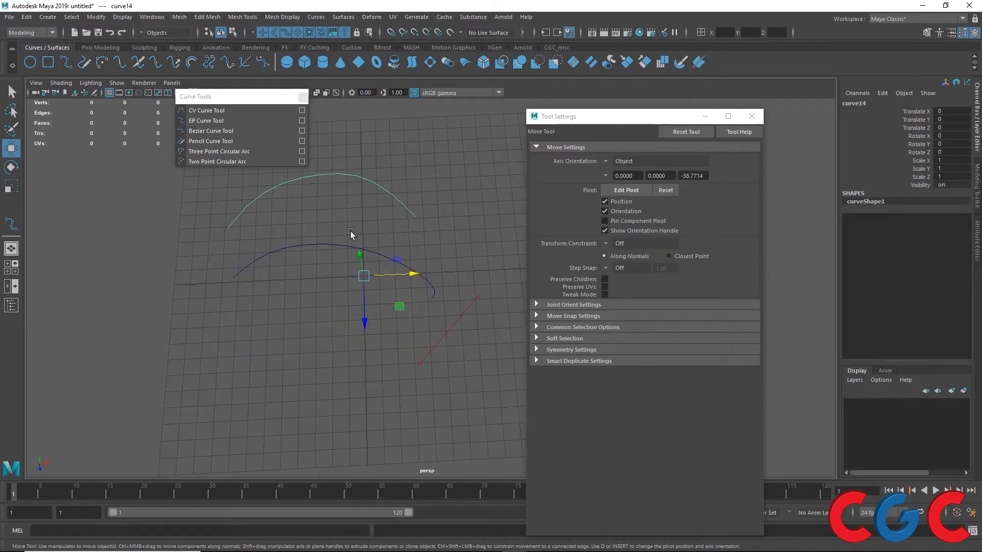
{"action": "left_click", "coordinate": [332, 241]}
{"action": "left_click", "coordinate": [332, 244]}
{"action": "mouse_move", "coordinate": [332, 244]}
{"action": "right_mouse_down"}
{"action": "mouse_move", "coordinate": [311, 245]}
{"action": "mouse_move", "coordinate": [314, 216]}
{"action": "mouse_move", "coordinate": [305, 235]}
{"action": "mouse_move", "coordinate": [326, 274]}
{"action": "mouse_move", "coordinate": [332, 247]}
{"action": "right_mouse_up"}
{"action": "scroll", "coordinate": [309, 272], "scroll_direction": "down", "scroll_amount": 5}
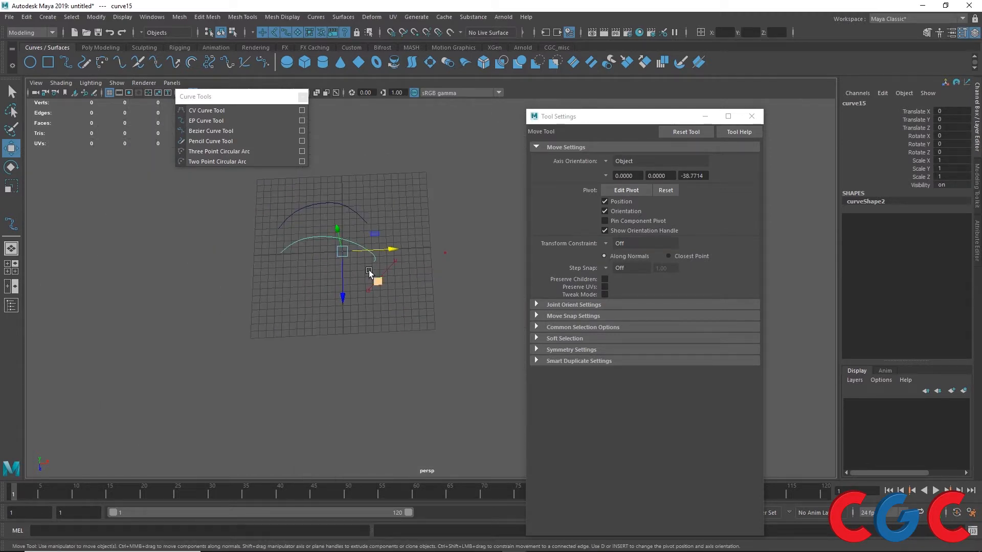
Draw a five-point curve with the Bezier Curve Tool across the grid's front edge and finish it.
{"action": "left_click", "coordinate": [220, 131]}
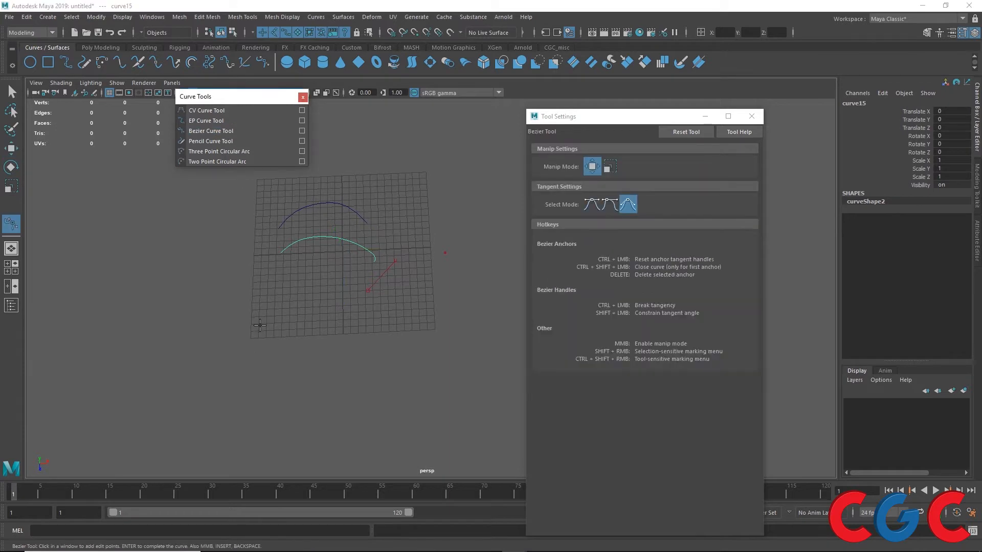
{"action": "left_click", "coordinate": [261, 325]}
{"action": "left_click", "coordinate": [296, 303]}
{"action": "left_click", "coordinate": [347, 308]}
{"action": "left_click", "coordinate": [399, 338]}
{"action": "left_click", "coordinate": [408, 375]}
{"action": "key", "text": "w"}
Show the Bezier curve's control vertices, and return to object selection with the EP curve selected.
{"action": "right_click", "coordinate": [347, 310]}
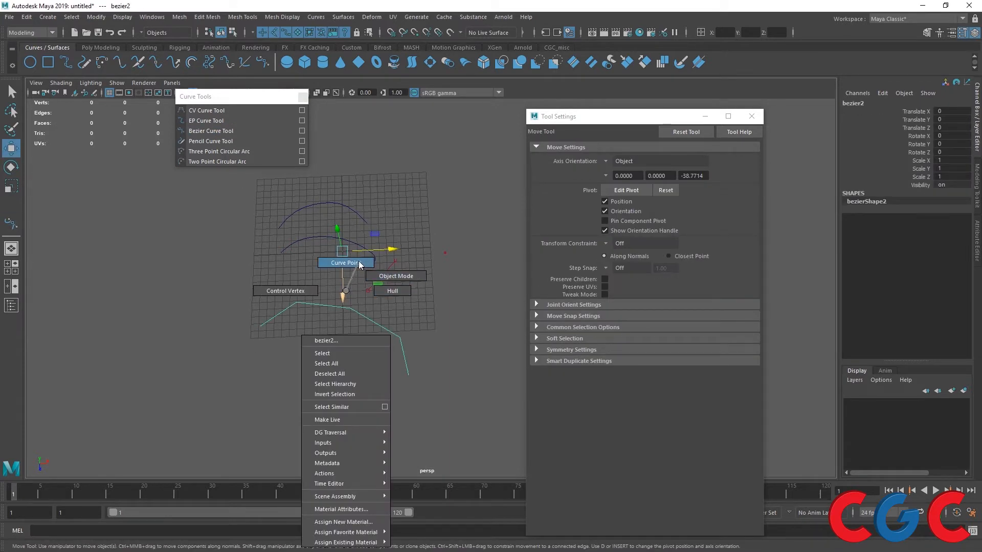
{"action": "left_click", "coordinate": [329, 318]}
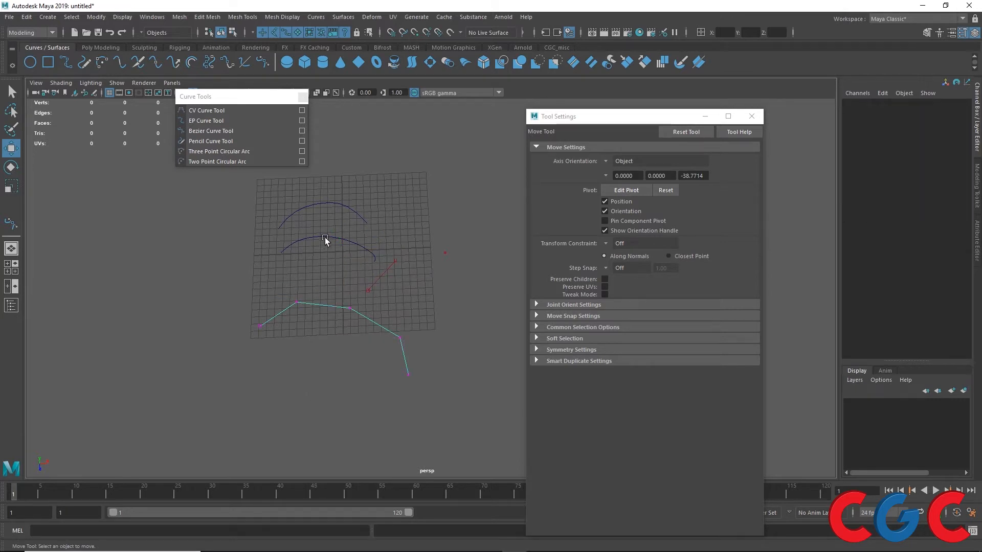
{"action": "right_click", "coordinate": [324, 235]}
{"action": "right_click_drag", "start_coordinate": [323, 235], "coordinate": [318, 228]}
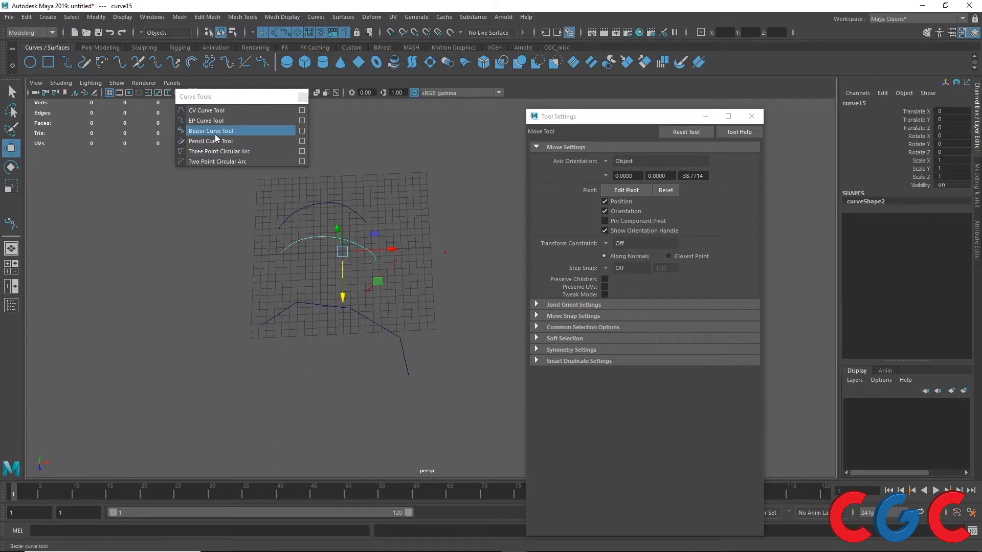
Delete the Bezier curve and both arched curves behind it.
{"action": "left_click", "coordinate": [279, 315]}
{"action": "key", "text": "Delete"}
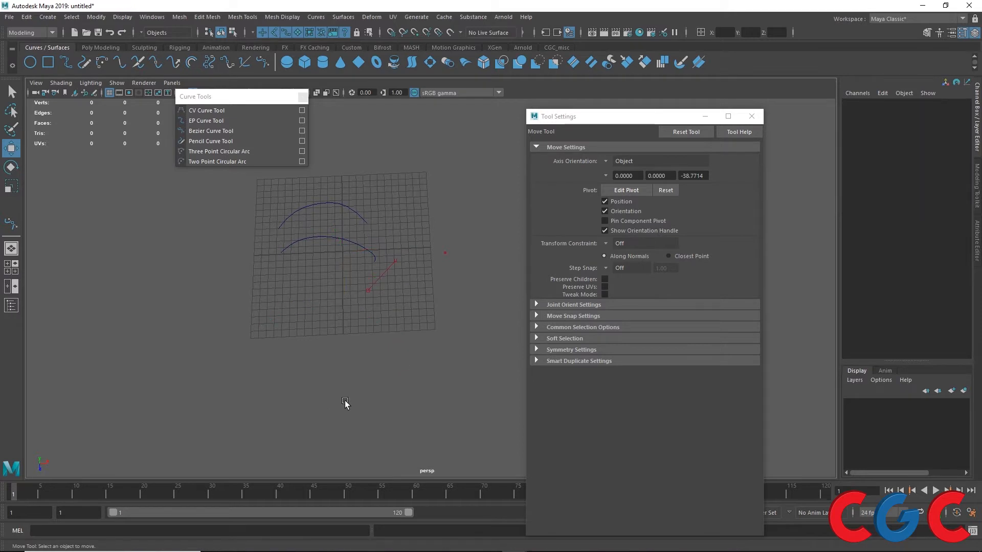
{"action": "left_click_drag", "start_coordinate": [438, 193], "coordinate": [254, 300]}
{"action": "key", "text": "Delete"}
{"action": "scroll", "coordinate": [313, 239], "scroll_direction": "up", "scroll_amount": 5}
{"action": "middle_click_drag", "start_coordinate": [258, 230], "coordinate": [279, 302], "text": "alt"}
{"action": "scroll", "coordinate": [360, 303], "scroll_direction": "down", "scroll_amount": 3}
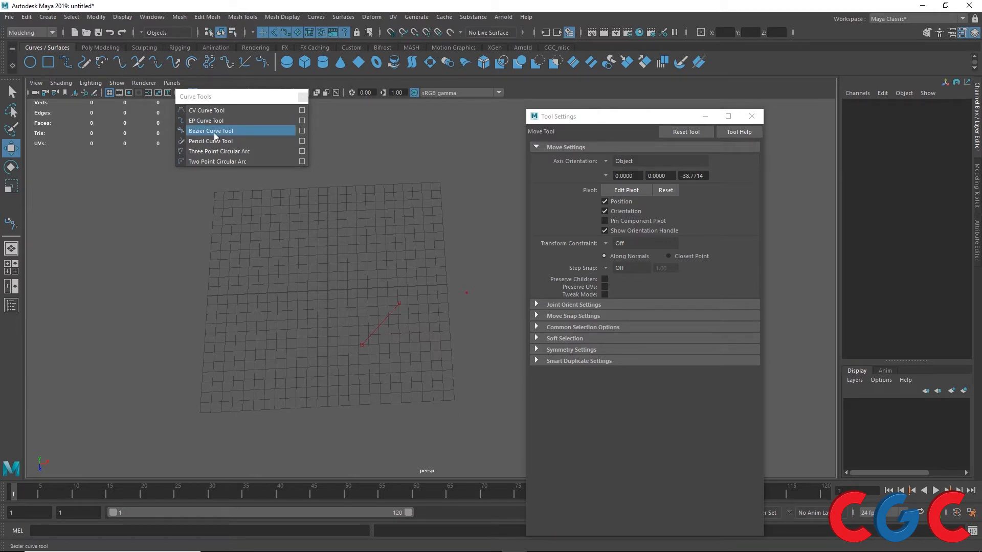
Draw a wide arched five-point CV curve over the back half of the grid and show its control vertices.
{"action": "left_click", "coordinate": [204, 110]}
{"action": "right_click", "coordinate": [351, 236]}
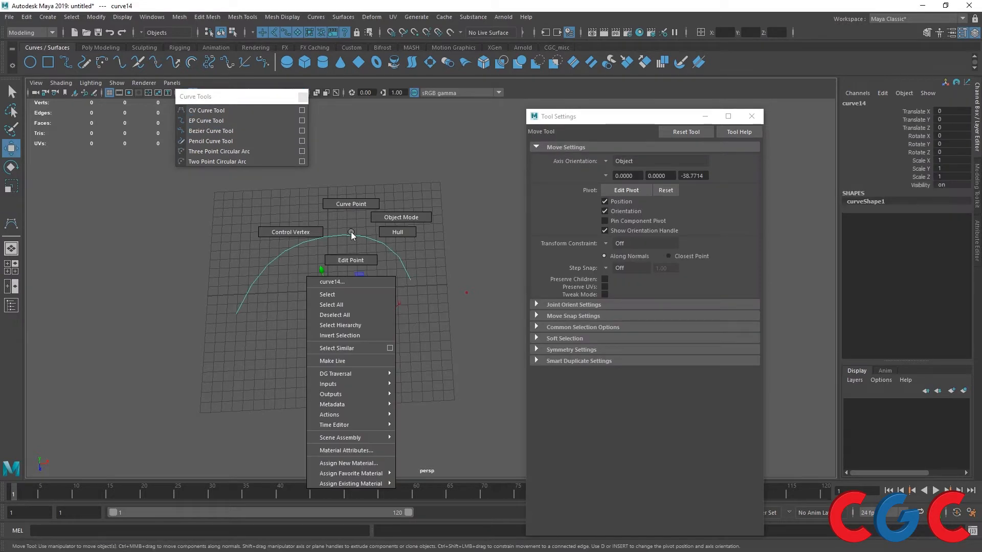
{"action": "left_click", "coordinate": [351, 201]}
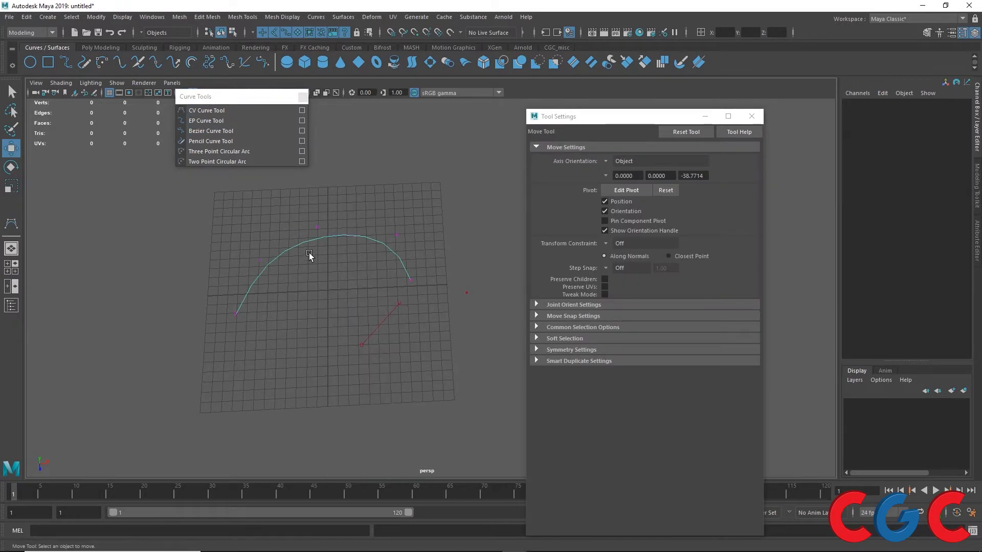
Reshape the arch by moving its upper control vertices along the Z axis and one end vertex outward along X.
{"action": "mouse_move", "coordinate": [289, 217]}
{"action": "left_mouse_down"}
{"action": "mouse_move", "coordinate": [335, 247]}
{"action": "mouse_move", "coordinate": [324, 255]}
{"action": "mouse_move", "coordinate": [325, 318]}
{"action": "mouse_move", "coordinate": [324, 243]}
{"action": "left_mouse_up"}
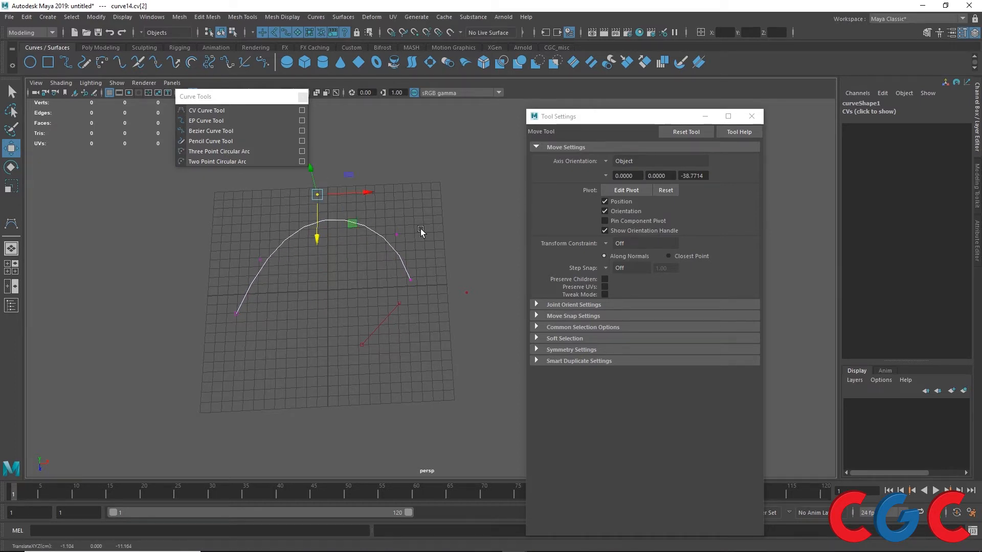
{"action": "left_click", "coordinate": [410, 280]}
{"action": "left_click_drag", "start_coordinate": [457, 279], "coordinate": [485, 284]}
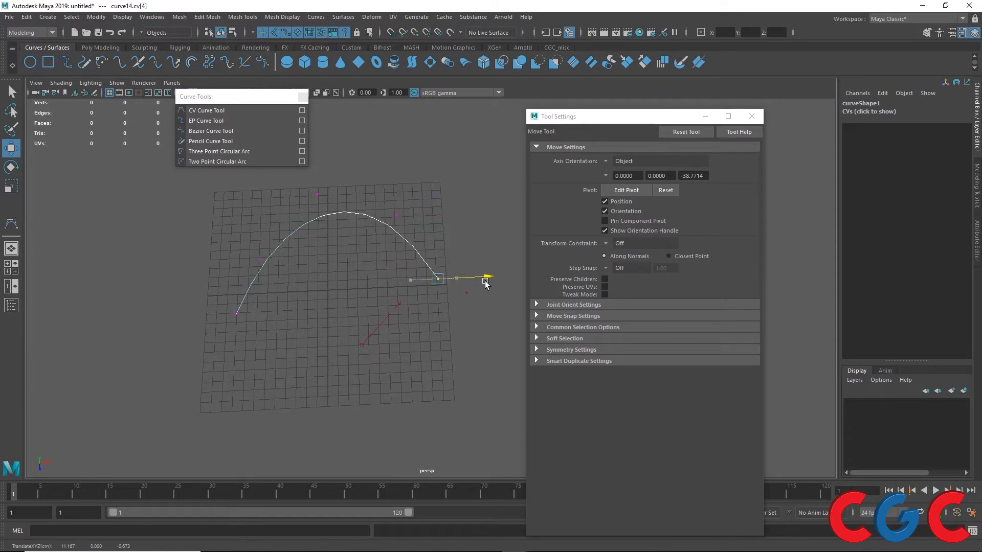
{"action": "left_click", "coordinate": [317, 195]}
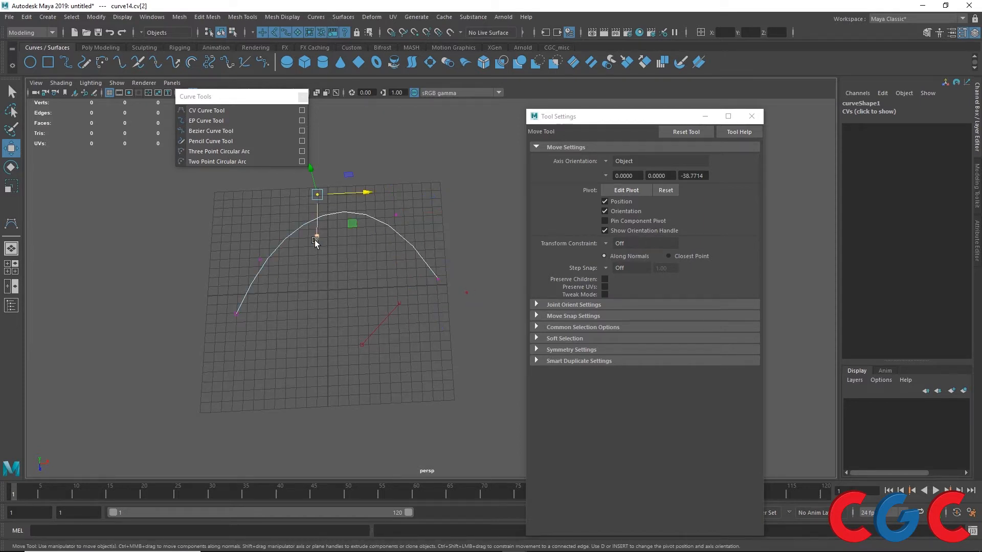
{"action": "left_click_drag", "start_coordinate": [315, 240], "coordinate": [316, 254]}
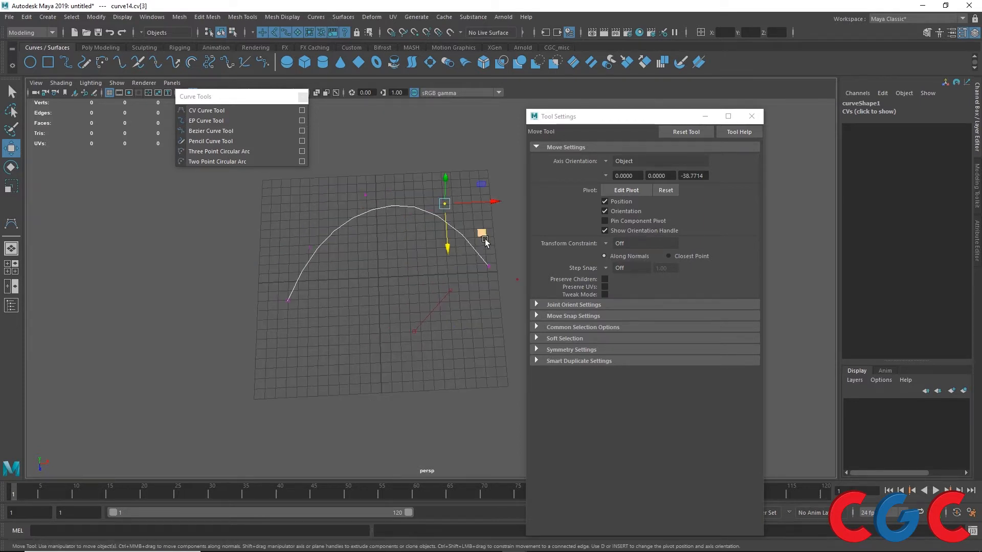
Select the arch's two end control vertices and the one beside its start to examine which lie on the curve.
{"action": "scroll", "coordinate": [282, 282], "scroll_direction": "up", "scroll_amount": 3}
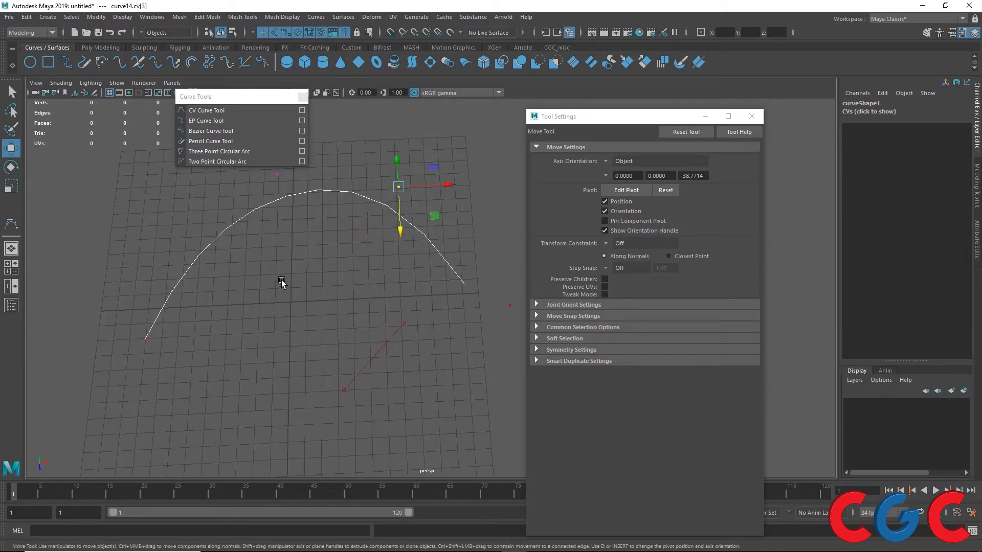
{"action": "middle_click_drag", "start_coordinate": [332, 171], "coordinate": [336, 206], "text": "alt"}
{"action": "left_click_drag", "start_coordinate": [490, 302], "coordinate": [445, 342]}
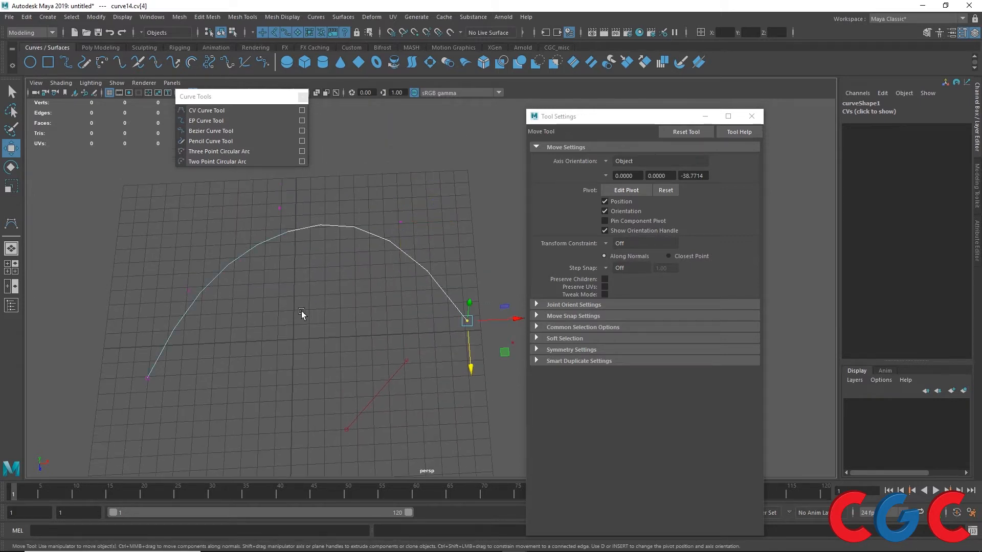
{"action": "middle_click_drag", "start_coordinate": [179, 312], "coordinate": [303, 261], "text": "alt"}
{"action": "scroll", "coordinate": [271, 329], "scroll_direction": "up", "scroll_amount": 4}
{"action": "left_click_drag", "start_coordinate": [166, 364], "coordinate": [67, 426]}
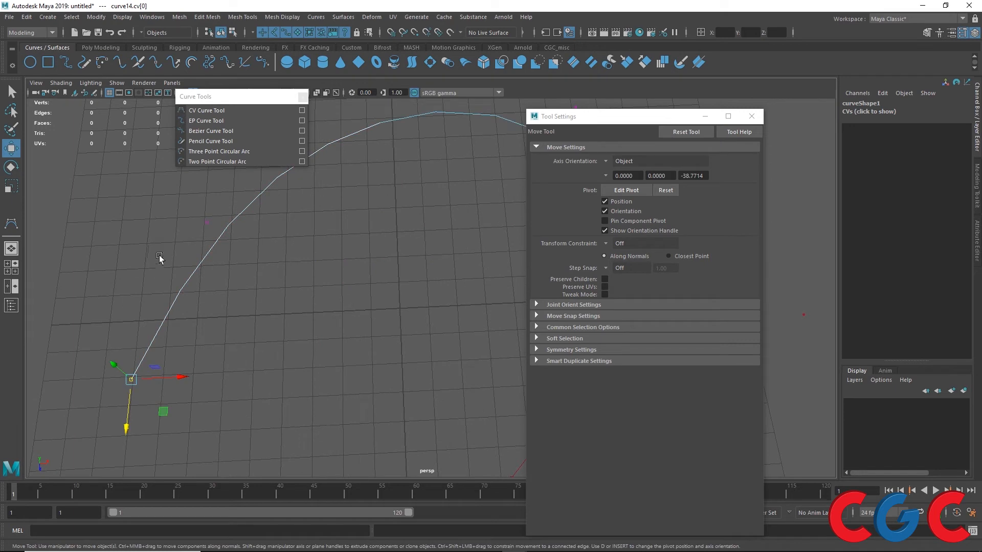
{"action": "left_click_drag", "start_coordinate": [158, 199], "coordinate": [217, 271]}
{"action": "left_click_drag", "start_coordinate": [176, 206], "coordinate": [229, 243]}
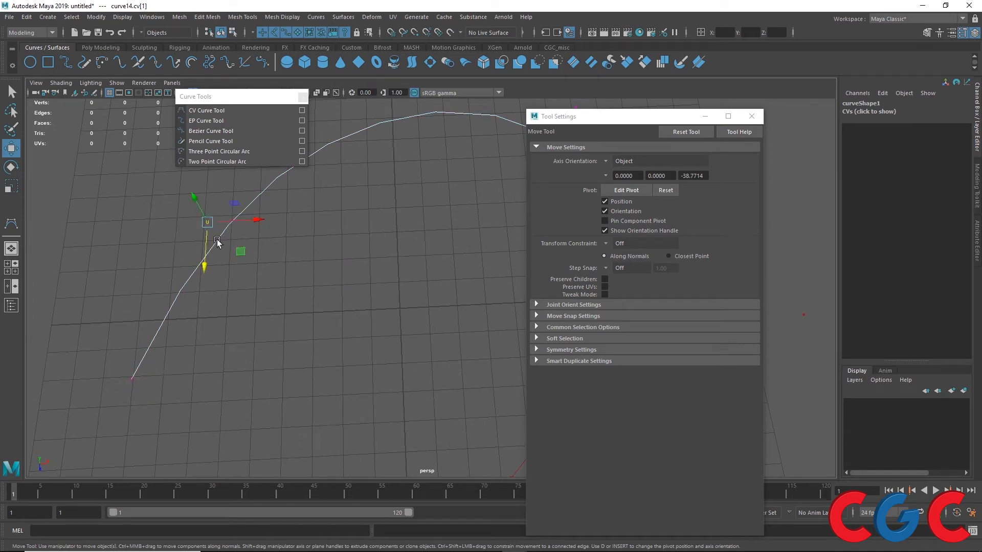
{"action": "scroll", "coordinate": [233, 238], "scroll_direction": "down", "scroll_amount": 5}
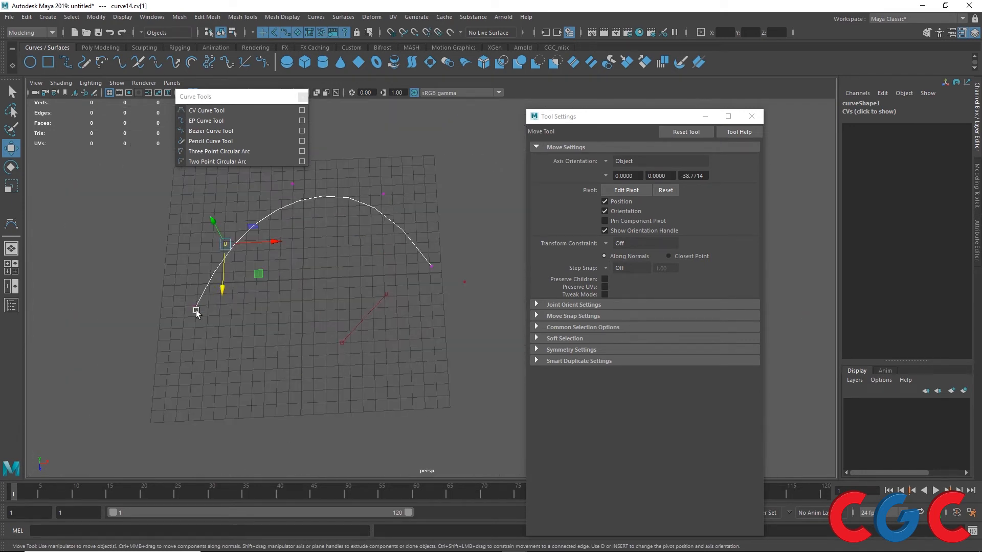
{"action": "left_click_drag", "start_coordinate": [219, 325], "coordinate": [197, 310]}
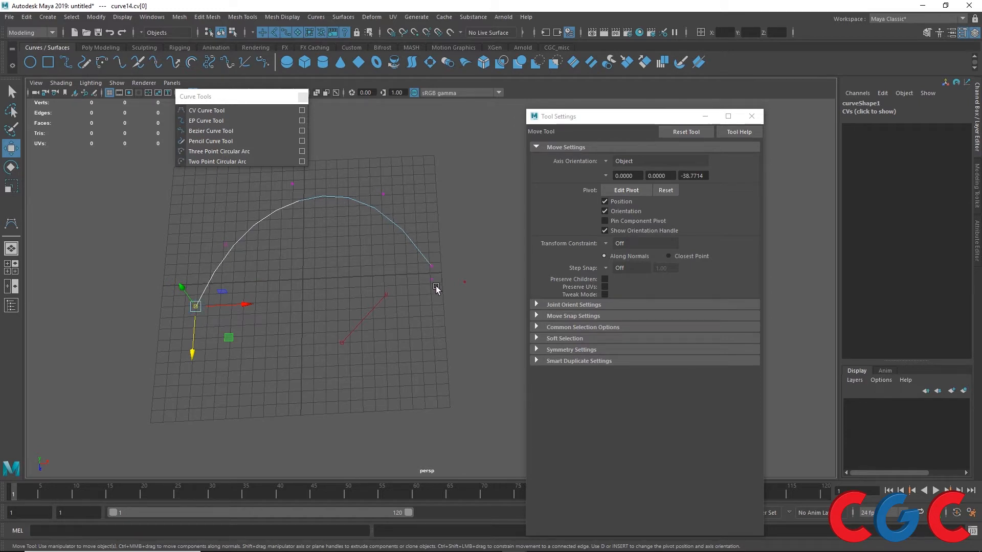
Draw a ten-point CV curve looping back to its starting point in front of the grid, and complete it.
{"action": "middle_click_drag", "start_coordinate": [437, 285], "coordinate": [287, 174], "text": "alt"}
{"action": "left_click", "coordinate": [206, 110]}
{"action": "left_click", "coordinate": [308, 355]}
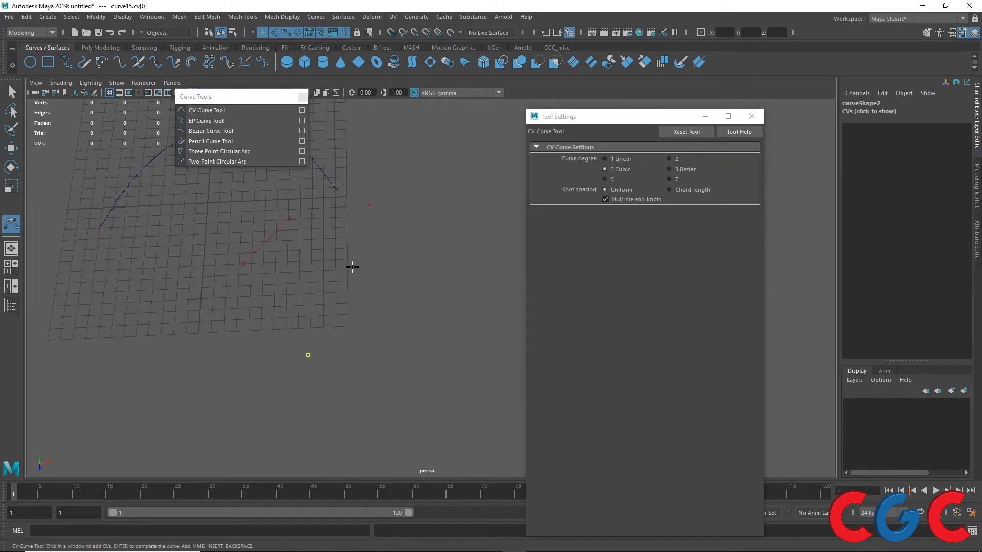
{"action": "left_click", "coordinate": [363, 267]}
{"action": "left_click", "coordinate": [446, 295]}
{"action": "left_click", "coordinate": [471, 330]}
{"action": "left_click", "coordinate": [459, 412]}
{"action": "left_click", "coordinate": [385, 448]}
{"action": "left_click", "coordinate": [296, 442]}
{"action": "left_click", "coordinate": [282, 409]}
{"action": "left_click", "coordinate": [289, 373]}
{"action": "left_click", "coordinate": [309, 357]}
{"action": "key", "text": "Return"}
{"action": "key", "text": "w"}
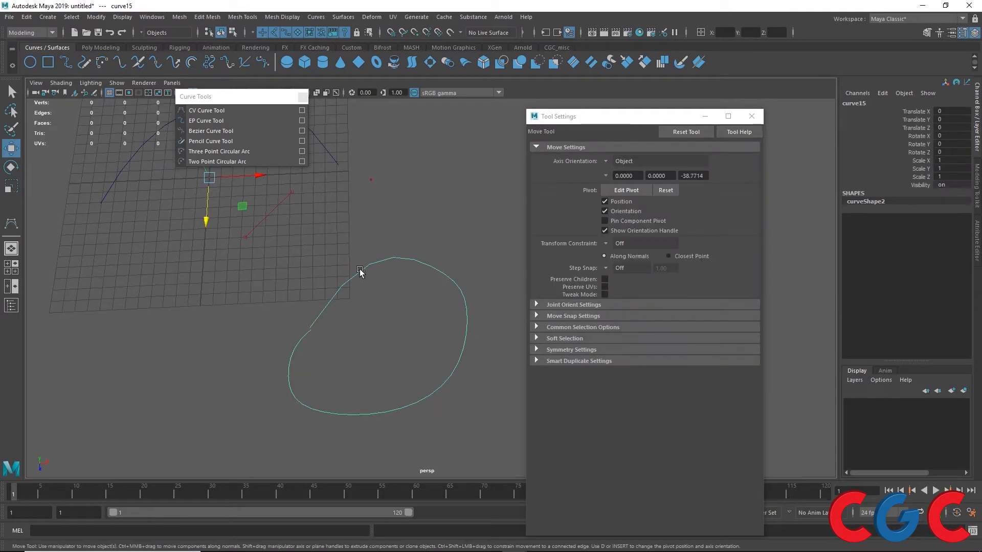
Show the looped curve's control vertices and examine where its start and end points meet.
{"action": "middle_click_drag", "start_coordinate": [401, 298], "coordinate": [353, 268], "text": "alt"}
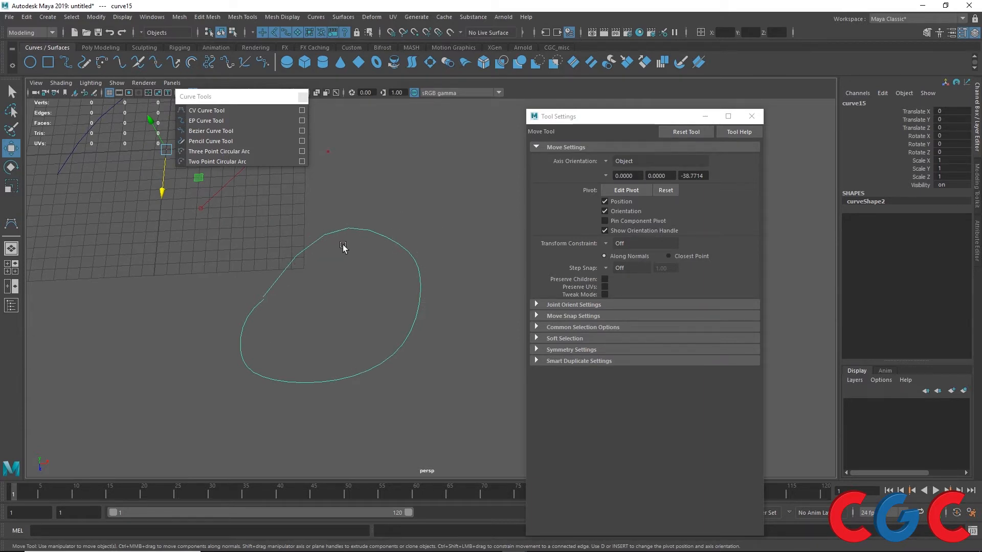
{"action": "right_click", "coordinate": [349, 228]}
{"action": "left_click", "coordinate": [289, 227]}
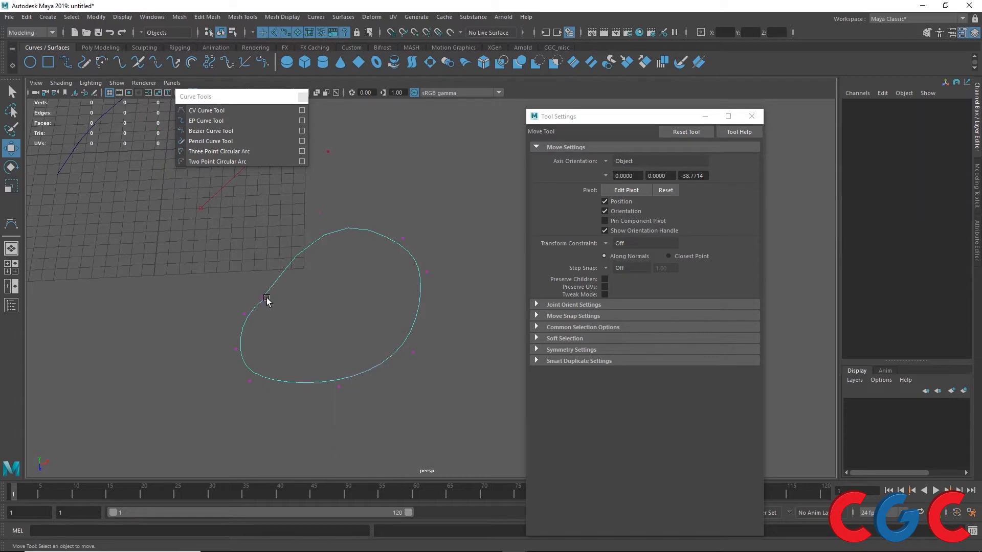
{"action": "scroll", "coordinate": [261, 300], "scroll_direction": "up", "scroll_amount": 3}
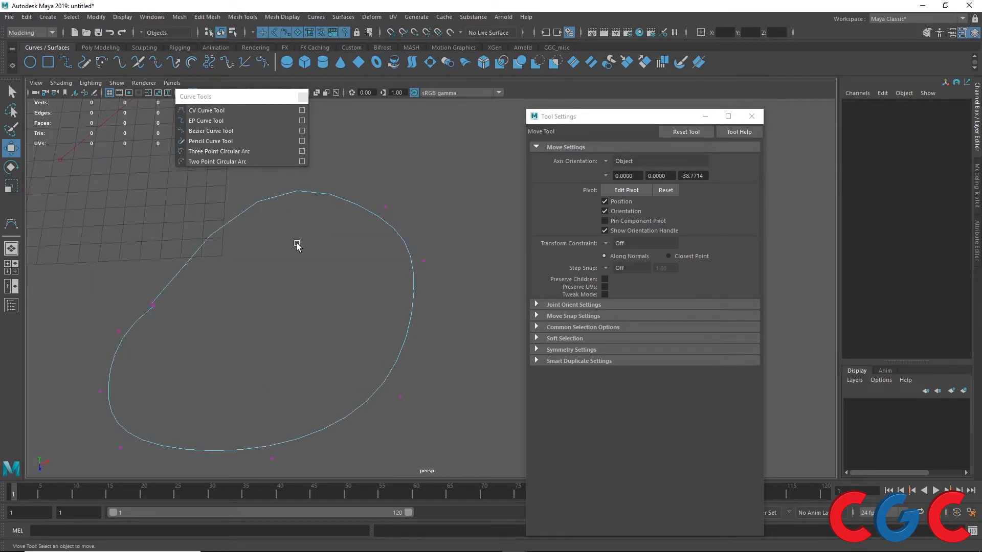
Select the looped curve's control vertices one after another from its start point to examine how each sits relative to the curve.
{"action": "scroll", "coordinate": [144, 305], "scroll_direction": "up", "scroll_amount": 8}
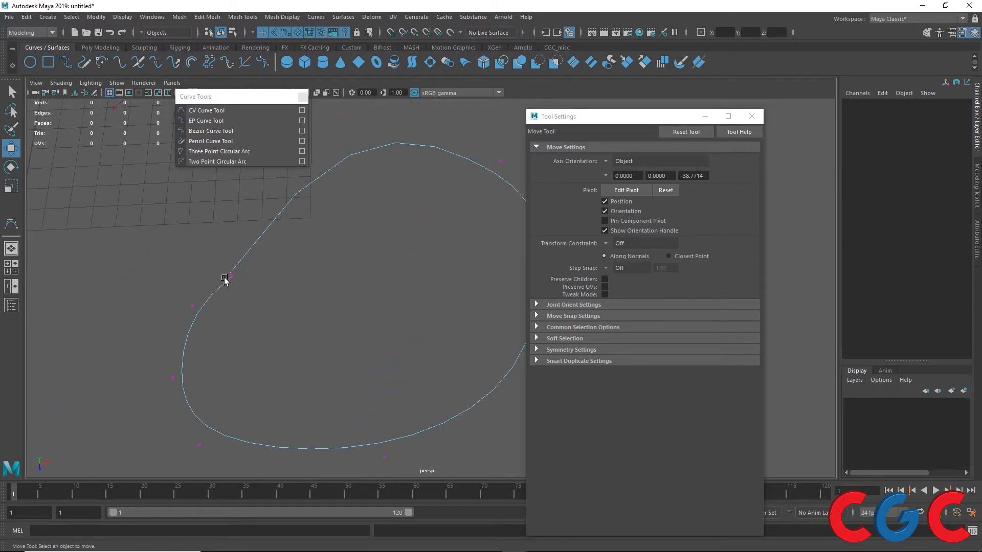
{"action": "scroll", "coordinate": [143, 276], "scroll_direction": "down", "scroll_amount": 5}
{"action": "left_click_drag", "start_coordinate": [393, 212], "coordinate": [326, 244]}
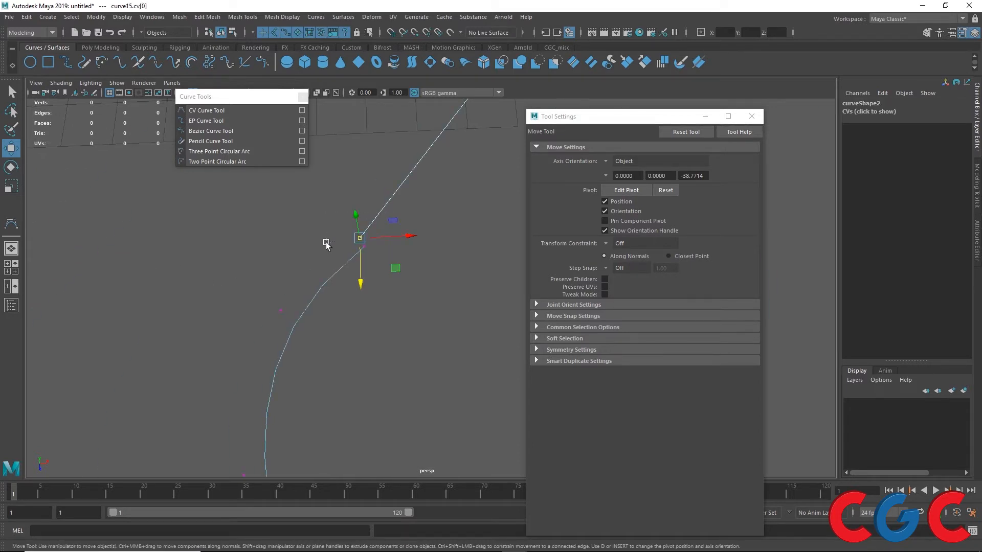
{"action": "scroll", "coordinate": [326, 243], "scroll_direction": "down", "scroll_amount": 3}
{"action": "middle_click_drag", "start_coordinate": [426, 197], "coordinate": [389, 217], "text": "alt"}
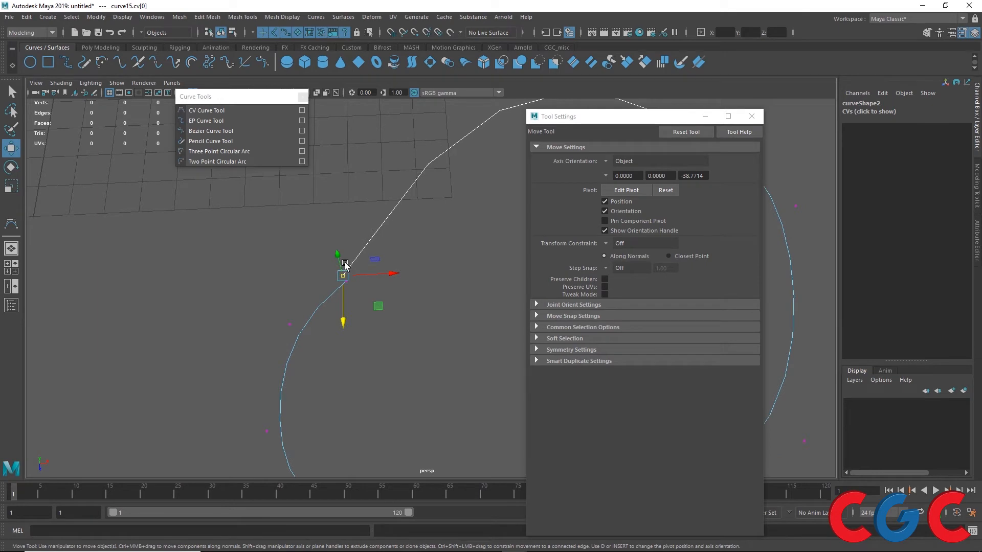
{"action": "left_click_drag", "start_coordinate": [416, 213], "coordinate": [306, 192], "text": "alt"}
{"action": "left_click_drag", "start_coordinate": [265, 306], "coordinate": [299, 349], "text": "alt"}
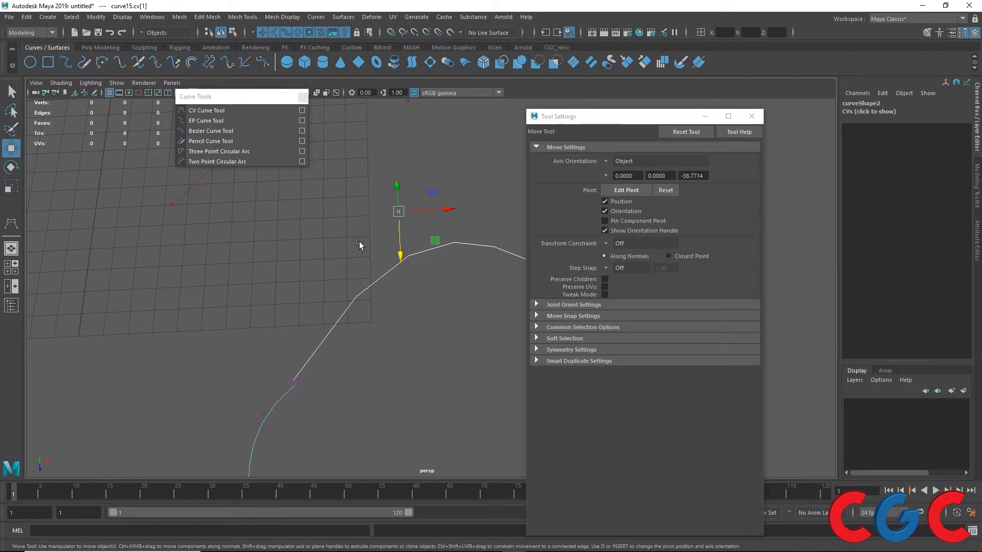
{"action": "left_click_drag", "start_coordinate": [454, 265], "coordinate": [334, 262], "text": "alt"}
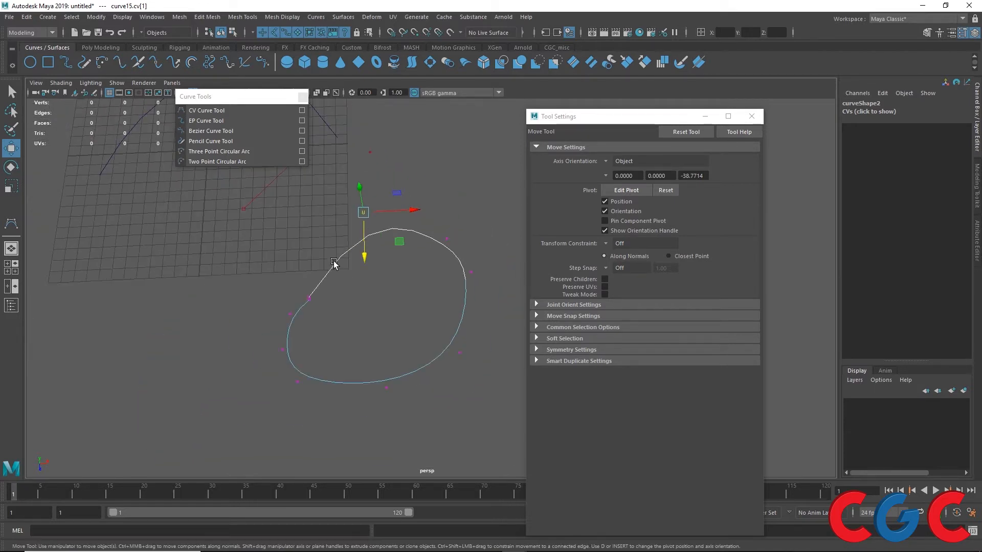
{"action": "left_click_drag", "start_coordinate": [469, 220], "coordinate": [424, 255]}
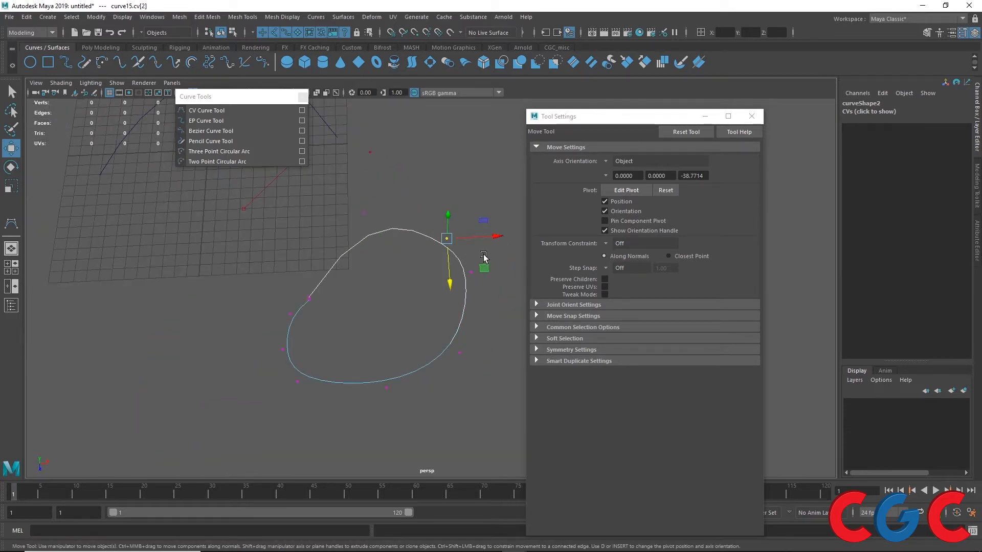
{"action": "left_click_drag", "start_coordinate": [484, 255], "coordinate": [449, 297]}
{"action": "left_click_drag", "start_coordinate": [472, 344], "coordinate": [393, 382]}
Return to object selection and draw a test curve in front of the grid with the CV Curve tool's degree set to 3 Bezier.
{"action": "left_click", "coordinate": [380, 233], "text": "shift"}
{"action": "mouse_move", "coordinate": [353, 235]}
{"action": "middle_mouse_down", "text": "alt"}
{"action": "mouse_move", "coordinate": [357, 257]}
{"action": "mouse_move", "coordinate": [421, 334]}
{"action": "middle_mouse_up", "text": "alt"}
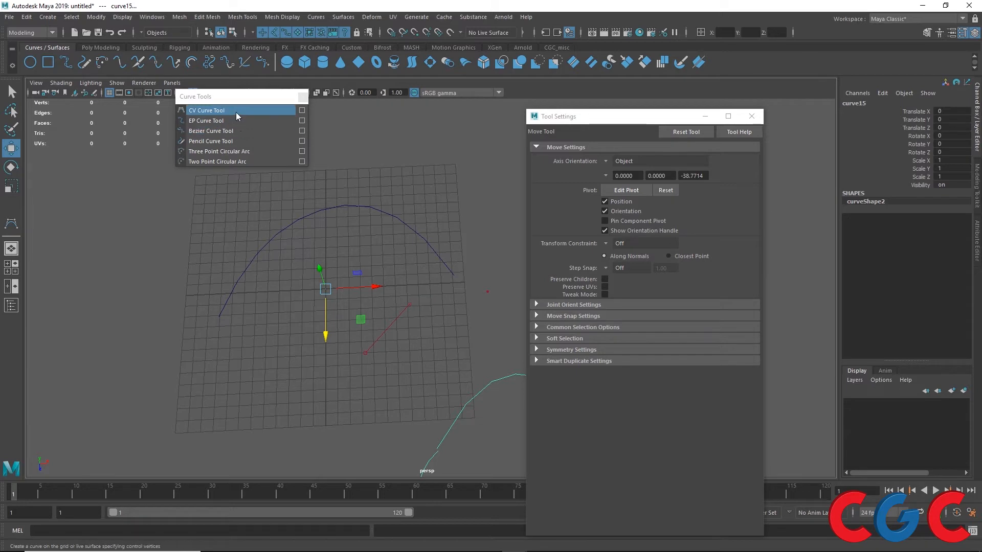
{"action": "left_click", "coordinate": [301, 111]}
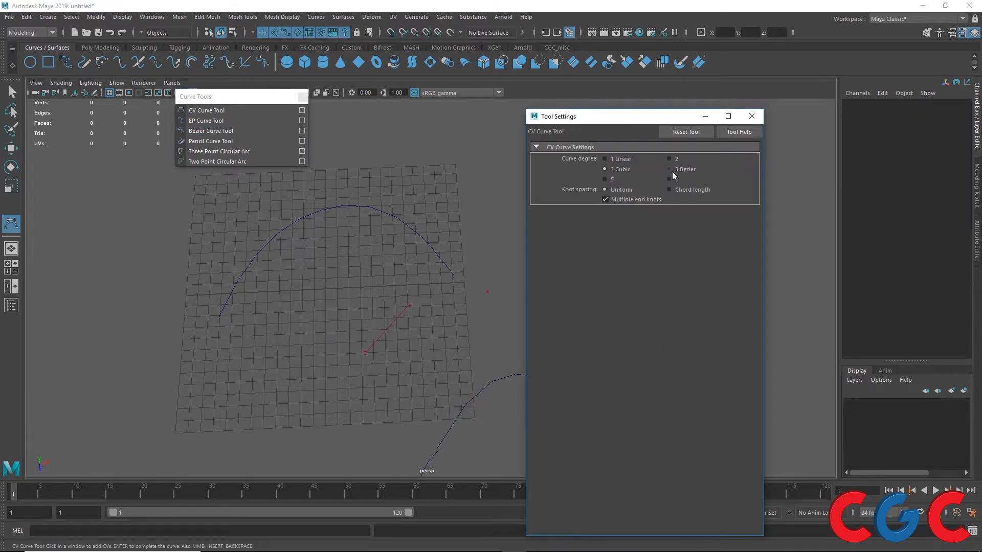
{"action": "mouse_move", "coordinate": [436, 265]}
{"action": "right_mouse_down"}
{"action": "mouse_move", "coordinate": [497, 263]}
{"action": "mouse_move", "coordinate": [475, 234]}
{"action": "mouse_move", "coordinate": [435, 264]}
{"action": "right_mouse_up"}
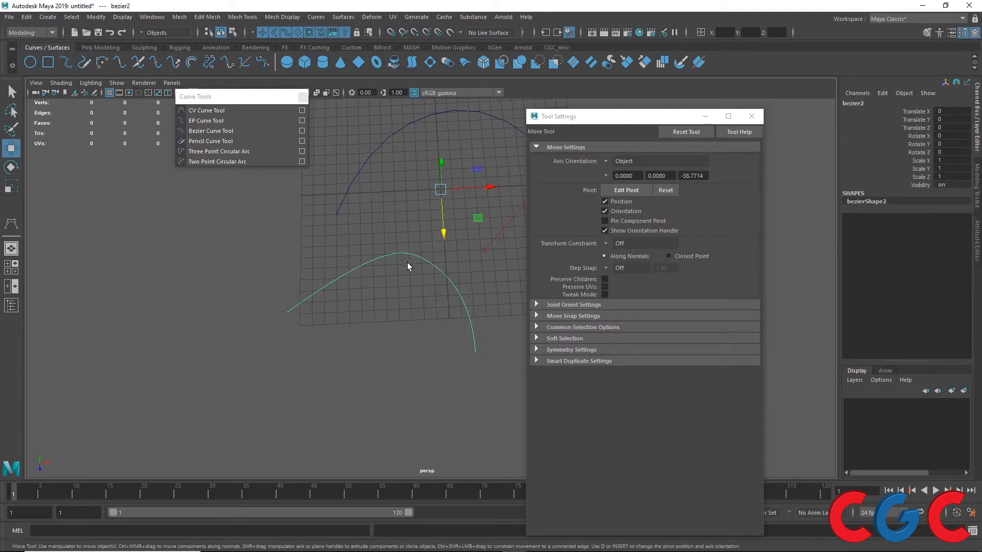
{"action": "mouse_move", "coordinate": [404, 253]}
{"action": "right_mouse_down"}
{"action": "mouse_move", "coordinate": [377, 251]}
{"action": "mouse_move", "coordinate": [407, 250]}
{"action": "right_mouse_up"}
Delete the arch, the looped curve and the test Bezier curve from the scene.
{"action": "middle_click_drag", "start_coordinate": [428, 278], "coordinate": [238, 342], "text": "alt"}
{"action": "scroll", "coordinate": [242, 321], "scroll_direction": "down", "scroll_amount": 4}
{"action": "left_click_drag", "start_coordinate": [481, 199], "coordinate": [226, 419]}
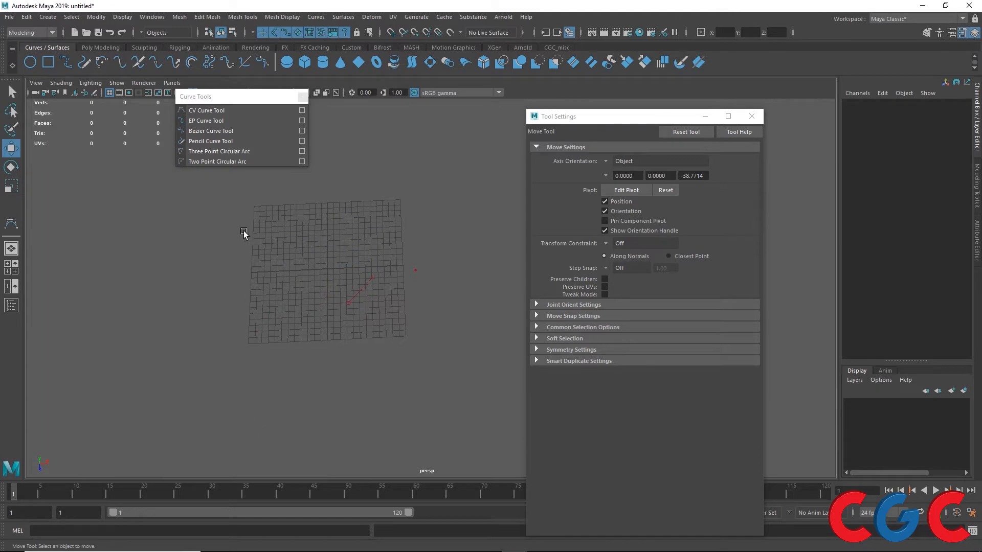
Open the Bezier Curve tool's settings and reset them to their defaults.
{"action": "left_click", "coordinate": [289, 131]}
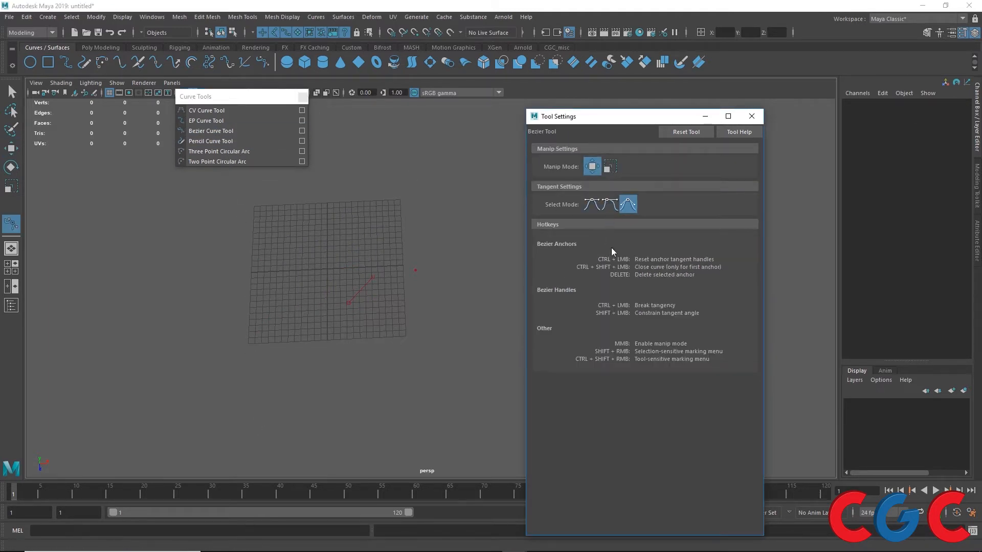
{"action": "left_click", "coordinate": [686, 134]}
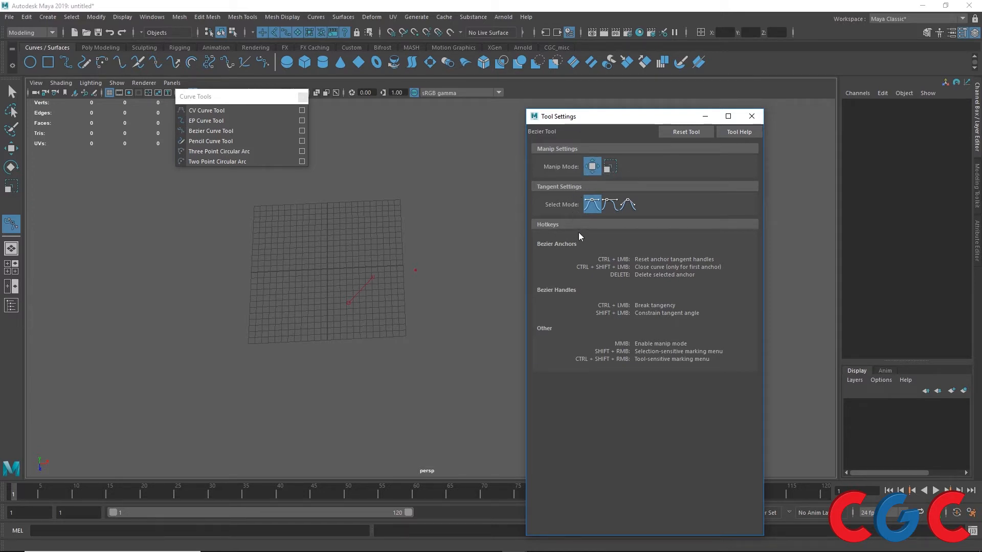
{"action": "scroll", "coordinate": [251, 278], "scroll_direction": "up", "scroll_amount": 3}
{"action": "middle_click_drag", "start_coordinate": [250, 277], "coordinate": [308, 263], "text": "alt"}
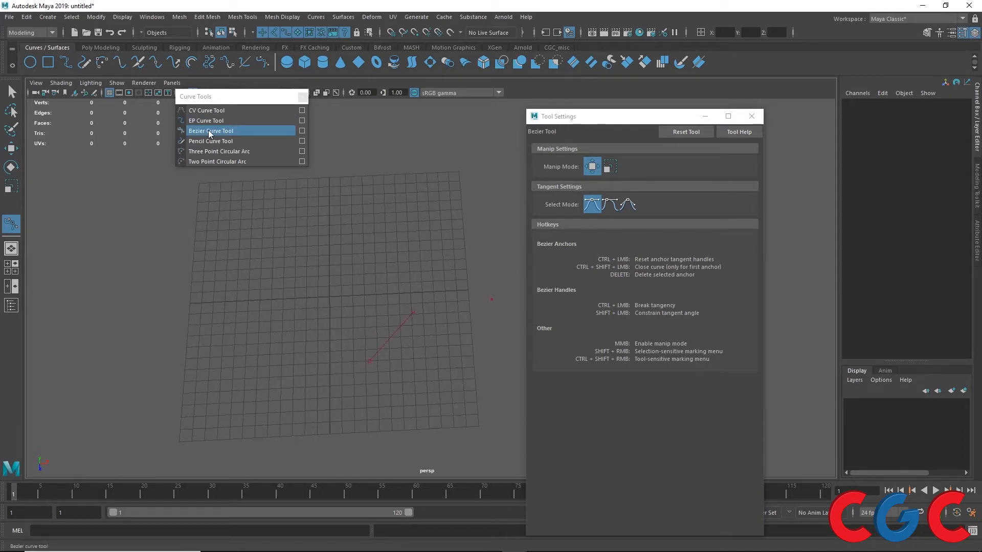
Draw an eight-anchor Bezier curve of straight segments arching over the back half of the grid, and complete it.
{"action": "left_click_drag", "start_coordinate": [219, 304], "coordinate": [243, 243]}
{"action": "left_click", "coordinate": [277, 217]}
{"action": "left_click", "coordinate": [343, 197]}
{"action": "left_click", "coordinate": [398, 213]}
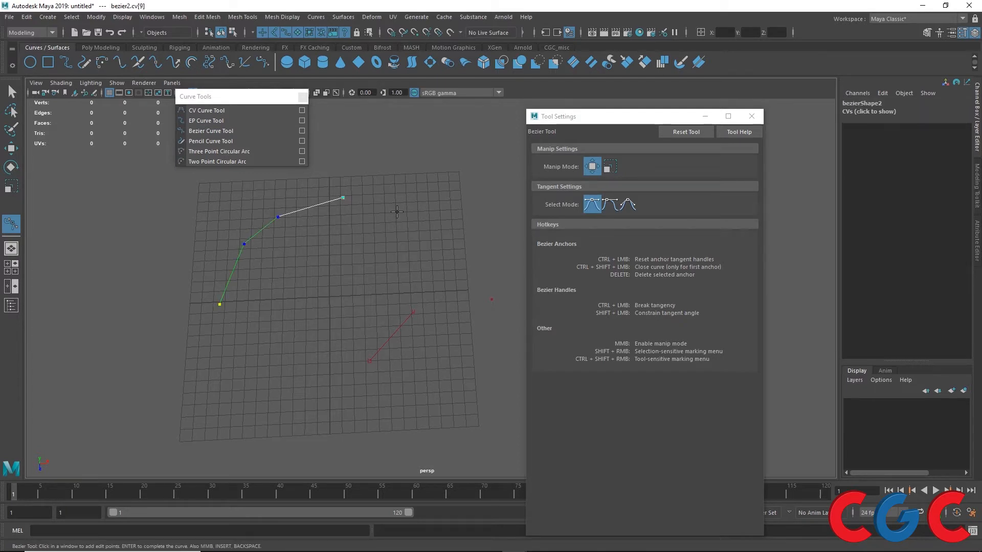
{"action": "left_click", "coordinate": [410, 251]}
{"action": "left_click", "coordinate": [391, 289]}
{"action": "left_click", "coordinate": [354, 316]}
{"action": "key", "text": "w"}
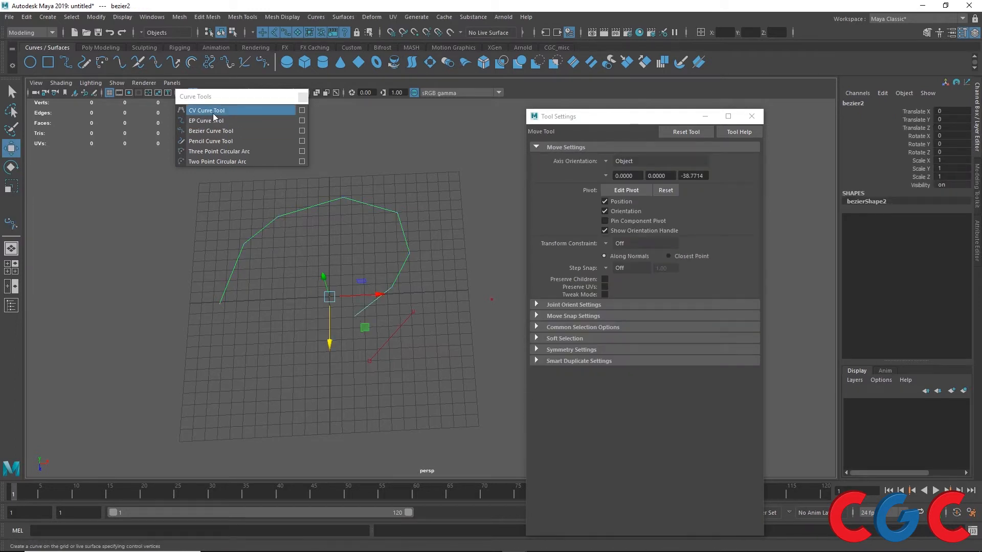
Start another Bezier curve at the grid's front corner, forming an arch of three anchors with horizontal tangents pulled from the middle one.
{"action": "left_click", "coordinate": [227, 118]}
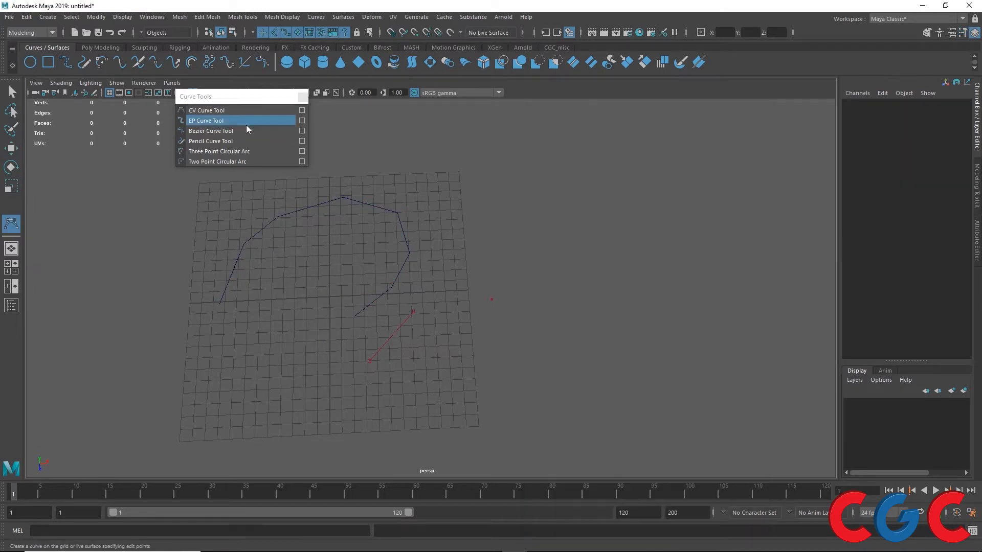
{"action": "left_click", "coordinate": [301, 130]}
{"action": "left_click", "coordinate": [240, 348]}
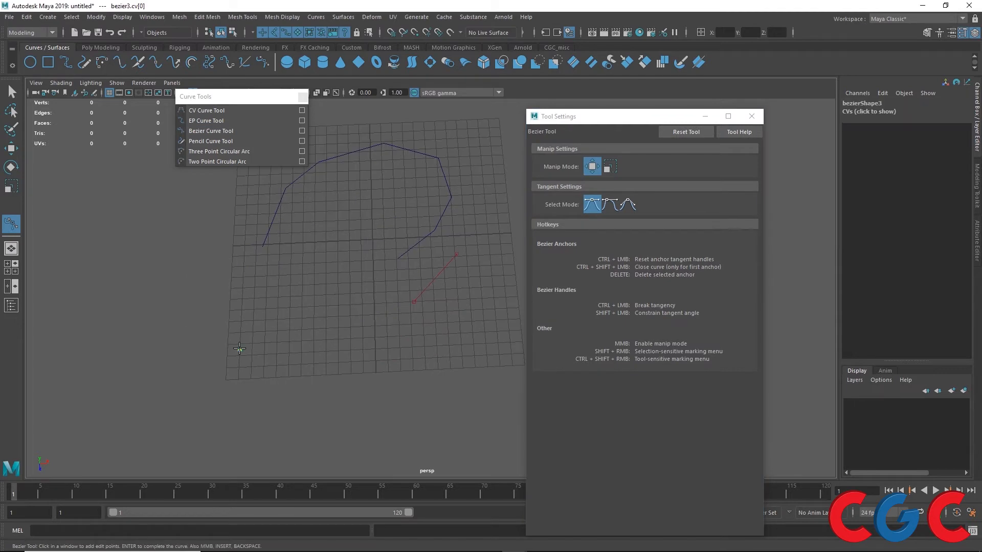
{"action": "left_click_drag", "start_coordinate": [239, 348], "coordinate": [273, 294]}
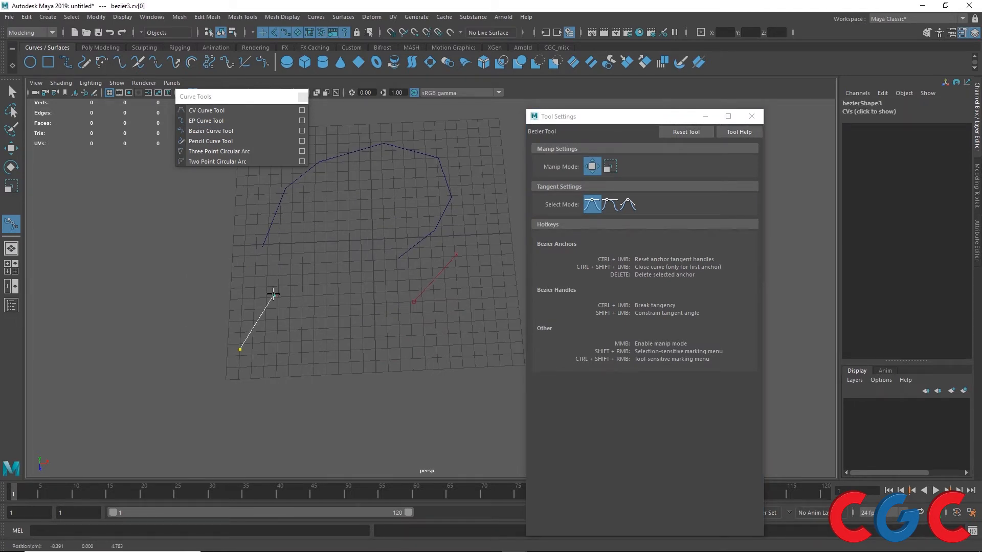
{"action": "left_click_drag", "start_coordinate": [274, 295], "coordinate": [310, 295]}
{"action": "left_click_drag", "start_coordinate": [310, 293], "coordinate": [311, 294]}
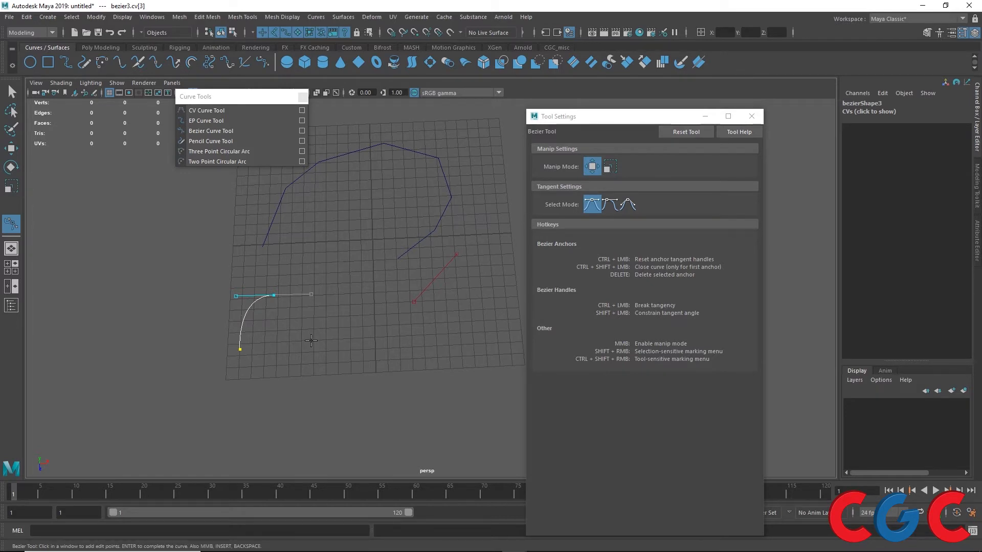
{"action": "left_click", "coordinate": [311, 340]}
Continue the Bezier curve with four smooth anchors across the front of the grid, pulling out tangents at each.
{"action": "middle_click_drag", "start_coordinate": [276, 295], "coordinate": [197, 228], "text": "alt"}
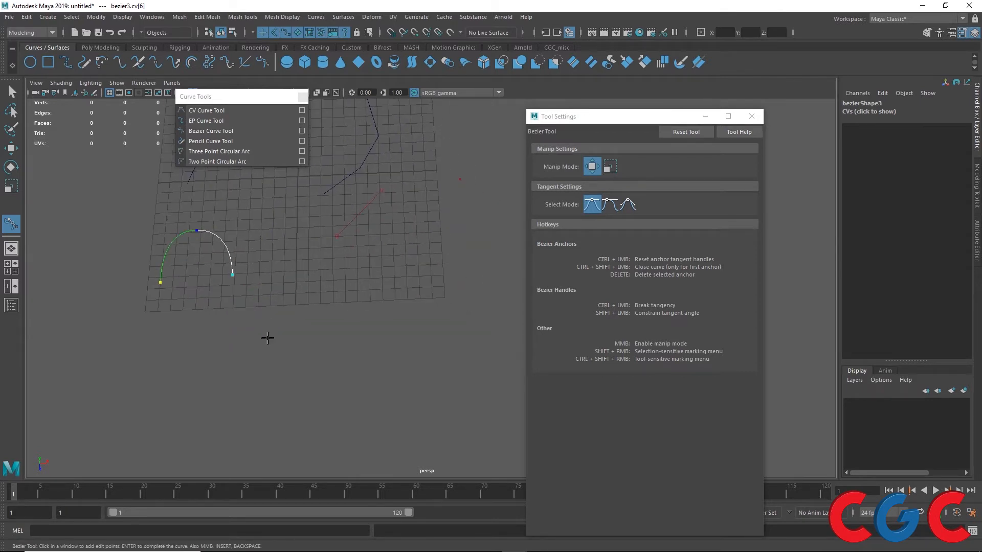
{"action": "left_click_drag", "start_coordinate": [272, 345], "coordinate": [320, 353]}
{"action": "left_click_drag", "start_coordinate": [346, 280], "coordinate": [360, 253]}
{"action": "left_click_drag", "start_coordinate": [419, 245], "coordinate": [408, 184]}
Add five corner anchors without tangents beyond the grid's side edge and finish the Bezier curve.
{"action": "left_click_drag", "start_coordinate": [381, 276], "coordinate": [247, 289], "text": "alt"}
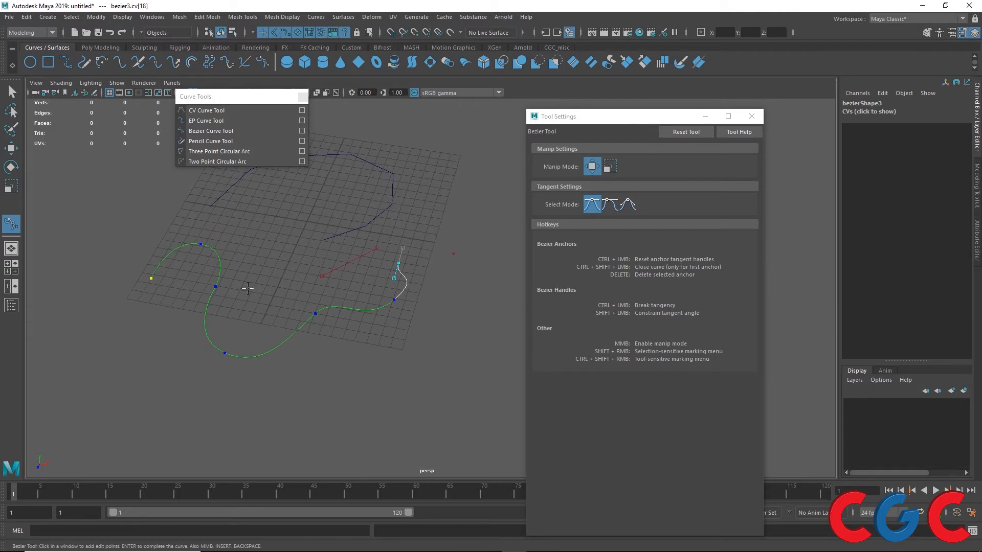
{"action": "left_click", "coordinate": [419, 217]}
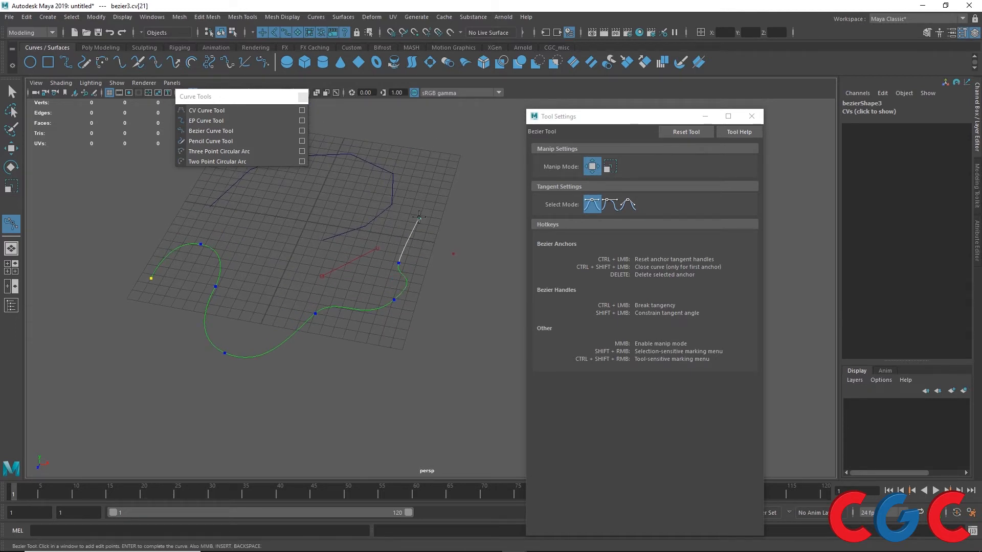
{"action": "left_click", "coordinate": [443, 193]}
{"action": "left_click", "coordinate": [466, 212]}
{"action": "left_click", "coordinate": [479, 263]}
{"action": "left_click", "coordinate": [454, 313]}
{"action": "left_click_drag", "start_coordinate": [364, 367], "coordinate": [377, 372], "text": "alt"}
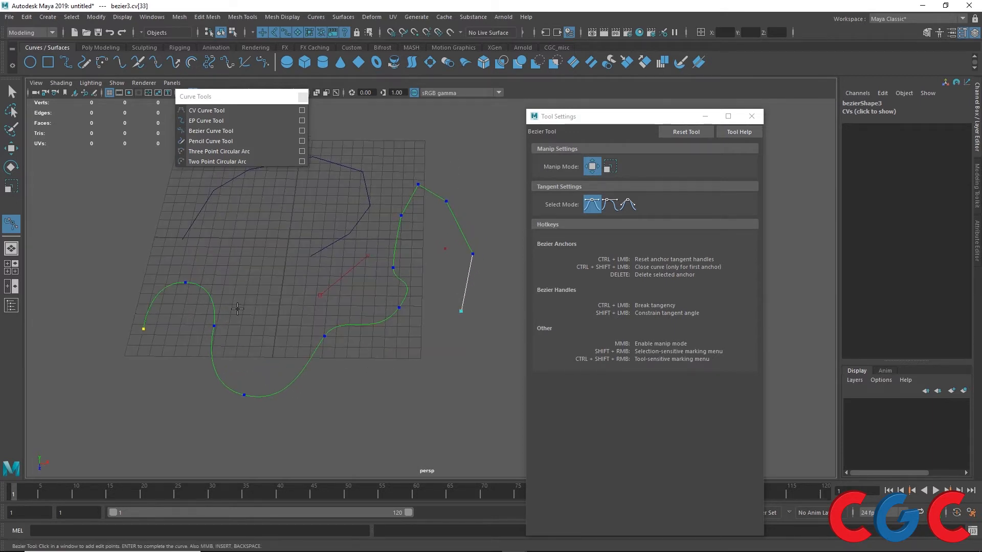
{"action": "key", "text": "q"}
Show the new curve's control vertices and select its anchors in turn, ending with the fifth one from the start.
{"action": "right_click_drag", "start_coordinate": [199, 278], "coordinate": [161, 276]}
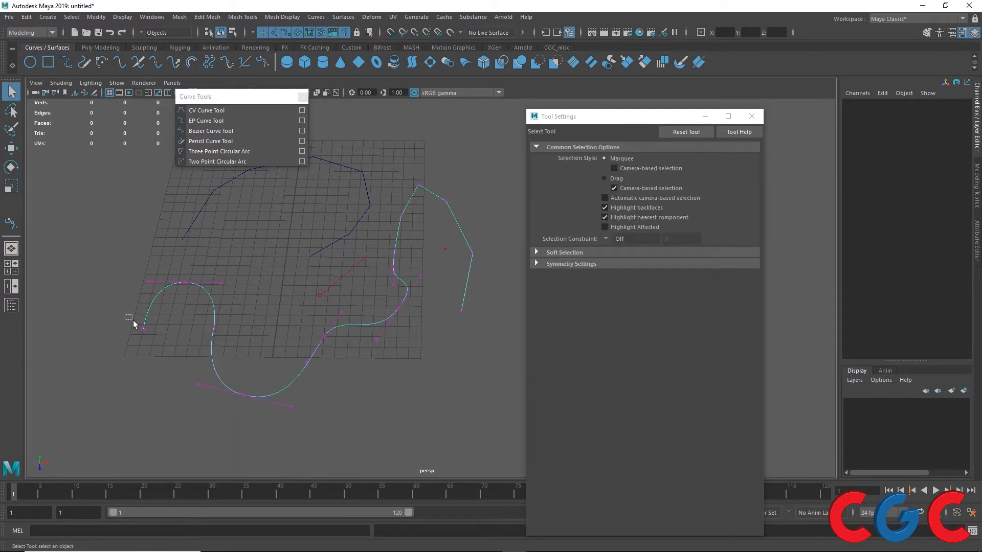
{"action": "left_click_drag", "start_coordinate": [133, 320], "coordinate": [165, 345]}
{"action": "left_click_drag", "start_coordinate": [236, 318], "coordinate": [183, 346]}
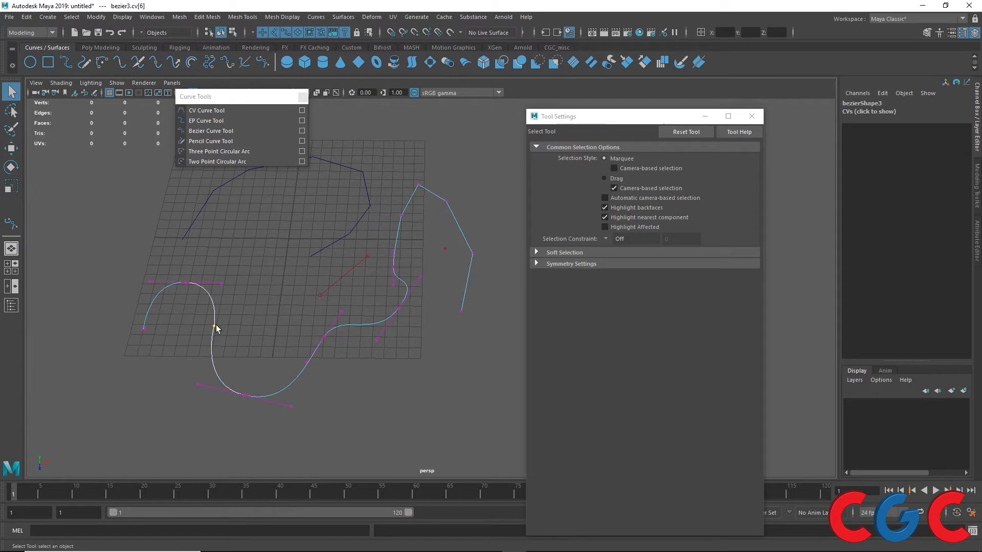
{"action": "left_click_drag", "start_coordinate": [259, 359], "coordinate": [222, 424]}
{"action": "left_click_drag", "start_coordinate": [319, 310], "coordinate": [344, 361]}
Rotate the fifth anchor's tangent handles to a shallower angle in the top view.
{"action": "key", "text": "e"}
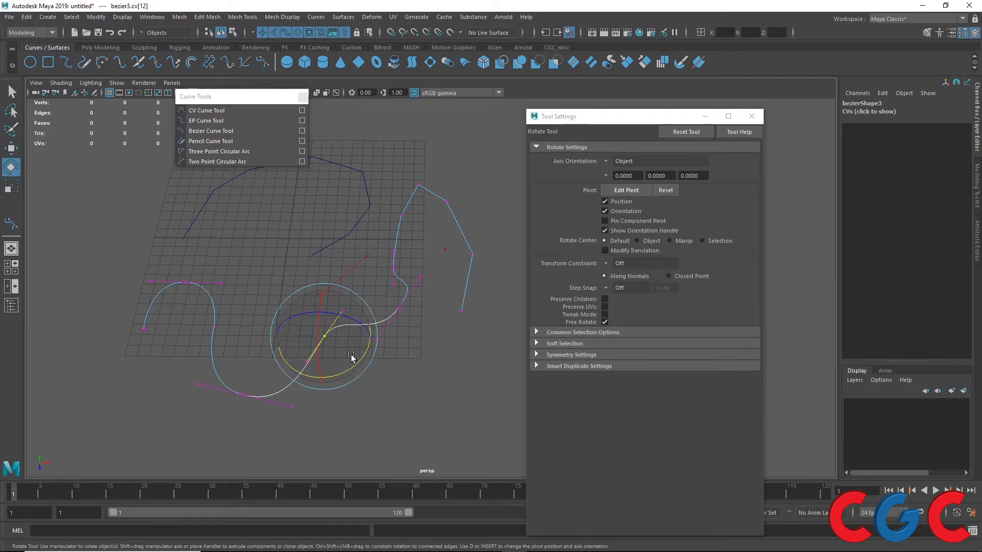
{"action": "key", "text": "space"}
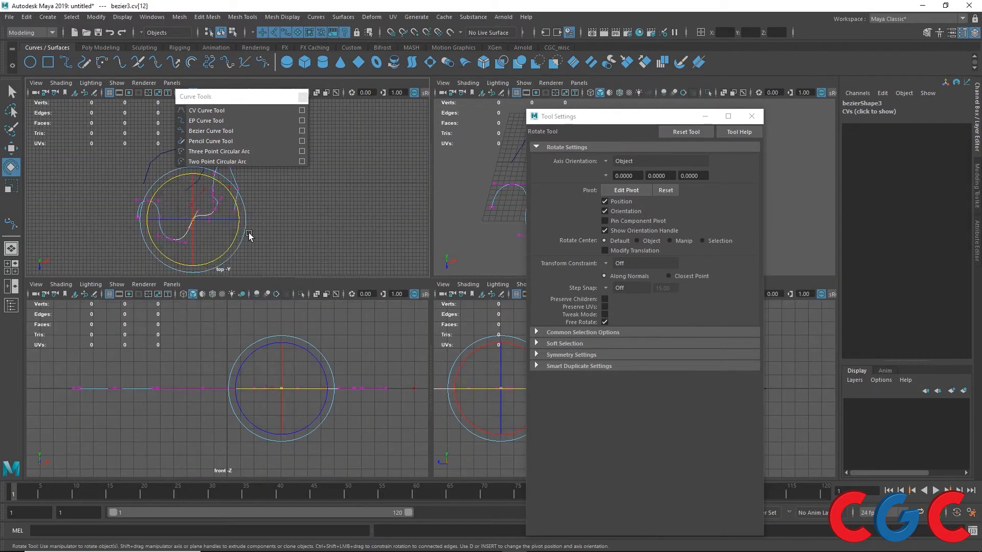
{"action": "key", "text": "space"}
{"action": "middle_click_drag", "start_coordinate": [352, 334], "coordinate": [279, 275], "text": "alt"}
{"action": "left_click_drag", "start_coordinate": [302, 251], "coordinate": [315, 276]}
{"action": "scroll", "coordinate": [312, 282], "scroll_direction": "up", "scroll_amount": 2}
Scale the fifth anchor's tangent handles down and move the anchor toward the front along Z.
{"action": "key", "text": "r"}
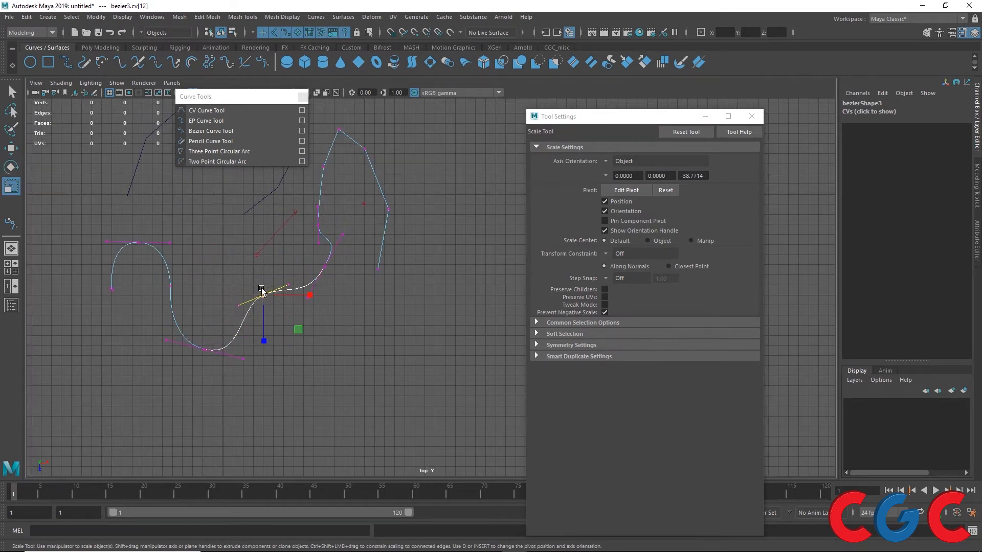
{"action": "left_click_drag", "start_coordinate": [262, 298], "coordinate": [260, 365]}
{"action": "key", "text": "w"}
{"action": "middle_click_drag", "start_coordinate": [306, 328], "coordinate": [373, 314], "text": "alt"}
{"action": "scroll", "coordinate": [277, 279], "scroll_direction": "up", "scroll_amount": 2}
{"action": "middle_click_drag", "start_coordinate": [249, 276], "coordinate": [270, 302], "text": "alt"}
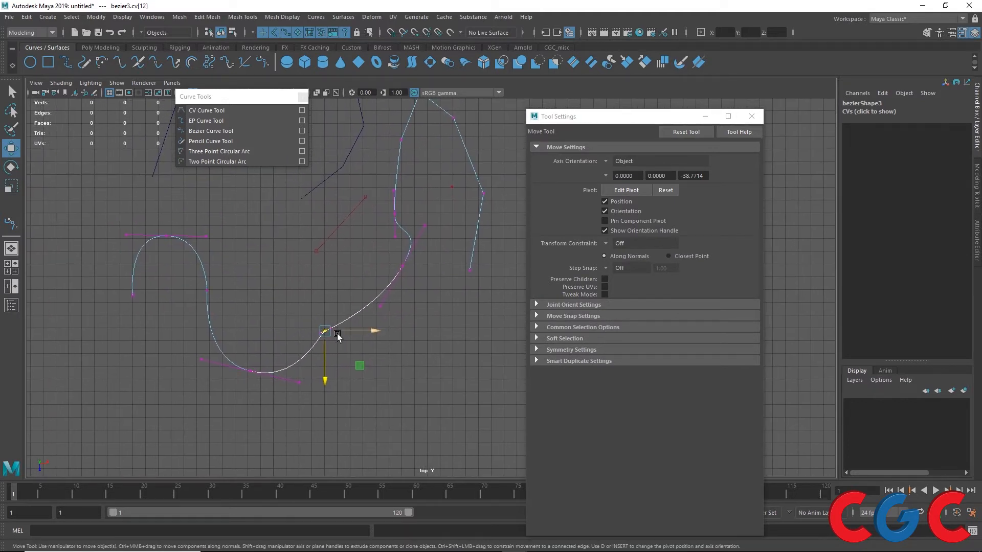
Select the first corner anchor of the straight segments and examine its Bezier, Corner and Bezier Corner tangent options.
{"action": "scroll", "coordinate": [338, 338], "scroll_direction": "up", "scroll_amount": 2}
{"action": "middle_click_drag", "start_coordinate": [389, 332], "coordinate": [286, 421], "text": "alt"}
{"action": "middle_click_drag", "start_coordinate": [324, 225], "coordinate": [324, 313], "text": "alt"}
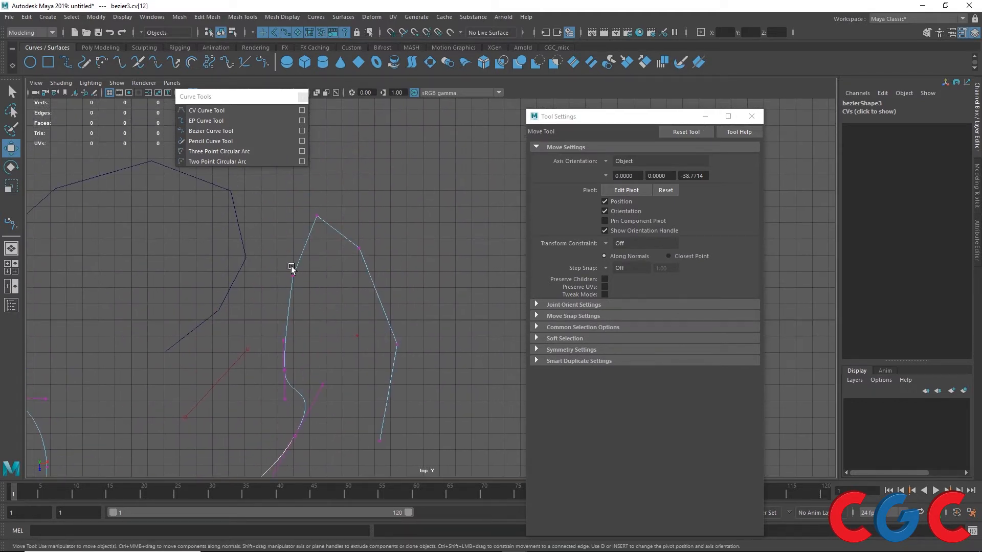
{"action": "left_click_drag", "start_coordinate": [273, 245], "coordinate": [315, 299]}
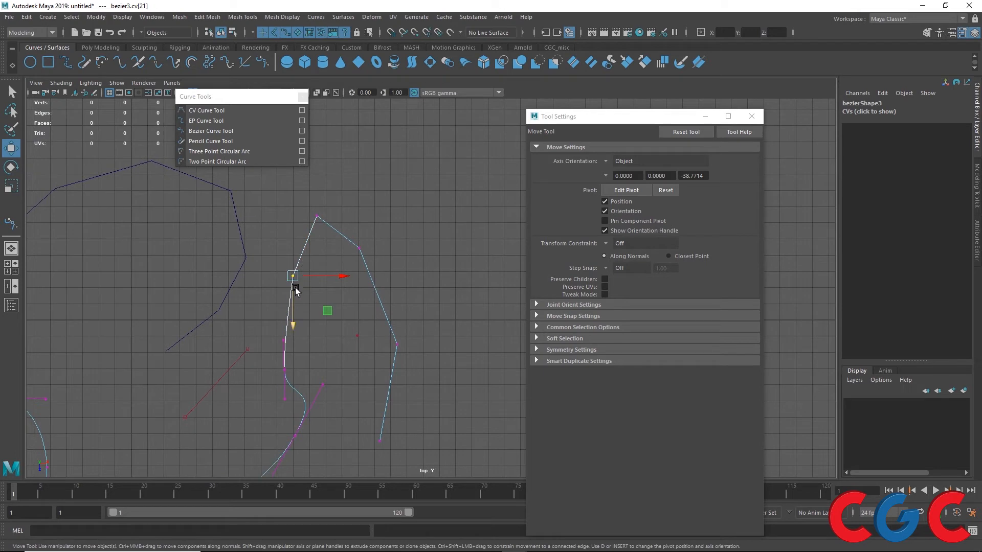
{"action": "middle_click_drag", "start_coordinate": [296, 285], "coordinate": [285, 276], "text": "alt"}
{"action": "right_click", "coordinate": [286, 277], "text": "shift"}
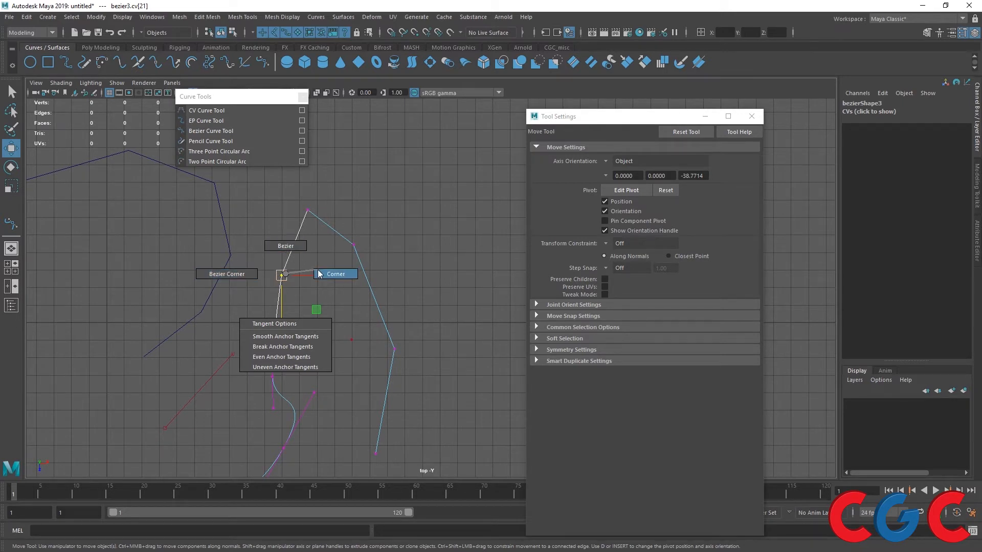
{"action": "right_click_drag", "start_coordinate": [318, 275], "coordinate": [320, 275], "text": "shift"}
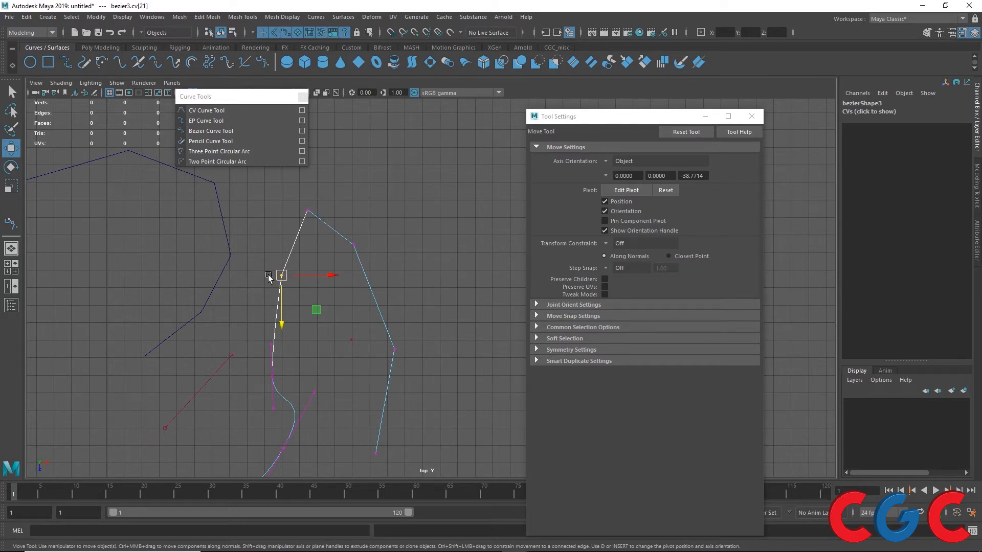
Review the Bezier Tool's tangent select modes and move the seventh anchor's upper tangent handle slightly off vertical in the top view.
{"action": "left_click", "coordinate": [299, 131]}
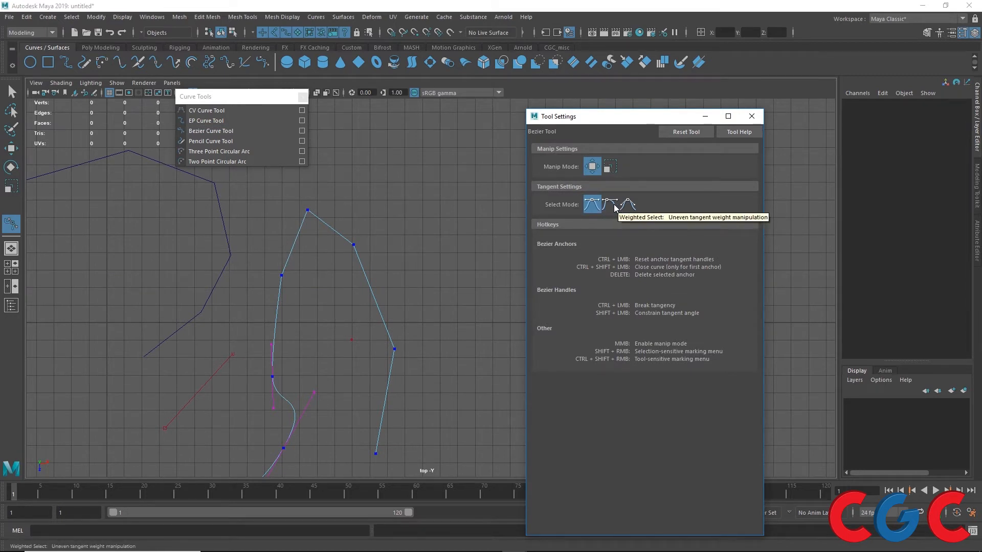
{"action": "middle_click_drag", "start_coordinate": [298, 326], "coordinate": [377, 228], "text": "alt"}
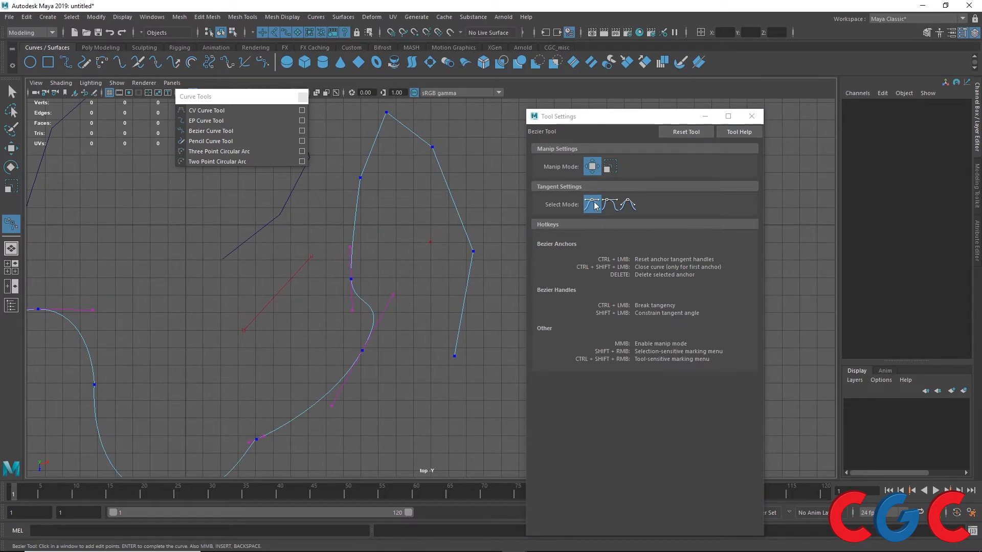
{"action": "key", "text": "w"}
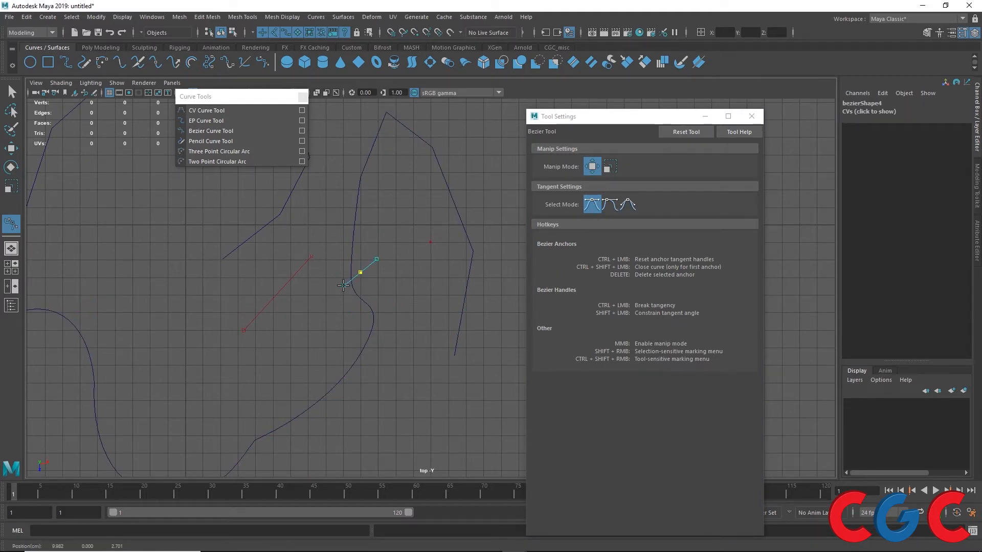
{"action": "left_click_drag", "start_coordinate": [398, 249], "coordinate": [408, 249]}
{"action": "key", "text": "ctrl+z"}
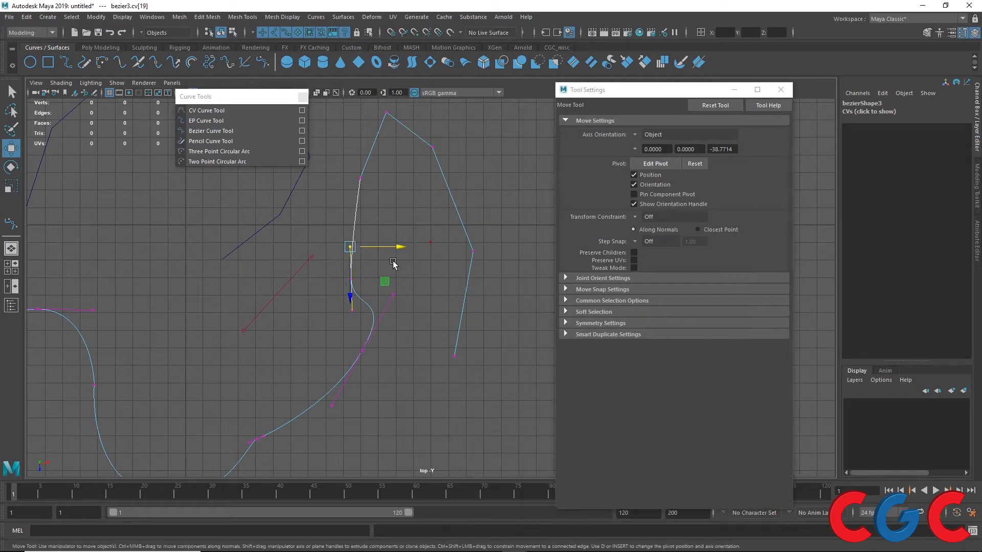
{"action": "left_click_drag", "start_coordinate": [402, 249], "coordinate": [357, 248]}
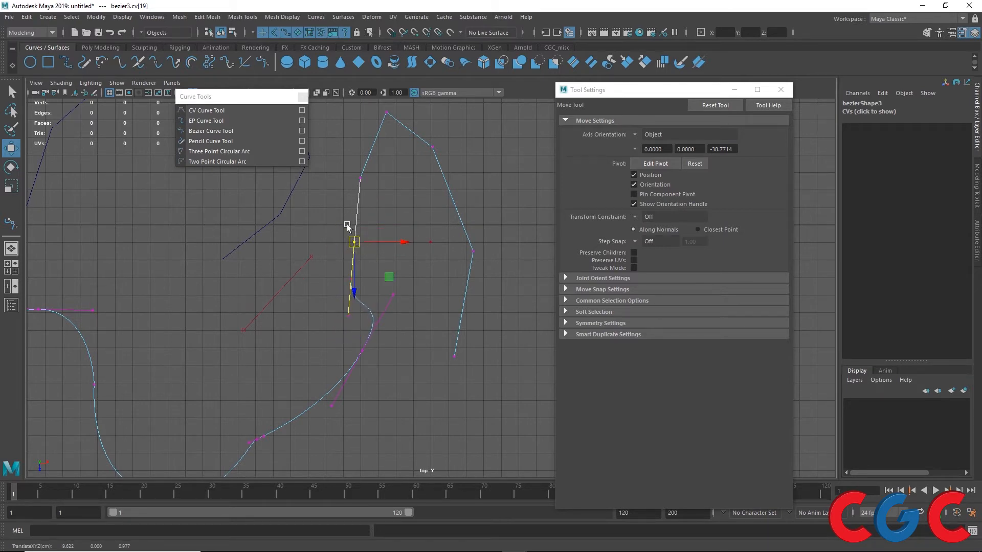
Set the Bezier Tool's tangent select mode to Weighted Select and realign the seventh anchor's tangent handles to vertical using the upper handle.
{"action": "left_click", "coordinate": [303, 132]}
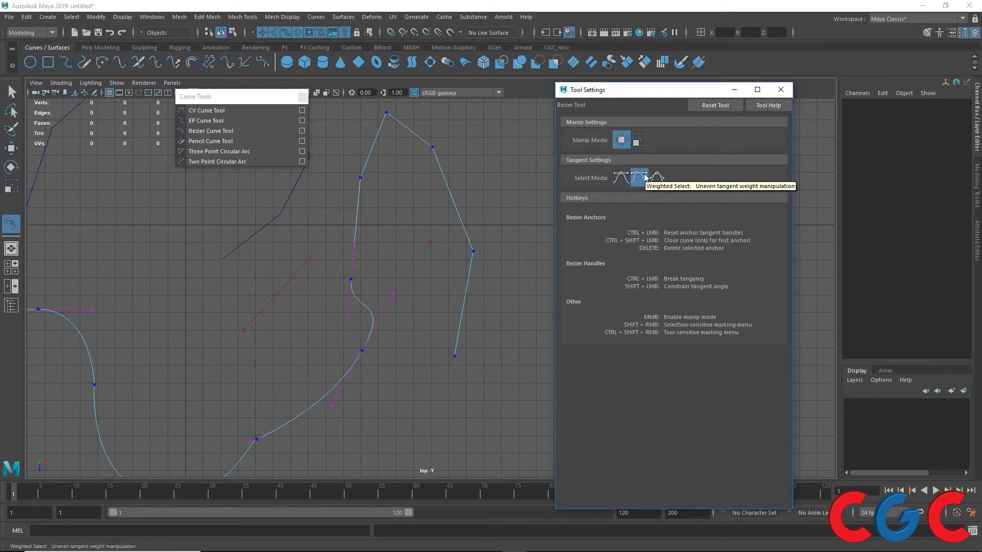
{"action": "left_click", "coordinate": [11, 148]}
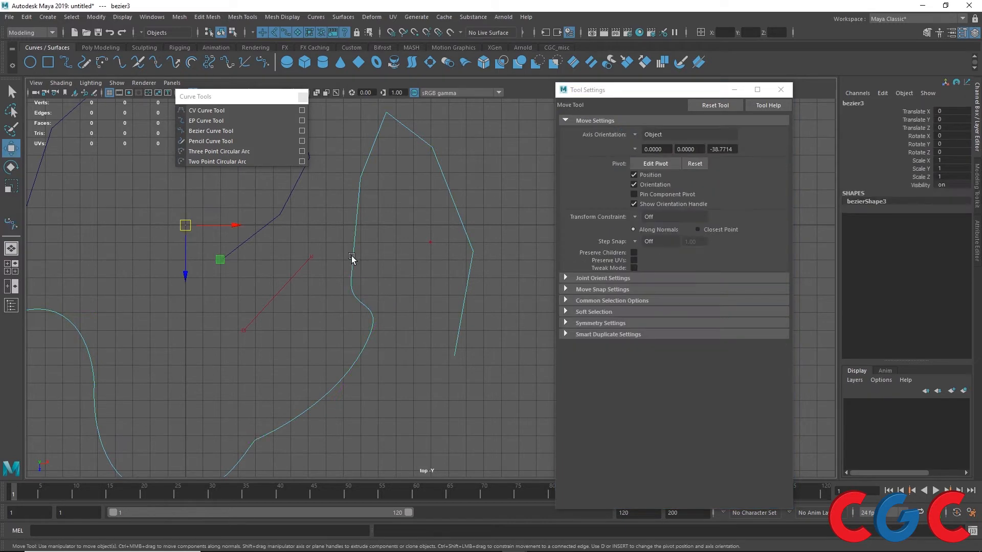
{"action": "right_click", "coordinate": [353, 258]}
{"action": "right_click_drag", "start_coordinate": [353, 260], "coordinate": [293, 261]}
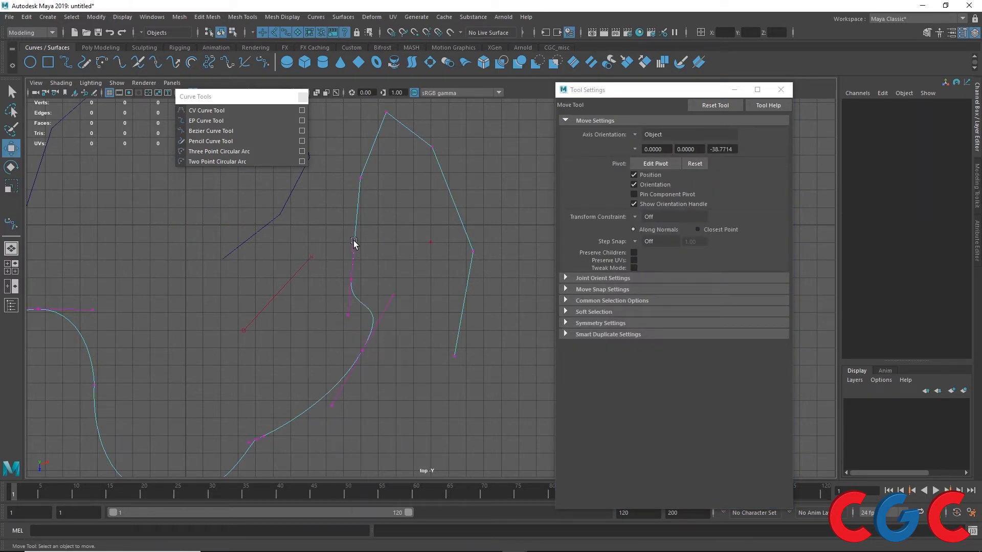
{"action": "left_click_drag", "start_coordinate": [360, 235], "coordinate": [345, 253]}
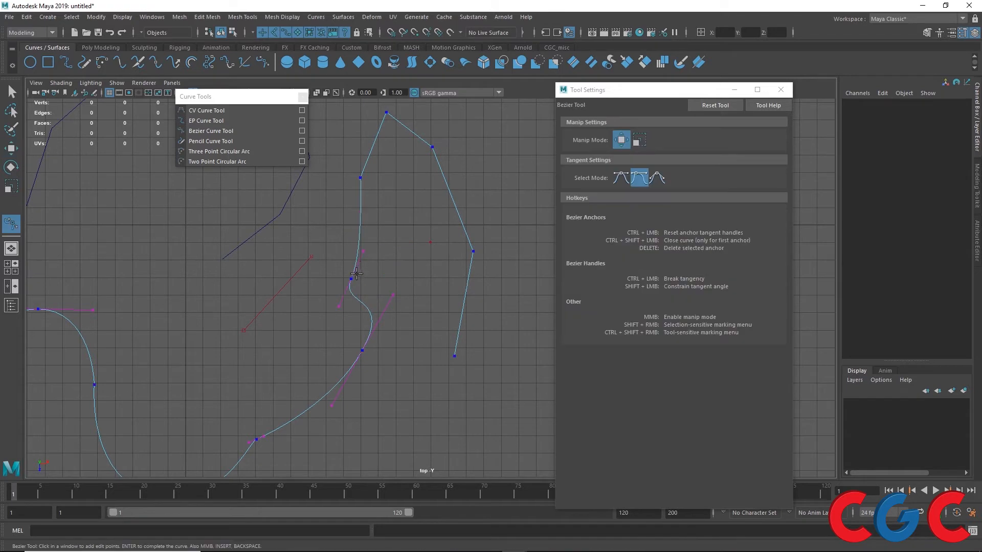
{"action": "left_click", "coordinate": [352, 277]}
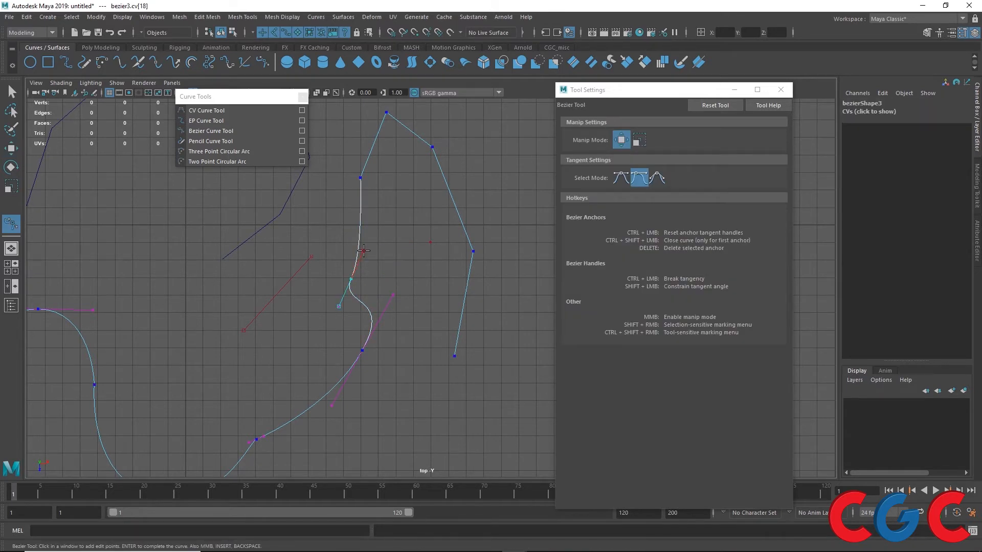
{"action": "left_click", "coordinate": [351, 278]}
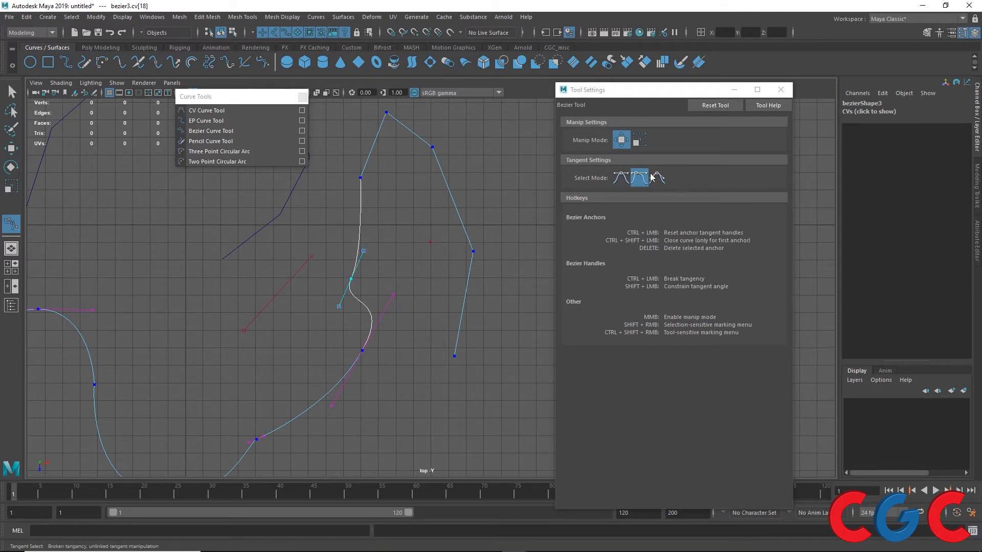
{"action": "mouse_move", "coordinate": [363, 251]}
{"action": "left_mouse_down"}
{"action": "mouse_move", "coordinate": [370, 257]}
{"action": "mouse_move", "coordinate": [361, 262]}
{"action": "mouse_move", "coordinate": [333, 228]}
{"action": "mouse_move", "coordinate": [352, 259]}
{"action": "mouse_move", "coordinate": [324, 225]}
{"action": "mouse_move", "coordinate": [350, 215]}
{"action": "mouse_move", "coordinate": [351, 244]}
{"action": "left_mouse_up"}
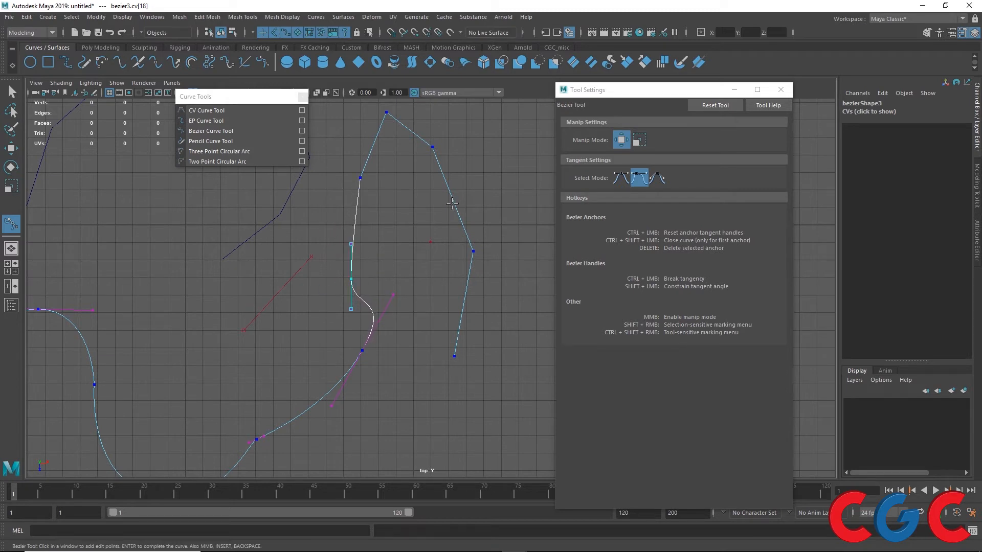
Set the tangent select mode to Normal Select and move the seventh anchor with its handles slightly outward, undoing the trial handle adjustment.
{"action": "left_click", "coordinate": [621, 179]}
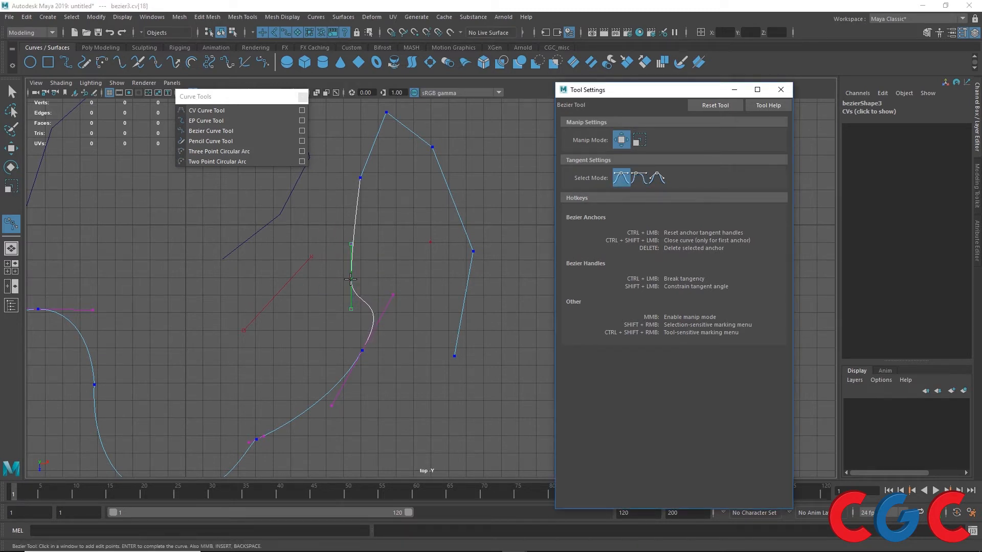
{"action": "left_click_drag", "start_coordinate": [351, 245], "coordinate": [349, 250]}
{"action": "key", "text": "ctrl+z"}
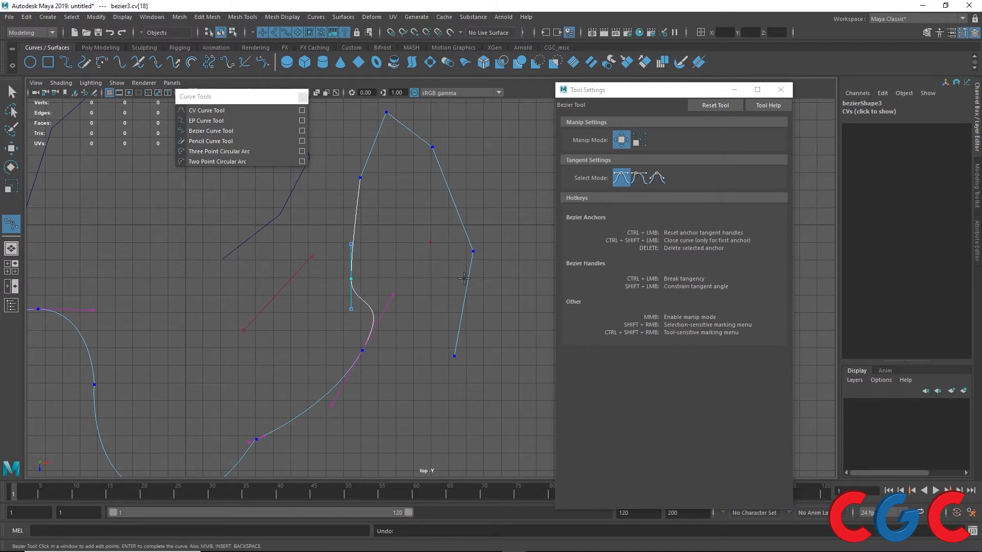
{"action": "left_click", "coordinate": [351, 279]}
{"action": "left_click", "coordinate": [351, 309]}
{"action": "left_click_drag", "start_coordinate": [350, 279], "coordinate": [346, 274]}
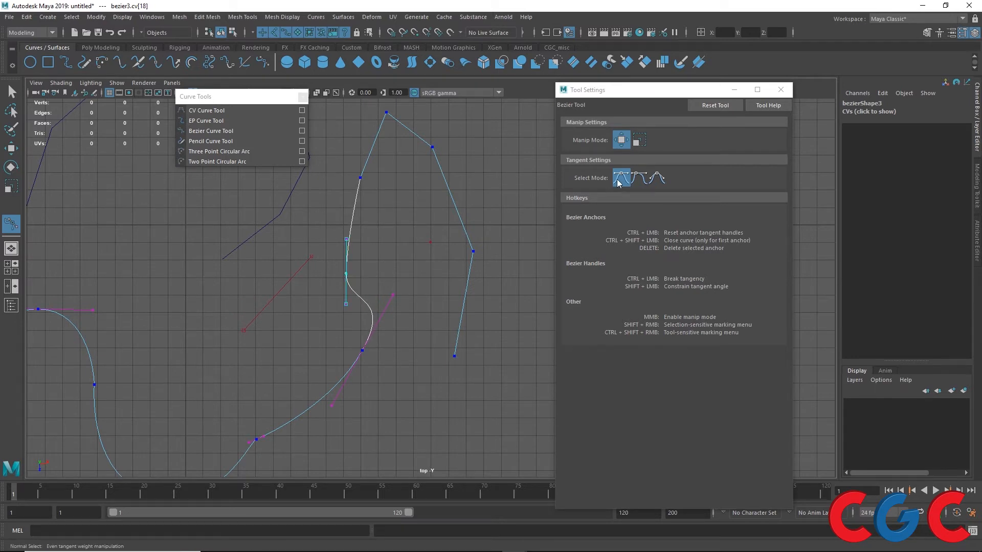
Set the tangent select mode to Tangent Select, try pulling the seventh anchor's upper handle independently, and undo that pull.
{"action": "left_click", "coordinate": [657, 177]}
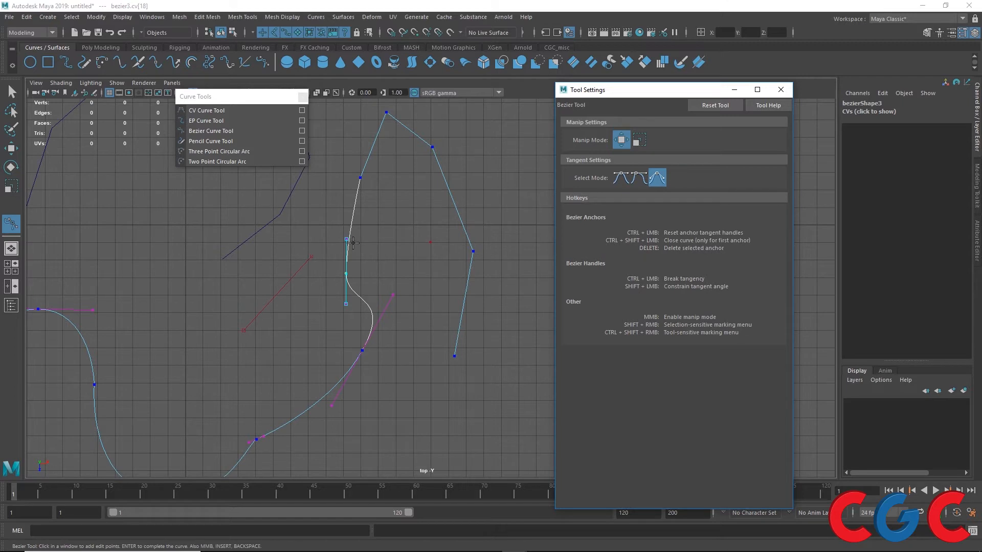
{"action": "left_click_drag", "start_coordinate": [347, 238], "coordinate": [321, 232]}
{"action": "key", "text": "ctrl+z"}
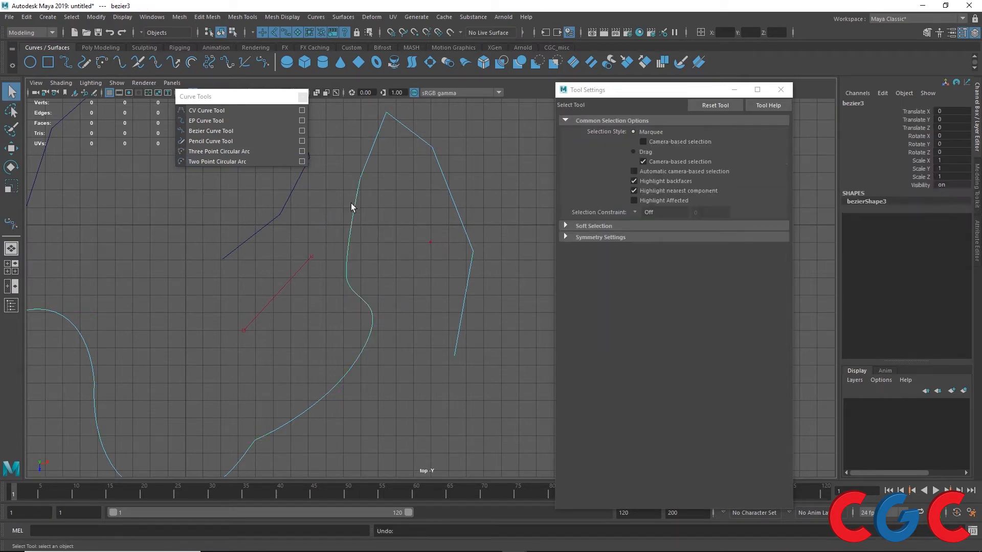
Show the curve's control vertices, select the fourth anchor at the lowest bend and convert it to a Corner anchor.
{"action": "key", "text": "q"}
{"action": "right_click_drag", "start_coordinate": [363, 182], "coordinate": [316, 183]}
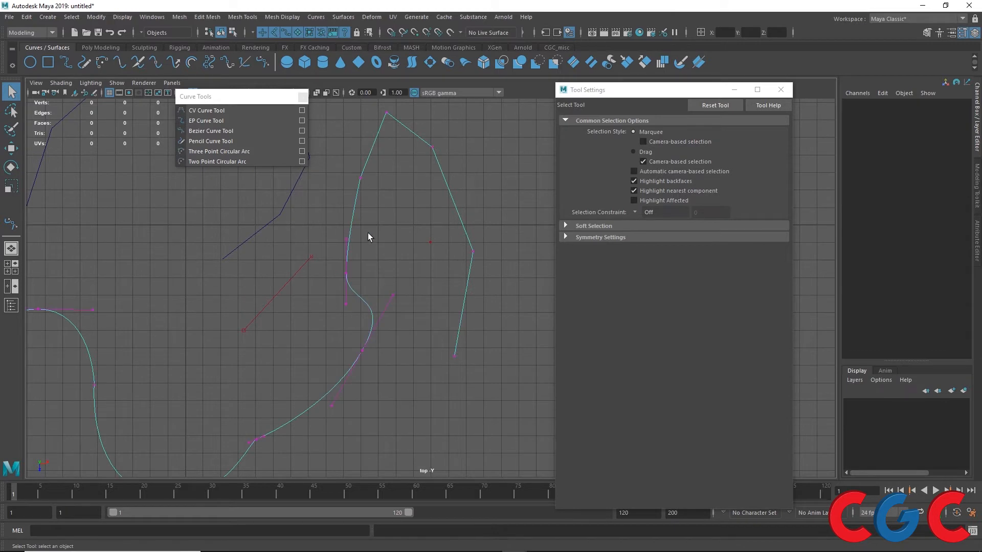
{"action": "middle_click_drag", "start_coordinate": [369, 234], "coordinate": [439, 134], "text": "alt"}
{"action": "middle_click_drag", "start_coordinate": [233, 365], "coordinate": [327, 268], "text": "alt"}
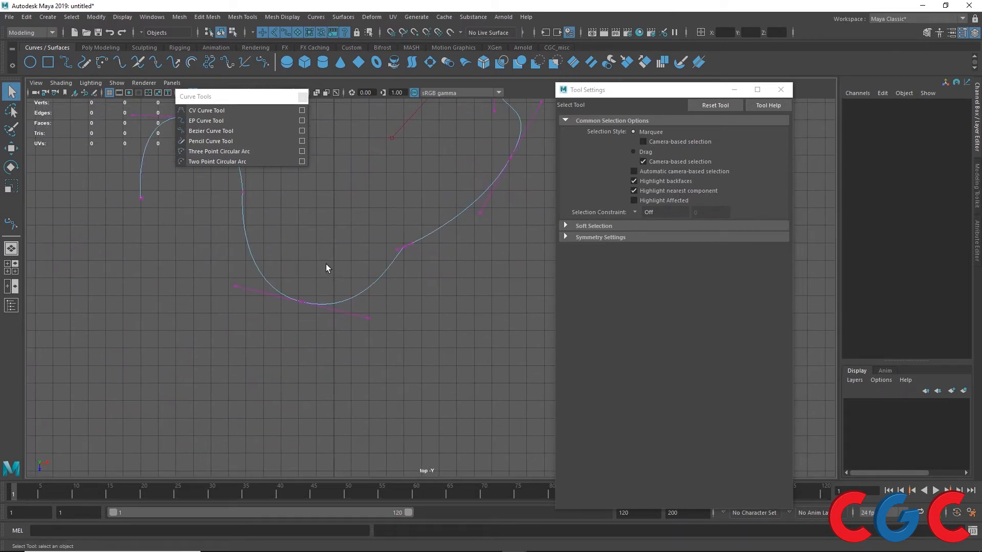
{"action": "left_click_drag", "start_coordinate": [322, 265], "coordinate": [280, 324]}
{"action": "right_click_drag", "start_coordinate": [299, 295], "coordinate": [346, 289], "text": "shift"}
{"action": "middle_click_drag", "start_coordinate": [466, 274], "coordinate": [322, 440], "text": "alt"}
{"action": "middle_click_drag", "start_coordinate": [275, 333], "coordinate": [320, 241], "text": "alt"}
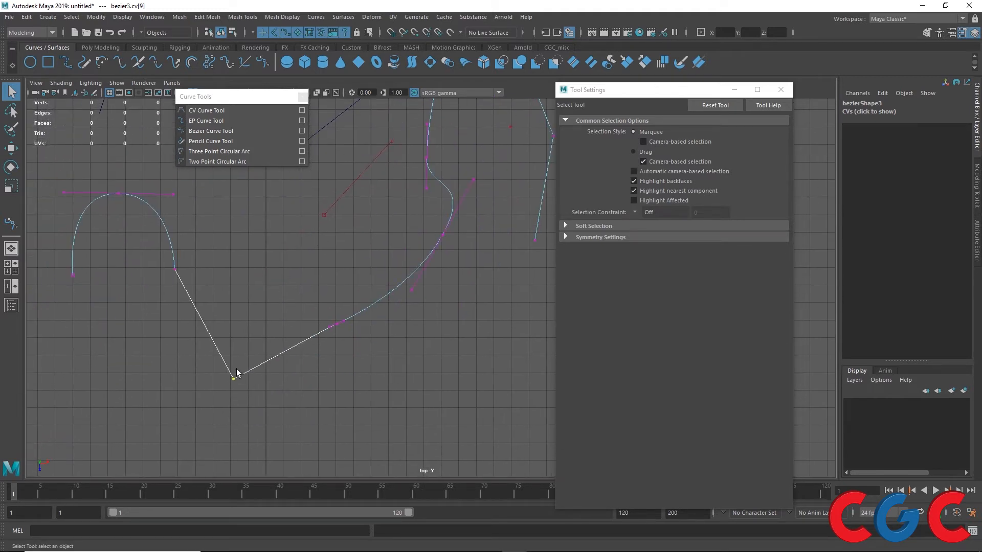
Switch the fourth anchor to Bezier and to Bezier Corner, and move its handle toward the third anchor level with the fourth anchor.
{"action": "right_click_drag", "start_coordinate": [235, 373], "coordinate": [243, 329], "text": "shift"}
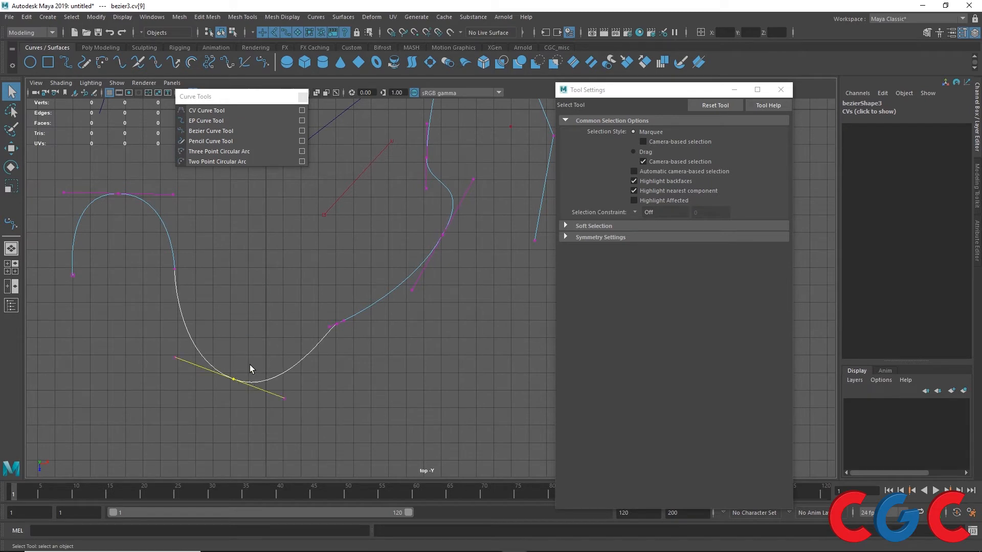
{"action": "right_click_drag", "start_coordinate": [239, 375], "coordinate": [183, 381], "text": "shift"}
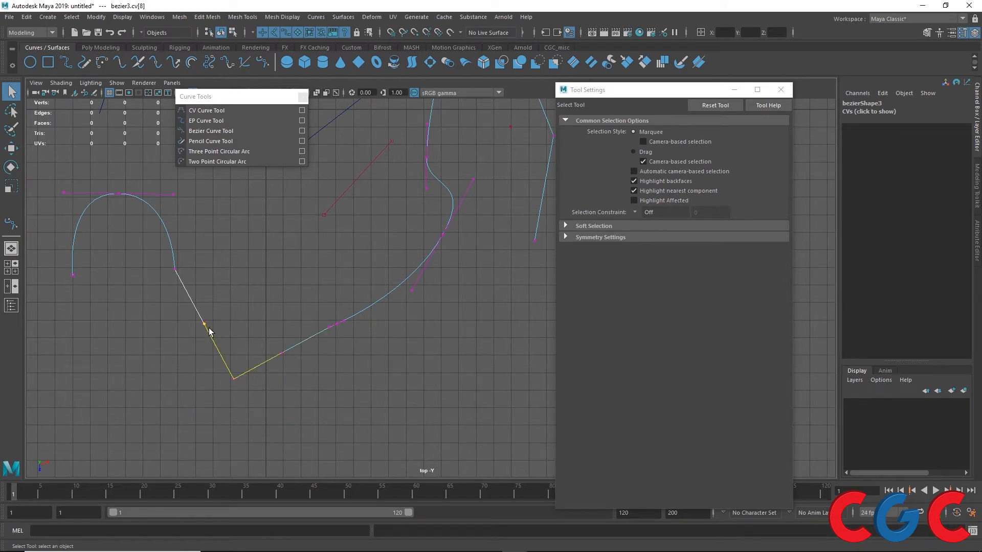
{"action": "key", "text": "w"}
{"action": "left_click_drag", "start_coordinate": [203, 326], "coordinate": [176, 380]}
Try closing the curve from its first anchor with the Bezier Tool, and undo the closure.
{"action": "left_click", "coordinate": [303, 131]}
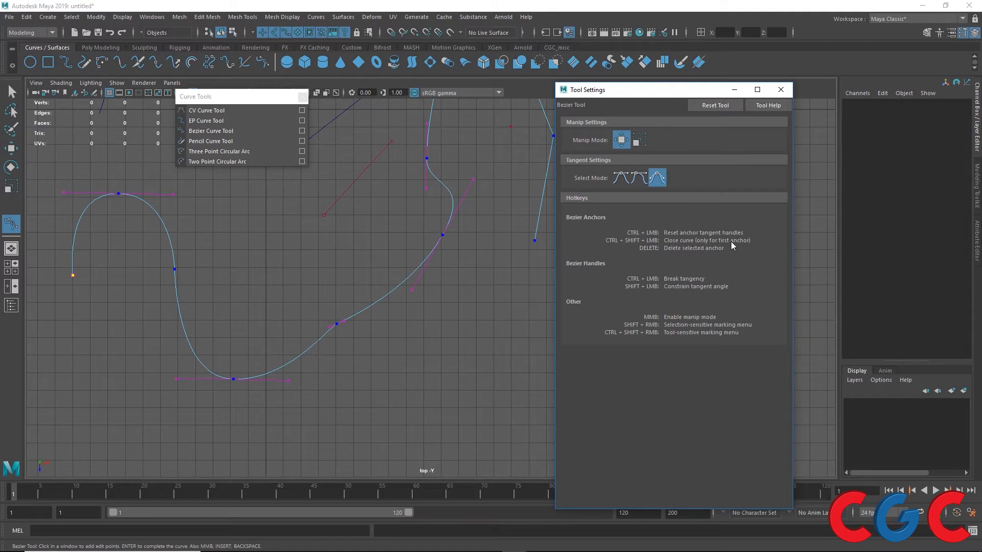
{"action": "middle_click_drag", "start_coordinate": [222, 261], "coordinate": [276, 379], "text": "alt"}
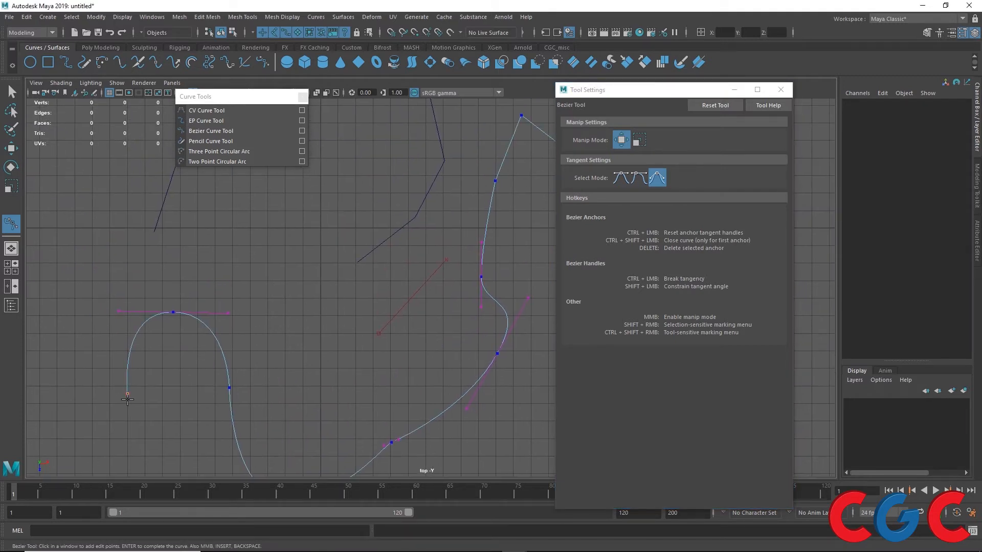
{"action": "middle_click_drag", "start_coordinate": [312, 347], "coordinate": [170, 321], "text": "alt"}
{"action": "scroll", "coordinate": [292, 324], "scroll_direction": "down", "scroll_amount": 2}
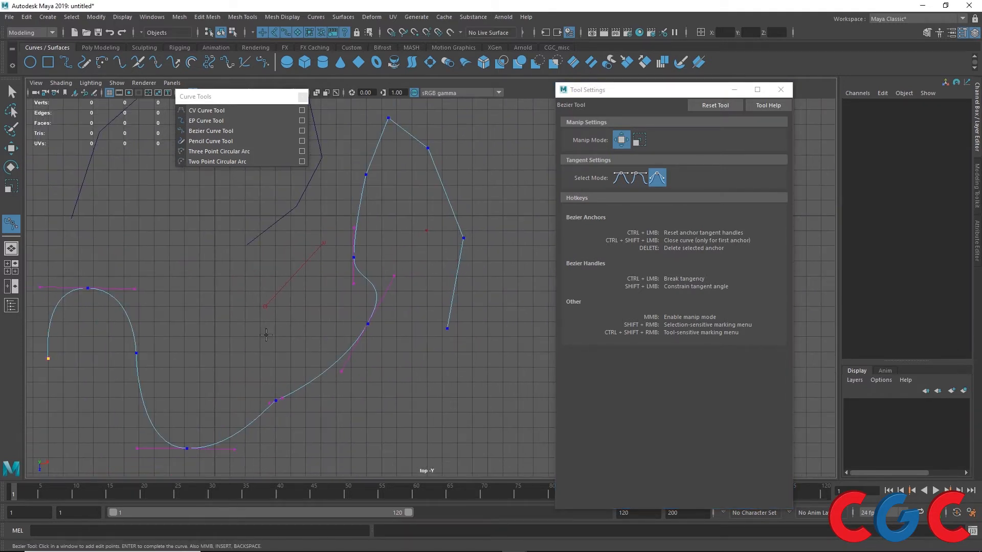
{"action": "middle_click_drag", "start_coordinate": [263, 337], "coordinate": [304, 268], "text": "alt"}
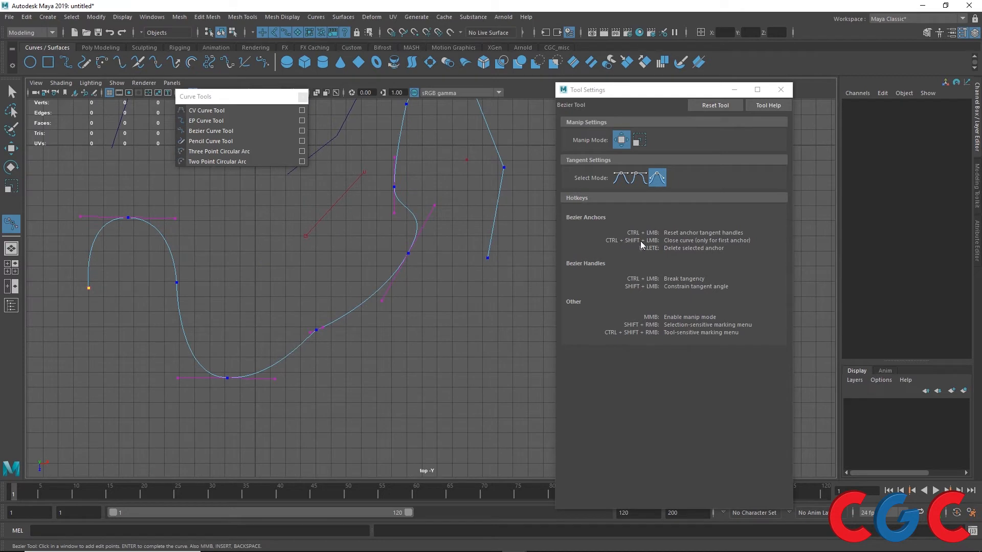
{"action": "left_click", "coordinate": [90, 288]}
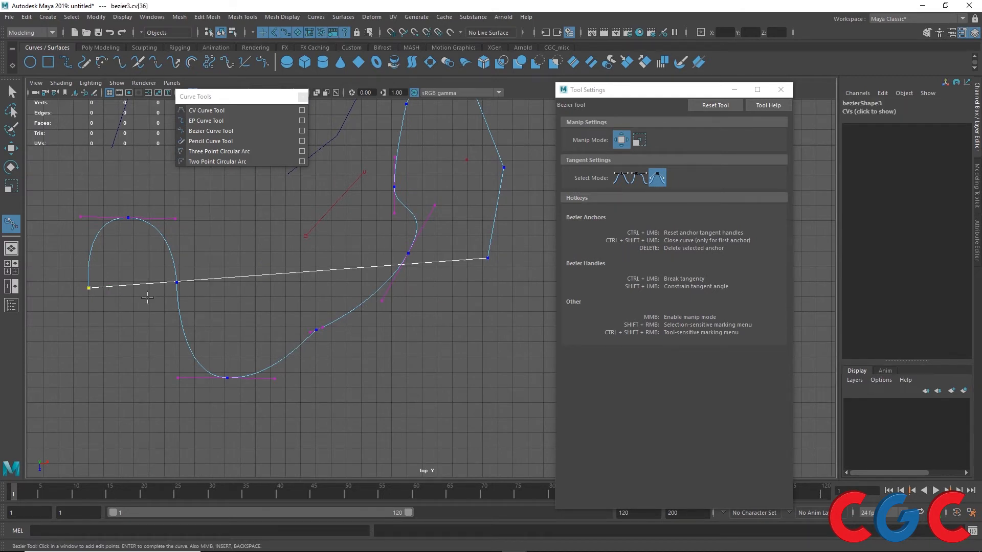
{"action": "key", "text": "ctrl+z"}
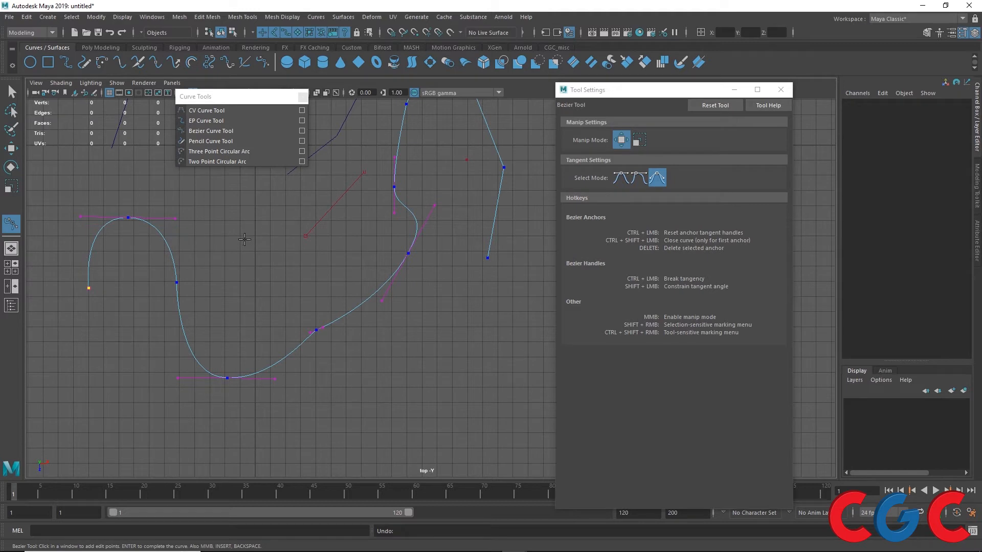
{"action": "key", "text": "Return"}
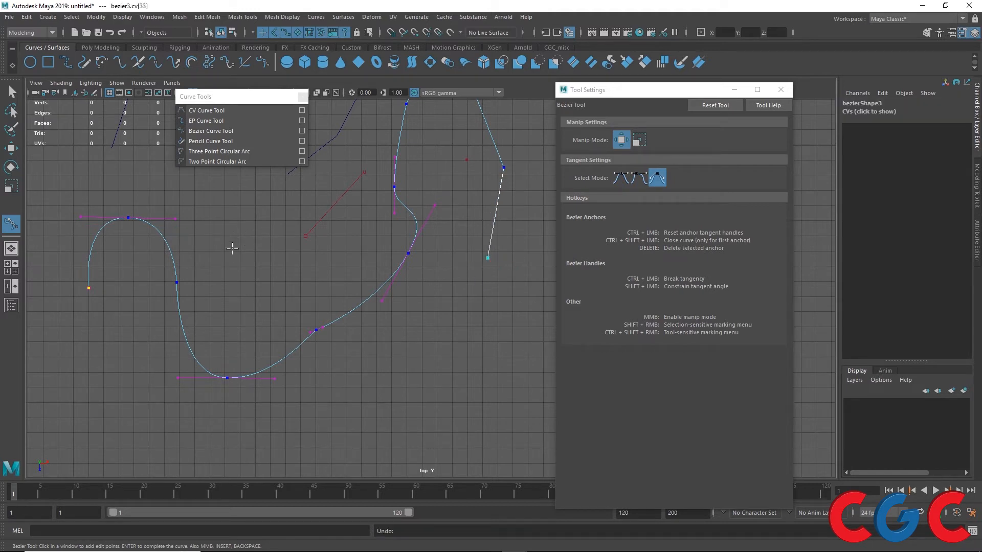
Select the seventh anchor with the Bezier Tool and adjust its lower tangent handle independently, leaving it nearly vertical.
{"action": "middle_click_drag", "start_coordinate": [305, 213], "coordinate": [260, 261], "text": "alt"}
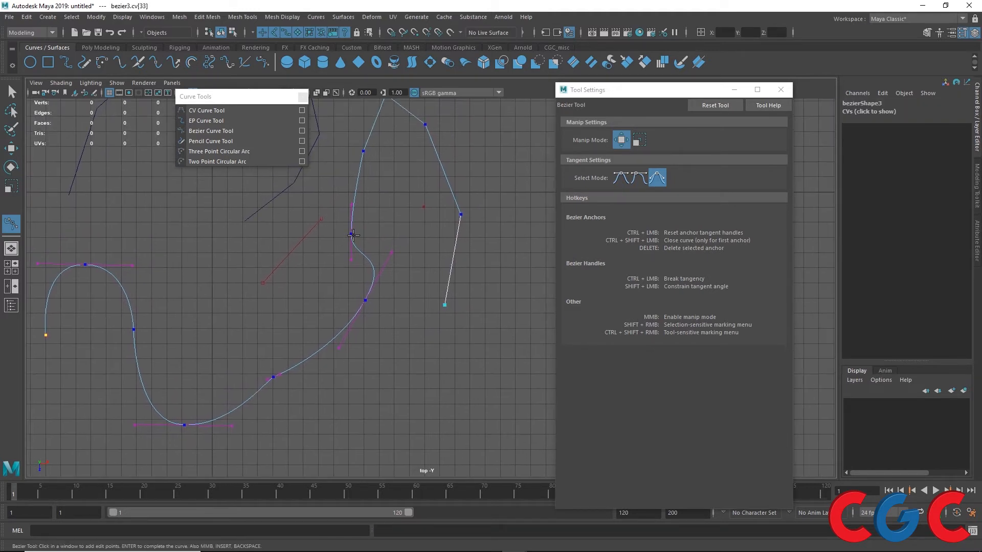
{"action": "left_click", "coordinate": [351, 235]}
{"action": "left_click_drag", "start_coordinate": [351, 260], "coordinate": [354, 259]}
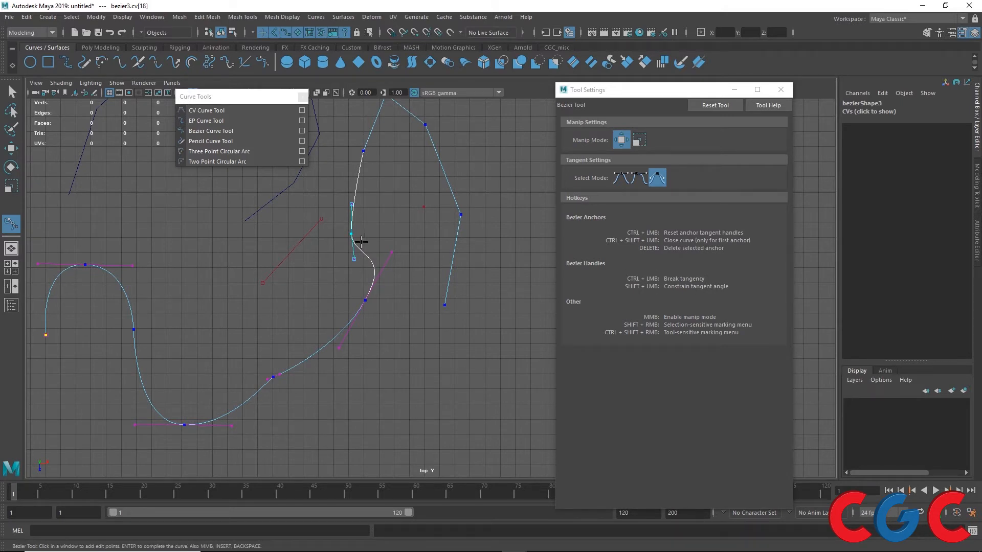
{"action": "mouse_move", "coordinate": [354, 258]}
{"action": "left_mouse_down"}
{"action": "mouse_move", "coordinate": [330, 279]}
{"action": "mouse_move", "coordinate": [336, 294]}
{"action": "mouse_move", "coordinate": [338, 236]}
{"action": "mouse_move", "coordinate": [342, 298]}
{"action": "mouse_move", "coordinate": [343, 257]}
{"action": "left_mouse_up"}
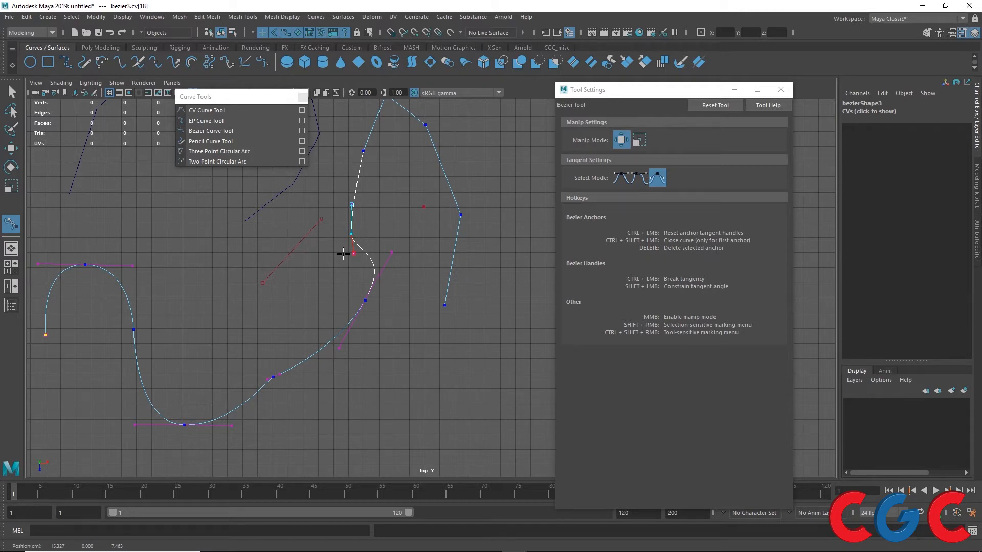
{"action": "mouse_move", "coordinate": [343, 254]}
{"action": "left_mouse_down"}
{"action": "mouse_move", "coordinate": [347, 263]}
{"action": "mouse_move", "coordinate": [327, 277]}
{"action": "mouse_move", "coordinate": [279, 270]}
{"action": "mouse_move", "coordinate": [283, 285]}
{"action": "mouse_move", "coordinate": [359, 286]}
{"action": "mouse_move", "coordinate": [357, 258]}
{"action": "left_mouse_up"}
{"action": "left_click_drag", "start_coordinate": [356, 297], "coordinate": [361, 265]}
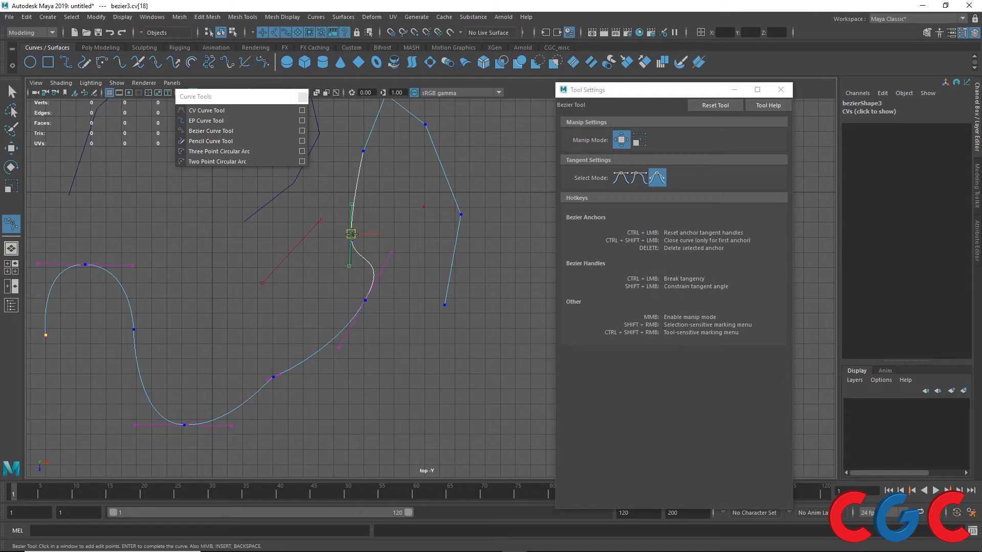
Move the seventh anchor with its handles up and away from the inner bend using the move manipulator, and bring up its anchor options.
{"action": "left_click_drag", "start_coordinate": [351, 234], "coordinate": [341, 211]}
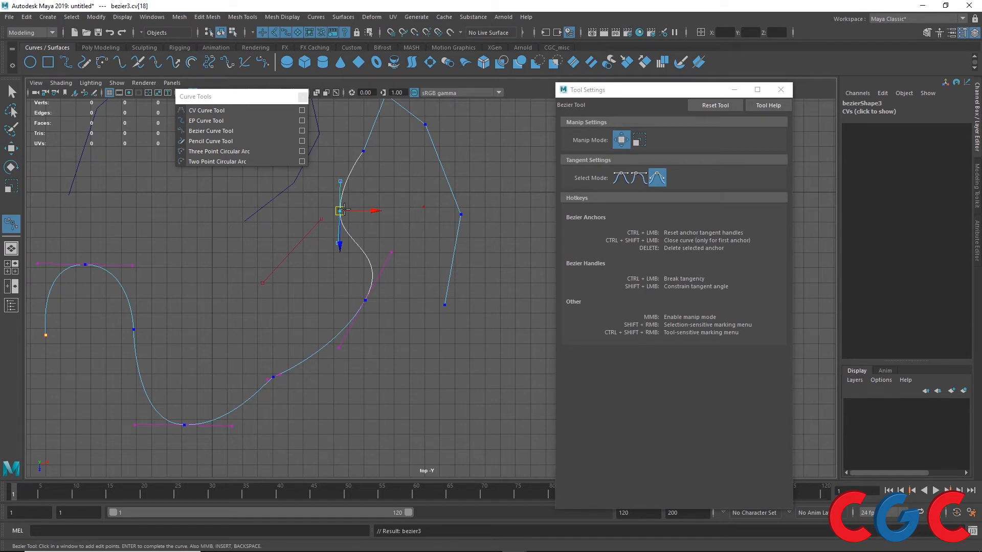
{"action": "right_click_drag", "start_coordinate": [340, 210], "coordinate": [341, 185], "text": "shift"}
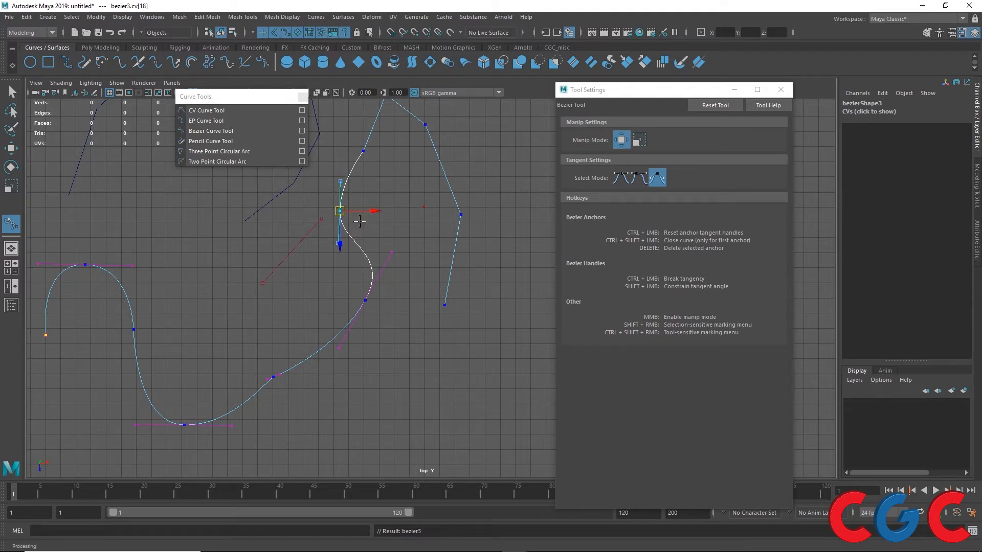
Leave the Bezier Tool and delete all the drawn curves to empty the top view.
{"action": "right_click_drag", "start_coordinate": [340, 211], "coordinate": [404, 219], "text": "ctrl+shift"}
{"action": "key", "text": "w"}
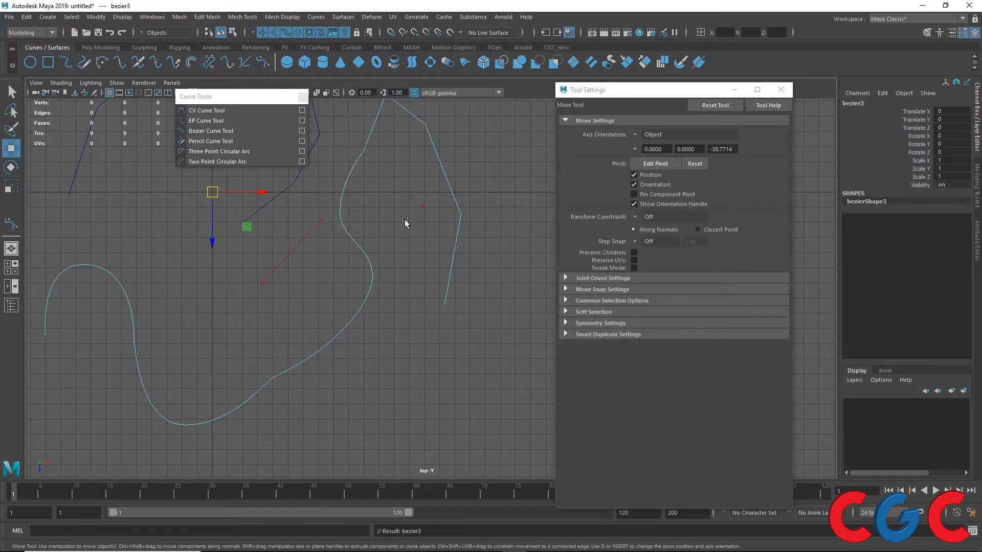
{"action": "key", "text": "Delete"}
{"action": "scroll", "coordinate": [399, 227], "scroll_direction": "down", "scroll_amount": 5}
{"action": "left_click_drag", "start_coordinate": [421, 178], "coordinate": [269, 307]}
{"action": "key", "text": "Delete"}
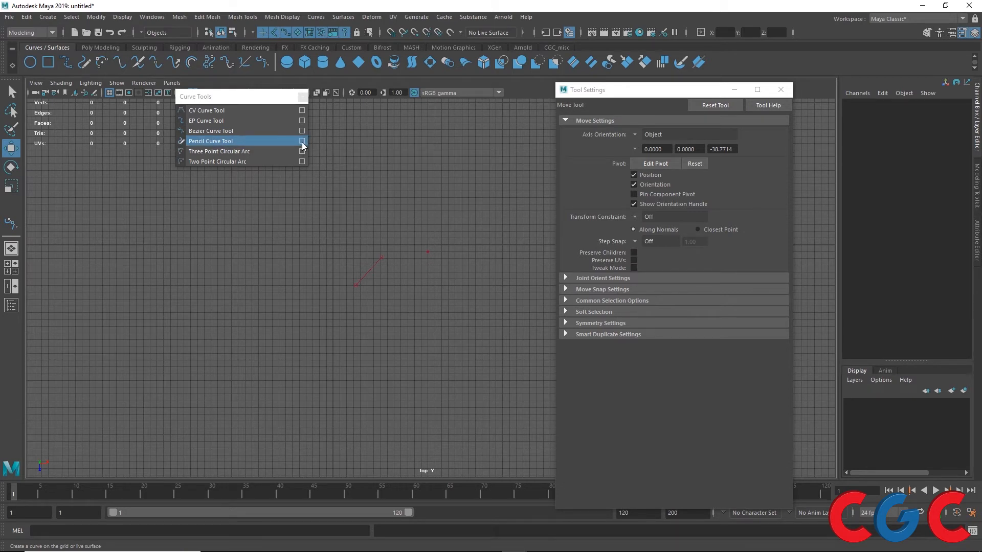
Draw one long freehand open outline around the origin with the Pencil Curve Tool at degree 3, and finish with the Move Tool.
{"action": "left_click", "coordinate": [204, 143]}
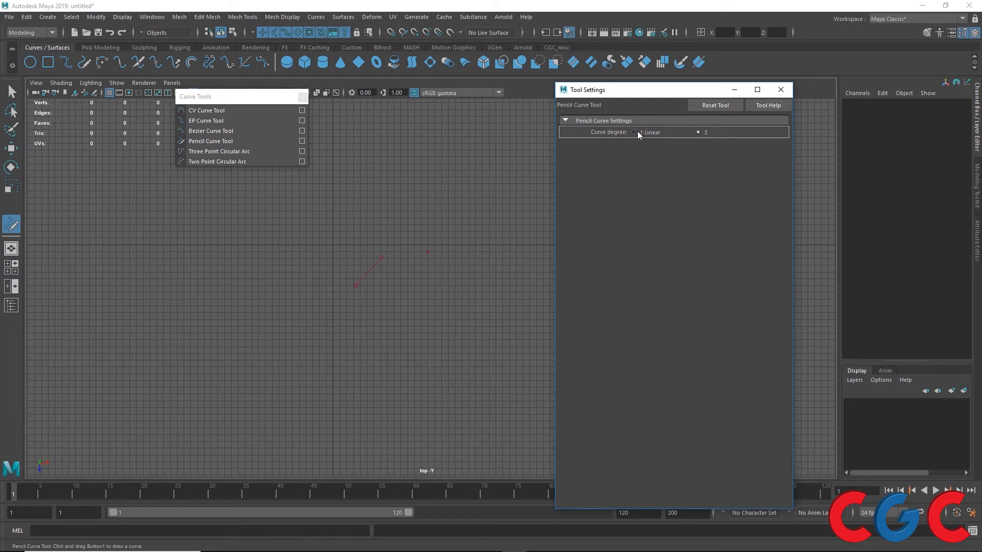
{"action": "left_click", "coordinate": [735, 91]}
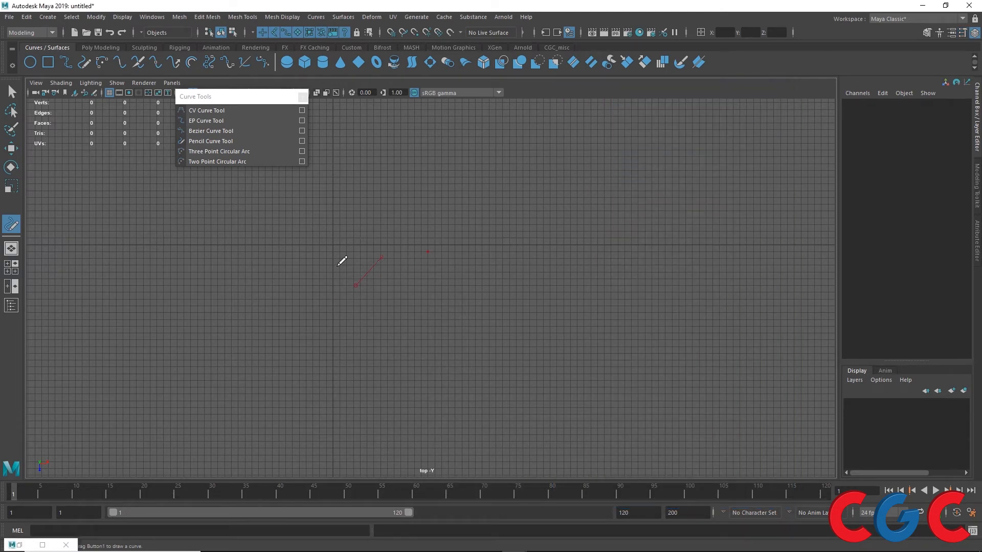
{"action": "left_click_drag", "start_coordinate": [284, 261], "coordinate": [283, 307]}
{"action": "mouse_move", "coordinate": [295, 235]}
{"action": "left_mouse_down"}
{"action": "mouse_move", "coordinate": [481, 167]}
{"action": "mouse_move", "coordinate": [629, 365]}
{"action": "mouse_move", "coordinate": [296, 427]}
{"action": "mouse_move", "coordinate": [258, 366]}
{"action": "left_mouse_up"}
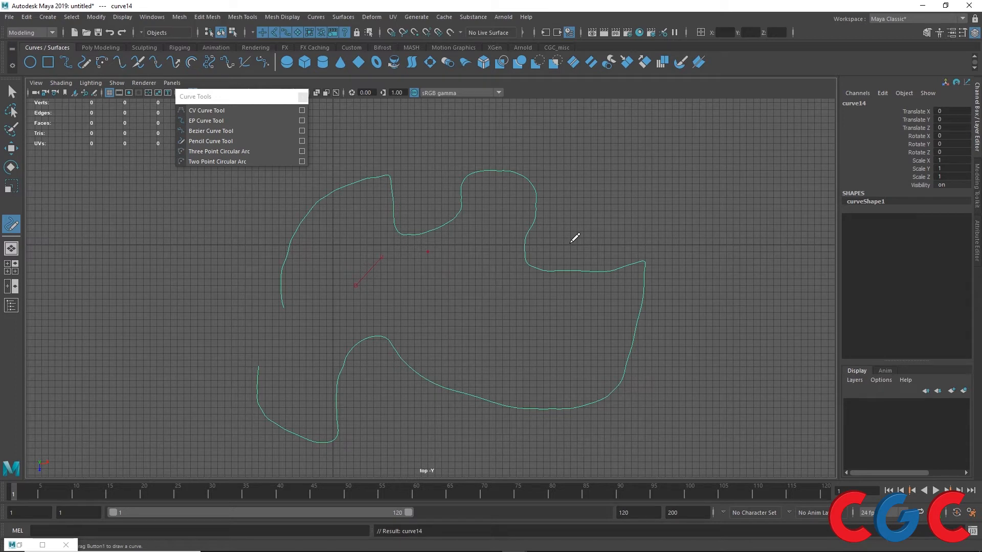
{"action": "key", "text": "w"}
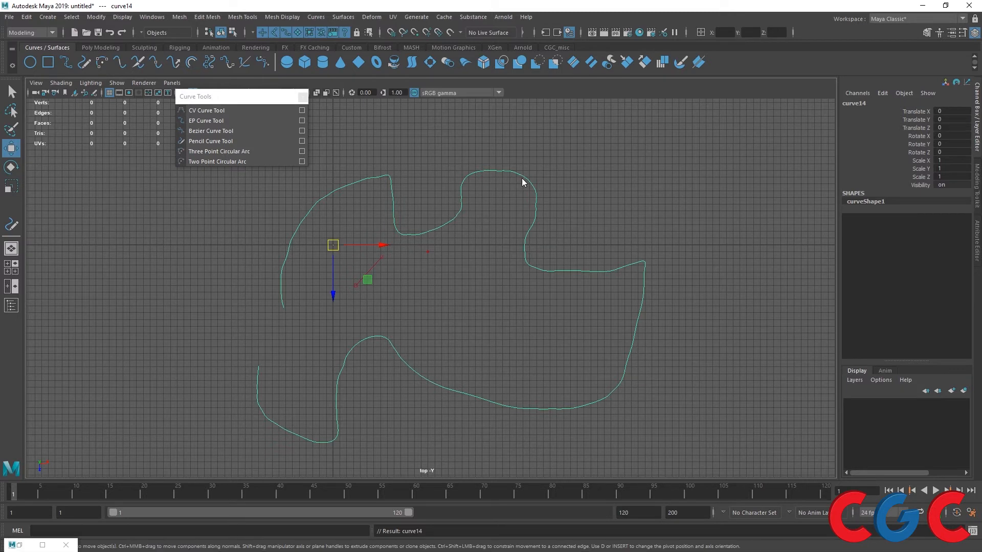
Select all control vertices of the pencil curve and check its span count in the Attribute Editor.
{"action": "right_click_drag", "start_coordinate": [522, 182], "coordinate": [461, 180]}
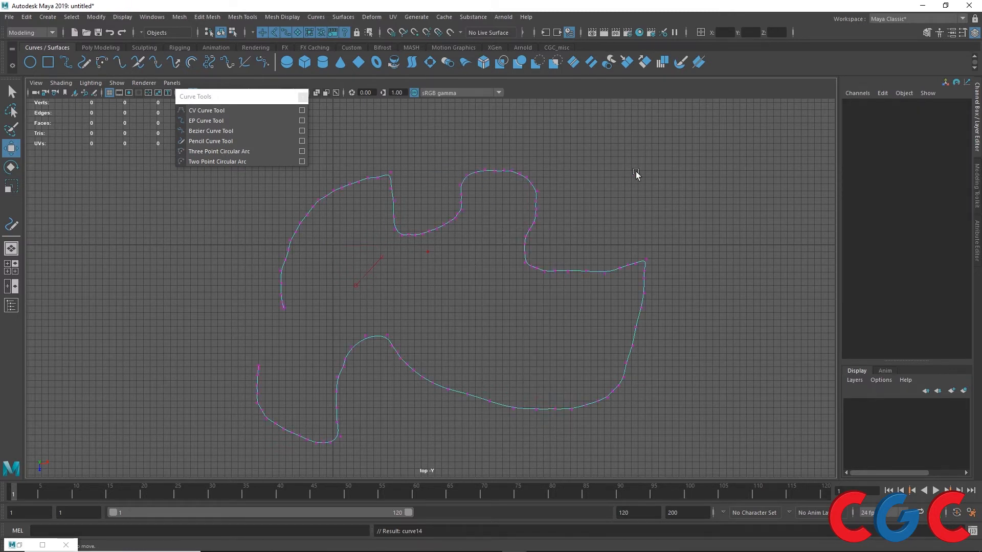
{"action": "left_click_drag", "start_coordinate": [719, 129], "coordinate": [240, 461]}
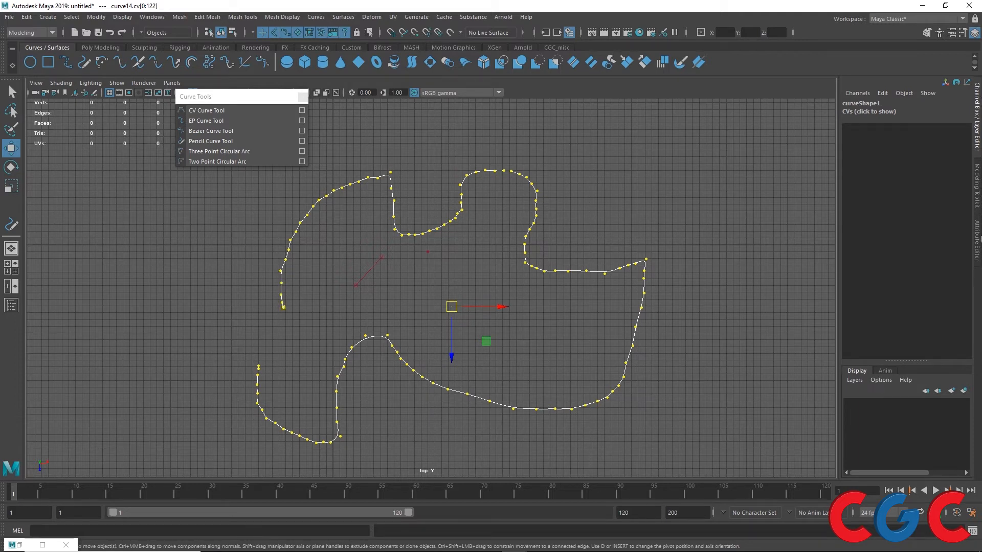
{"action": "left_click", "coordinate": [978, 242]}
{"action": "double_click", "coordinate": [832, 182]}
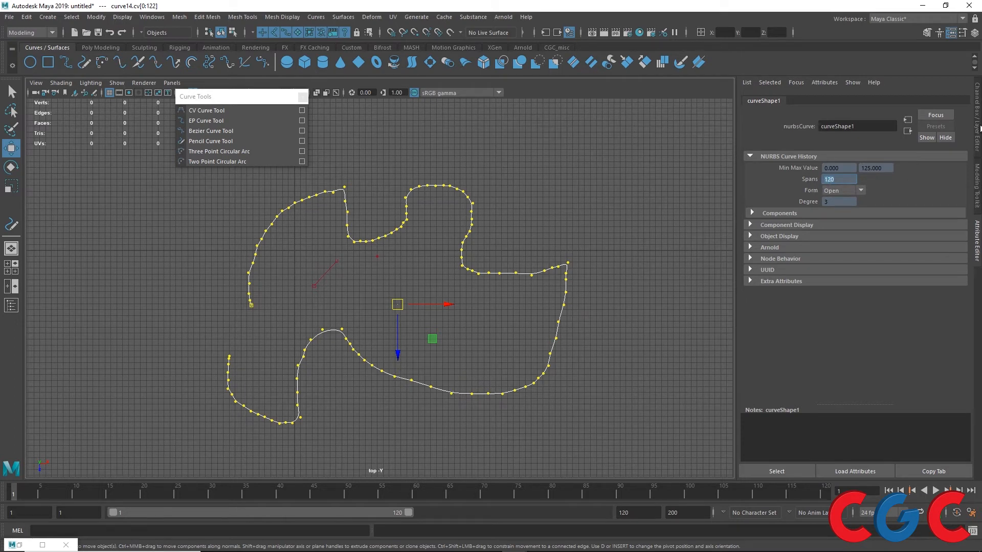
{"action": "left_click", "coordinate": [979, 121]}
{"action": "left_click", "coordinate": [978, 241]}
{"action": "left_click", "coordinate": [978, 116]}
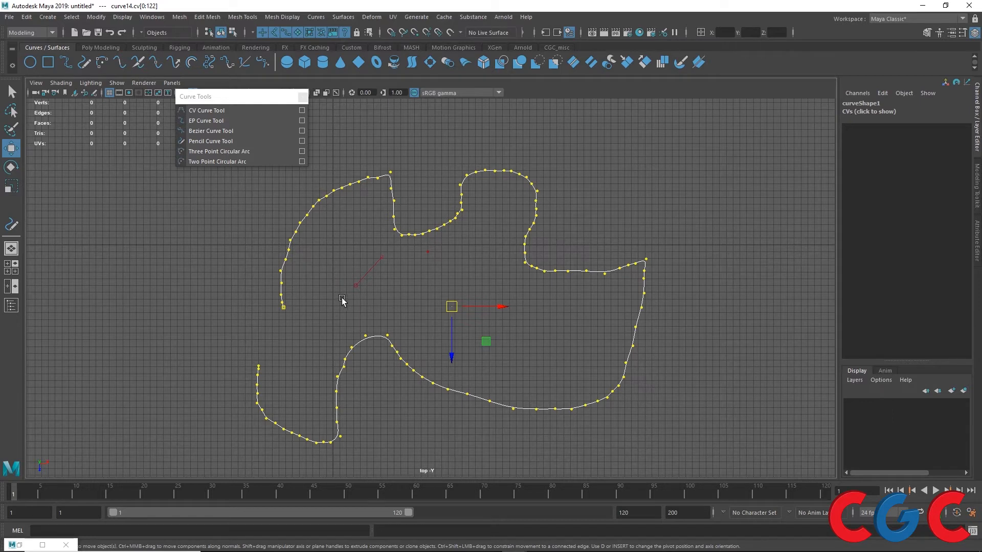
Inspect the vertices around the curve's open ends and go through its CV coordinate list to the last entry, returning to its shape attributes.
{"action": "middle_click_drag", "start_coordinate": [342, 302], "coordinate": [464, 245], "text": "alt"}
{"action": "scroll", "coordinate": [401, 259], "scroll_direction": "up", "scroll_amount": 3}
{"action": "scroll", "coordinate": [348, 305], "scroll_direction": "up", "scroll_amount": 3}
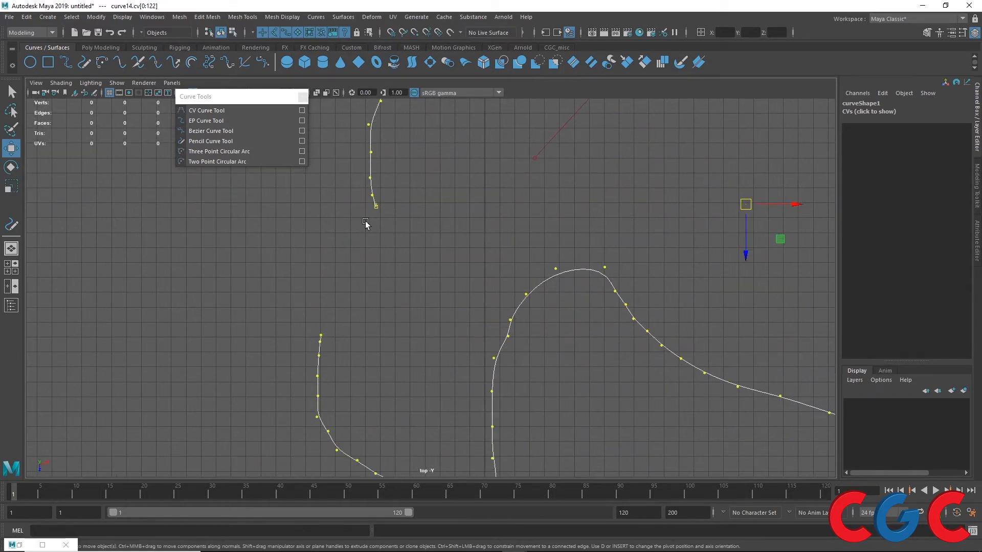
{"action": "scroll", "coordinate": [377, 217], "scroll_direction": "down", "scroll_amount": 3}
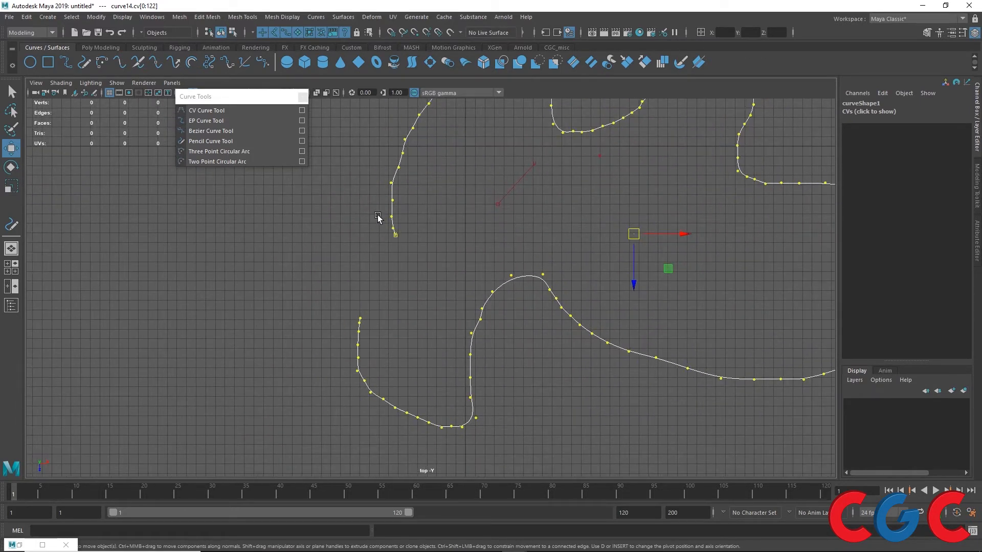
{"action": "scroll", "coordinate": [410, 221], "scroll_direction": "down", "scroll_amount": 3}
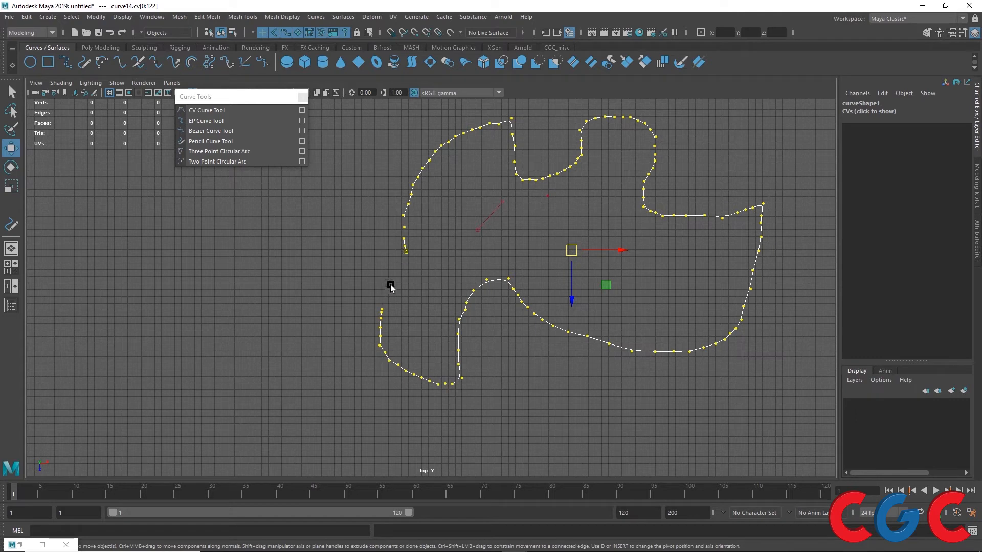
{"action": "left_click", "coordinate": [863, 110]}
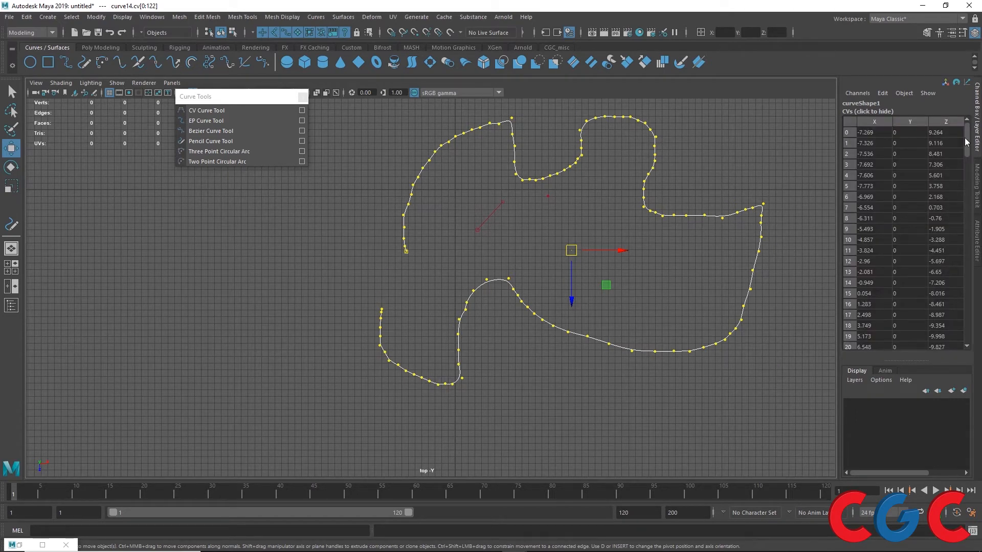
{"action": "left_click_drag", "start_coordinate": [966, 139], "coordinate": [966, 322]}
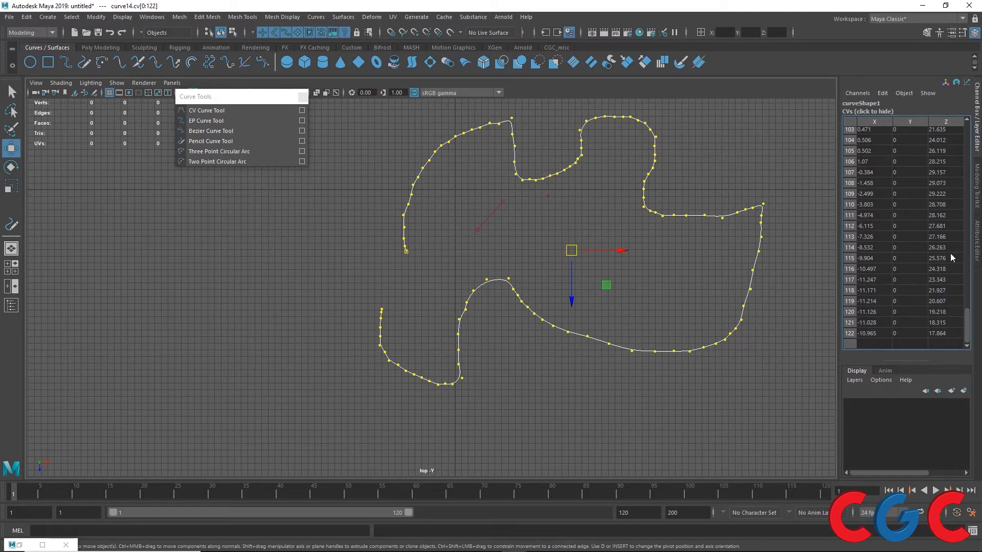
{"action": "left_click", "coordinate": [977, 239]}
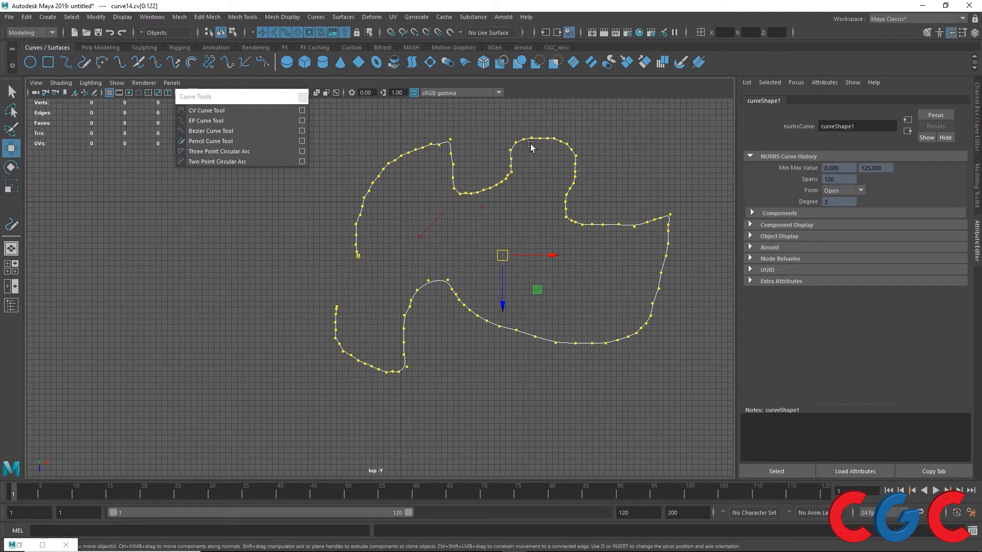
Return to object selection on the pencil curve and place the Curves commands in a floating window beside it.
{"action": "right_click_drag", "start_coordinate": [530, 145], "coordinate": [561, 134]}
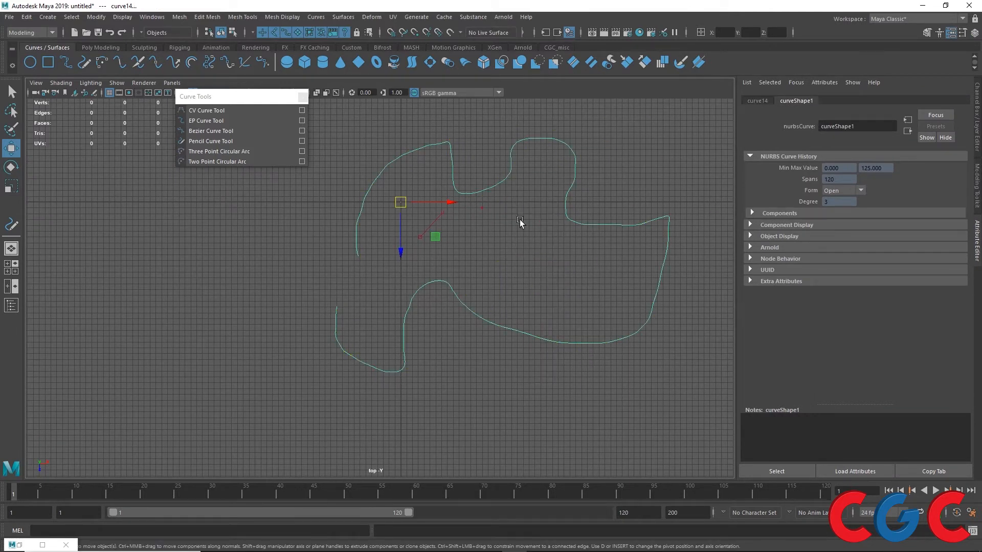
{"action": "left_click", "coordinate": [308, 19]}
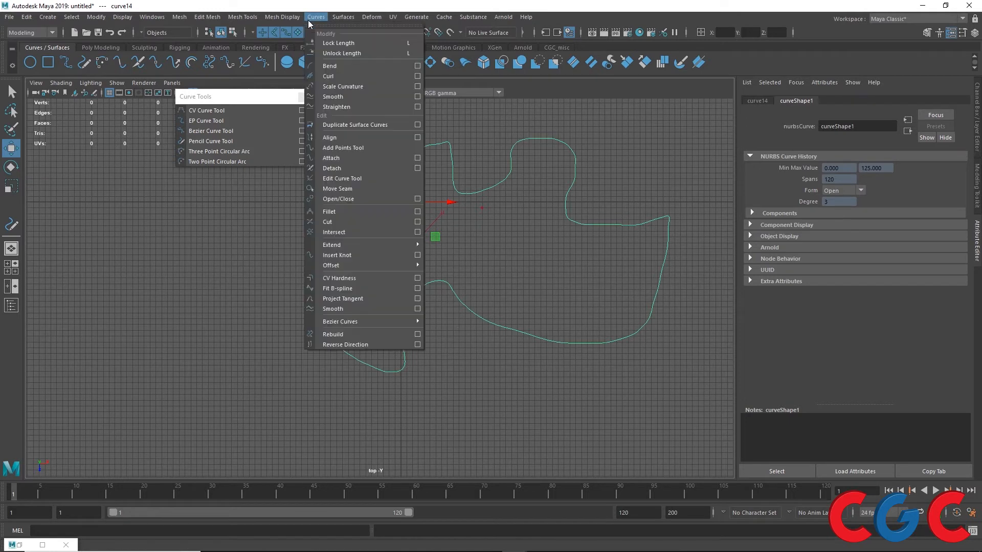
{"action": "left_click", "coordinate": [315, 28]}
{"action": "left_click_drag", "start_coordinate": [338, 36], "coordinate": [618, 44]}
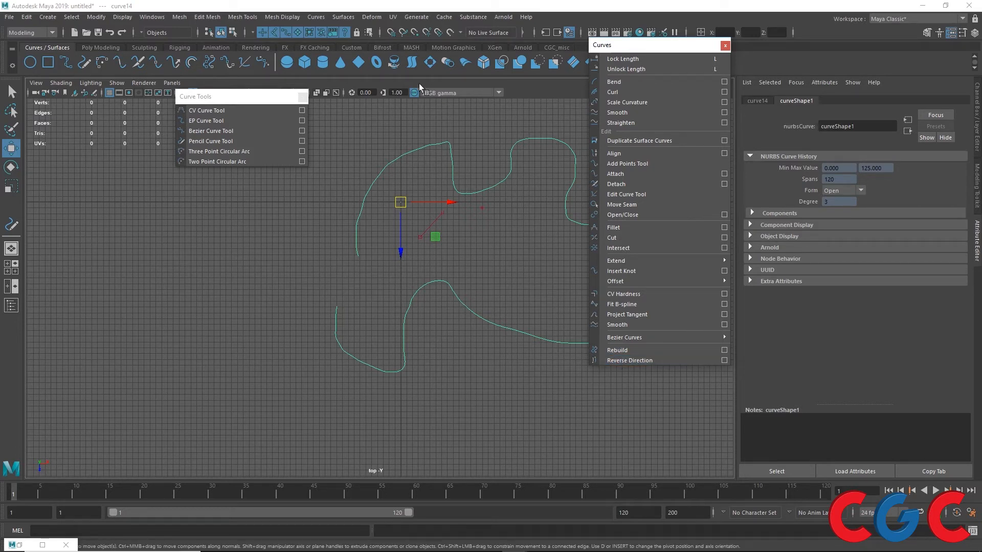
{"action": "left_click", "coordinate": [344, 17]}
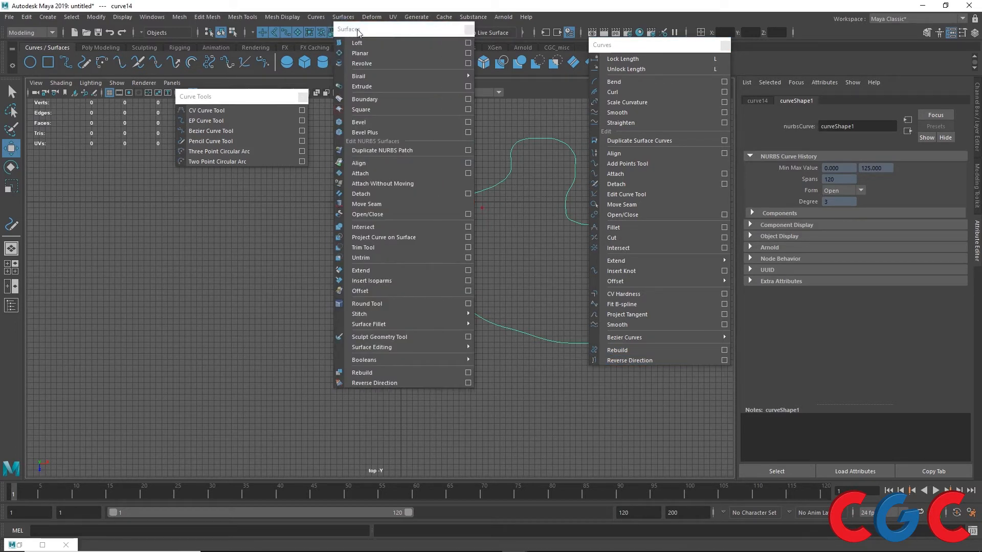
{"action": "left_click", "coordinate": [345, 25]}
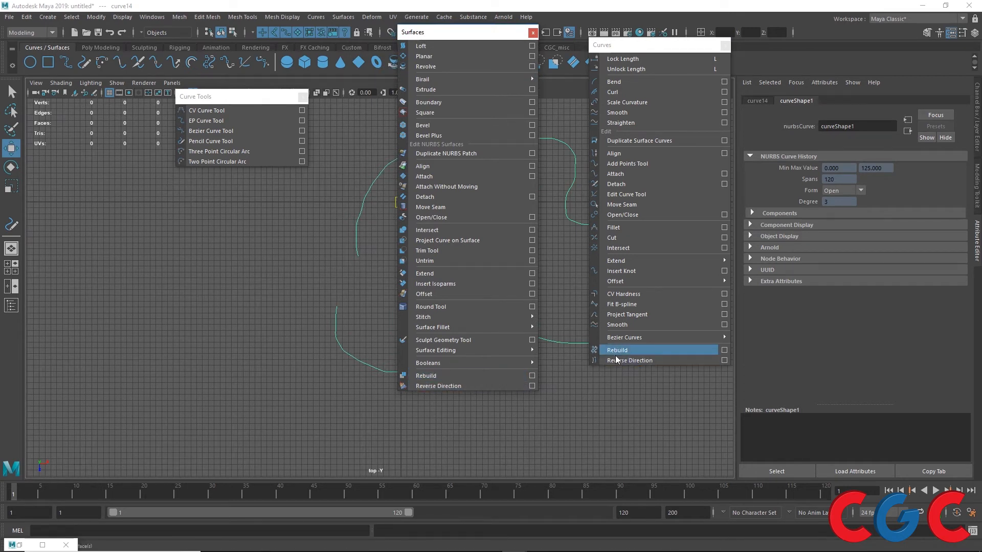
{"action": "left_click", "coordinate": [533, 32]}
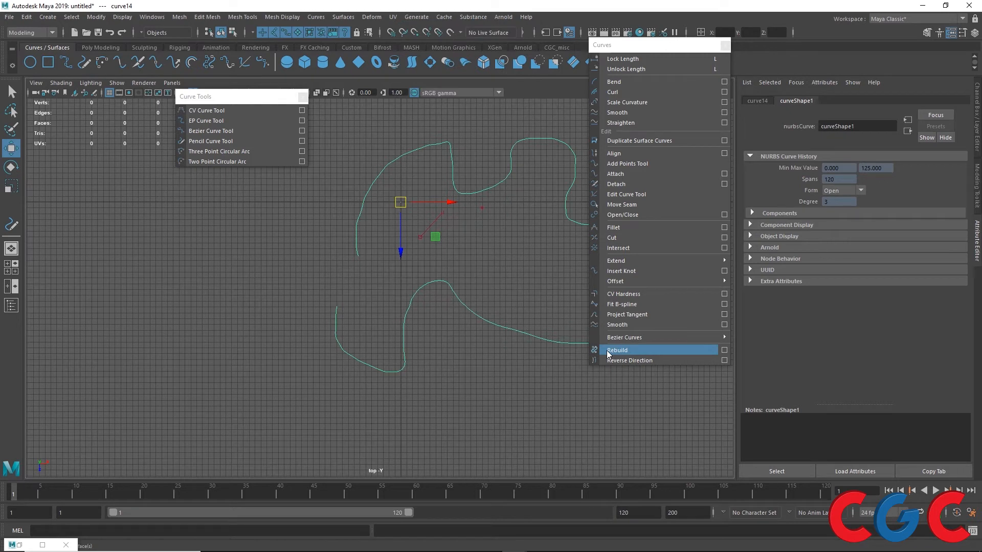
Reset the Rebuild Curve options, set the number of spans to 60, and place the dialog away from the curve.
{"action": "left_click", "coordinate": [724, 350]}
{"action": "left_click", "coordinate": [327, 107]}
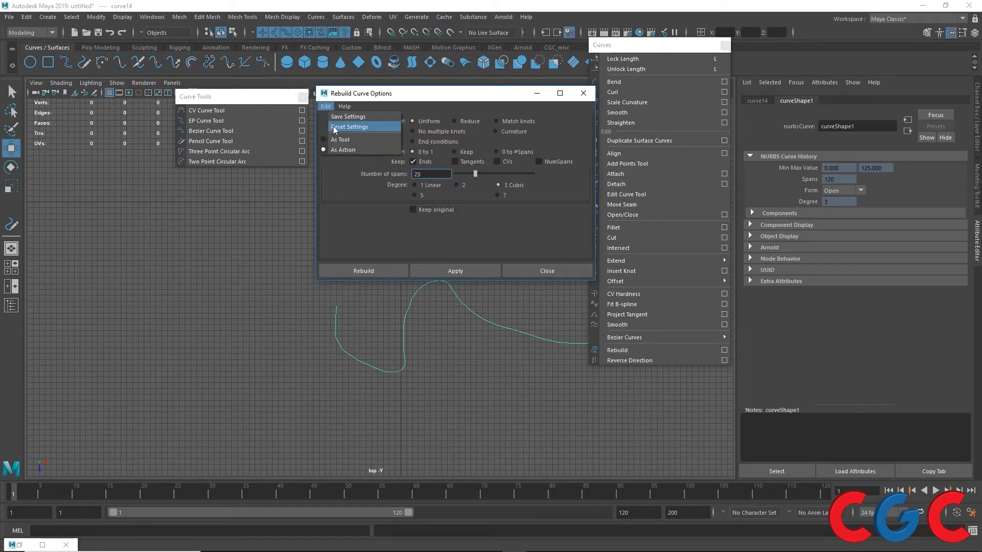
{"action": "left_click", "coordinate": [335, 130]}
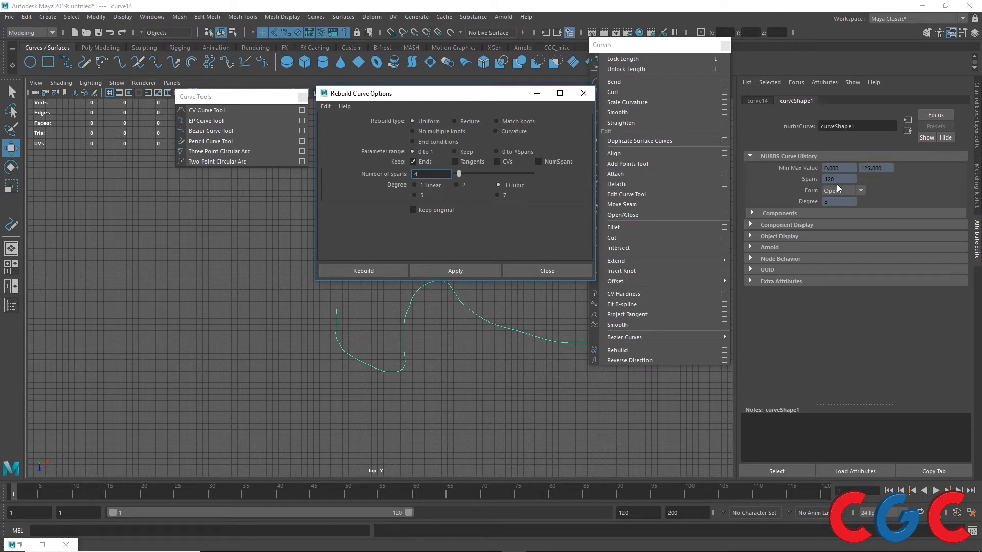
{"action": "left_click_drag", "start_coordinate": [420, 174], "coordinate": [398, 173]}
{"action": "key", "text": "Return"}
{"action": "left_click_drag", "start_coordinate": [450, 97], "coordinate": [232, 194]}
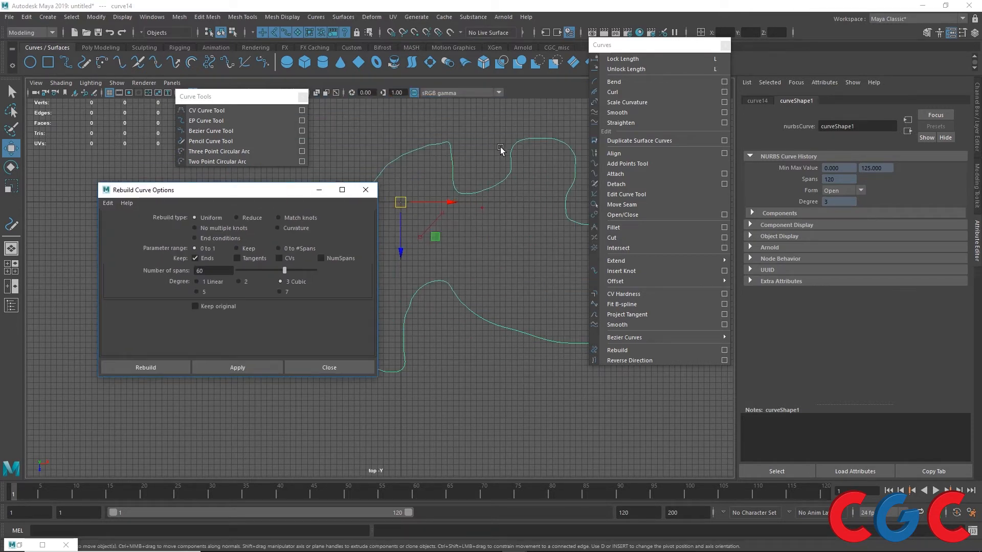
Show the options for the Reduce and End conditions rebuild types, and return the rebuild type to Uniform.
{"action": "double_click", "coordinate": [216, 270]}
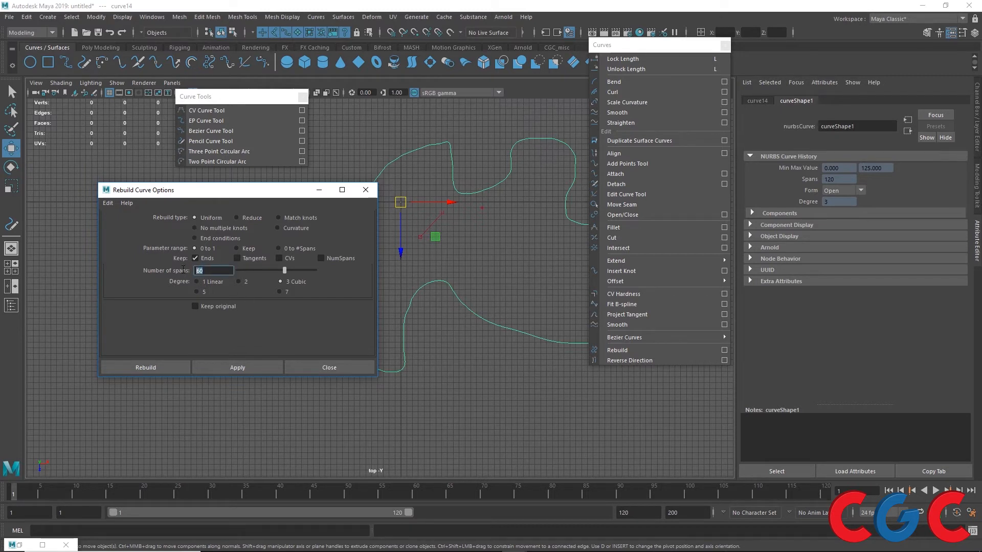
{"action": "left_click", "coordinate": [246, 216]}
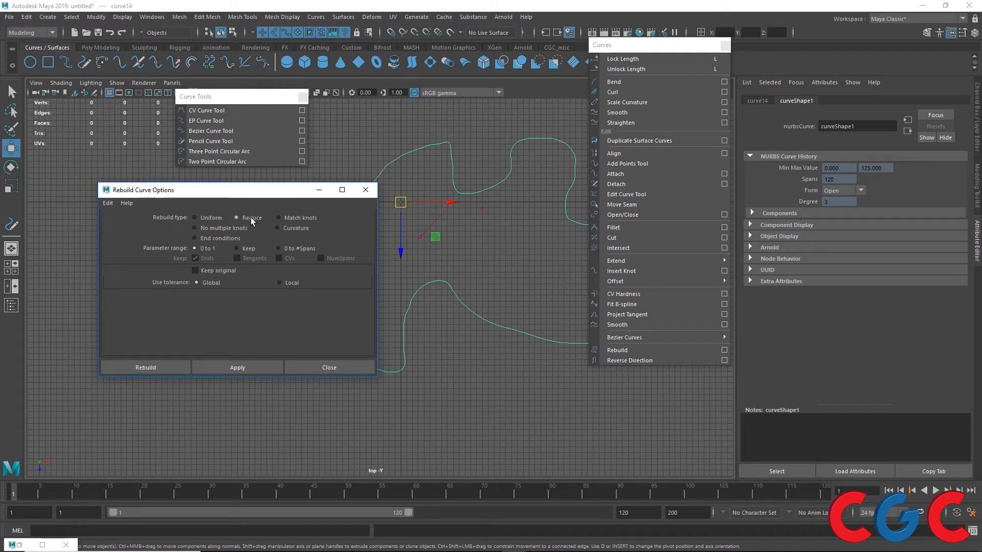
{"action": "left_click", "coordinate": [201, 219]}
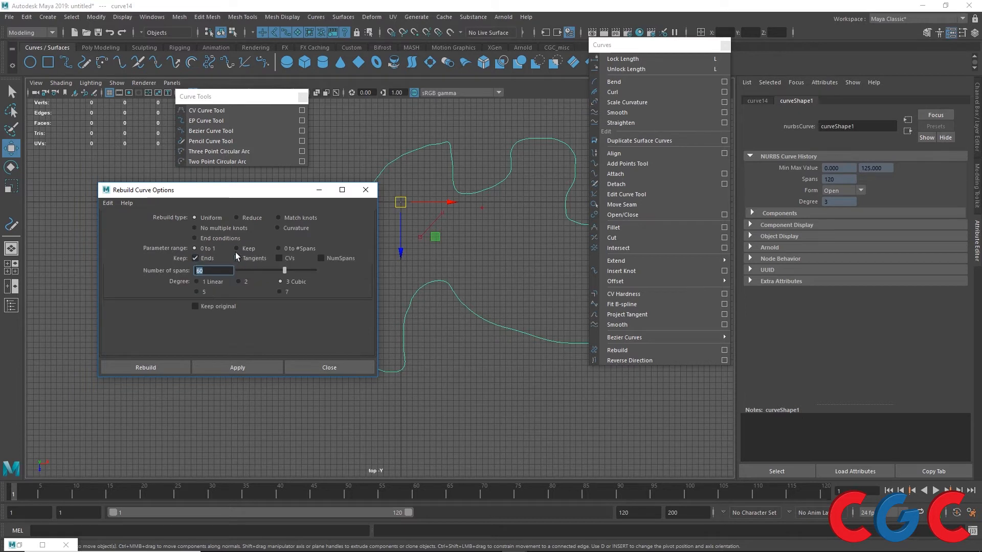
{"action": "left_click", "coordinate": [215, 238]}
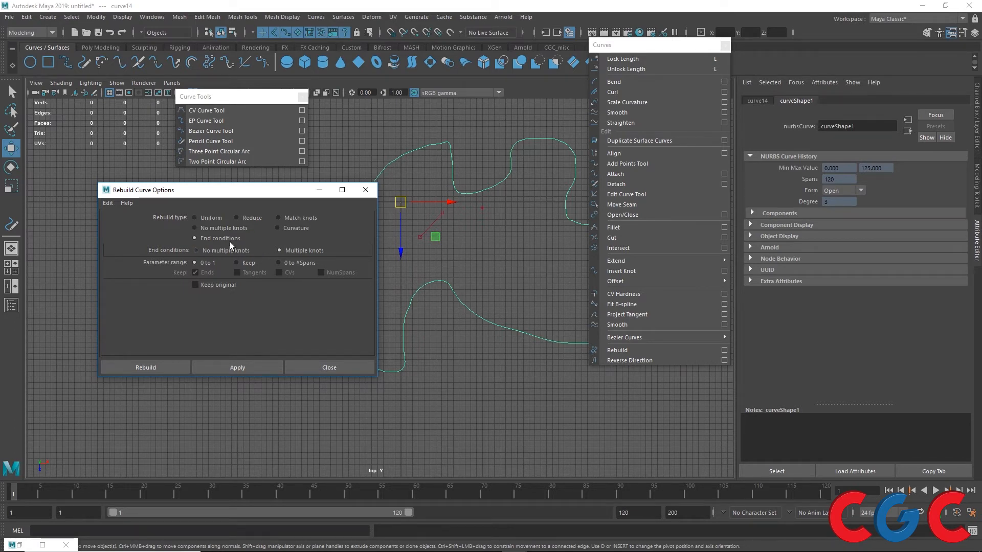
{"action": "left_click", "coordinate": [195, 218]}
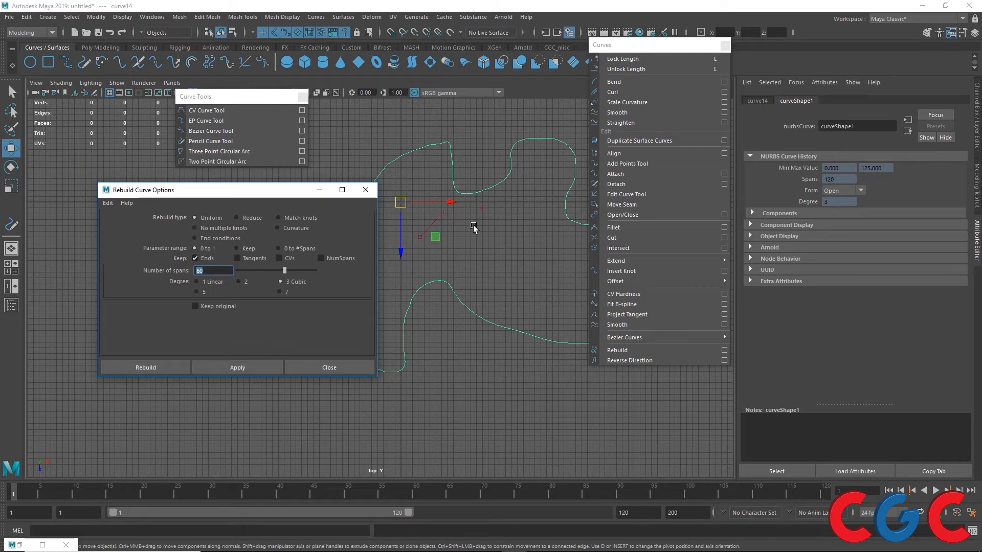
Review the CV Curve Tool's knot spacing settings, try the 0 to #Spans parameter range for rebuilding, and restore 0 to 1.
{"action": "left_click", "coordinate": [303, 111]}
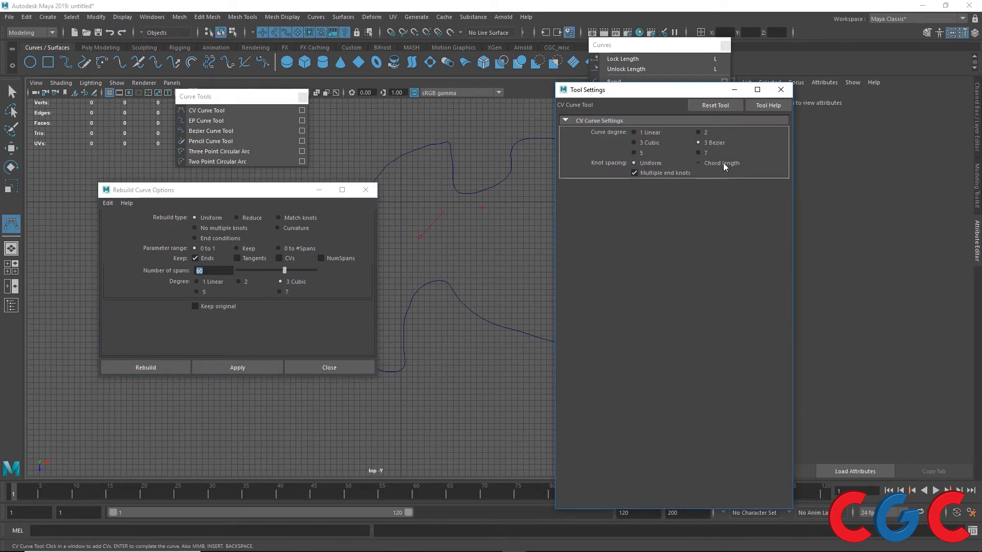
{"action": "left_click", "coordinate": [781, 89]}
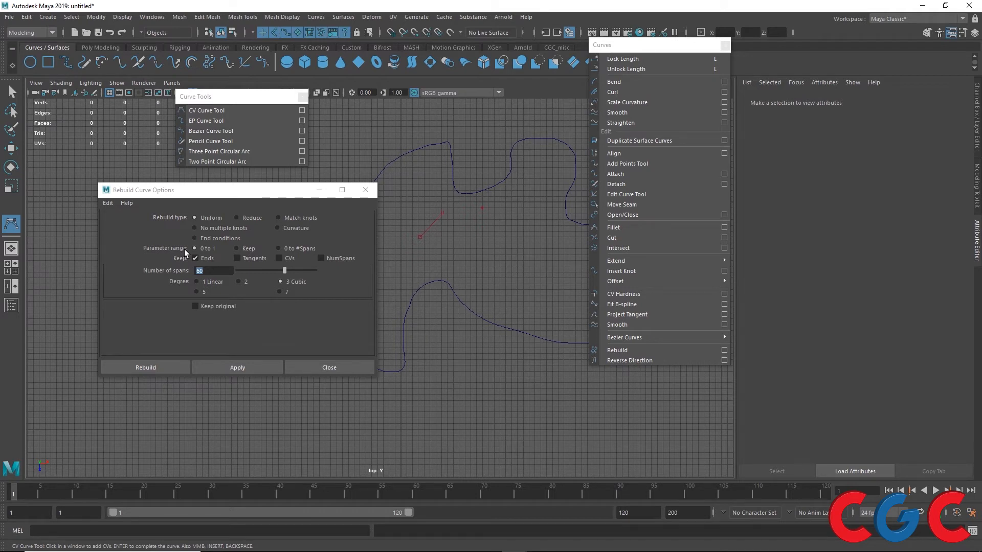
{"action": "left_click", "coordinate": [278, 248]}
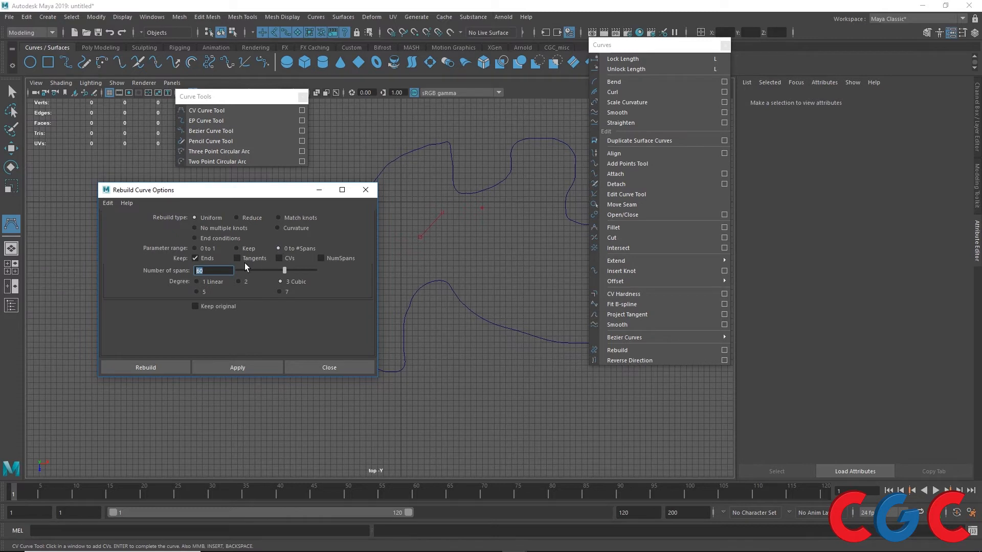
{"action": "left_click", "coordinate": [205, 249]}
Rearrange the Rebuild Curve options and the floating Curves window to uncover the whole pencil curve.
{"action": "left_click_drag", "start_coordinate": [277, 193], "coordinate": [122, 217]}
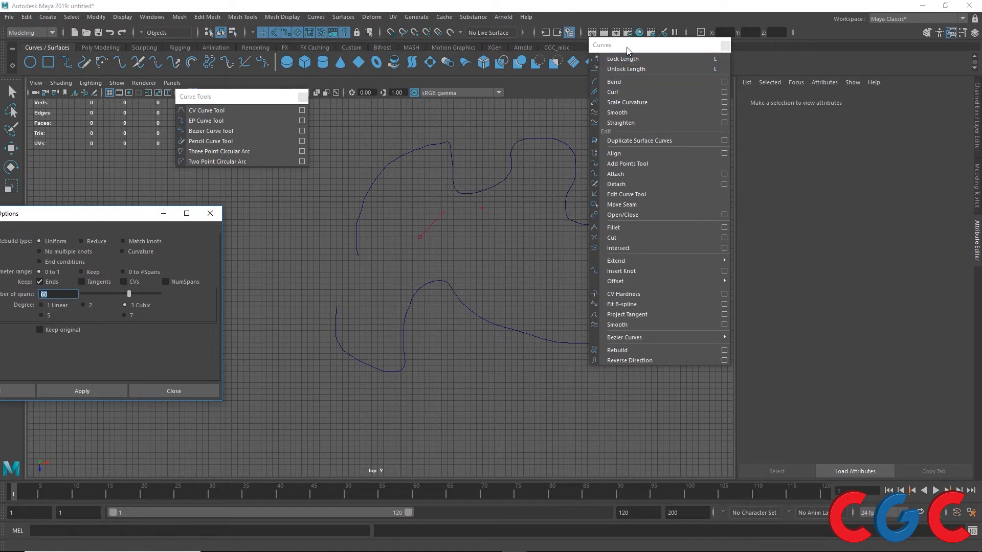
{"action": "left_click_drag", "start_coordinate": [628, 50], "coordinate": [828, 77]}
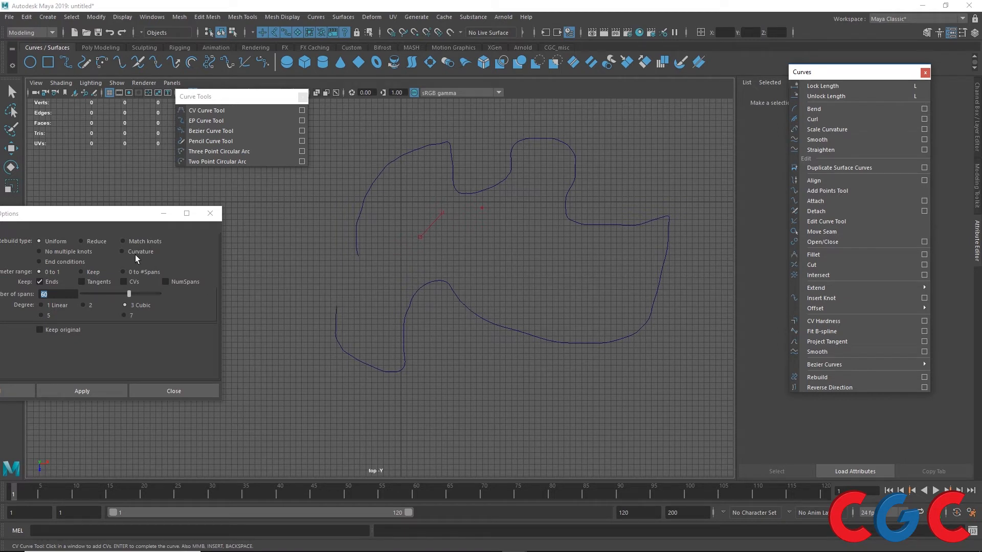
Rebuild the pencil curve as a Uniform cubic curve with 60 spans, keeping the original curve.
{"action": "left_click_drag", "start_coordinate": [60, 218], "coordinate": [160, 208]}
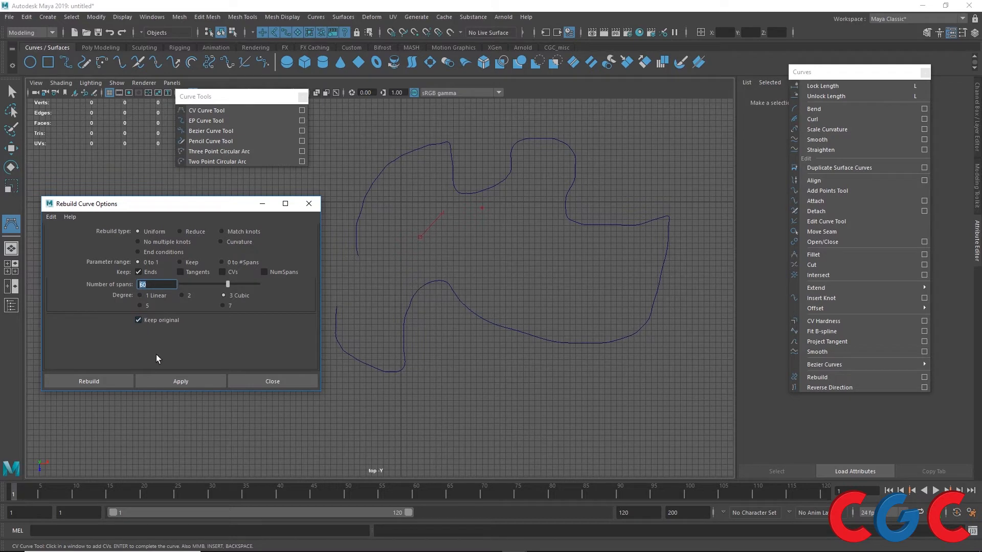
{"action": "left_click", "coordinate": [166, 381]}
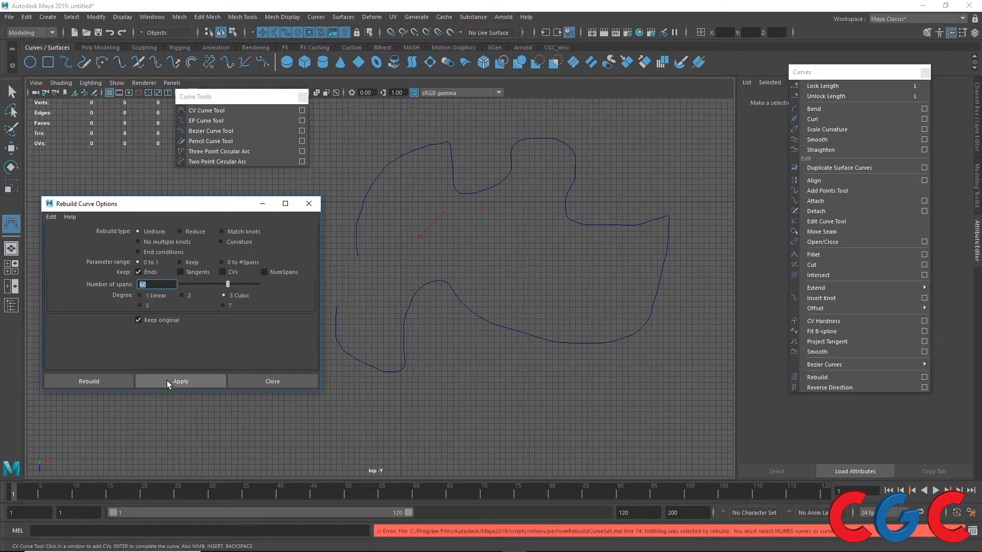
{"action": "left_click", "coordinate": [499, 181]}
{"action": "key", "text": "Return"}
{"action": "key", "text": "q"}
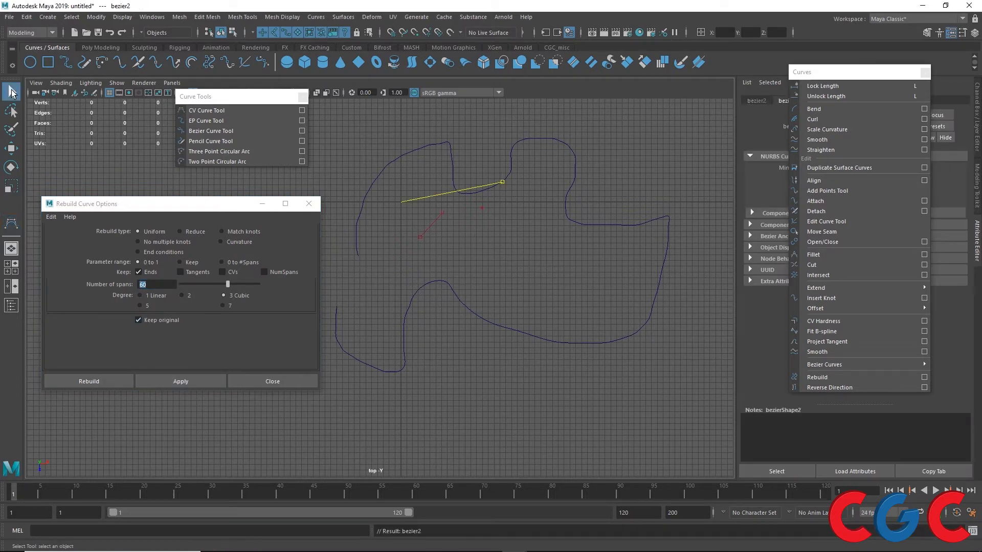
{"action": "left_click", "coordinate": [513, 149]}
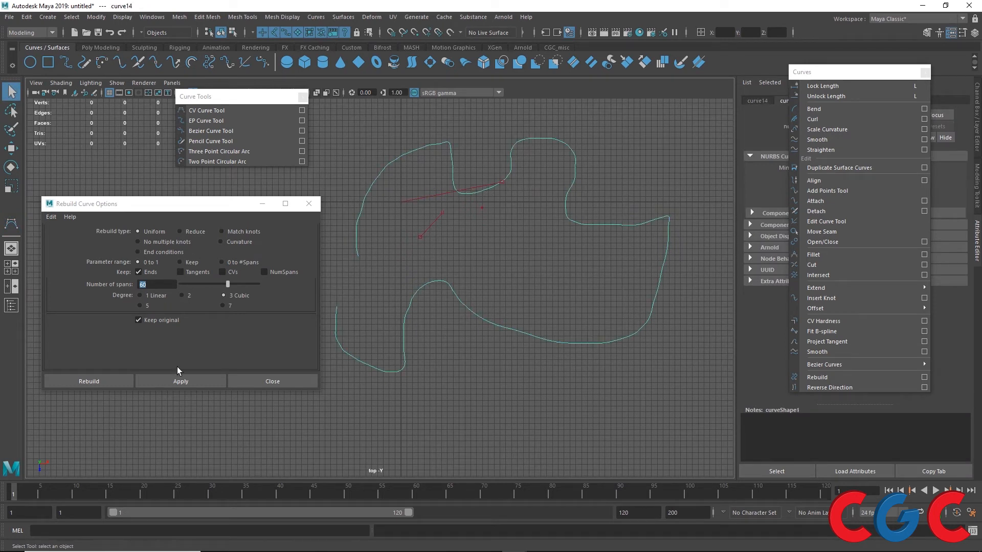
{"action": "left_click", "coordinate": [174, 380]}
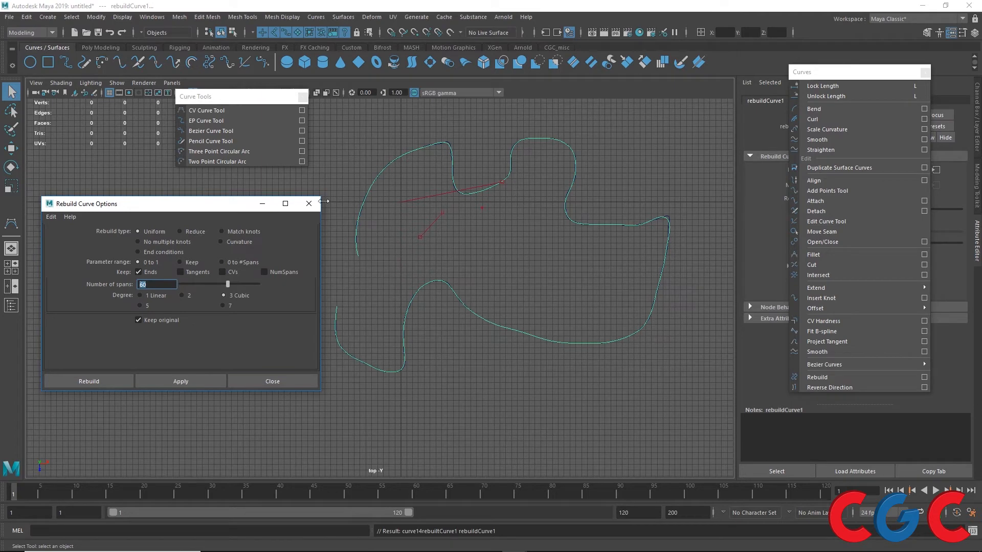
Compare the rebuilt curve with the original around the sharp upper-left peak and the bend next to it.
{"action": "left_click_drag", "start_coordinate": [219, 209], "coordinate": [133, 231]}
{"action": "scroll", "coordinate": [511, 194], "scroll_direction": "up", "scroll_amount": 4}
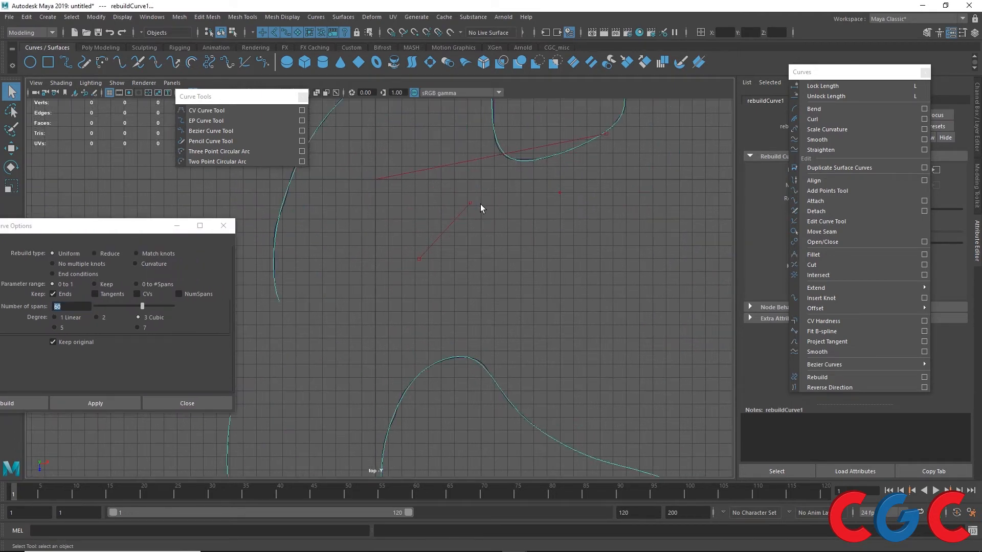
{"action": "scroll", "coordinate": [481, 204], "scroll_direction": "down", "scroll_amount": 4}
{"action": "scroll", "coordinate": [452, 157], "scroll_direction": "up", "scroll_amount": 5}
{"action": "scroll", "coordinate": [486, 232], "scroll_direction": "up", "scroll_amount": 4}
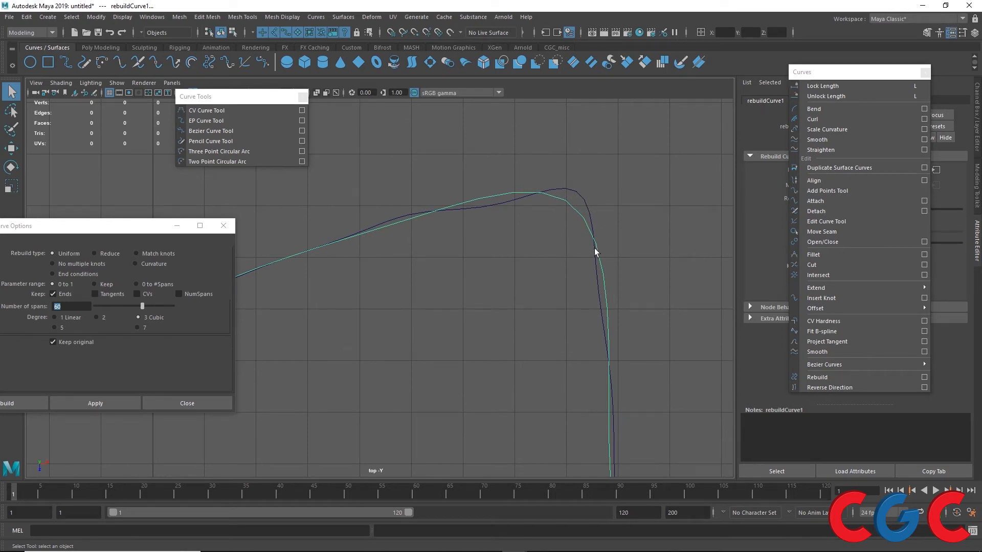
{"action": "scroll", "coordinate": [588, 250], "scroll_direction": "down", "scroll_amount": 5}
{"action": "scroll", "coordinate": [446, 234], "scroll_direction": "up", "scroll_amount": 3}
{"action": "scroll", "coordinate": [523, 229], "scroll_direction": "up", "scroll_amount": 4}
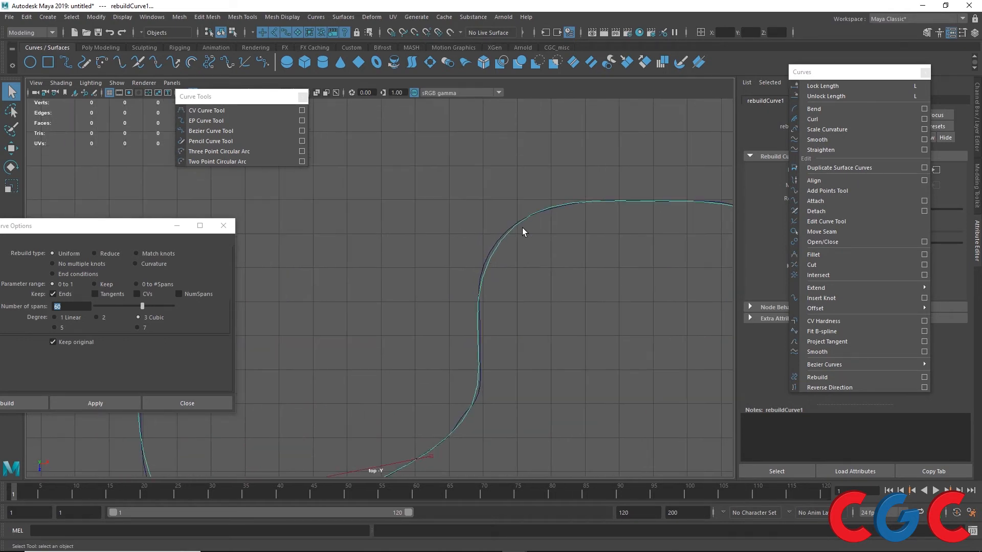
{"action": "middle_click_drag", "start_coordinate": [526, 218], "coordinate": [587, 197], "text": "alt"}
{"action": "scroll", "coordinate": [531, 215], "scroll_direction": "up", "scroll_amount": 4}
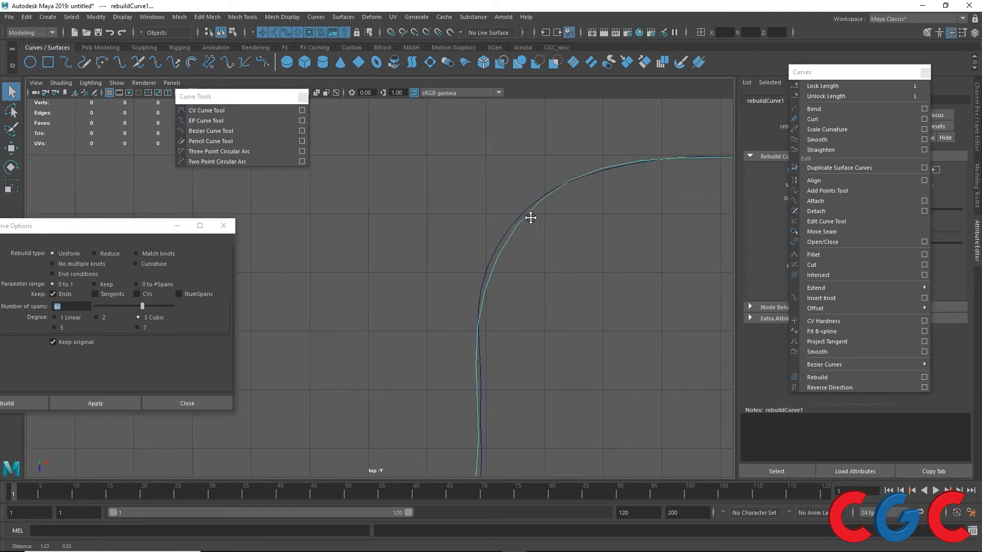
Compare the rebuilt and original curves along the upper lobe, the right-hand corner and the remaining outline.
{"action": "scroll", "coordinate": [510, 202], "scroll_direction": "down", "scroll_amount": 5}
{"action": "scroll", "coordinate": [537, 282], "scroll_direction": "up", "scroll_amount": 3}
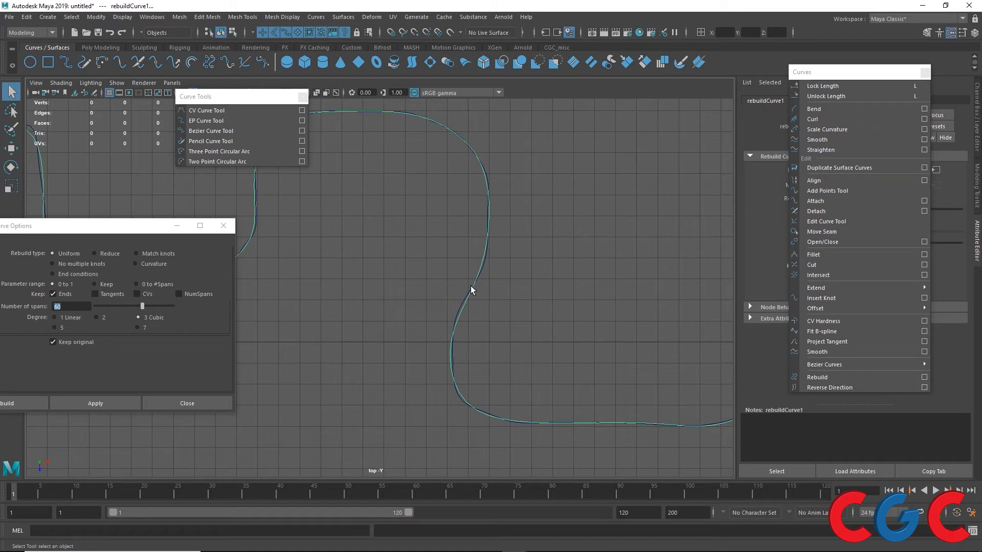
{"action": "scroll", "coordinate": [504, 160], "scroll_direction": "up", "scroll_amount": 5}
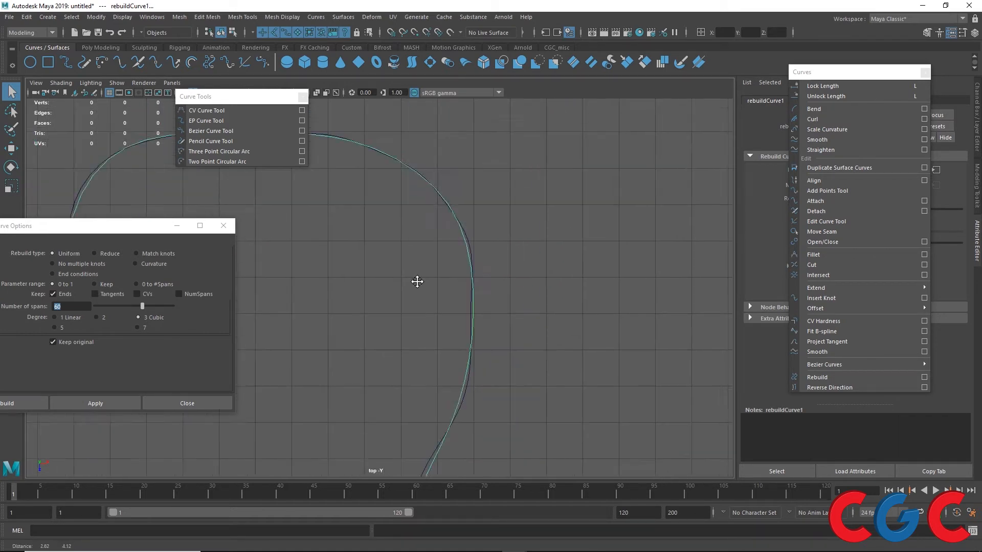
{"action": "scroll", "coordinate": [427, 237], "scroll_direction": "down", "scroll_amount": 5}
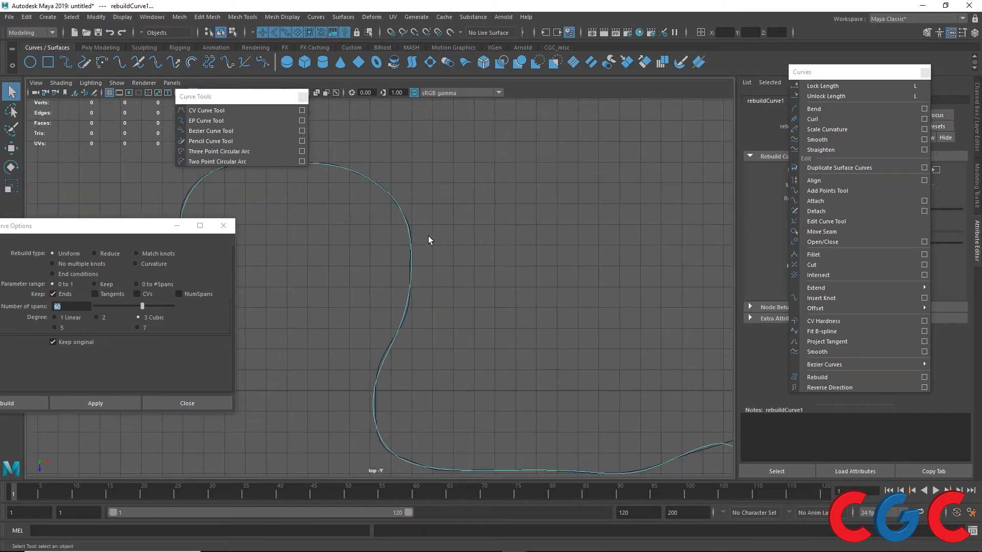
{"action": "middle_click_drag", "start_coordinate": [423, 237], "coordinate": [506, 238], "text": "alt"}
{"action": "scroll", "coordinate": [559, 250], "scroll_direction": "up", "scroll_amount": 3}
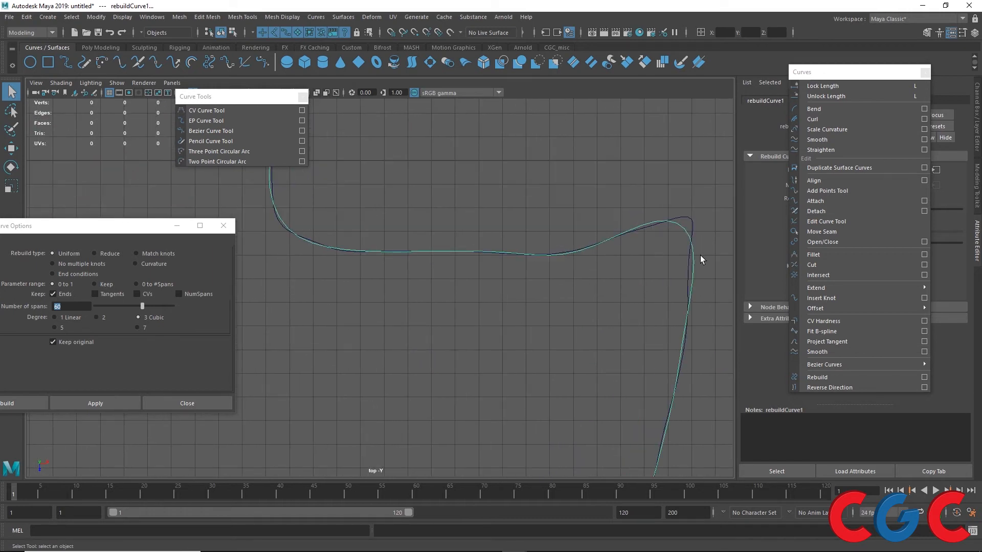
{"action": "scroll", "coordinate": [631, 201], "scroll_direction": "down", "scroll_amount": 3}
{"action": "middle_click_drag", "start_coordinate": [551, 204], "coordinate": [709, 182], "text": "alt"}
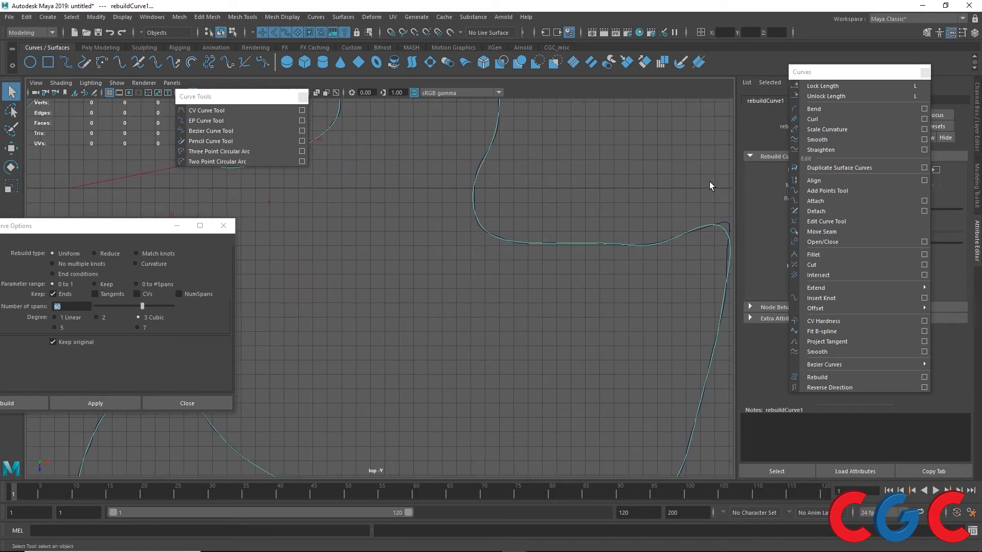
{"action": "scroll", "coordinate": [520, 201], "scroll_direction": "down", "scroll_amount": 3}
{"action": "middle_click_drag", "start_coordinate": [425, 207], "coordinate": [591, 222], "text": "alt"}
Display the rebuilt curve's control vertices and select all of them.
{"action": "right_click_drag", "start_coordinate": [526, 134], "coordinate": [461, 134]}
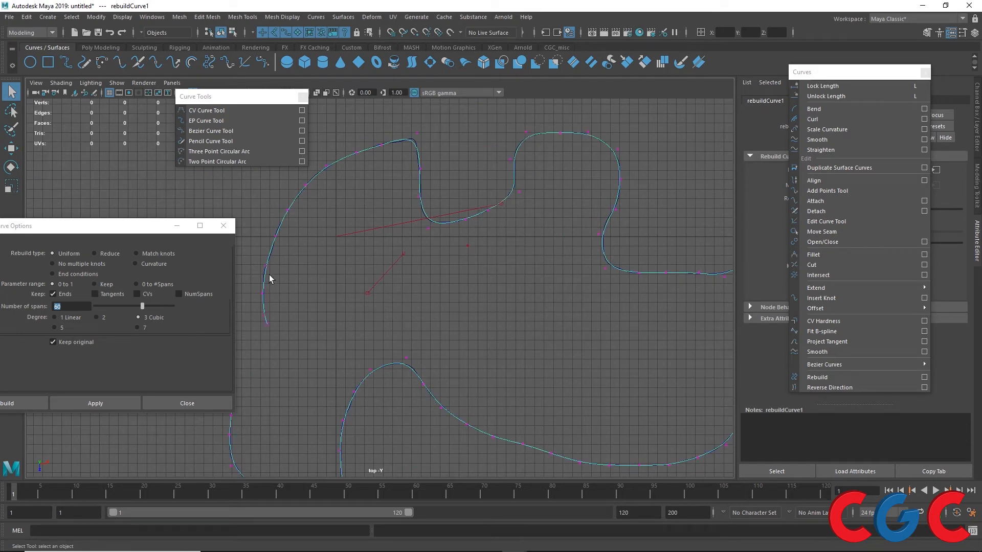
{"action": "scroll", "coordinate": [468, 150], "scroll_direction": "down", "scroll_amount": 5}
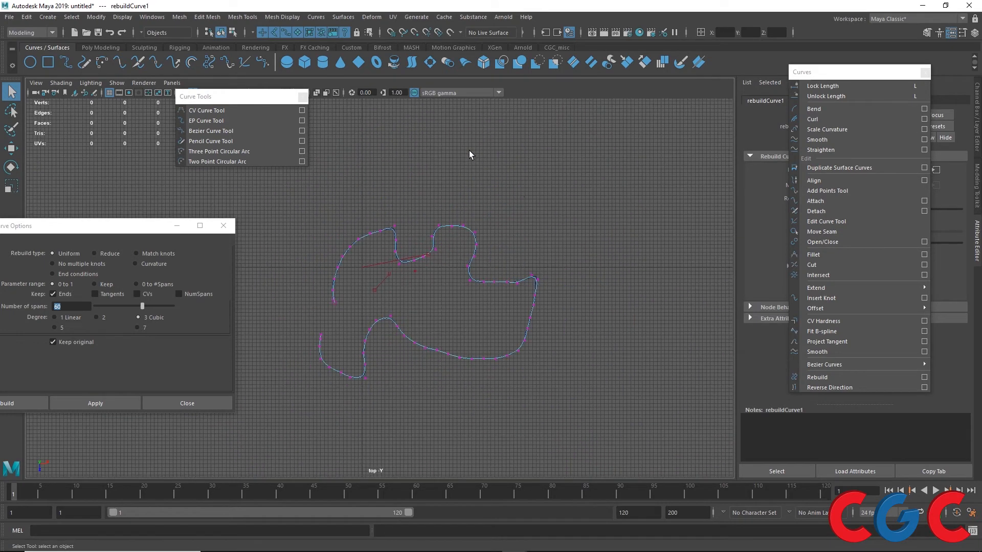
{"action": "left_click_drag", "start_coordinate": [607, 158], "coordinate": [309, 470]}
Uncover the attribute area and list the selected CVs in the Channel Box to check how many the rebuilt curve has.
{"action": "left_click_drag", "start_coordinate": [855, 72], "coordinate": [682, 150]}
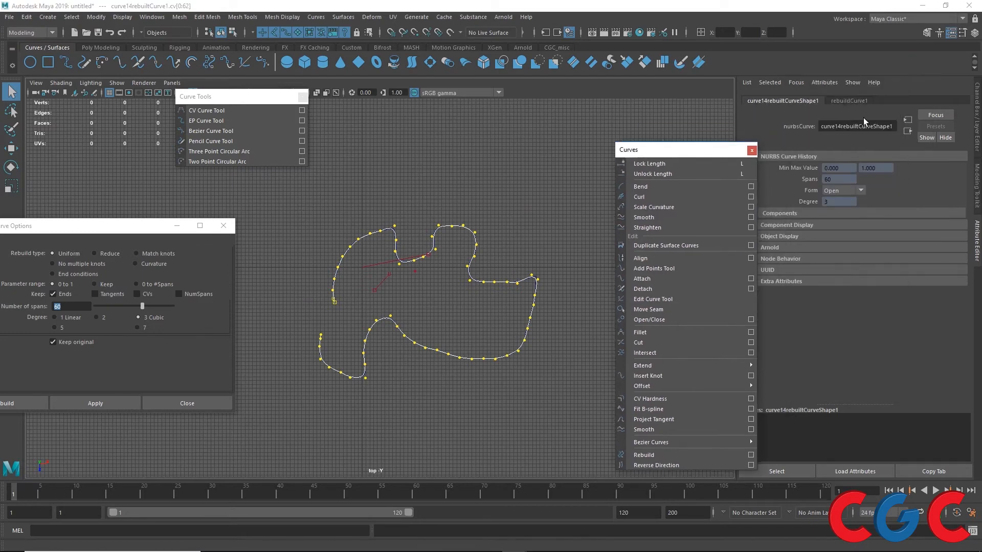
{"action": "left_click", "coordinate": [975, 111]}
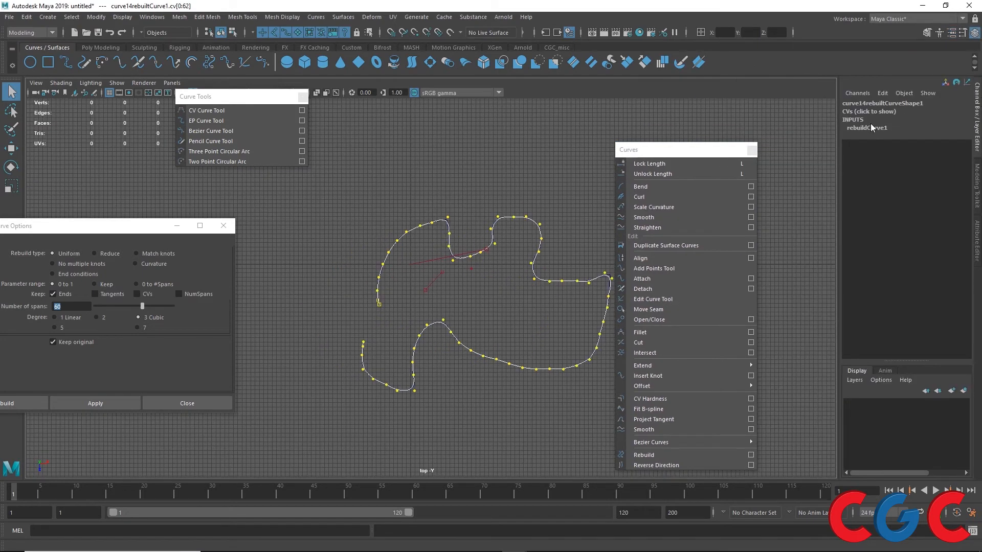
{"action": "left_click", "coordinate": [861, 112]}
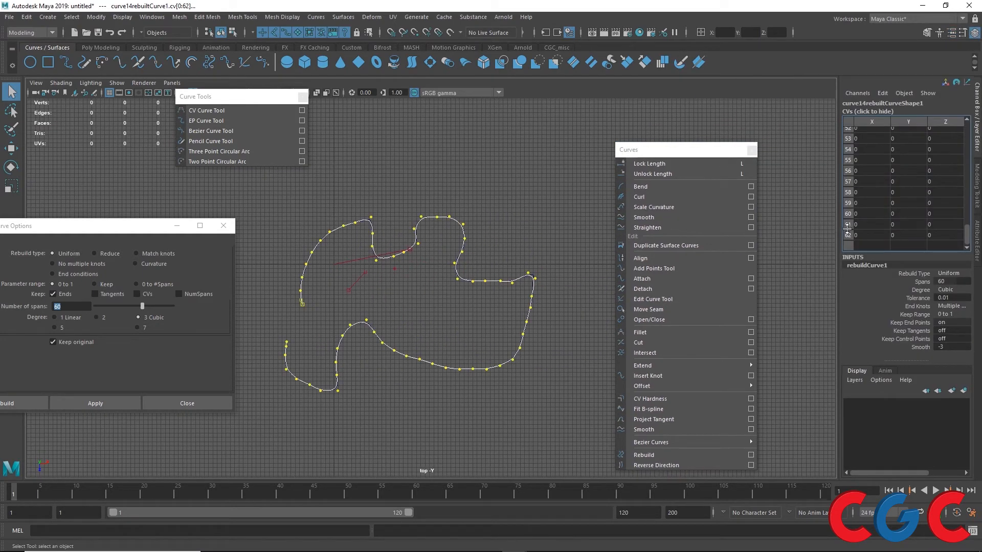
{"action": "left_click_drag", "start_coordinate": [967, 233], "coordinate": [971, 116]}
{"action": "middle_click_drag", "start_coordinate": [460, 225], "coordinate": [511, 180], "text": "alt"}
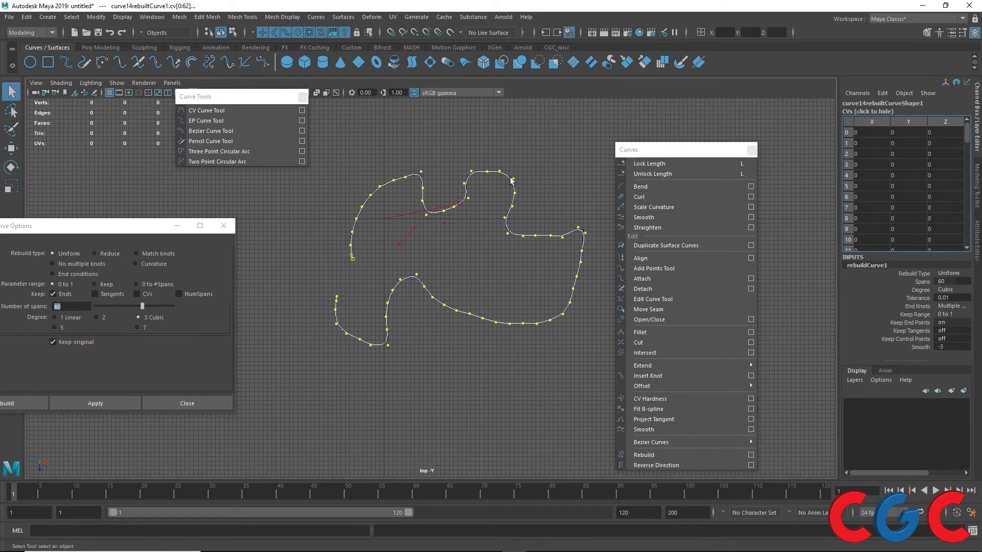
{"action": "scroll", "coordinate": [511, 180], "scroll_direction": "up", "scroll_amount": 2}
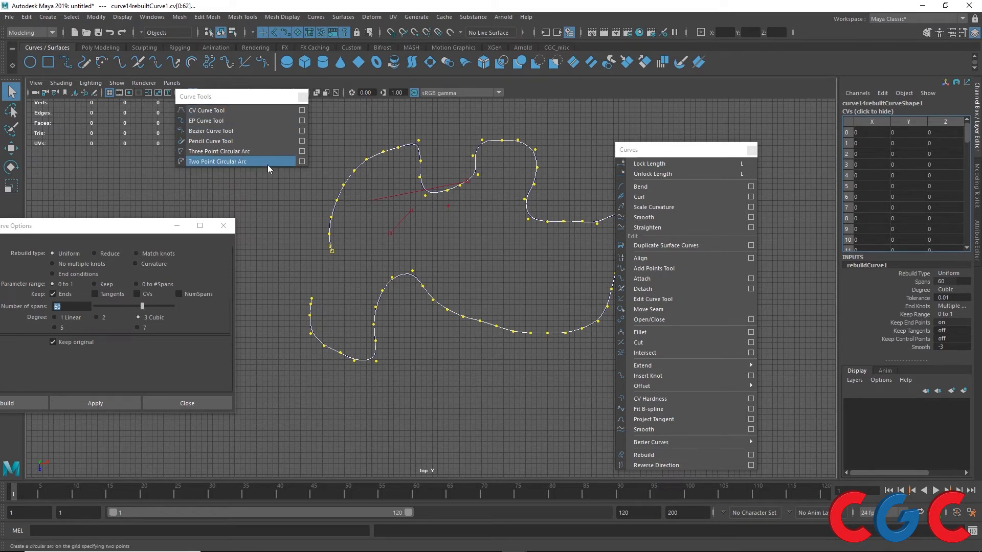
Return the rebuilt curve to object selection, reset the Rebuild Curve options to their defaults, and close the dialog.
{"action": "right_click_drag", "start_coordinate": [393, 149], "coordinate": [535, 93]}
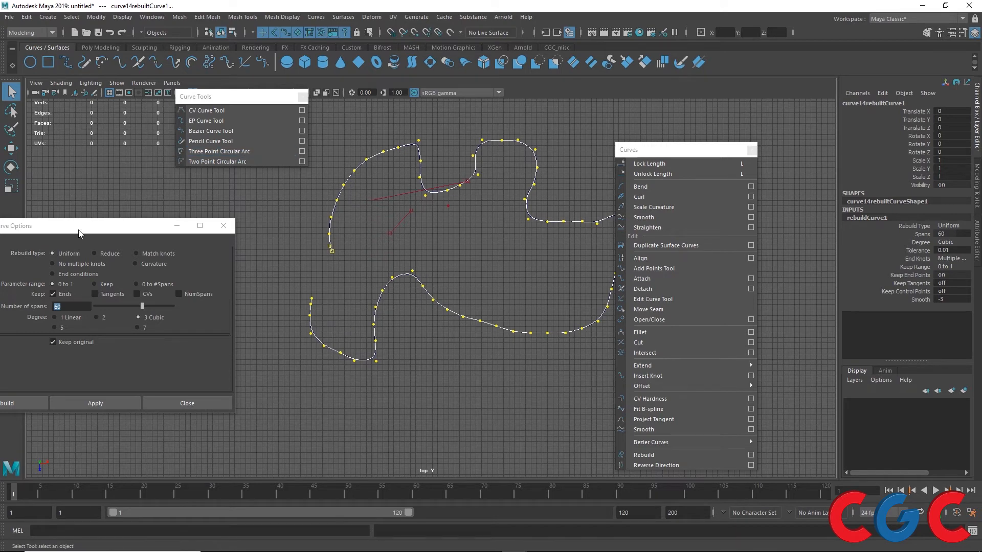
{"action": "left_click_drag", "start_coordinate": [82, 225], "coordinate": [302, 198]}
{"action": "left_click", "coordinate": [186, 211]}
{"action": "left_click", "coordinate": [193, 231]}
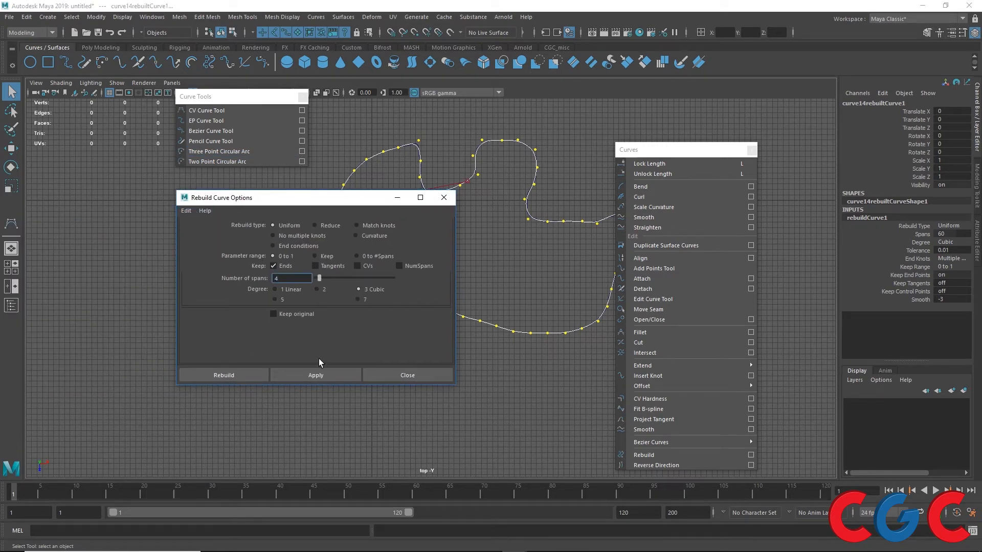
{"action": "left_click", "coordinate": [407, 375]}
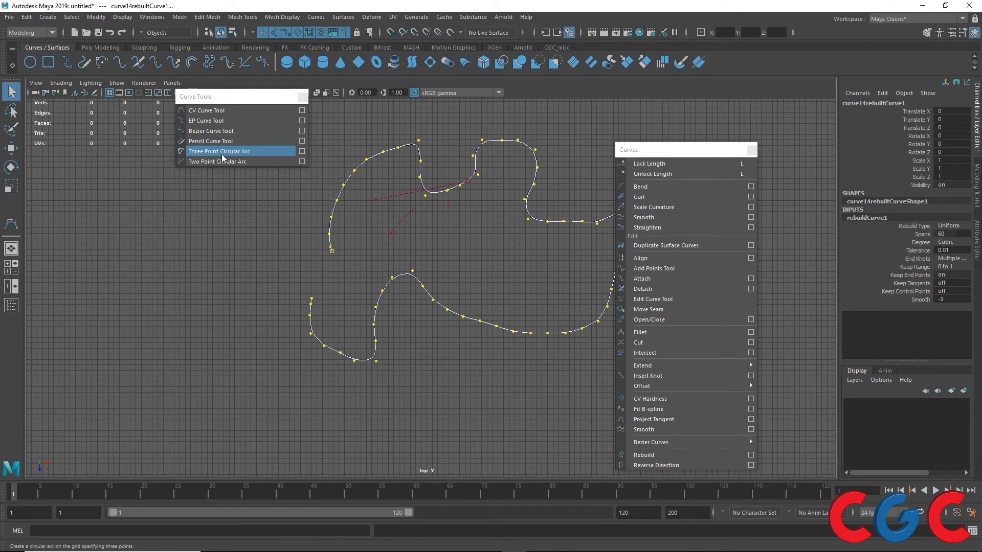
Select both the original pencil curve and its rebuilt copy and delete them.
{"action": "right_click", "coordinate": [413, 151]}
{"action": "scroll", "coordinate": [431, 179], "scroll_direction": "down", "scroll_amount": 3}
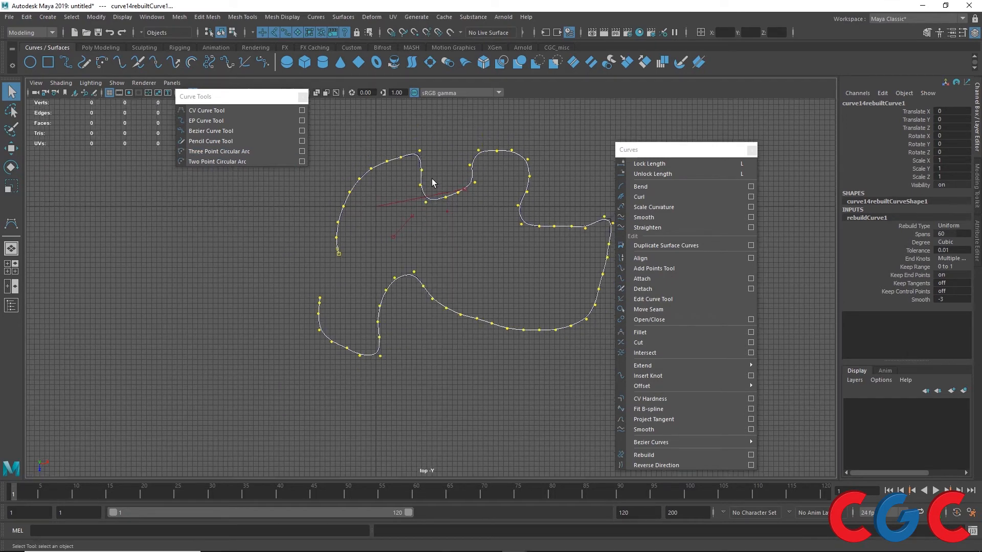
{"action": "left_click_drag", "start_coordinate": [576, 143], "coordinate": [320, 345]}
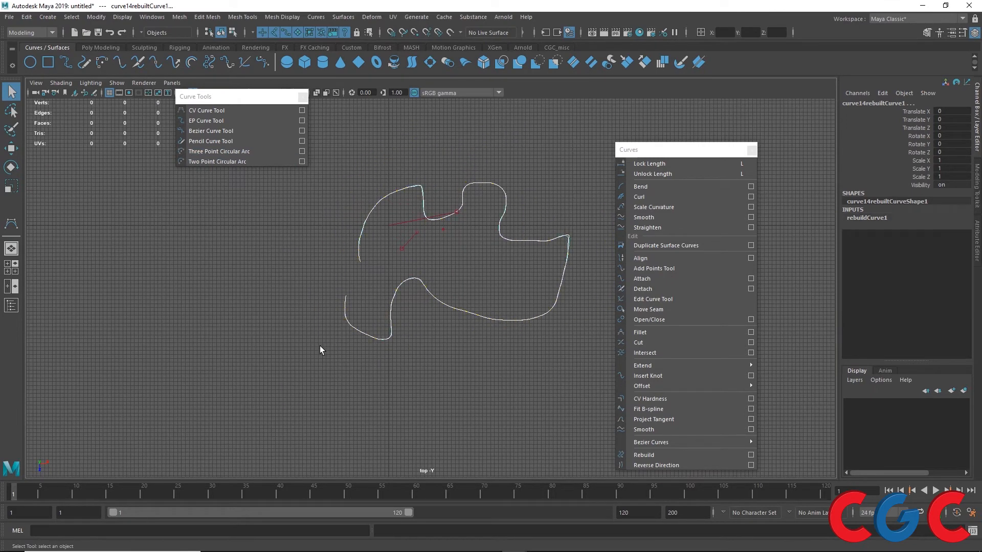
{"action": "key", "text": "Delete"}
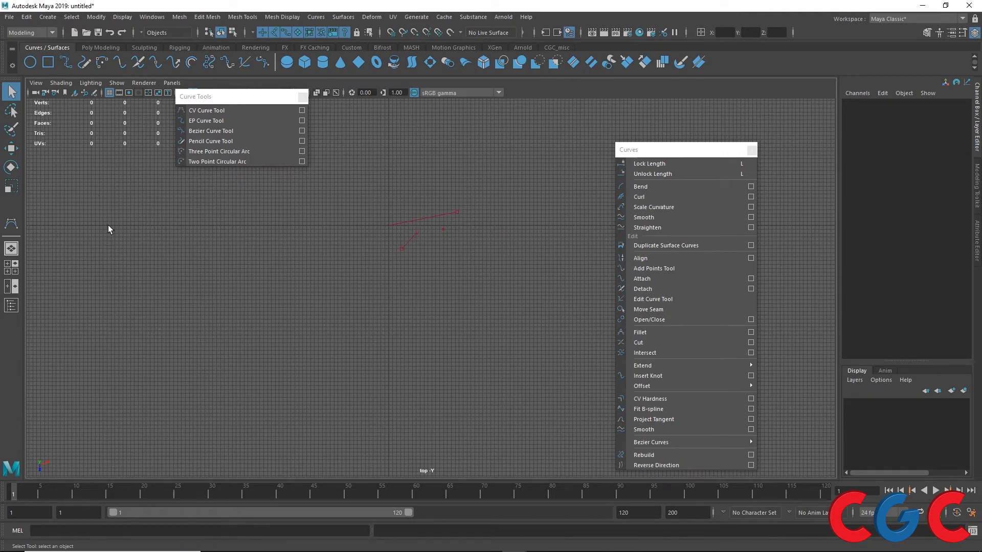
Open the Three Point Circular Arc settings over an empty area of the grid and reset them to 8 sections.
{"action": "scroll", "coordinate": [427, 216], "scroll_direction": "up", "scroll_amount": 4}
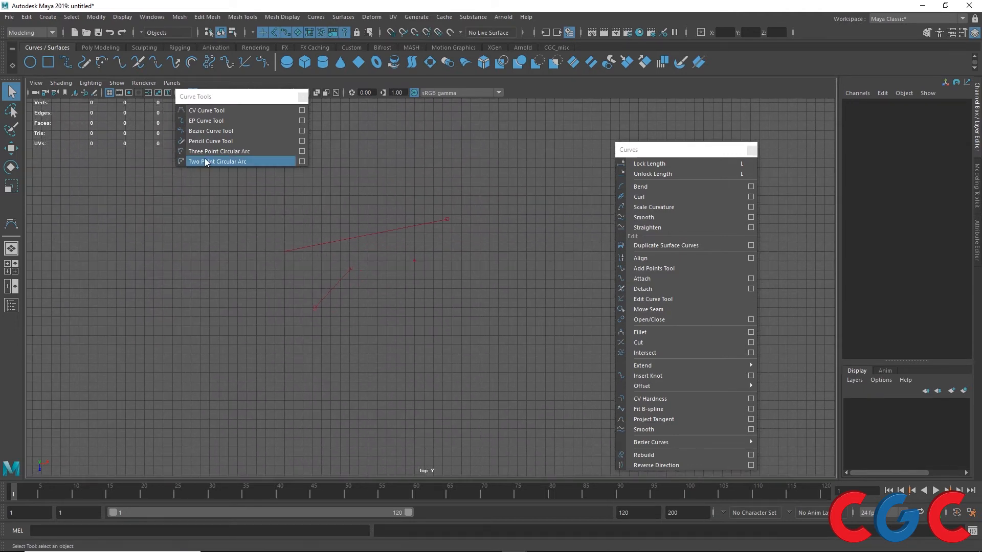
{"action": "left_click", "coordinate": [302, 151]}
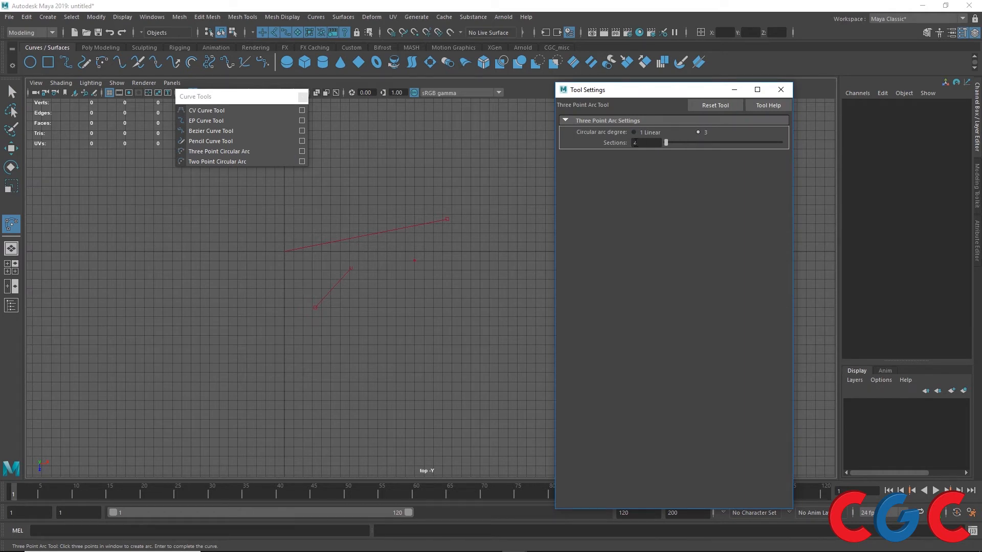
{"action": "middle_click_drag", "start_coordinate": [458, 165], "coordinate": [190, 244], "text": "alt"}
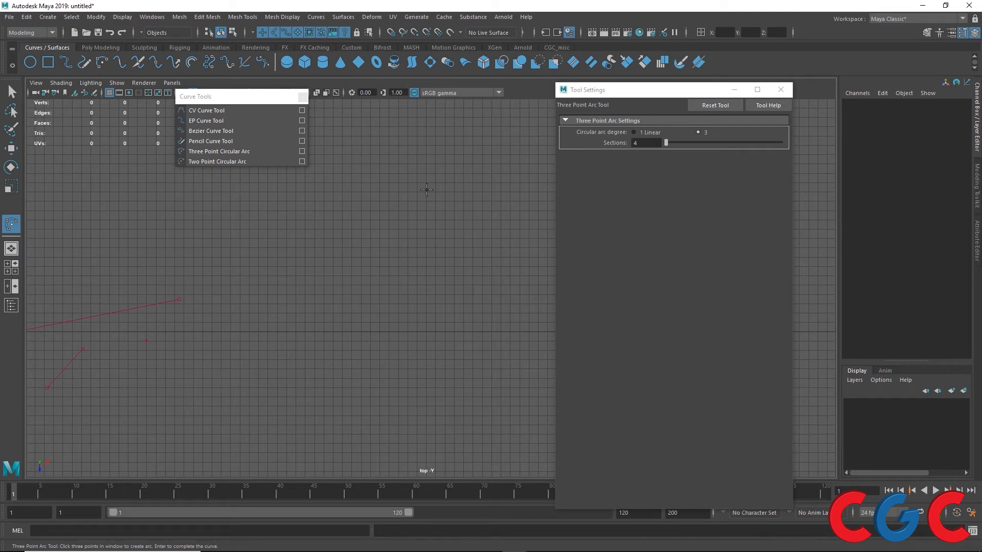
{"action": "left_click", "coordinate": [704, 106]}
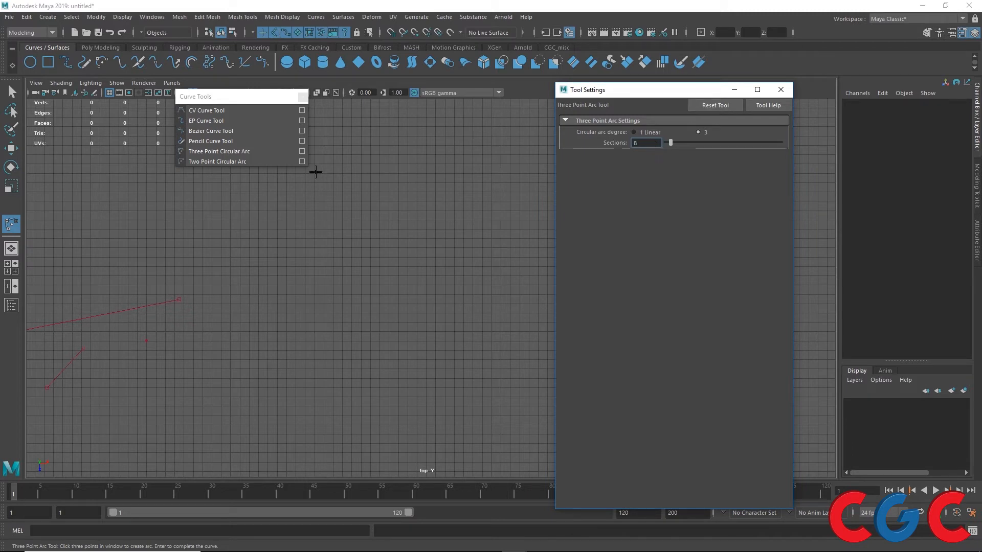
Check the Two Point Circular Arc settings and return to the Three Point Circular Arc tool.
{"action": "left_click", "coordinate": [232, 162]}
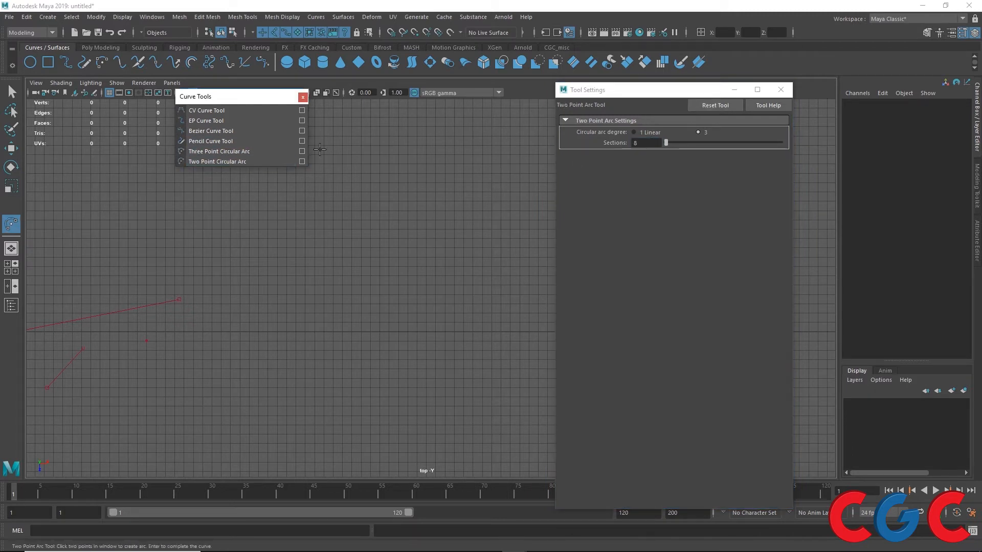
{"action": "left_click", "coordinate": [237, 152]}
{"action": "left_click", "coordinate": [251, 153]}
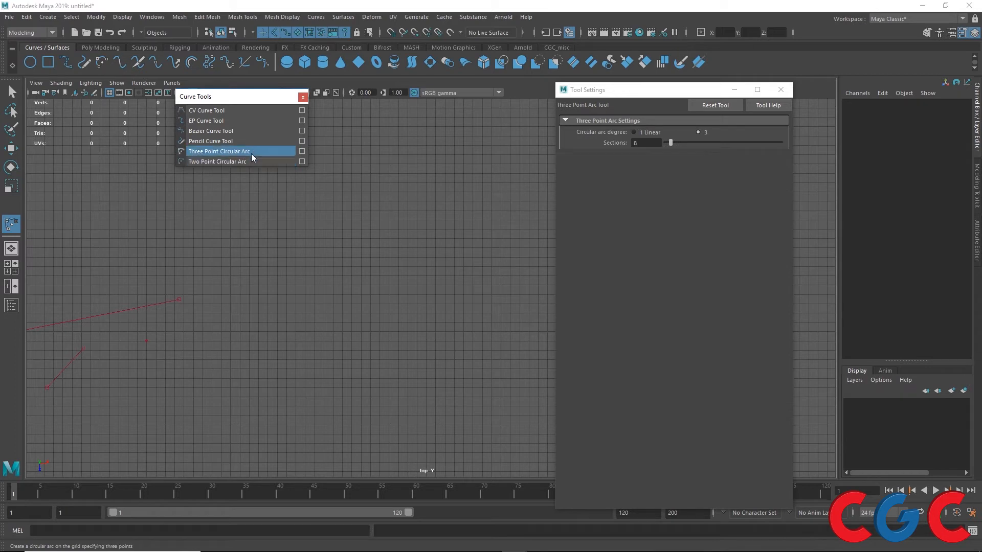
Draw a three-point circular arc snapped to the grid in the top view, with a radius of about 2.55 cm.
{"action": "left_click", "coordinate": [249, 161]}
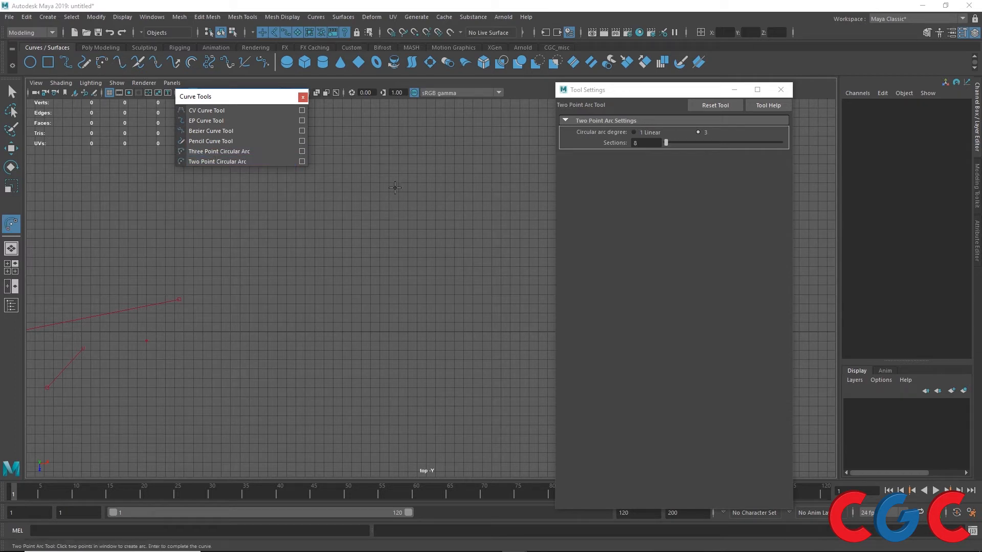
{"action": "left_click", "coordinate": [225, 152]}
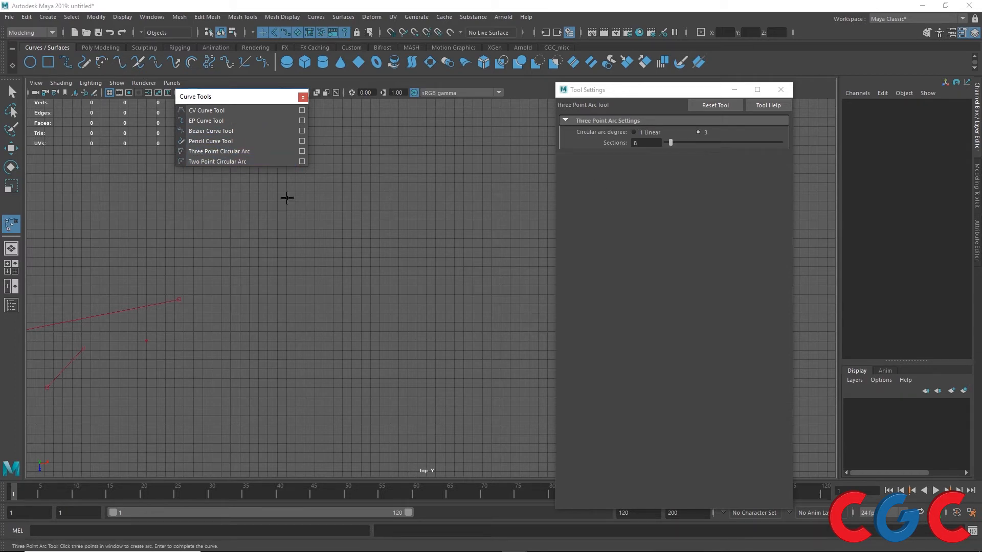
{"action": "scroll", "coordinate": [387, 227], "scroll_direction": "up", "scroll_amount": 5}
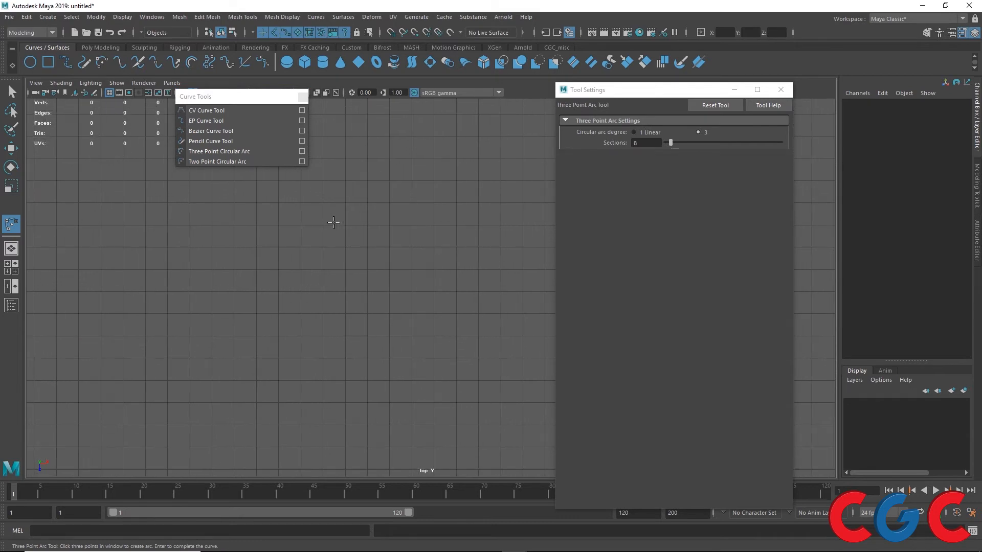
{"action": "scroll", "coordinate": [336, 236], "scroll_direction": "up", "scroll_amount": 1}
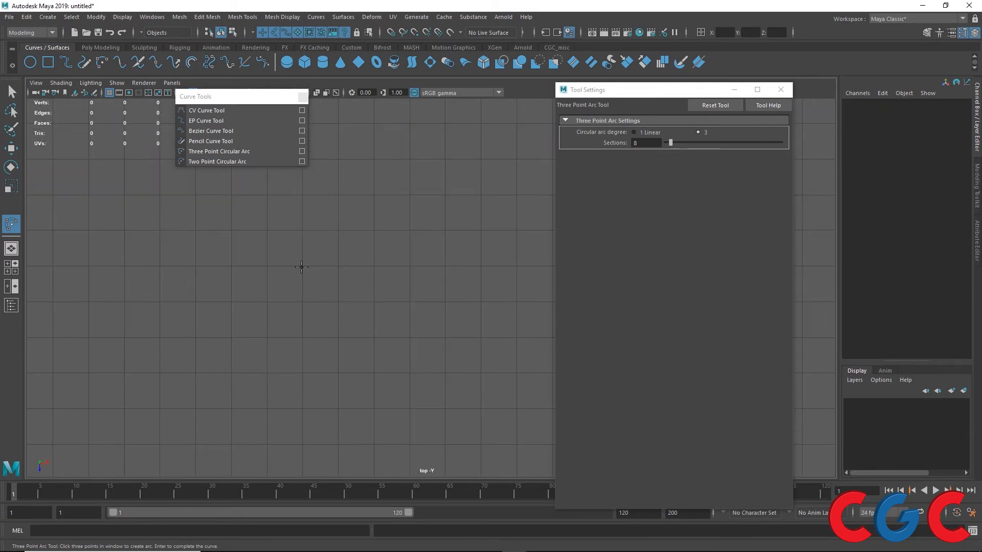
{"action": "left_click", "coordinate": [303, 266]}
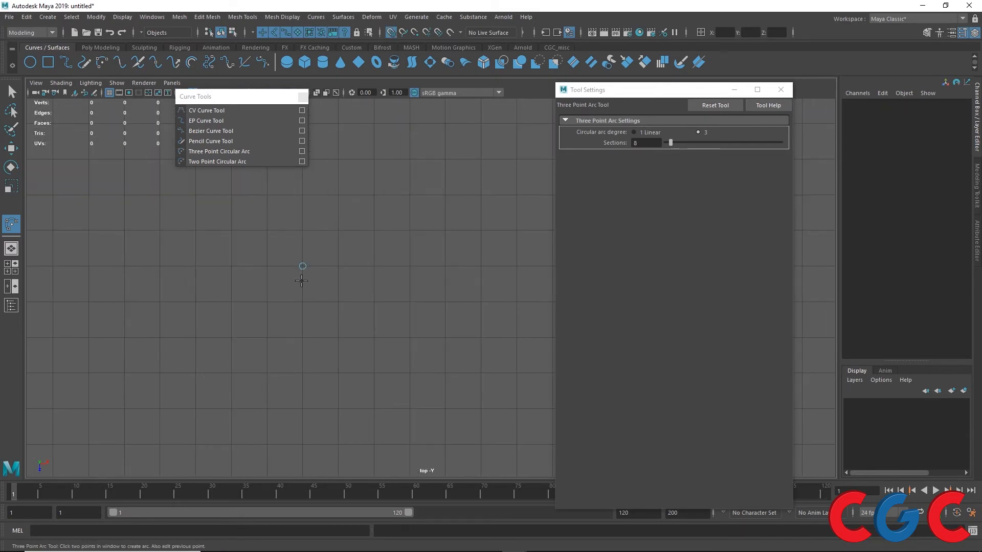
{"action": "left_click", "coordinate": [410, 159]}
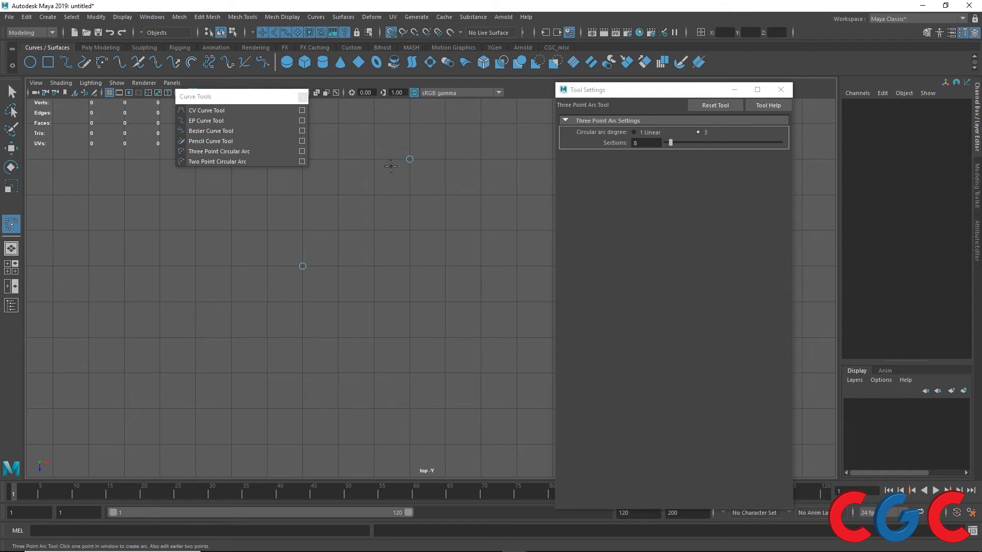
{"action": "left_click", "coordinate": [481, 266]}
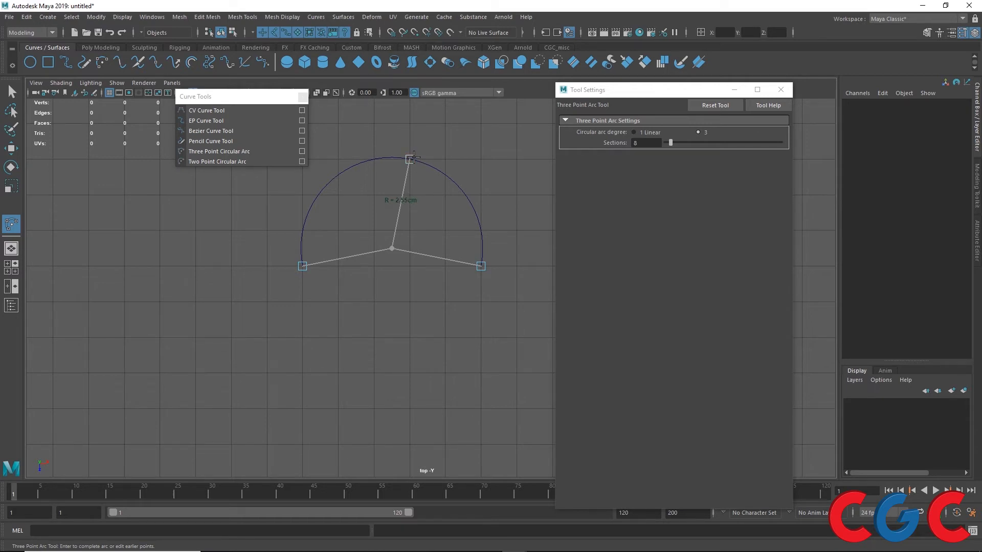
Move the arc's middle point to form a semicircle, and place its start point on its end point to close the circle.
{"action": "left_click_drag", "start_coordinate": [414, 156], "coordinate": [396, 175]}
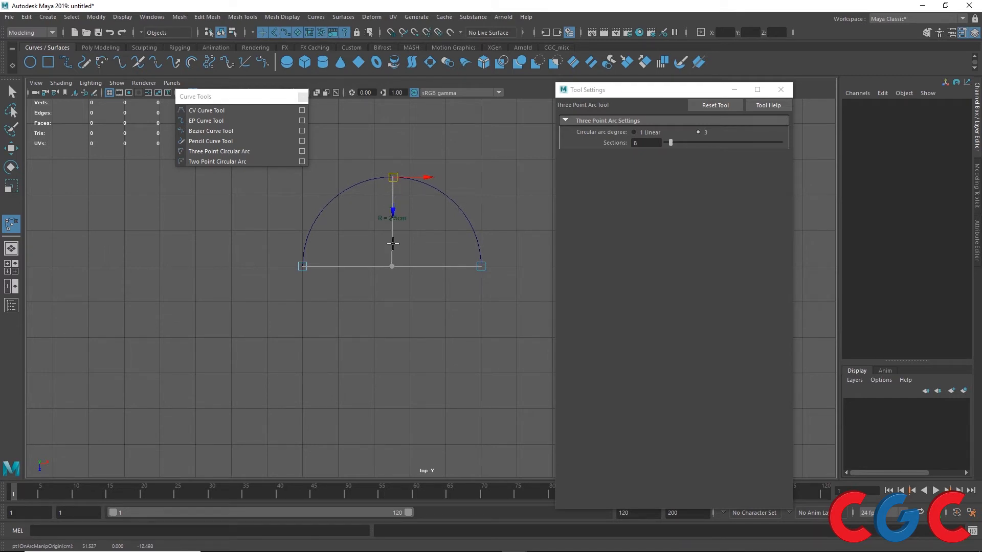
{"action": "left_click", "coordinate": [302, 266]}
{"action": "left_click_drag", "start_coordinate": [300, 293], "coordinate": [481, 267]}
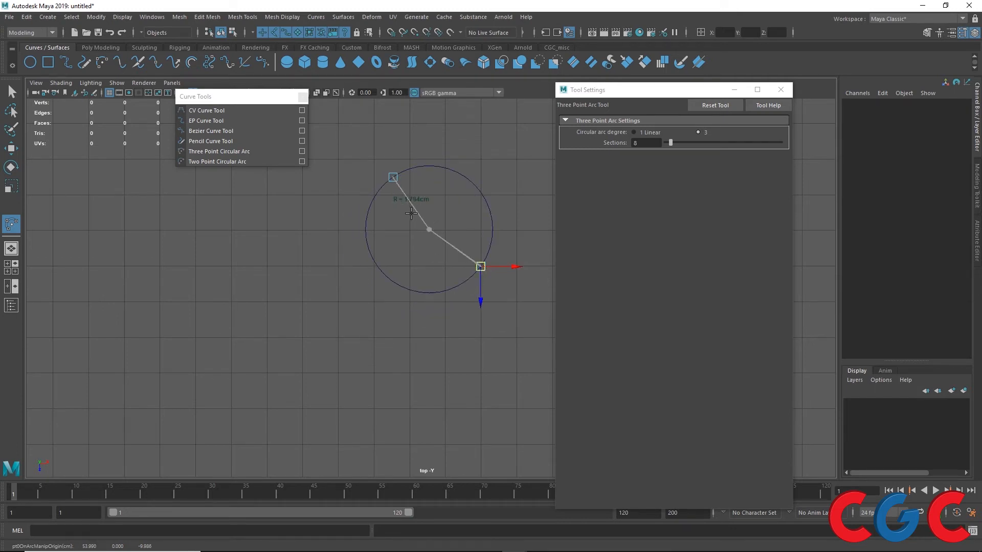
Draw a two-point circular arc beside the circle, flip it to the upper side and enlarge it to about 4.47 cm radius.
{"action": "left_click", "coordinate": [195, 162]}
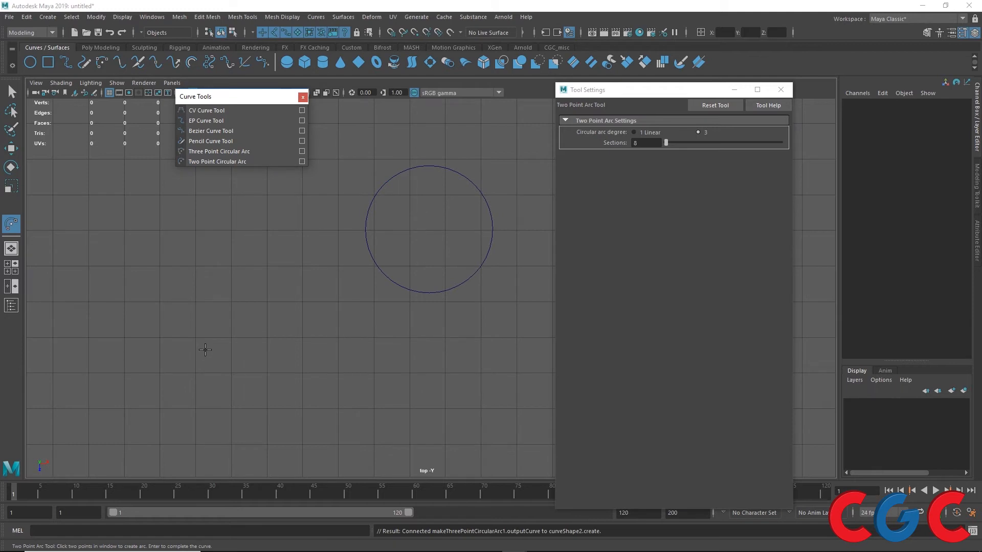
{"action": "middle_click_drag", "start_coordinate": [205, 349], "coordinate": [280, 324], "text": "alt"}
{"action": "left_click", "coordinate": [236, 313]}
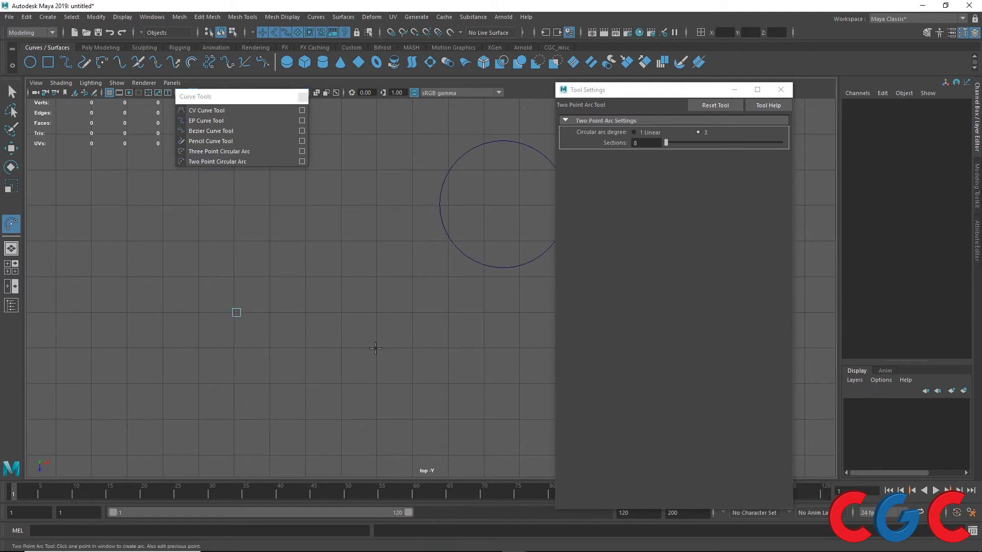
{"action": "left_click", "coordinate": [377, 312]}
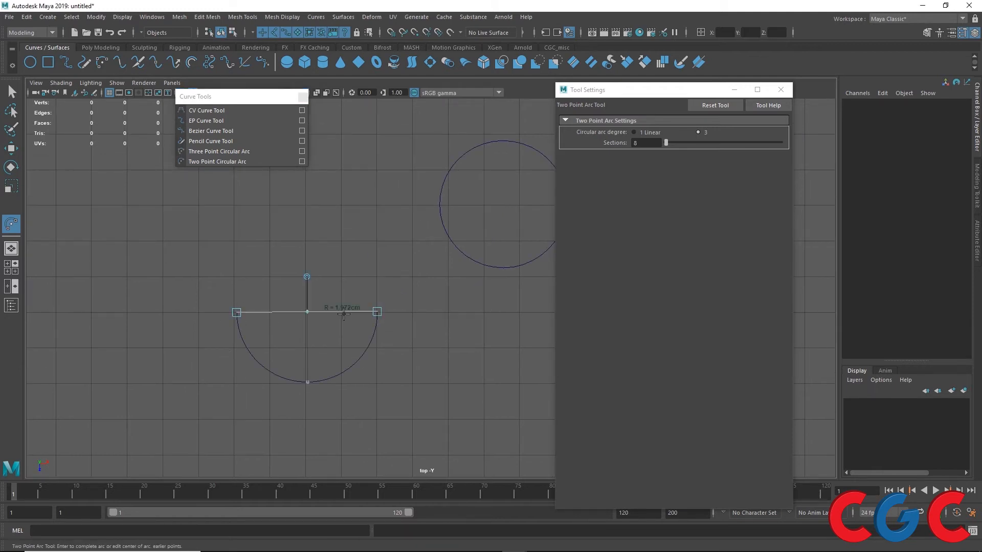
{"action": "left_click", "coordinate": [306, 277]}
{"action": "left_click_drag", "start_coordinate": [377, 311], "coordinate": [476, 313]}
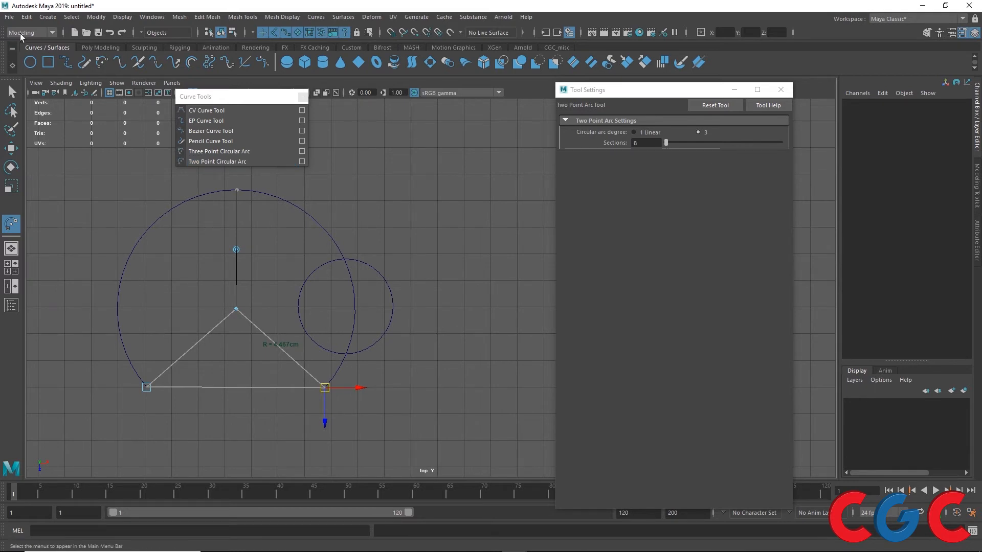
{"action": "left_click", "coordinate": [44, 18]}
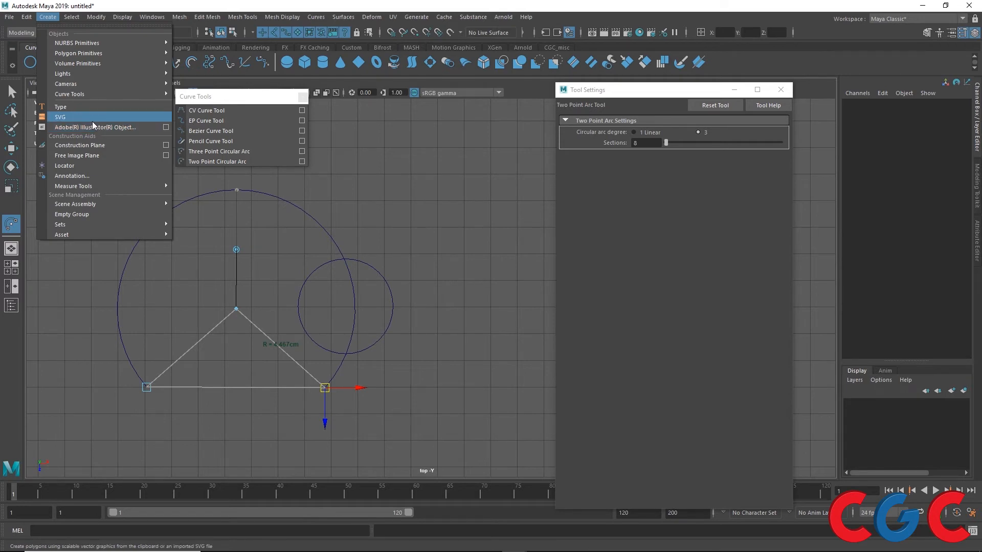
{"action": "left_click", "coordinate": [140, 4]}
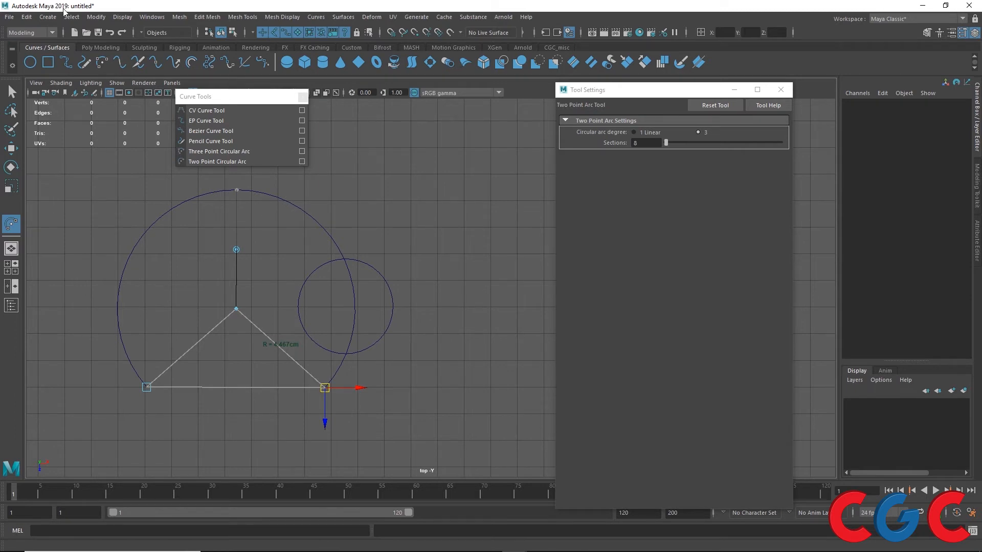
Reset the scene import options, start an import and examine the list of supported file types.
{"action": "left_click", "coordinate": [12, 18]}
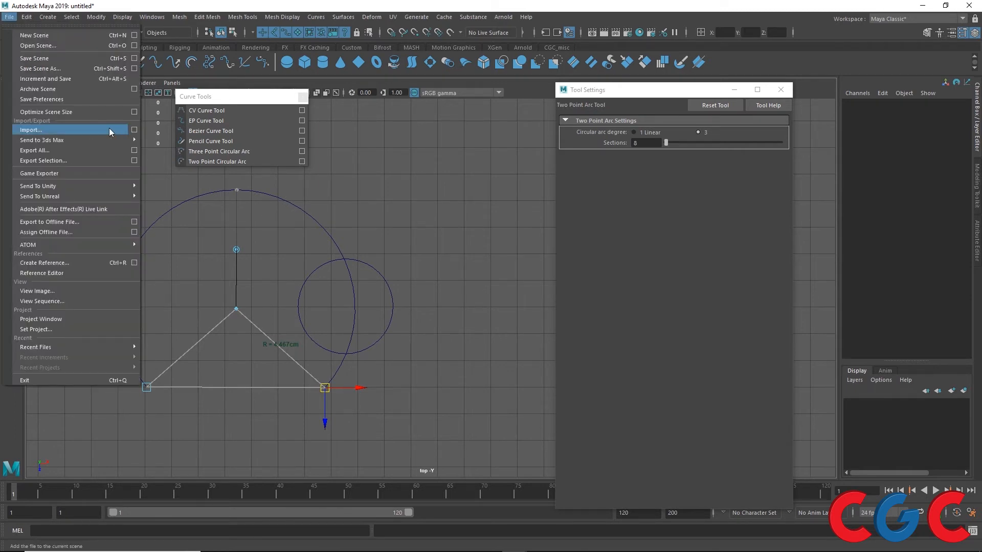
{"action": "left_click", "coordinate": [134, 129]}
{"action": "left_click_drag", "start_coordinate": [263, 200], "coordinate": [271, 145]}
{"action": "left_click", "coordinate": [194, 156]}
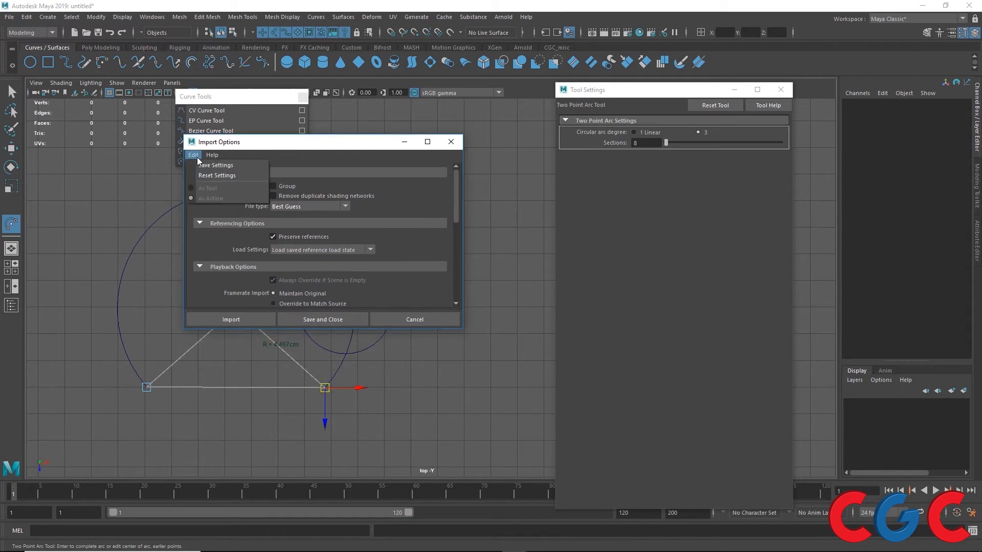
{"action": "left_click", "coordinate": [201, 177]}
{"action": "left_click", "coordinate": [252, 317]}
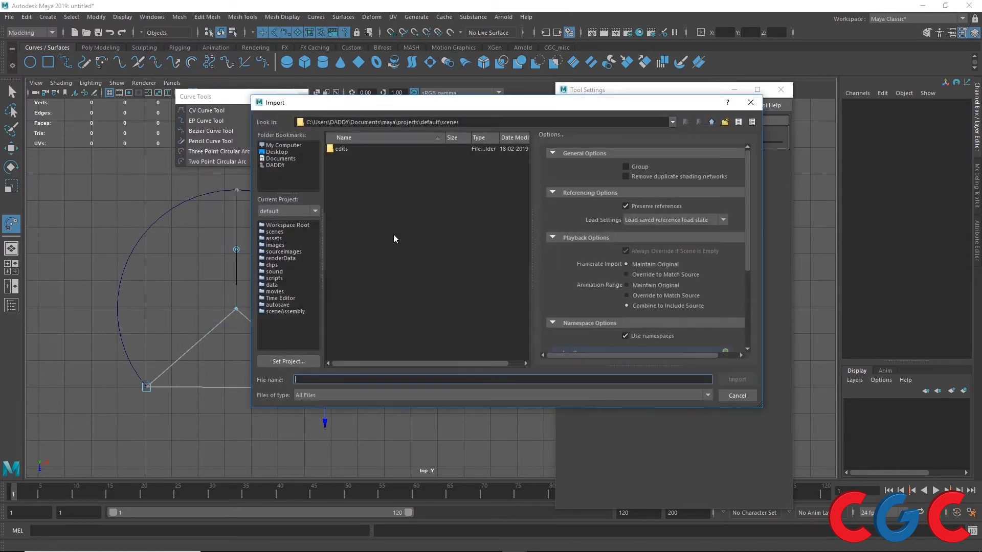
{"action": "left_click", "coordinate": [307, 396]}
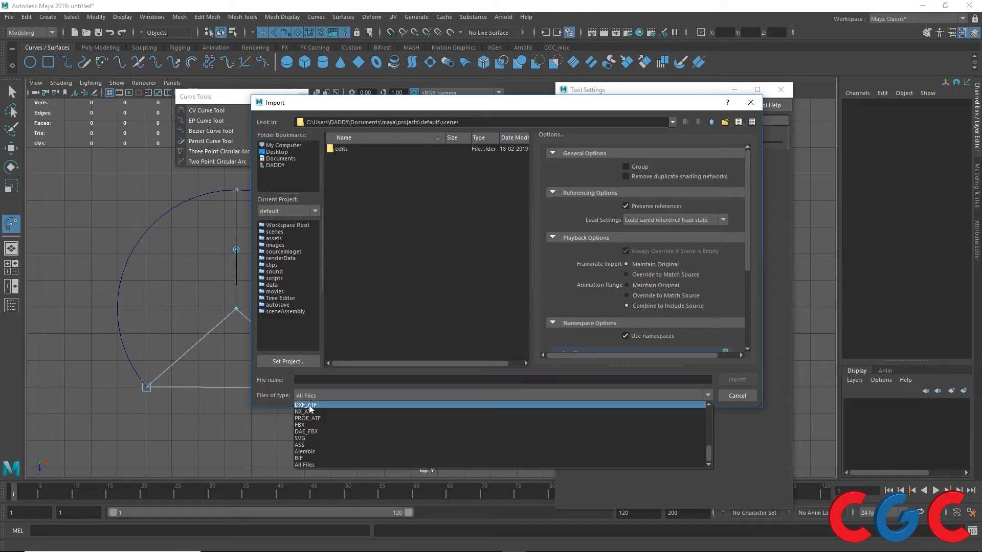
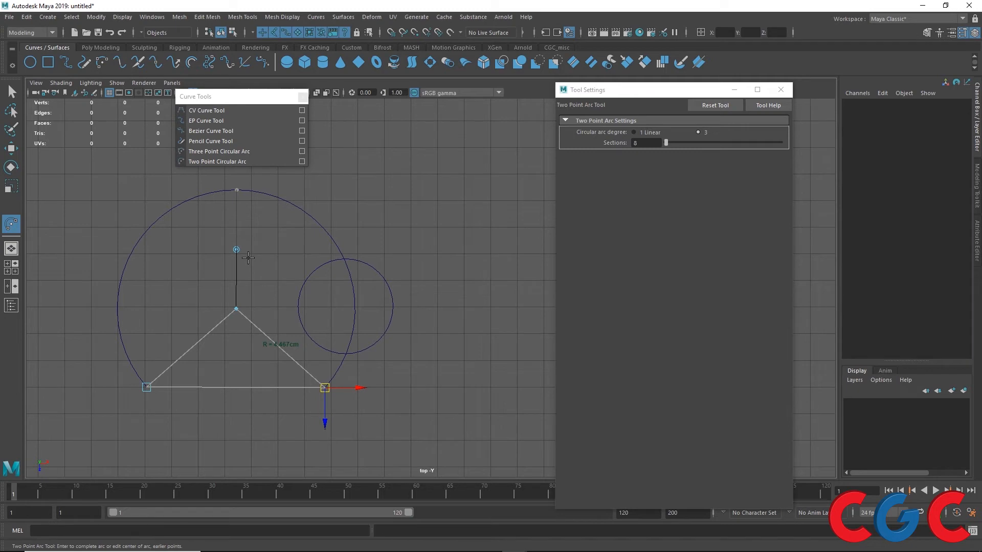
Finish the two-point arc, close the floating curve tools window and delete both circular curves.
{"action": "key", "text": "w"}
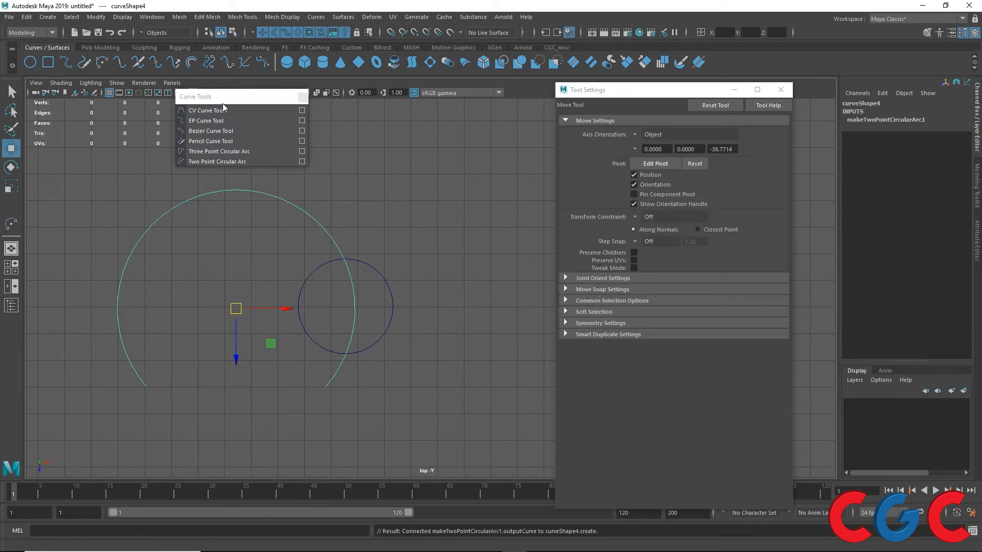
{"action": "left_click", "coordinate": [47, 17]}
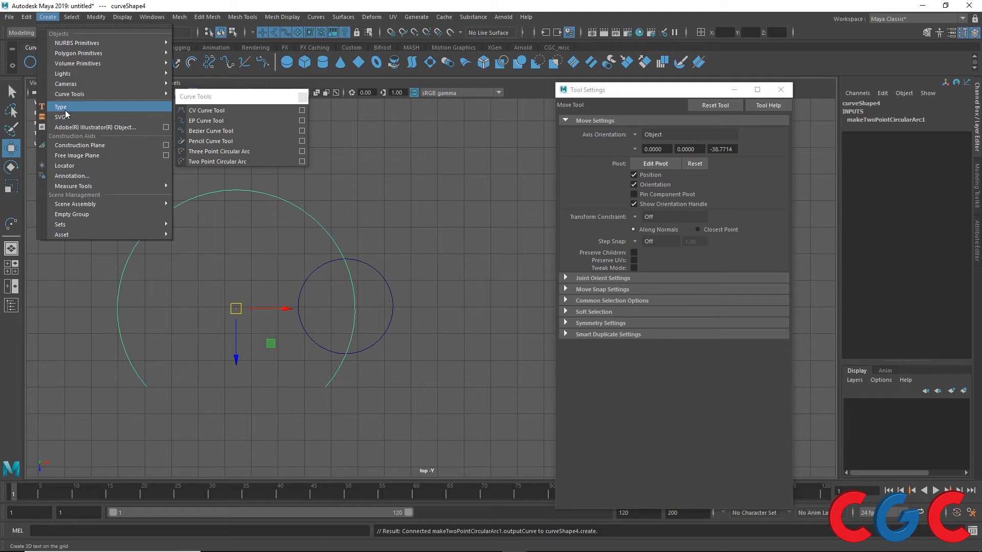
{"action": "left_click", "coordinate": [302, 97]}
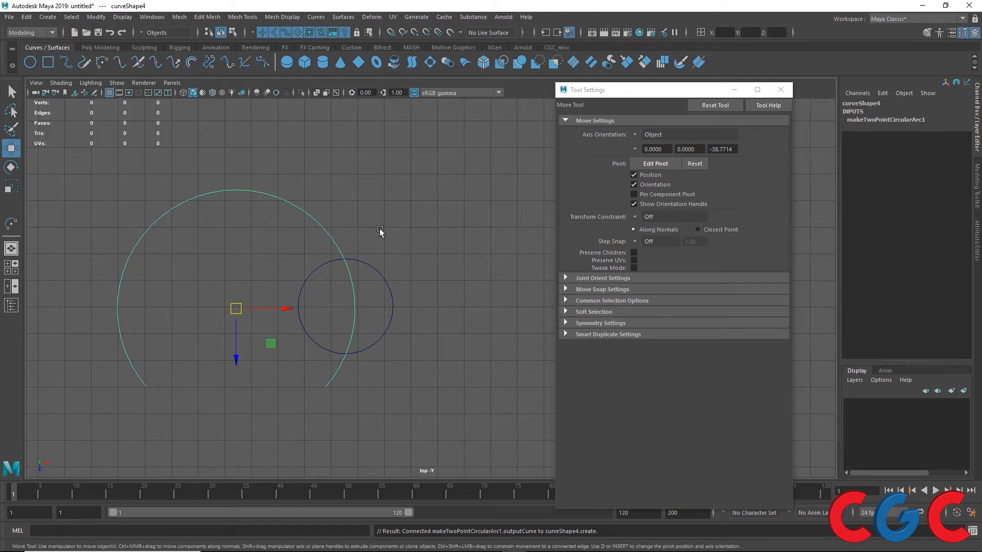
{"action": "left_click_drag", "start_coordinate": [455, 187], "coordinate": [365, 317]}
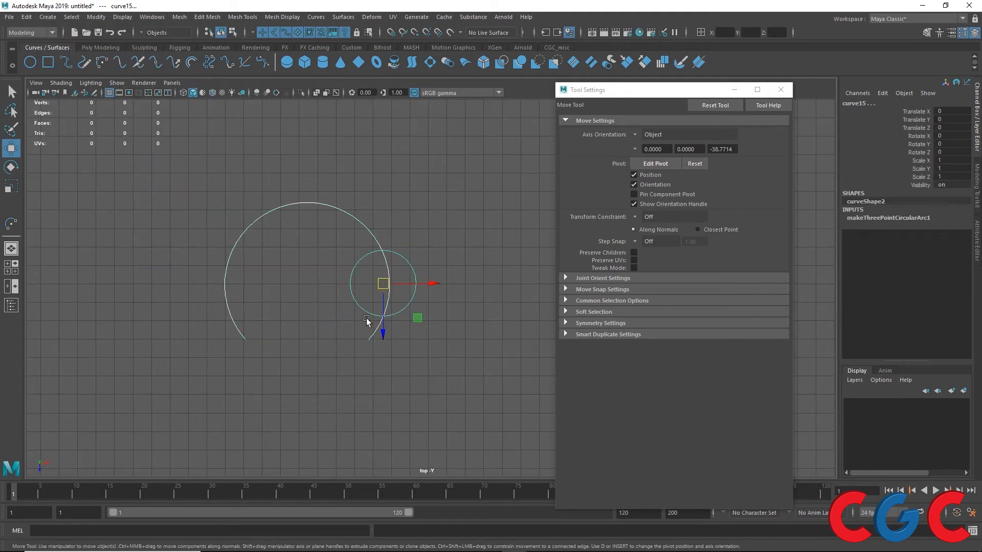
{"action": "key", "text": "Delete"}
{"action": "scroll", "coordinate": [402, 290], "scroll_direction": "down", "scroll_amount": 5}
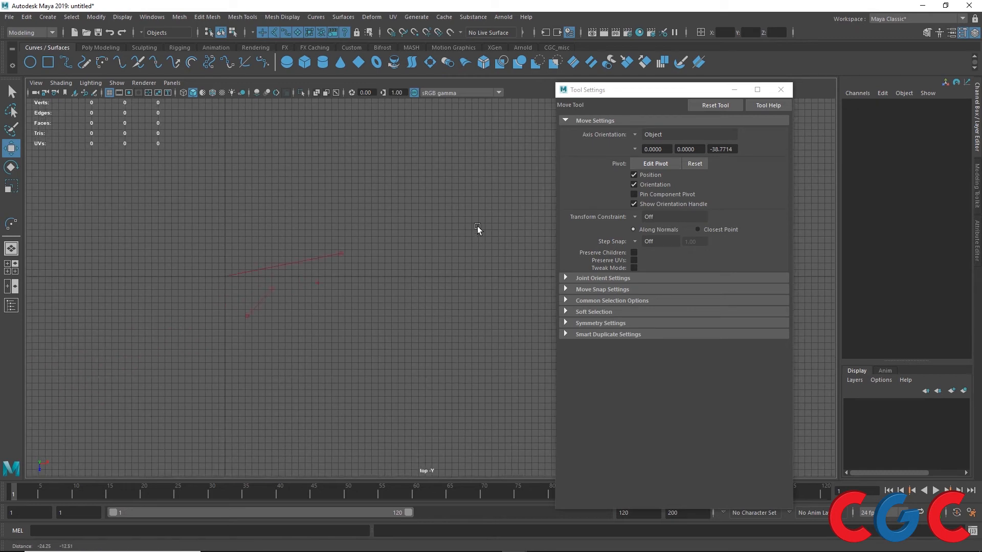
{"action": "scroll", "coordinate": [327, 235], "scroll_direction": "up", "scroll_amount": 5}
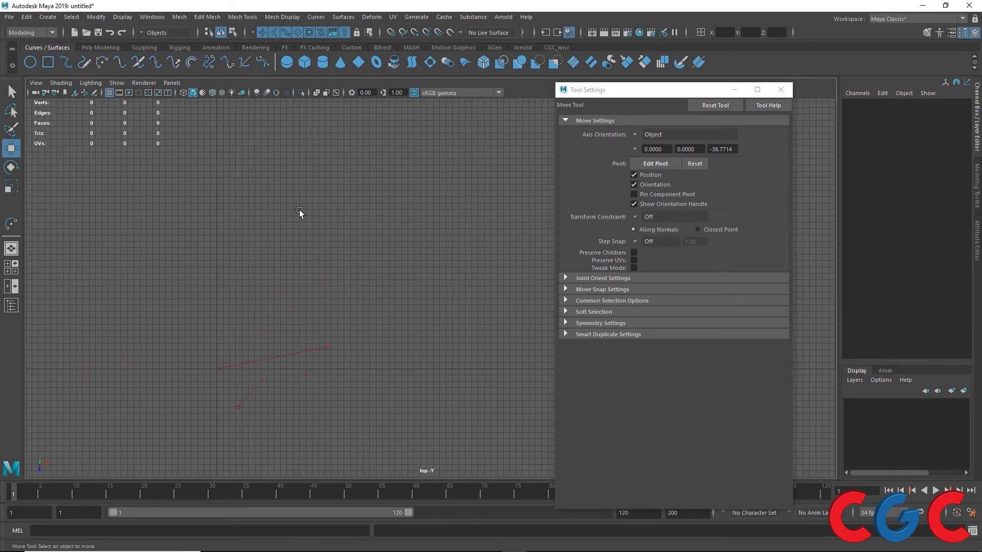
{"action": "left_click", "coordinate": [101, 47]}
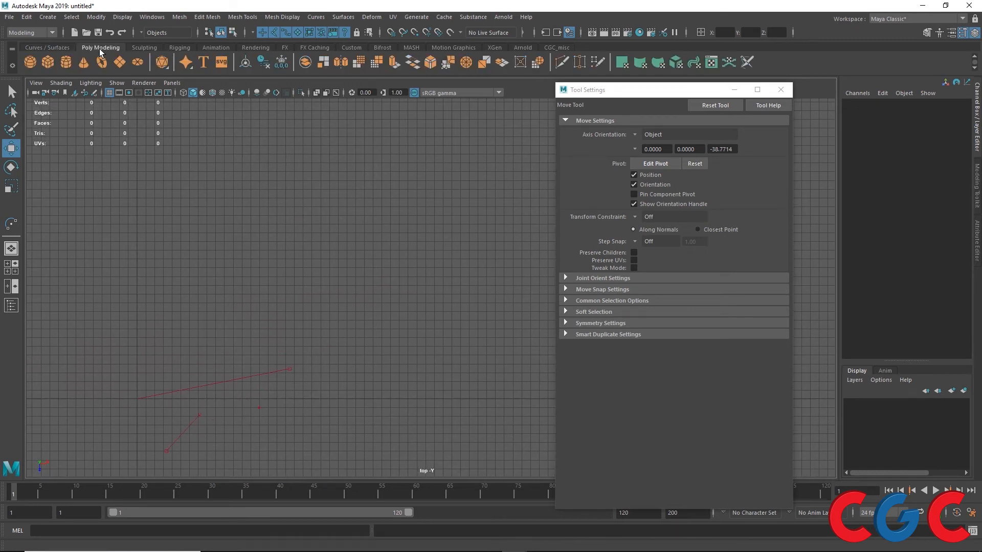
{"action": "left_click", "coordinate": [72, 48]}
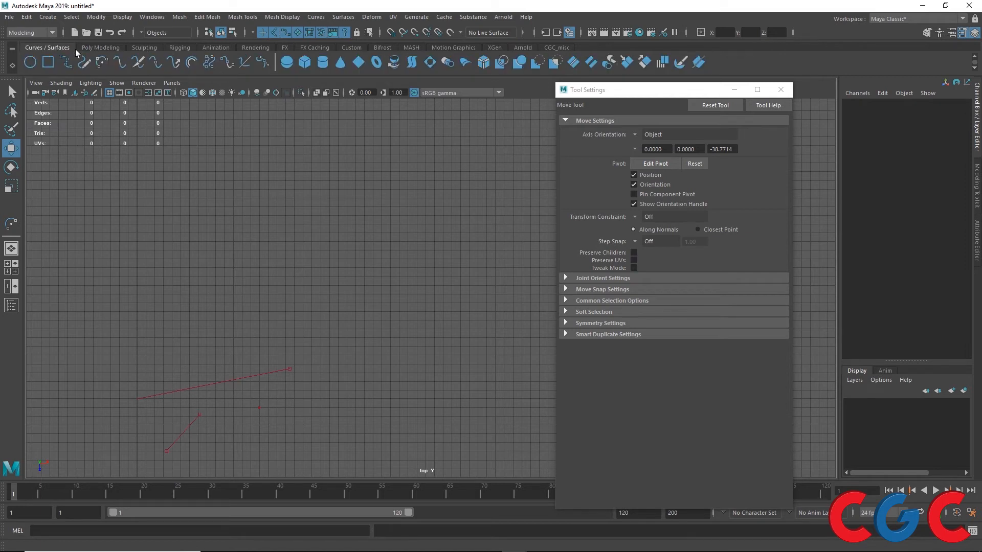
Open the curve tools as a floating window and activate the CV Curve tool.
{"action": "left_click", "coordinate": [52, 21]}
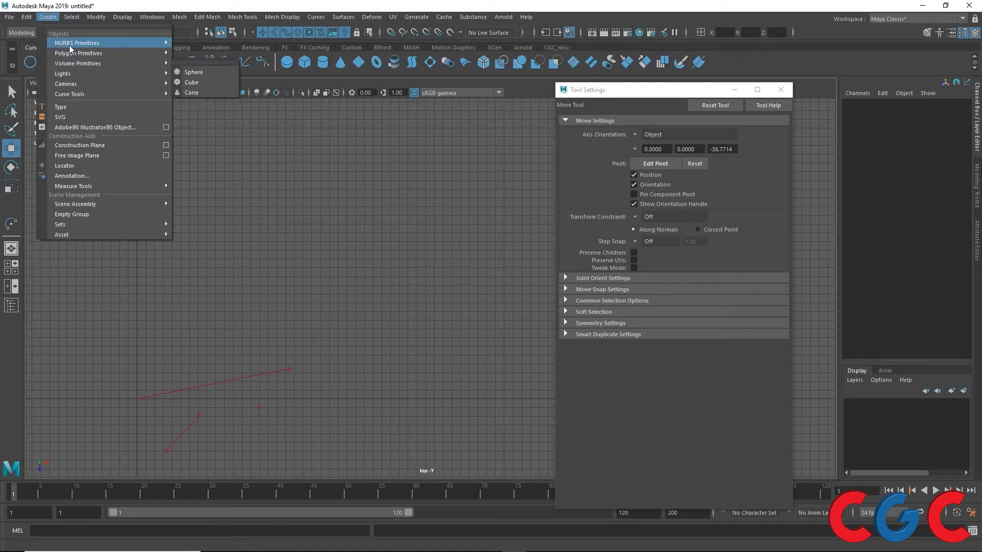
{"action": "mouse_move", "coordinate": [73, 53]}
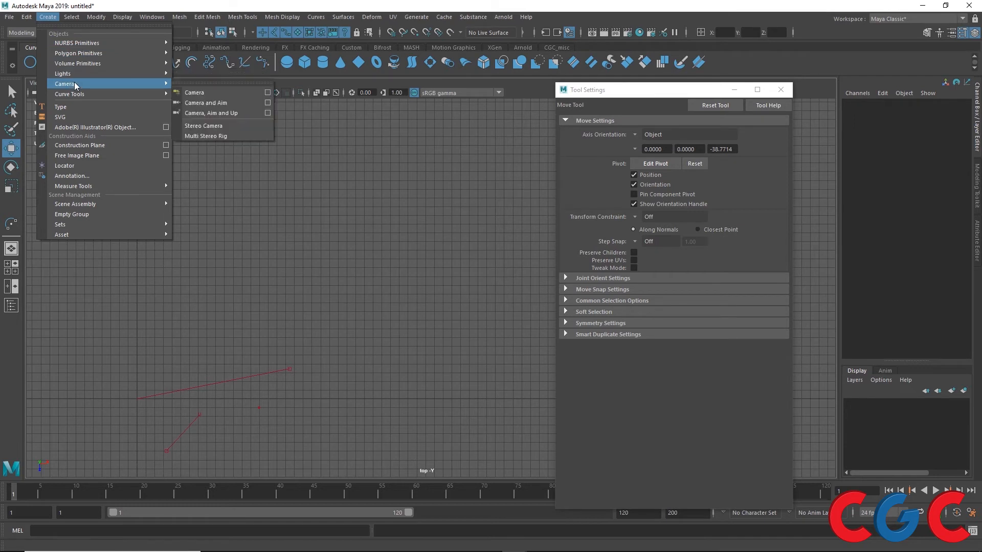
{"action": "mouse_move", "coordinate": [114, 76]}
{"action": "left_click", "coordinate": [220, 86]}
{"action": "left_click", "coordinate": [206, 110]}
Draw an open 3 Bezier curve with seven control vertices arching above the existing red lines, and complete it.
{"action": "left_click", "coordinate": [286, 252]}
{"action": "left_click", "coordinate": [307, 210]}
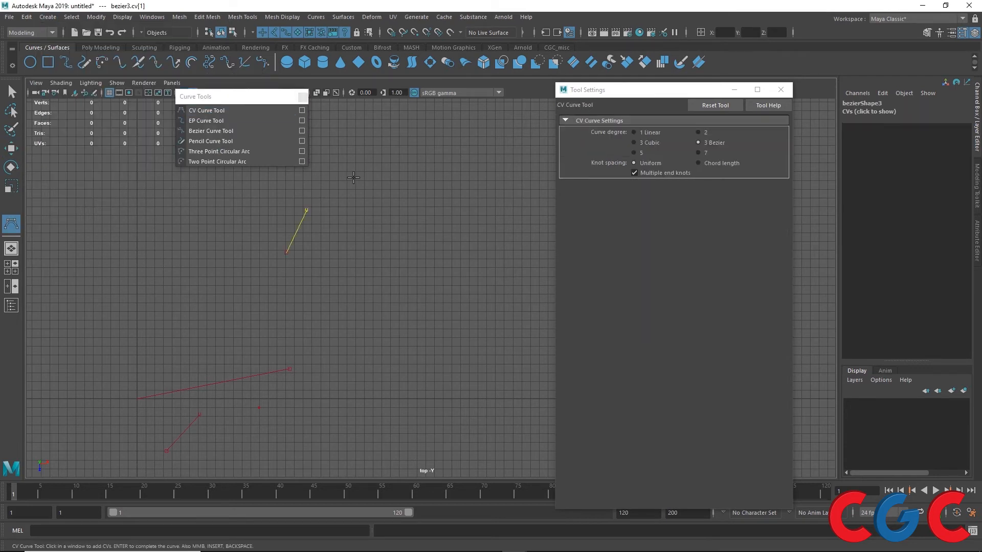
{"action": "left_click", "coordinate": [356, 177]}
{"action": "left_click", "coordinate": [407, 183]}
{"action": "left_click", "coordinate": [433, 224]}
{"action": "left_click", "coordinate": [434, 291]}
{"action": "left_click", "coordinate": [393, 317]}
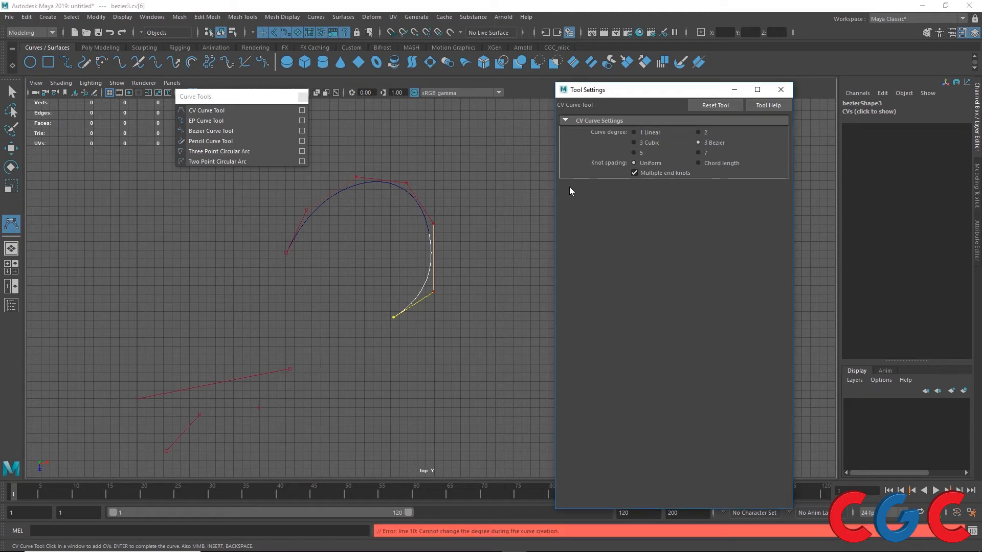
{"action": "key", "text": "Return"}
{"action": "key", "text": "w"}
Reset the CV Curve tool to 3 Cubic and draw a larger open curve with nine control vertices beside the first curve.
{"action": "middle_click_drag", "start_coordinate": [497, 203], "coordinate": [384, 202], "text": "alt"}
{"action": "key", "text": "y"}
{"action": "left_click", "coordinate": [723, 106]}
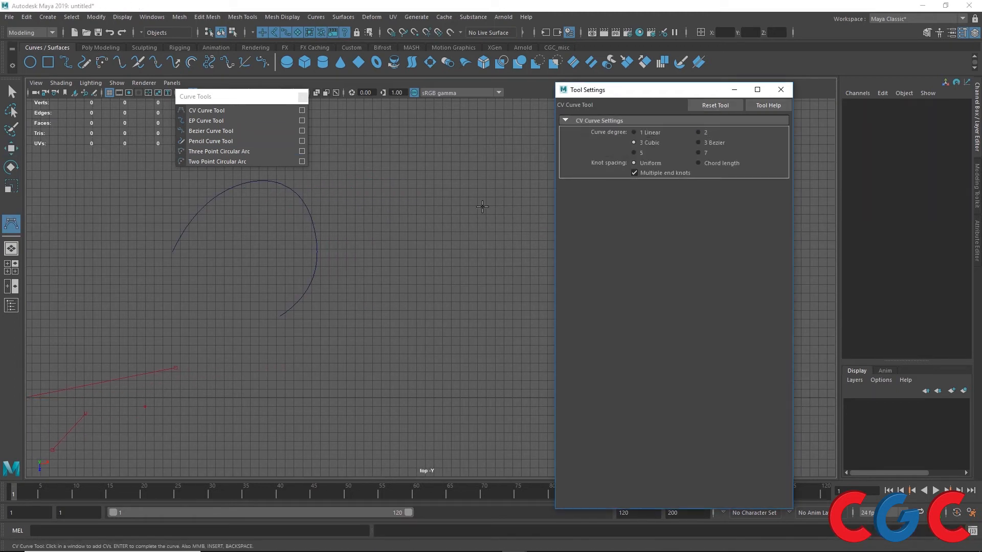
{"action": "middle_click_drag", "start_coordinate": [460, 209], "coordinate": [348, 213], "text": "alt"}
{"action": "left_click", "coordinate": [293, 306]}
{"action": "left_click", "coordinate": [304, 231]}
{"action": "left_click", "coordinate": [373, 185]}
{"action": "left_click", "coordinate": [471, 187]}
{"action": "left_click", "coordinate": [486, 241]}
{"action": "left_click", "coordinate": [503, 300]}
{"action": "left_click", "coordinate": [451, 377]}
{"action": "left_click", "coordinate": [375, 395]}
{"action": "left_click", "coordinate": [334, 390]}
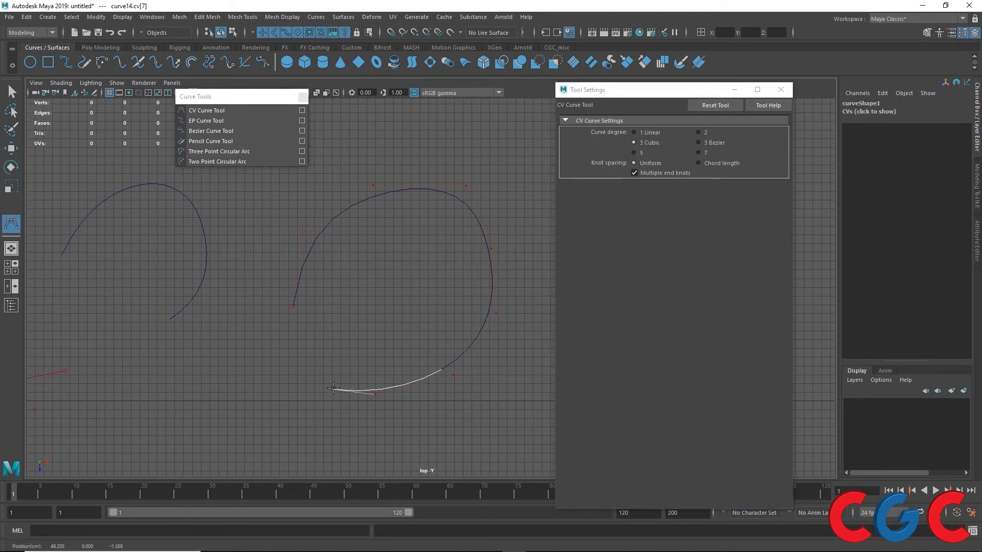
{"action": "key", "text": "Return"}
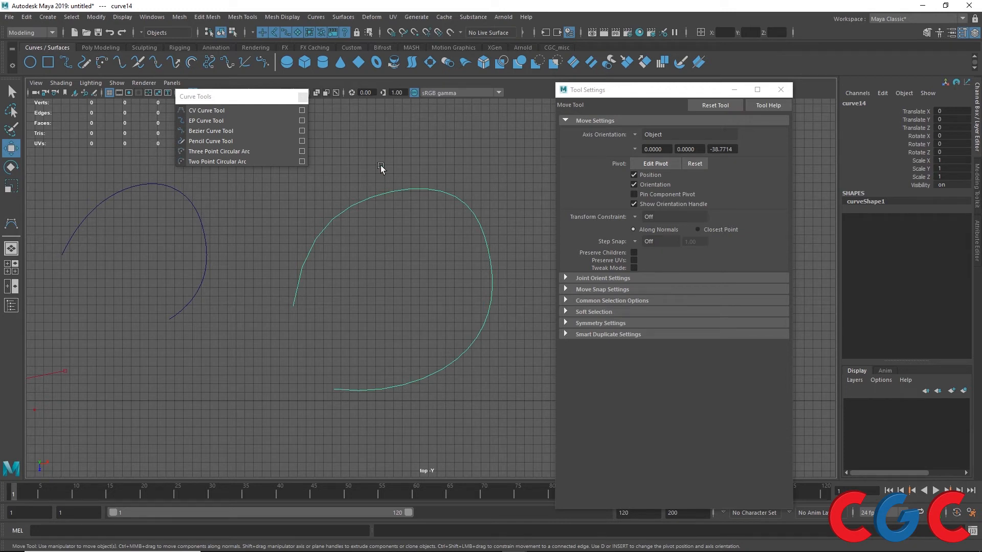
Open the Open/Close Curve options, place the window clear of the curves and reset its settings.
{"action": "left_click", "coordinate": [317, 18]}
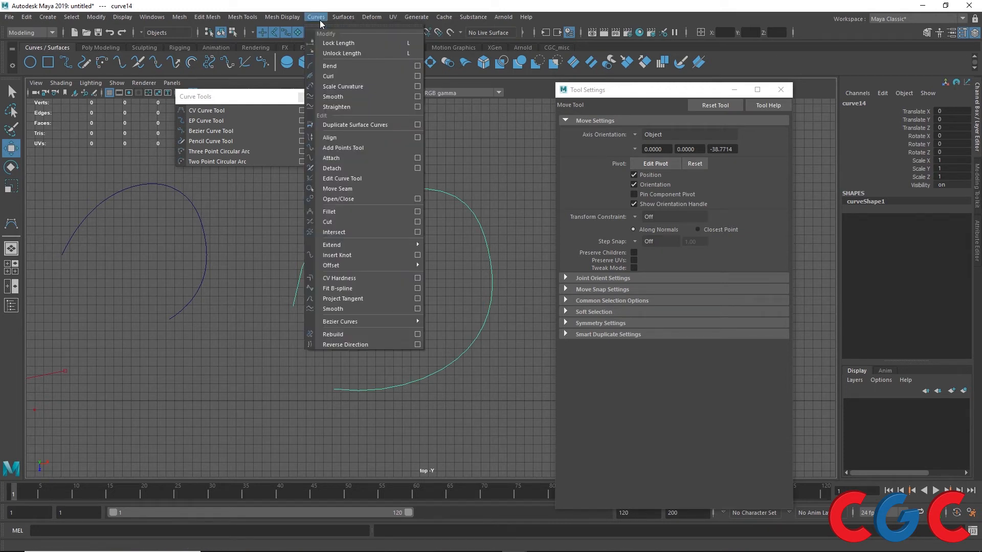
{"action": "left_click", "coordinate": [417, 199]}
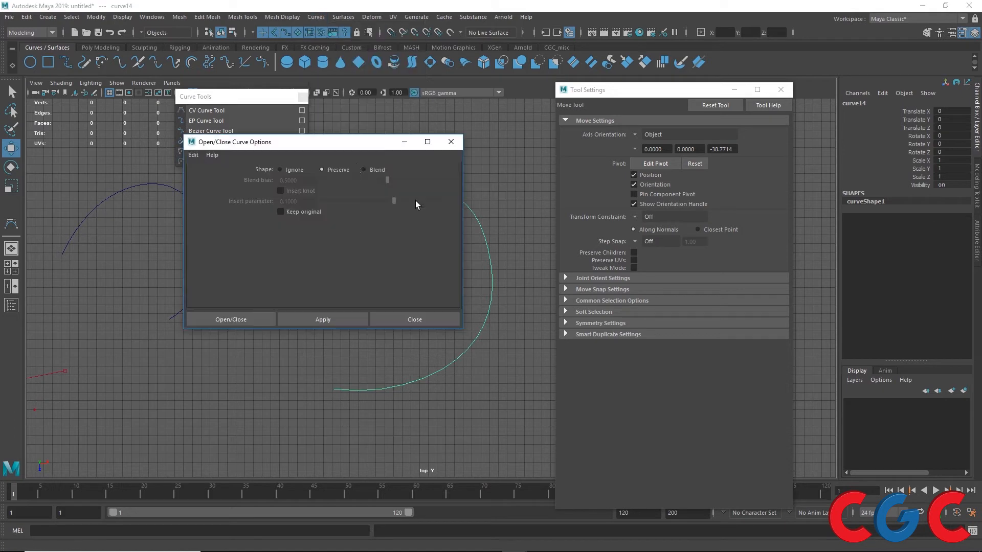
{"action": "left_click_drag", "start_coordinate": [337, 147], "coordinate": [746, 99]}
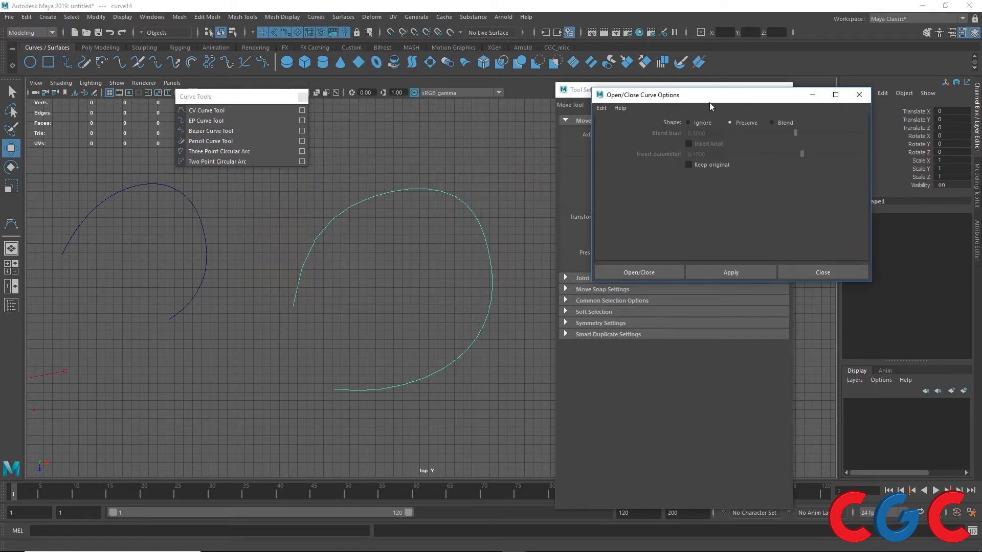
{"action": "left_click_drag", "start_coordinate": [708, 100], "coordinate": [669, 100]}
{"action": "left_click", "coordinate": [561, 108]}
{"action": "left_click", "coordinate": [571, 128]}
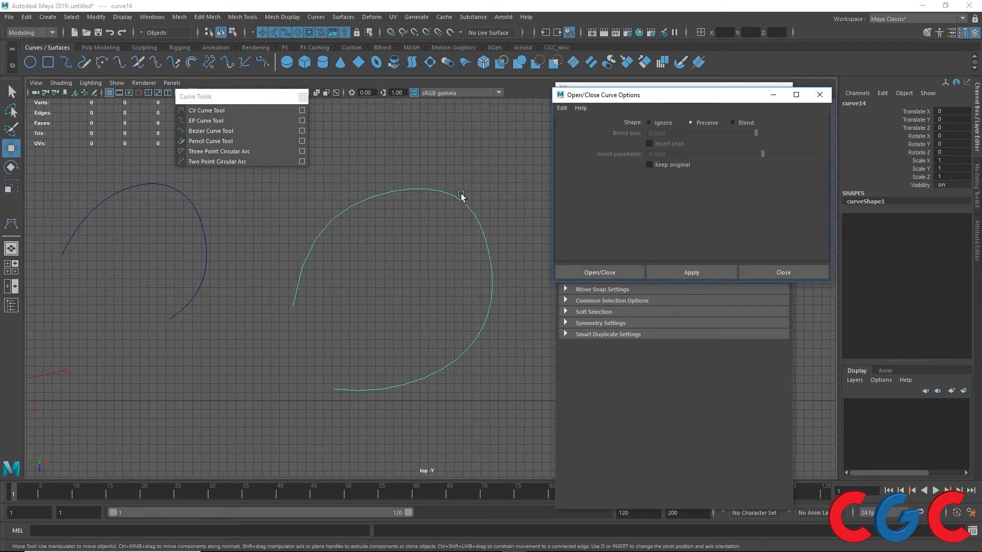
Center the pivot of the larger open curve.
{"action": "middle_click_drag", "start_coordinate": [341, 285], "coordinate": [360, 195], "text": "alt"}
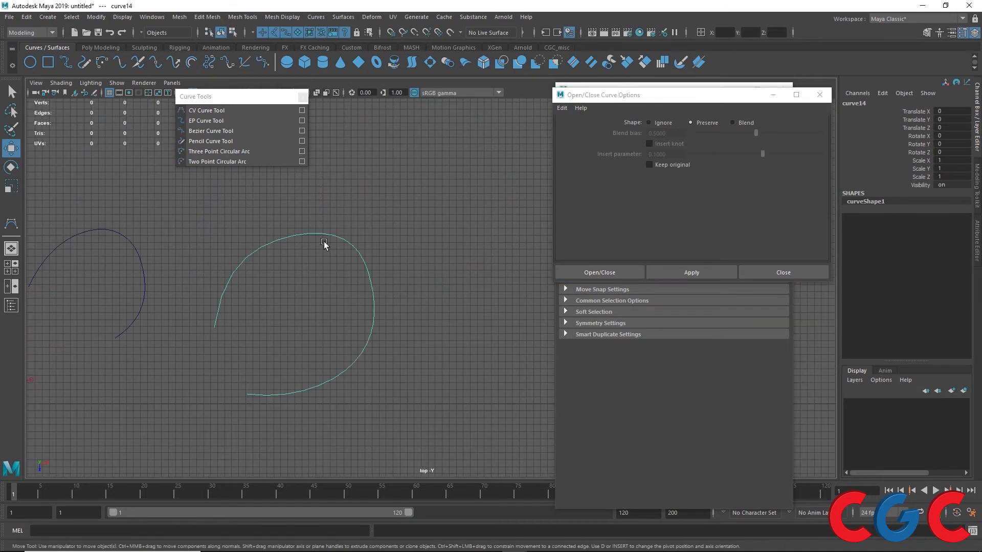
{"action": "scroll", "coordinate": [324, 242], "scroll_direction": "down", "scroll_amount": 1}
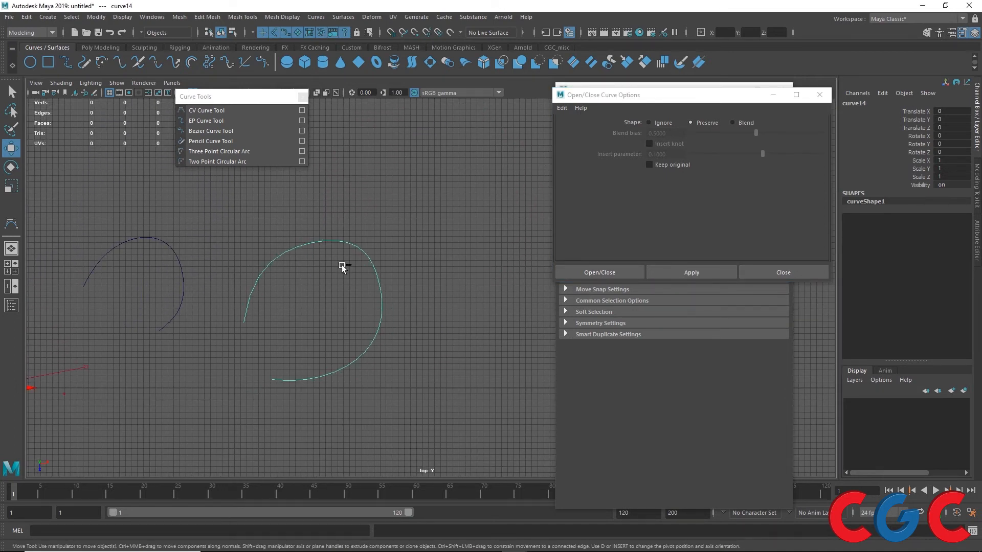
{"action": "scroll", "coordinate": [342, 265], "scroll_direction": "down", "scroll_amount": 3}
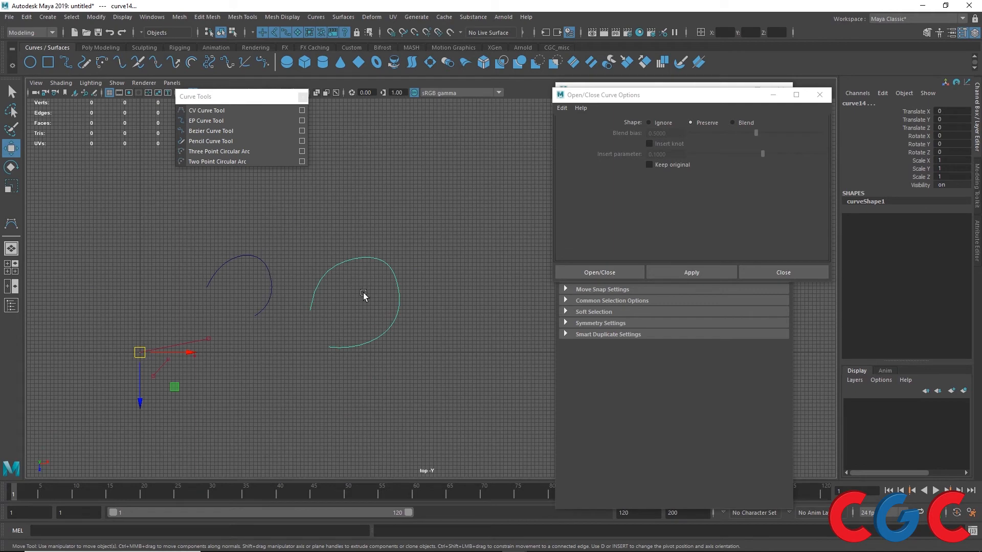
{"action": "middle_click_drag", "start_coordinate": [265, 299], "coordinate": [353, 242], "text": "alt"}
{"action": "scroll", "coordinate": [278, 283], "scroll_direction": "up", "scroll_amount": 3}
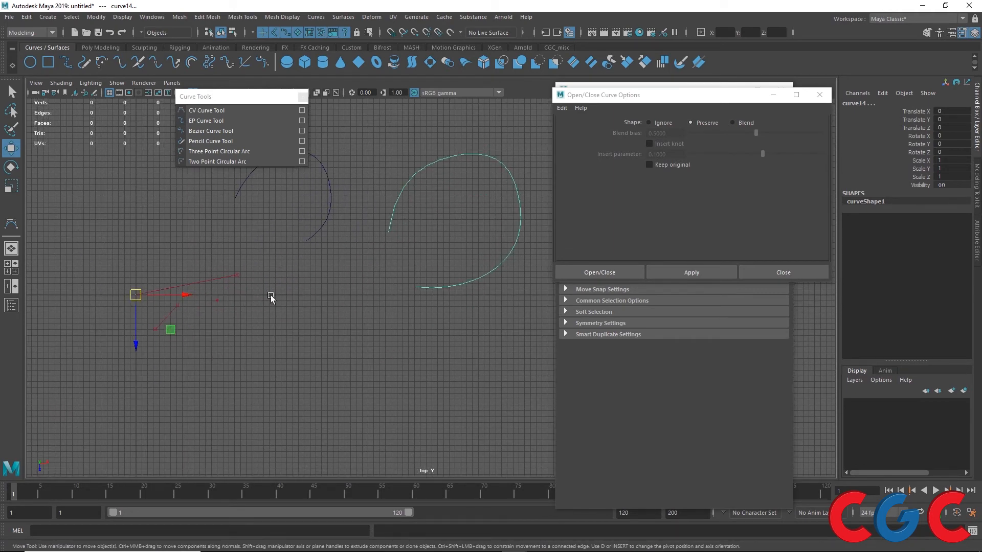
{"action": "middle_click_drag", "start_coordinate": [327, 250], "coordinate": [166, 349], "text": "alt"}
{"action": "scroll", "coordinate": [237, 281], "scroll_direction": "down", "scroll_amount": 3}
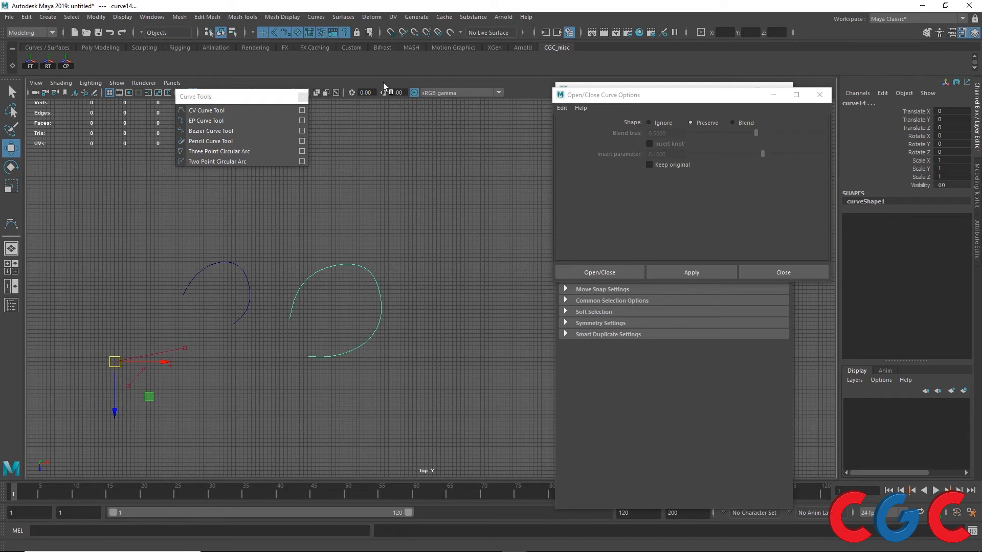
{"action": "left_click", "coordinate": [66, 62]}
Duplicate the larger curve three times with even spacing to form a row of four identical open curves.
{"action": "scroll", "coordinate": [333, 298], "scroll_direction": "up", "scroll_amount": 3}
{"action": "middle_click_drag", "start_coordinate": [377, 298], "coordinate": [299, 258], "text": "alt"}
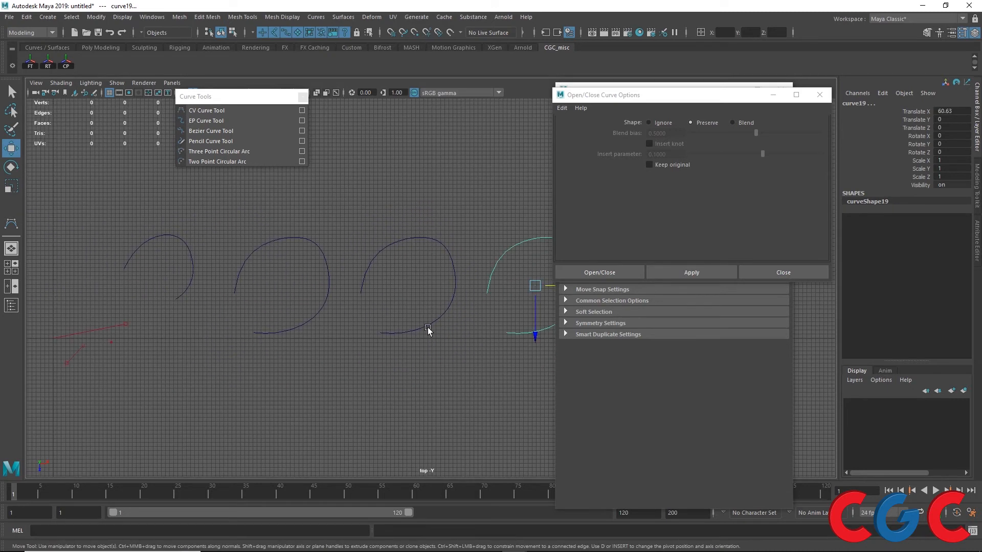
{"action": "middle_click_drag", "start_coordinate": [427, 328], "coordinate": [297, 329], "text": "alt"}
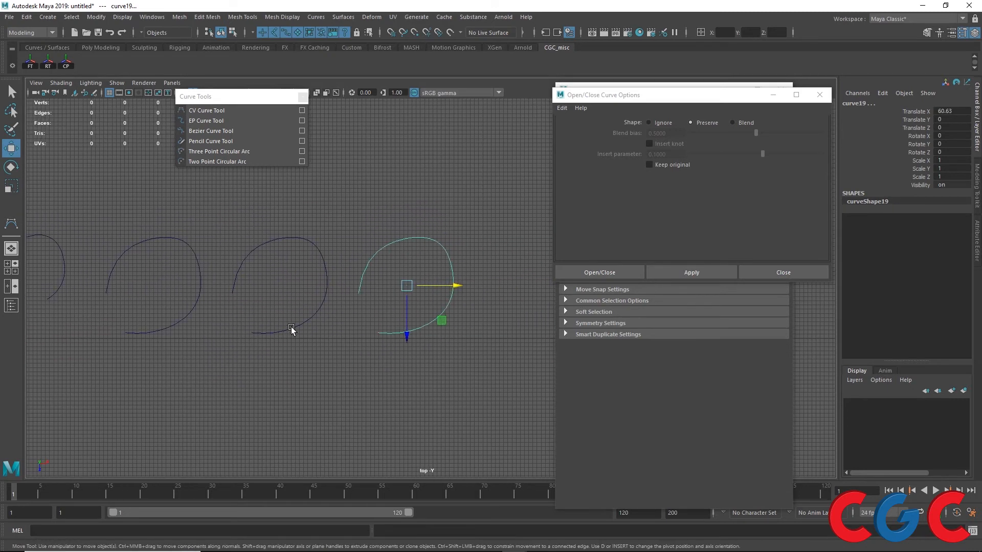
{"action": "key", "text": "shift+d"}
{"action": "middle_click_drag", "start_coordinate": [259, 298], "coordinate": [305, 292], "text": "alt"}
{"action": "middle_click_drag", "start_coordinate": [312, 244], "coordinate": [219, 263], "text": "alt"}
Close the first curve in the row with the Ignore shape option and the second with Preserve.
{"action": "left_click_drag", "start_coordinate": [162, 235], "coordinate": [110, 290]}
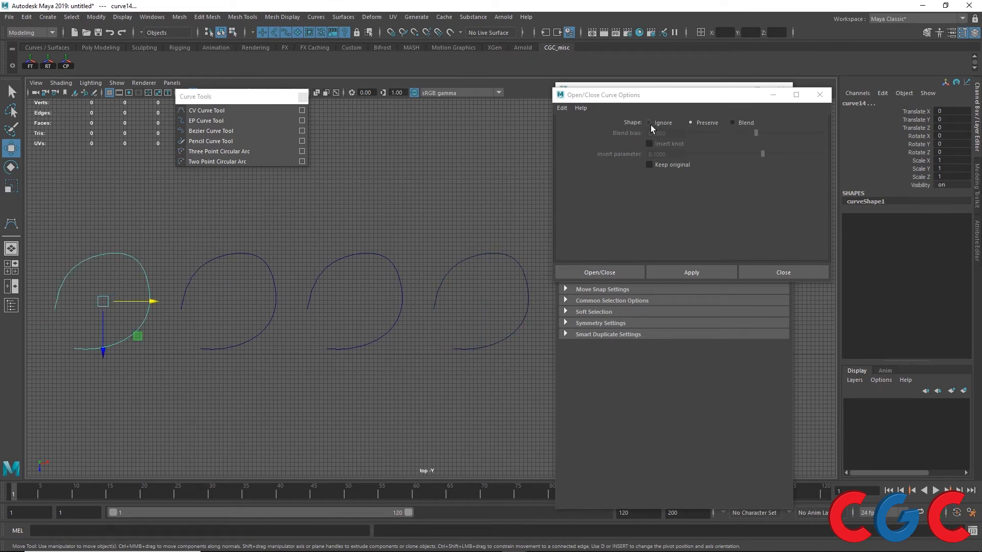
{"action": "left_click", "coordinate": [671, 272]}
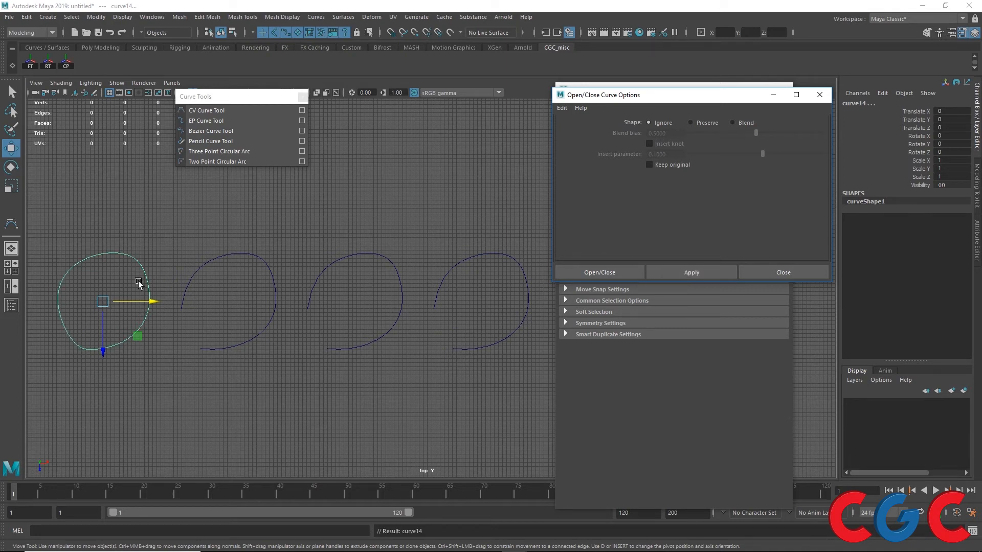
{"action": "left_click", "coordinate": [264, 261]}
{"action": "left_click", "coordinate": [694, 124]}
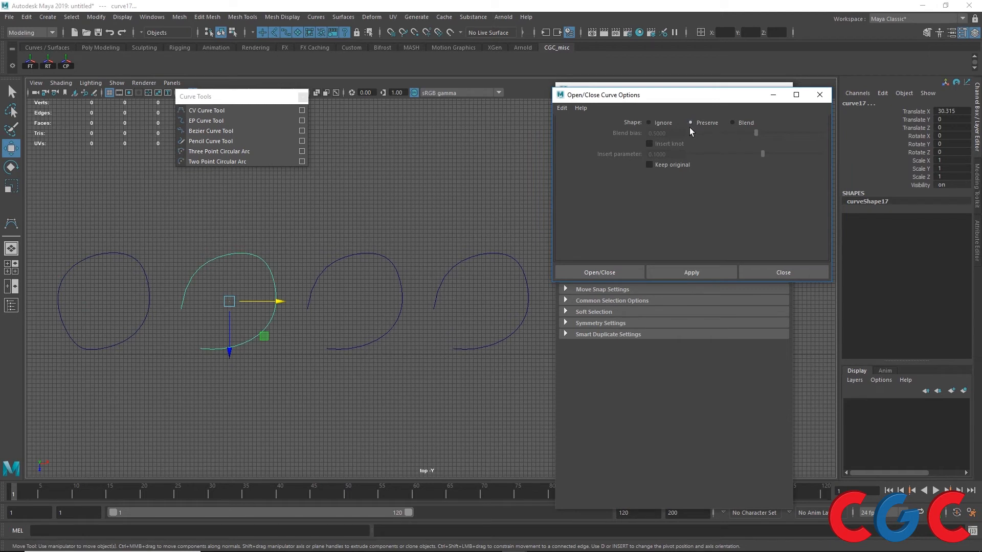
{"action": "left_click", "coordinate": [696, 273]}
Choose the Blend shape option, try closing the third curve at blend bias 0.5 and undo the closure.
{"action": "left_click", "coordinate": [335, 305]}
{"action": "left_click", "coordinate": [741, 122]}
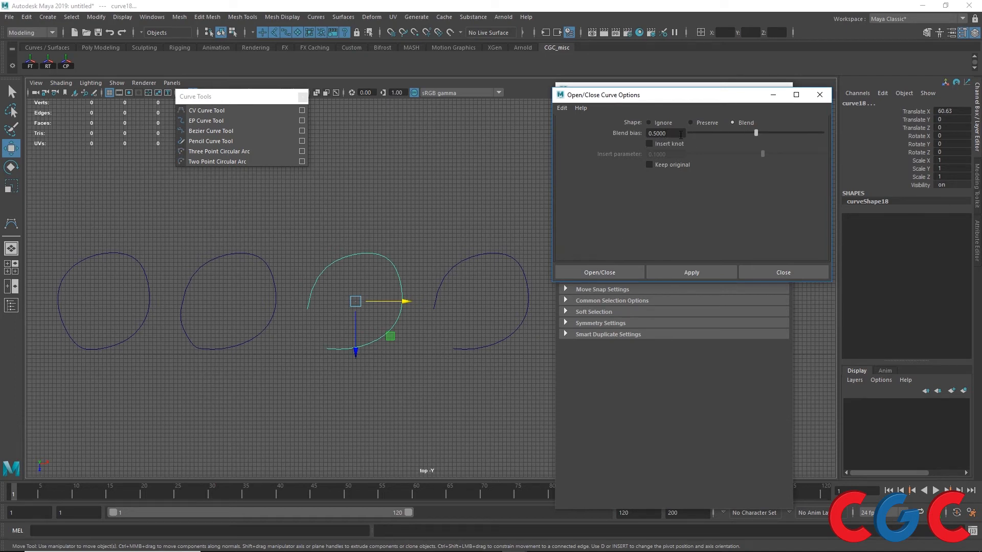
{"action": "left_click", "coordinate": [683, 271]}
{"action": "key", "text": "ctrl+z"}
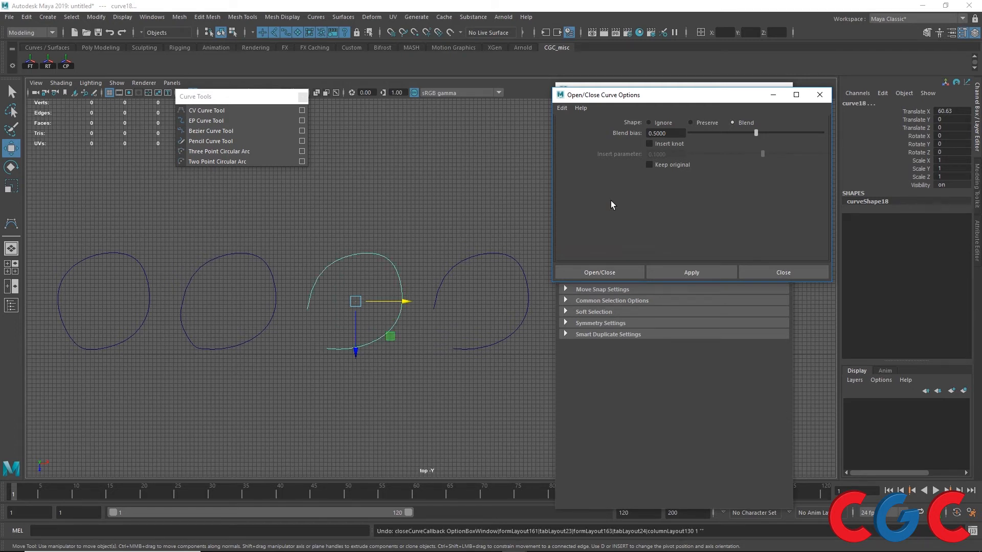
Try closing the third curve at the lowest and highest blend bias, undo it and restore the bias to 0.5.
{"action": "left_click_drag", "start_coordinate": [755, 132], "coordinate": [652, 141]}
{"action": "left_click", "coordinate": [671, 270]}
{"action": "left_click_drag", "start_coordinate": [690, 134], "coordinate": [859, 134]}
{"action": "left_click", "coordinate": [722, 273]}
{"action": "key", "text": "ctrl+z"}
{"action": "double_click", "coordinate": [665, 133]}
{"action": "type", "text": "0.5"}
{"action": "key", "text": "Return"}
Toggle the second curve repeatedly between open and closed with the Blend option at bias 0.5.
{"action": "left_click", "coordinate": [179, 314]}
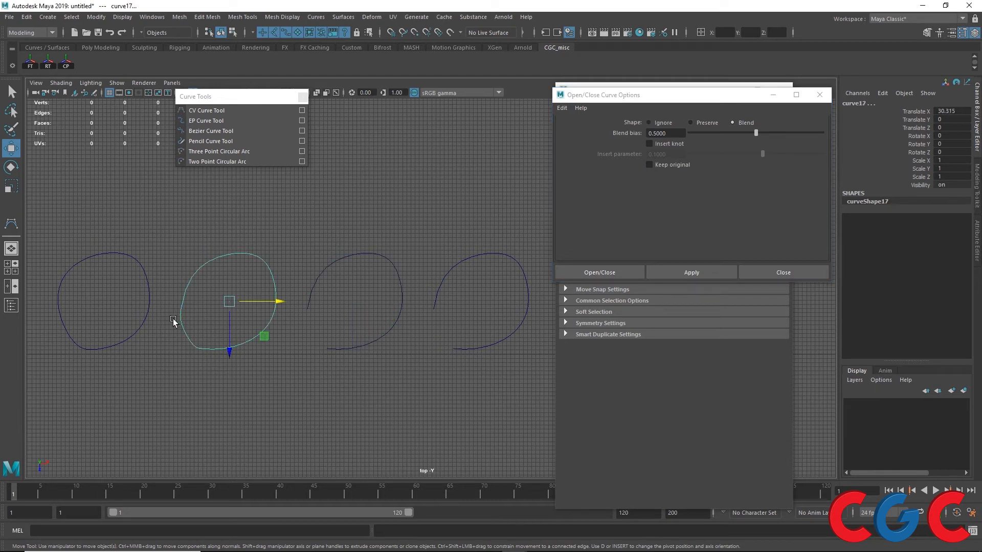
{"action": "left_click", "coordinate": [693, 273]}
{"action": "left_click", "coordinate": [692, 273]}
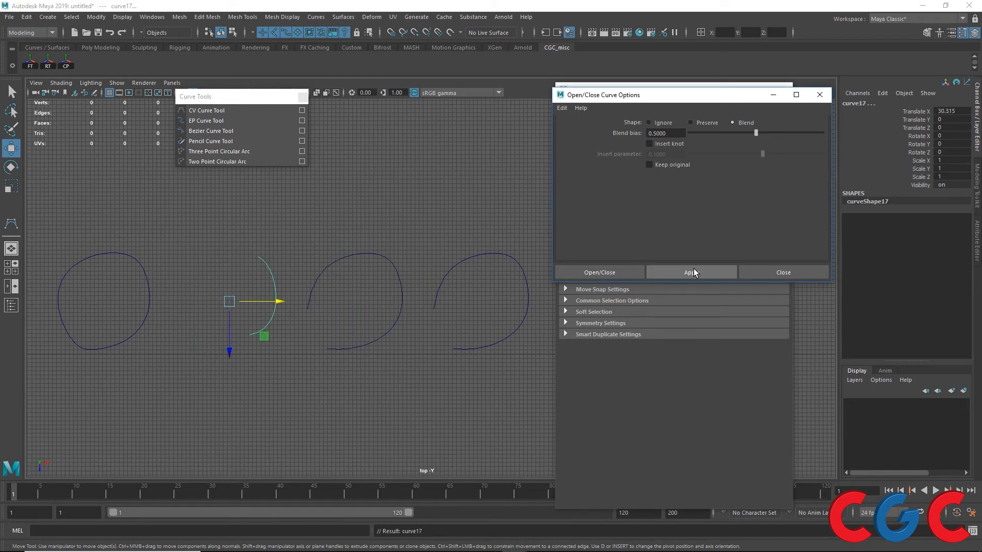
{"action": "left_click", "coordinate": [693, 273]}
Toggle the third curve closed and open with Blend at bias 0.5, and clear all the drawn curves.
{"action": "left_click", "coordinate": [402, 301]}
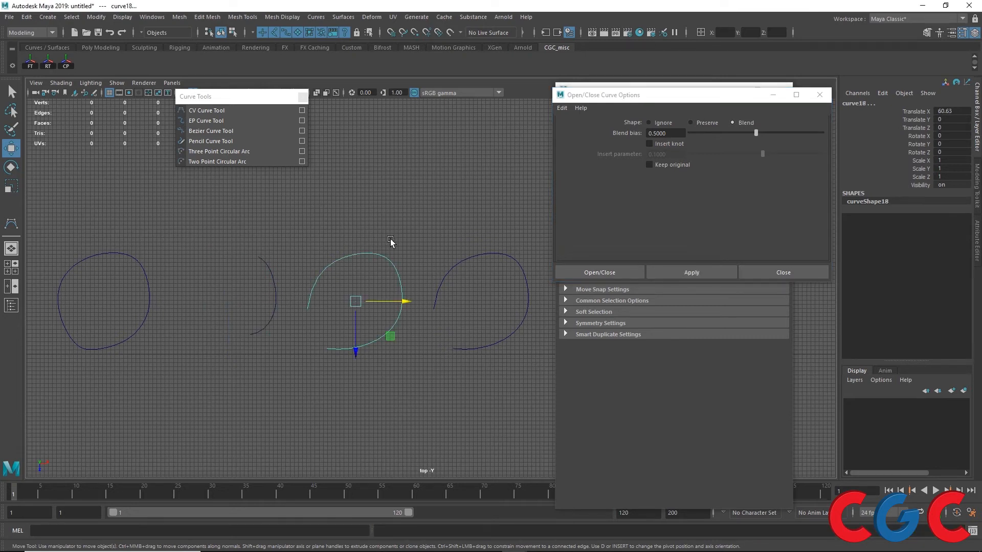
{"action": "left_click", "coordinate": [690, 272]}
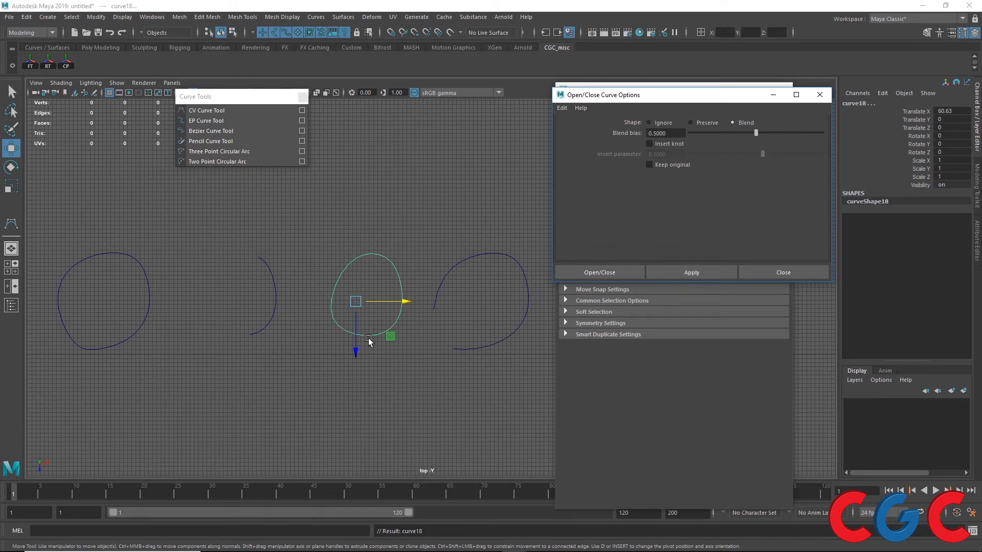
{"action": "left_click", "coordinate": [670, 272]}
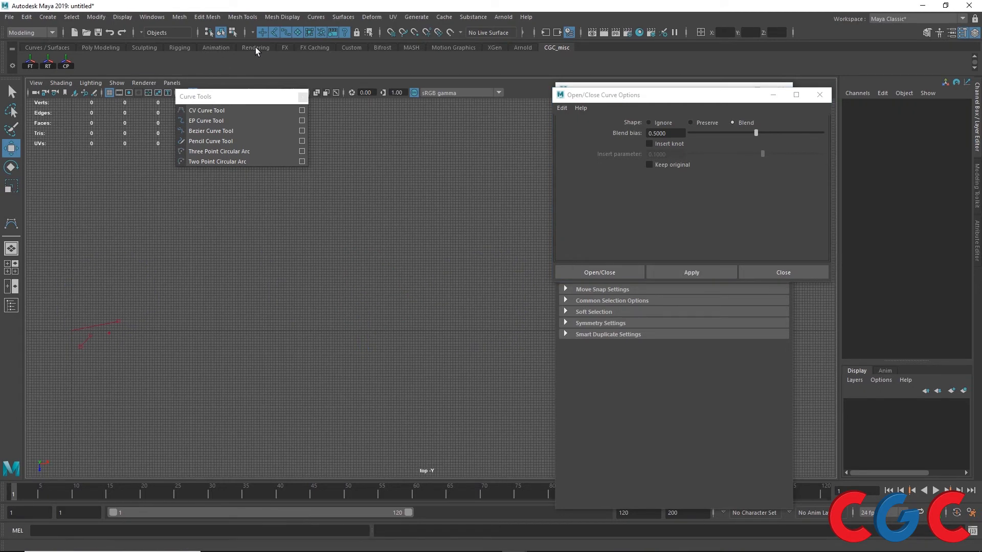
Reset the Open/Close Curve settings and close the options, tool settings and floating Curves windows.
{"action": "left_click", "coordinate": [317, 18]}
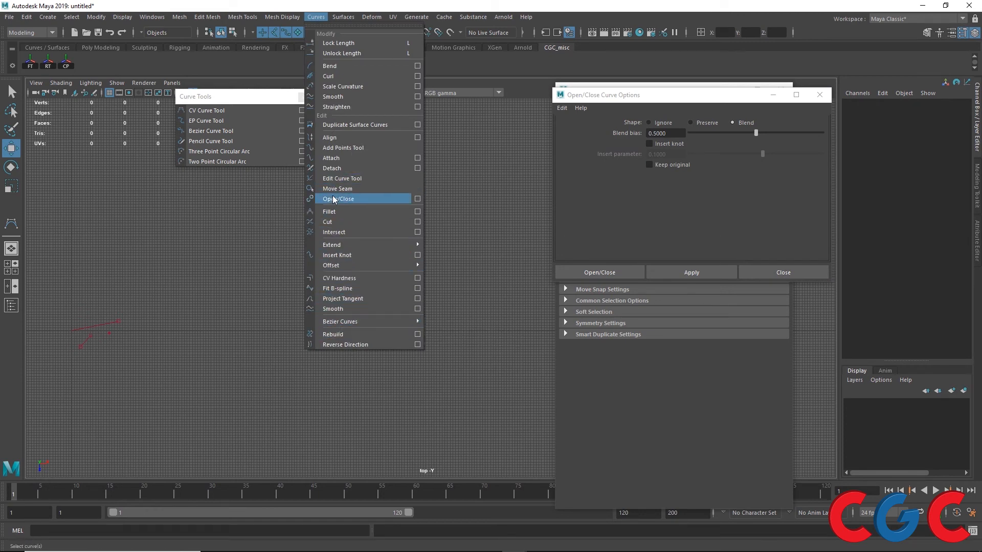
{"action": "left_click", "coordinate": [707, 100]}
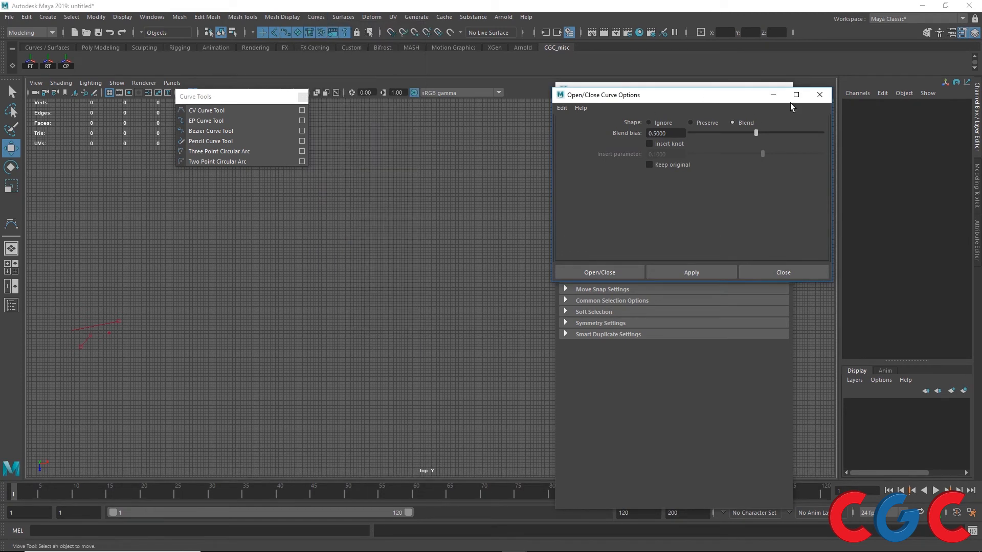
{"action": "left_click", "coordinate": [562, 108]}
{"action": "left_click", "coordinate": [567, 129]}
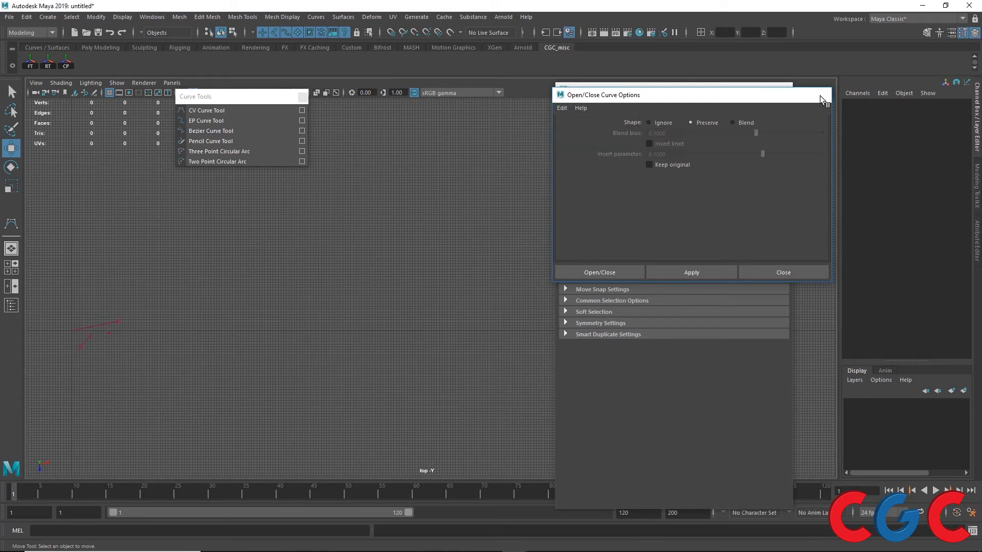
{"action": "left_click", "coordinate": [820, 95]}
{"action": "left_click", "coordinate": [781, 90]}
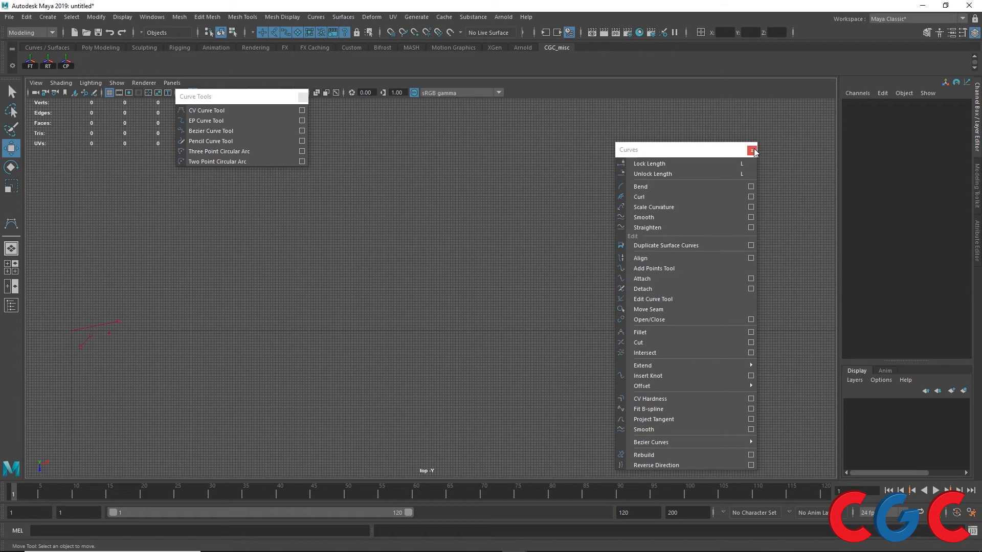
{"action": "left_click", "coordinate": [752, 150]}
Show the Curves / Surfaces shelf and reopen the curve tools as a floating window.
{"action": "scroll", "coordinate": [529, 230], "scroll_direction": "up", "scroll_amount": 5}
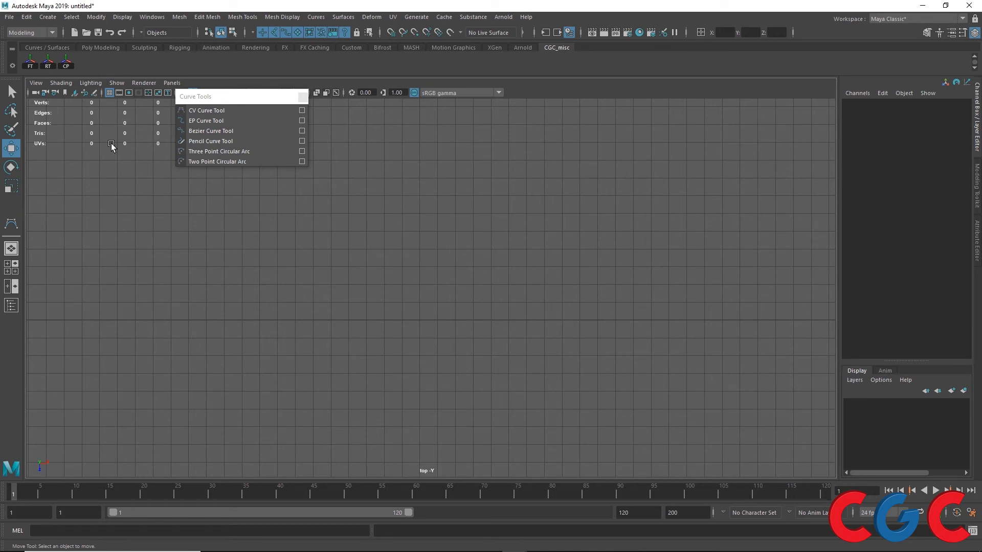
{"action": "left_click", "coordinate": [60, 48]}
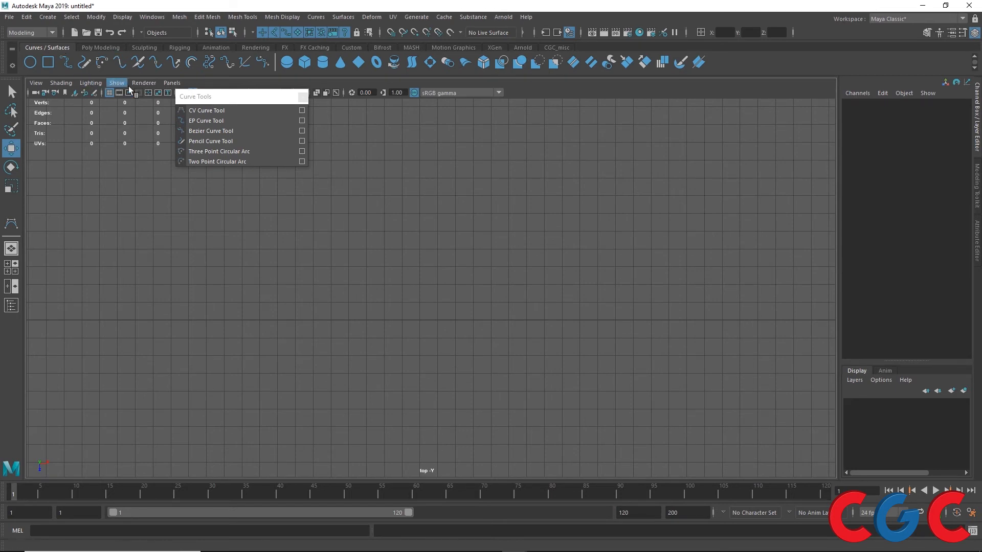
{"action": "left_click", "coordinate": [53, 16]}
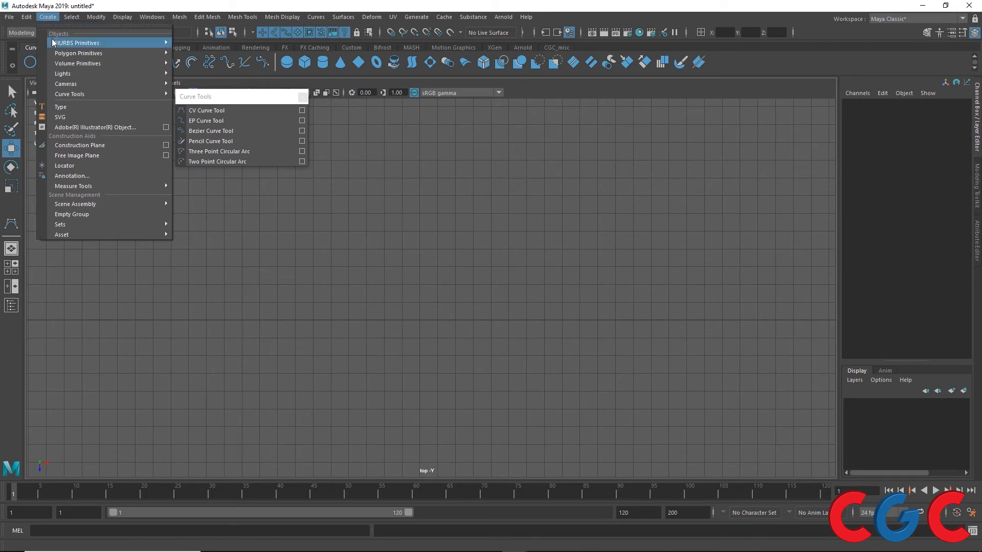
{"action": "mouse_move", "coordinate": [128, 94]}
{"action": "left_click", "coordinate": [184, 95]}
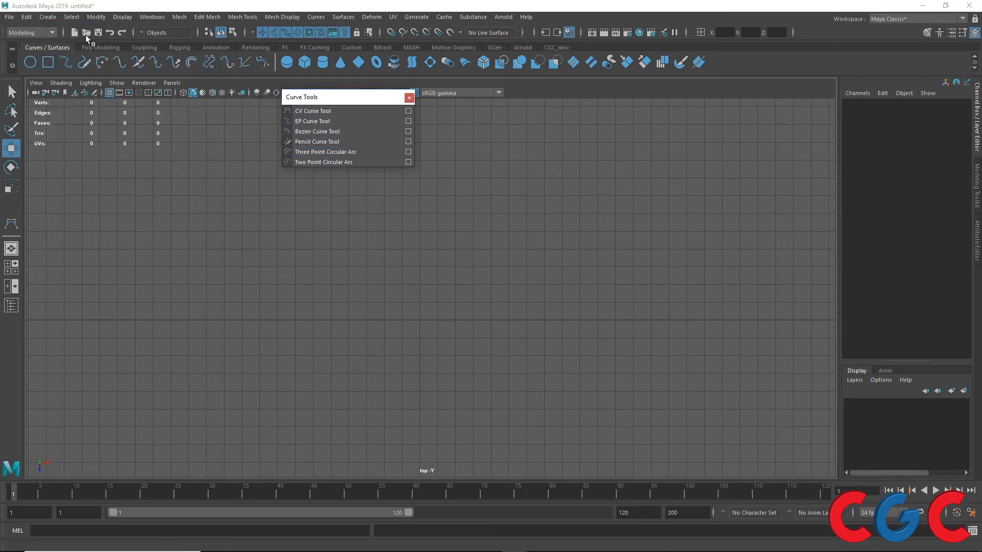
Float the NURBS primitives beside the curve tools and draw a NURBS circle in the empty top view.
{"action": "left_click", "coordinate": [47, 16]}
{"action": "mouse_move", "coordinate": [57, 45]}
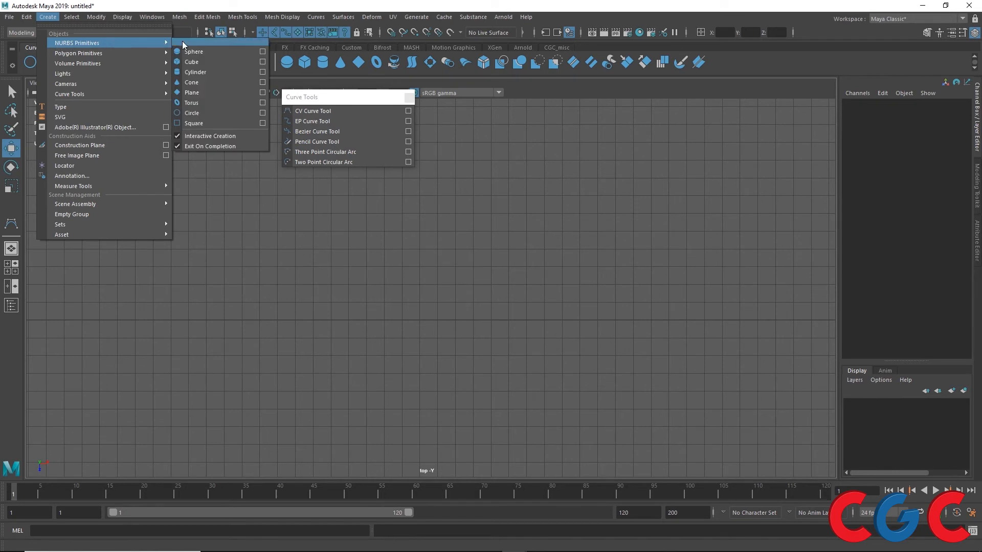
{"action": "left_click", "coordinate": [220, 44]}
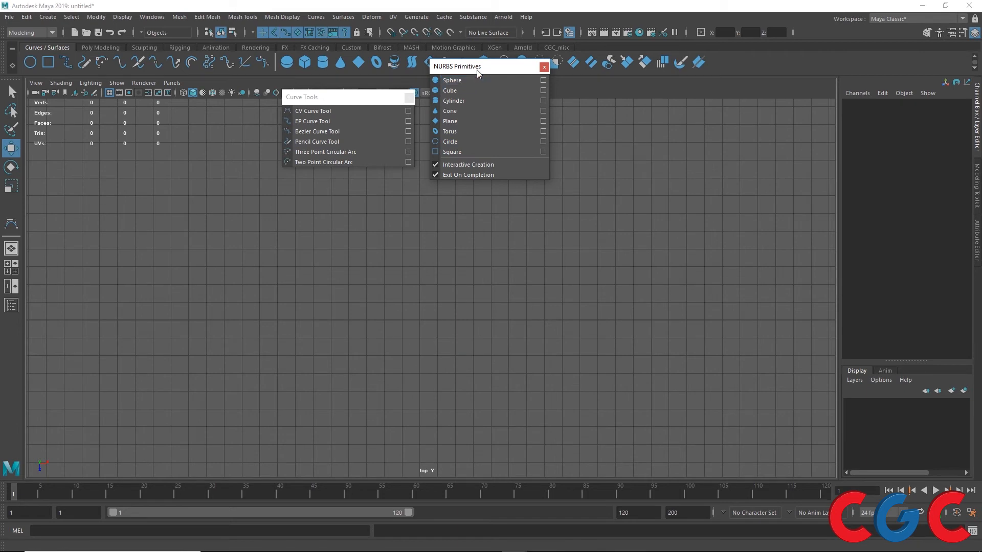
{"action": "left_click_drag", "start_coordinate": [478, 73], "coordinate": [198, 102]}
{"action": "left_click", "coordinate": [230, 170]}
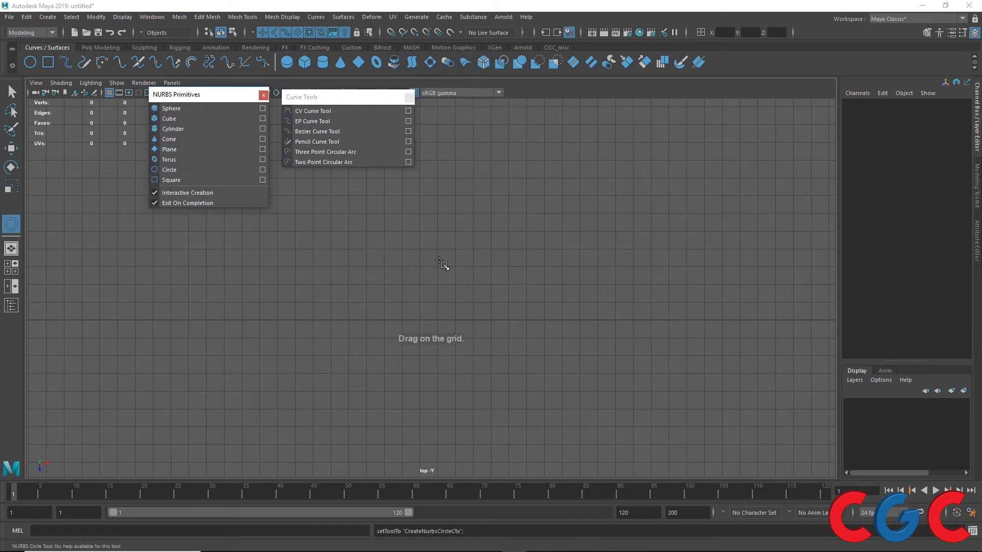
{"action": "left_click_drag", "start_coordinate": [440, 248], "coordinate": [502, 271]}
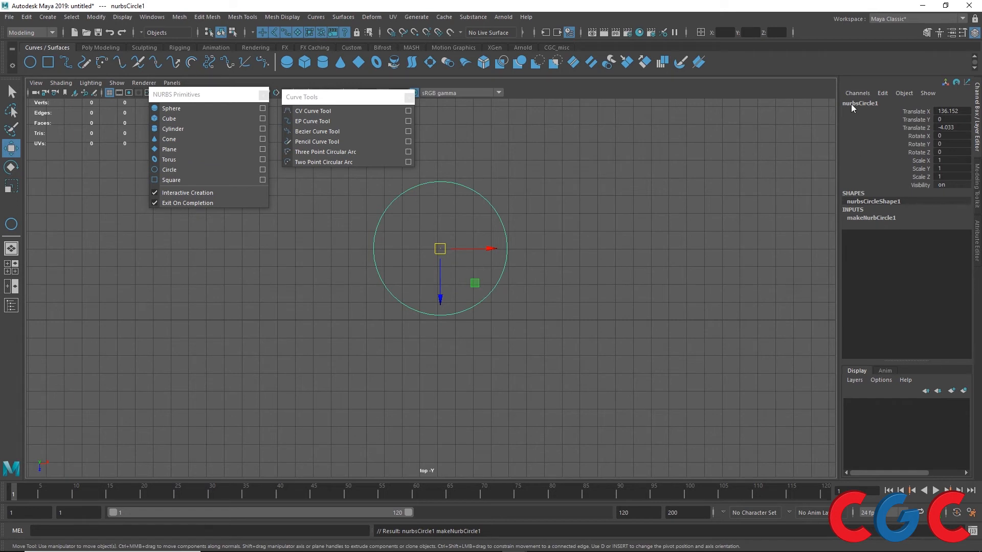
Draw an open CV curve with six control vertices arching beside the circle, and complete it.
{"action": "left_click", "coordinate": [317, 132]}
{"action": "left_click", "coordinate": [541, 215]}
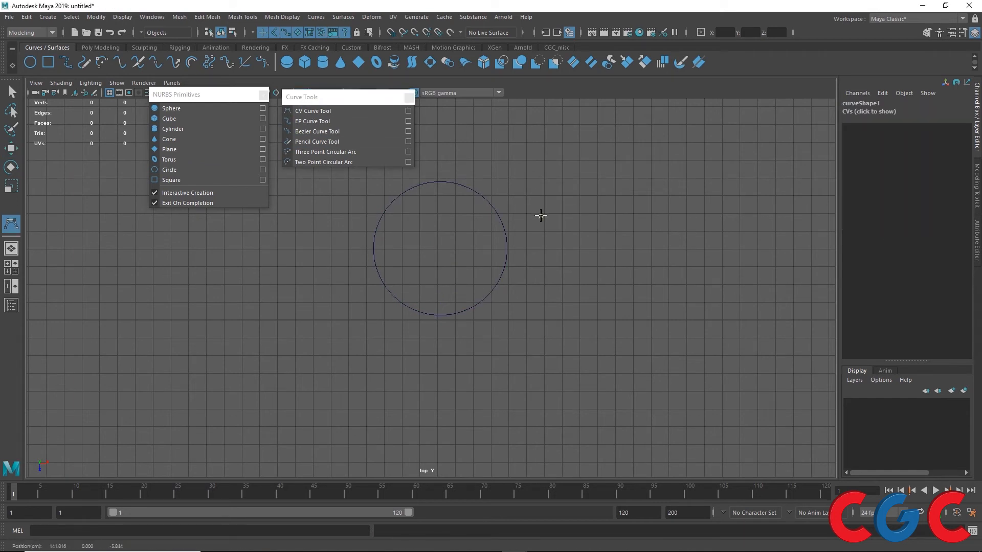
{"action": "left_click", "coordinate": [583, 188]}
{"action": "left_click", "coordinate": [618, 184]}
{"action": "left_click", "coordinate": [690, 216]}
{"action": "left_click", "coordinate": [716, 258]}
{"action": "left_click", "coordinate": [690, 318]}
{"action": "key", "text": "Return"}
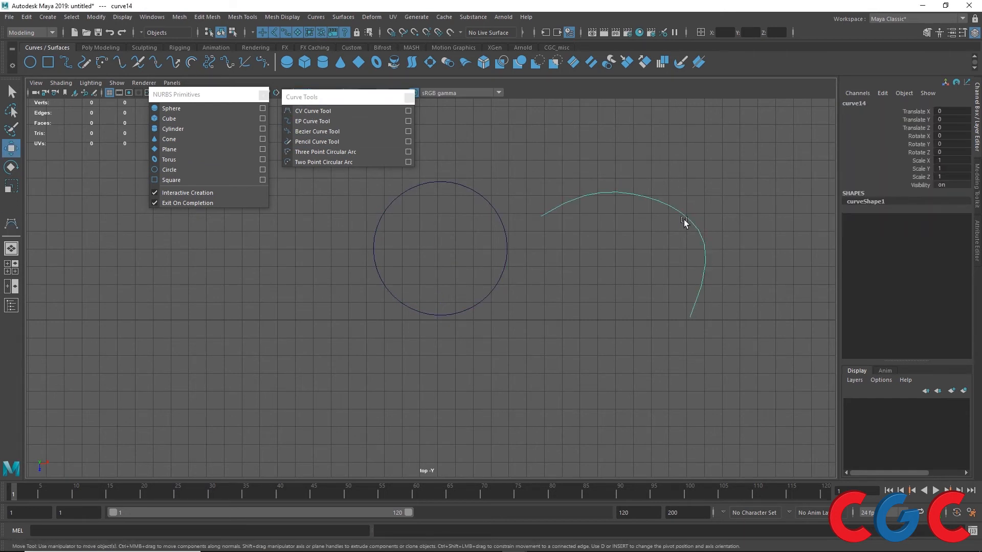
Compare the open CV curve with the NURBS circle and examine the circle's creation inputs, including radius, sweep, degree and sections.
{"action": "right_click", "coordinate": [686, 219]}
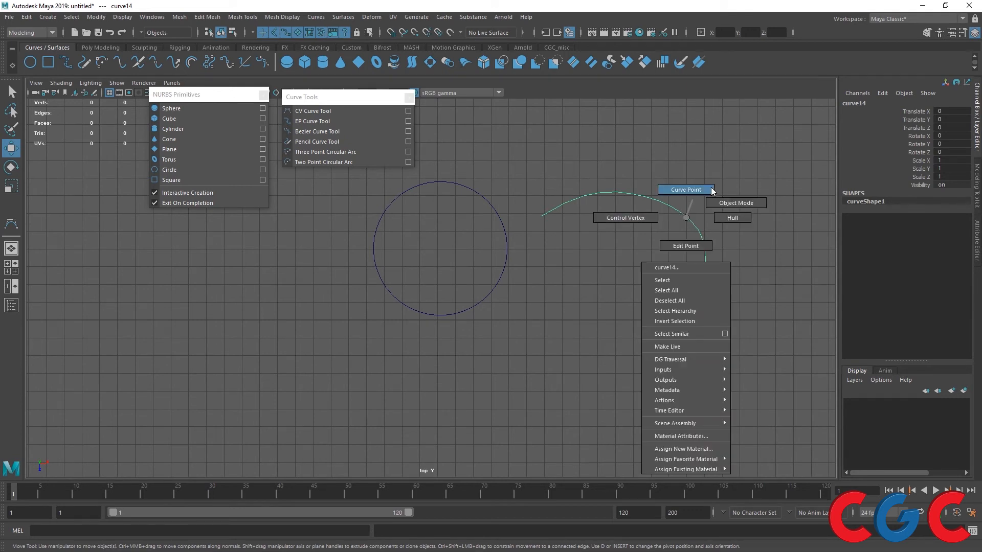
{"action": "left_click", "coordinate": [476, 192]}
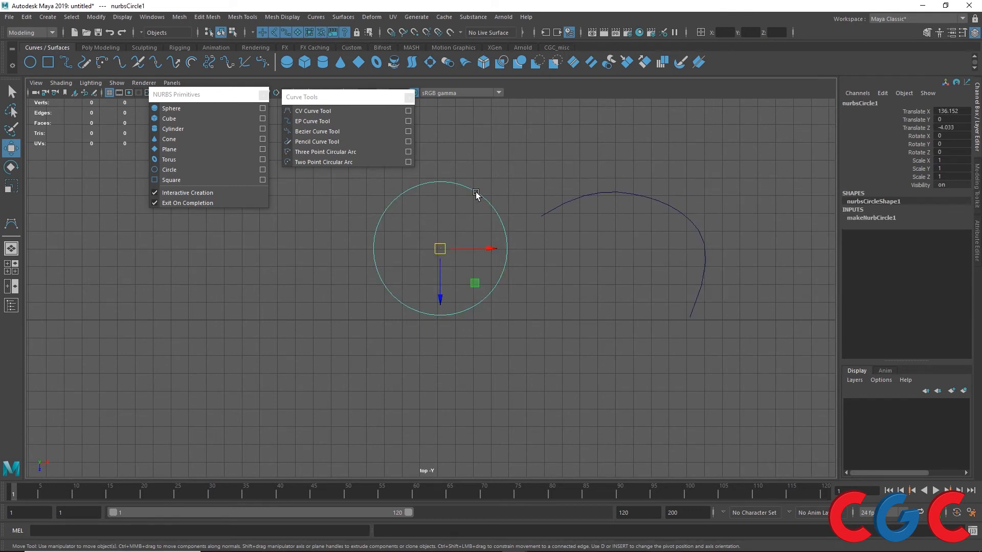
{"action": "right_click", "coordinate": [477, 193]}
{"action": "left_click", "coordinate": [658, 200]}
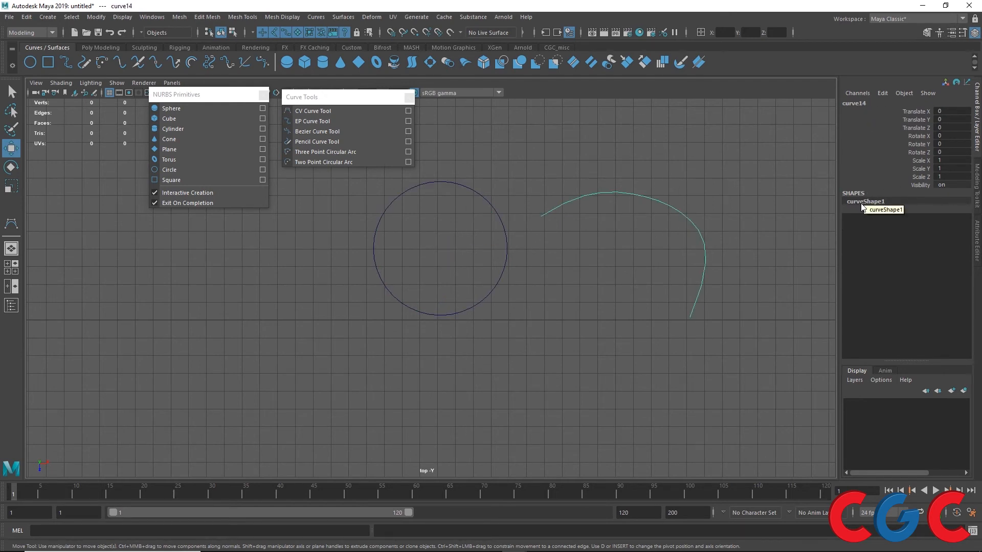
{"action": "left_click_drag", "start_coordinate": [518, 182], "coordinate": [472, 210]}
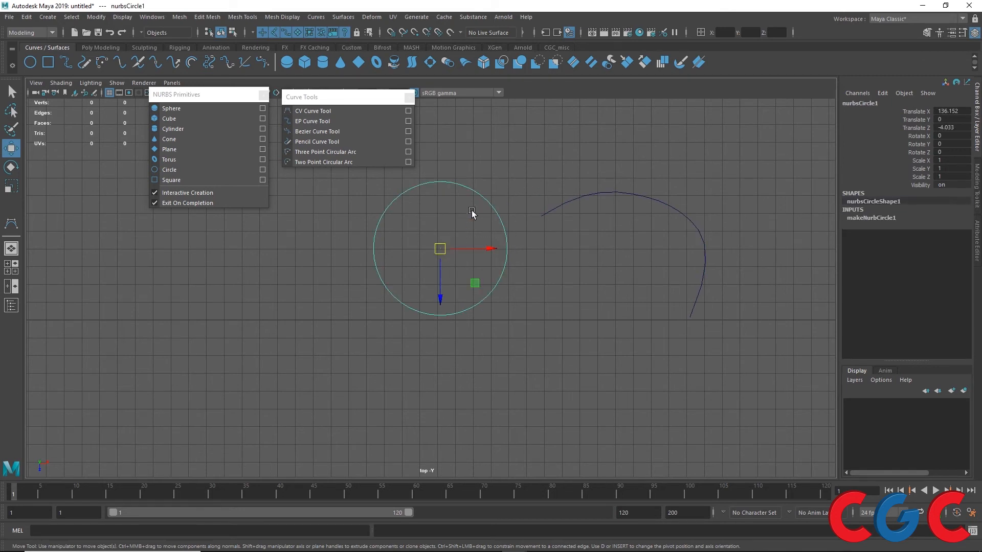
{"action": "left_click", "coordinate": [863, 217]}
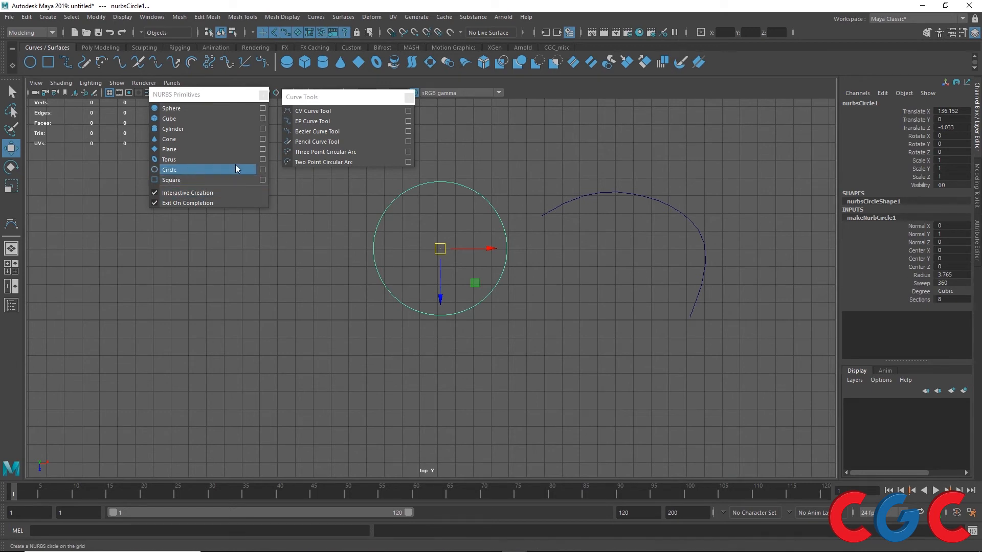
Draw a linear NURBS circle with a 360 sweep angle and 8 sections below the first circle and the open curve.
{"action": "left_click", "coordinate": [263, 170]}
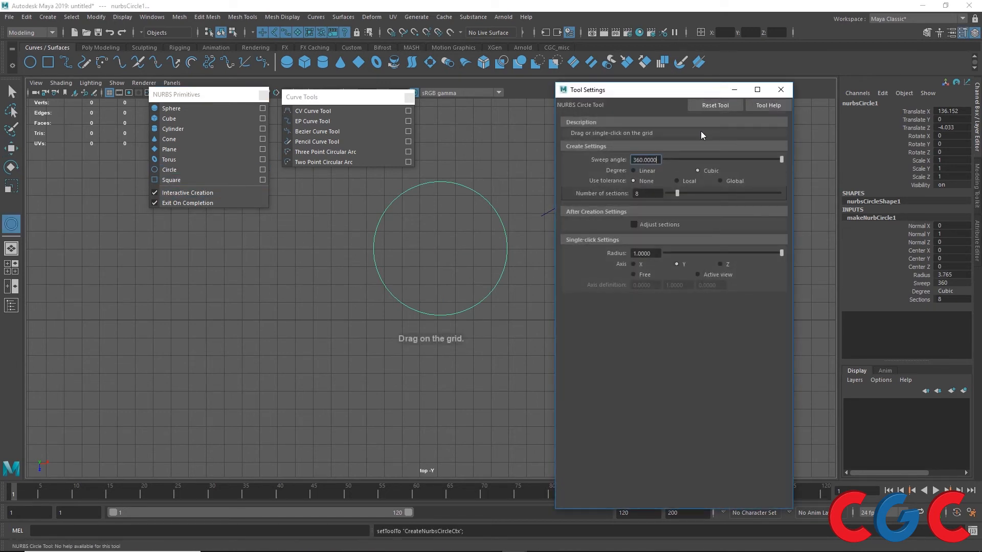
{"action": "left_click_drag", "start_coordinate": [642, 91], "coordinate": [241, 134]}
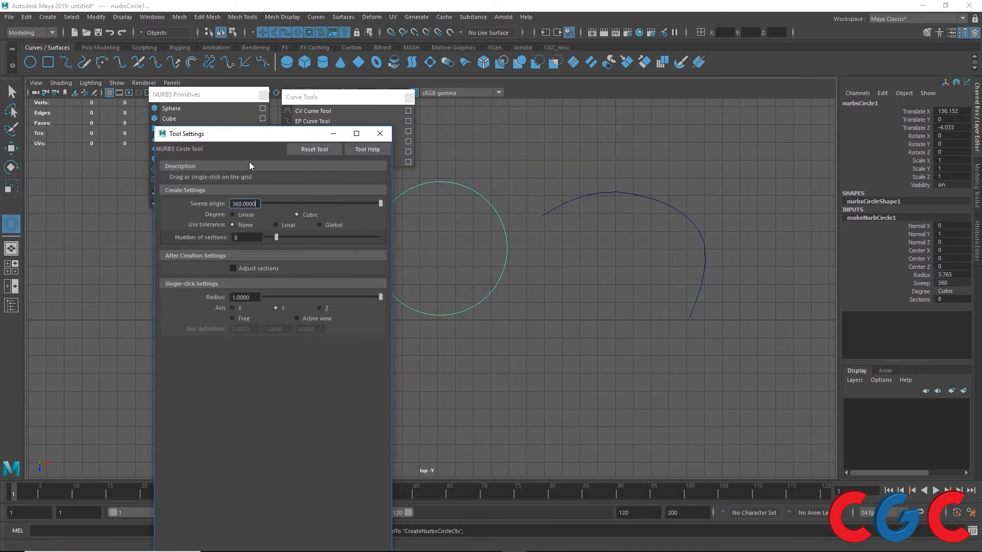
{"action": "left_click_drag", "start_coordinate": [259, 203], "coordinate": [222, 206]}
{"action": "left_click_drag", "start_coordinate": [281, 137], "coordinate": [196, 138]}
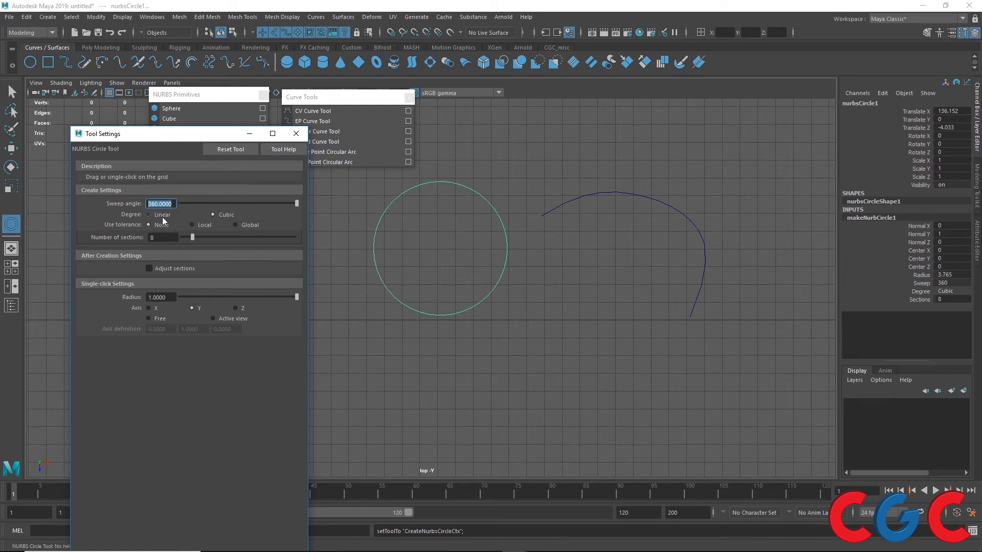
{"action": "left_click_drag", "start_coordinate": [561, 338], "coordinate": [592, 309]}
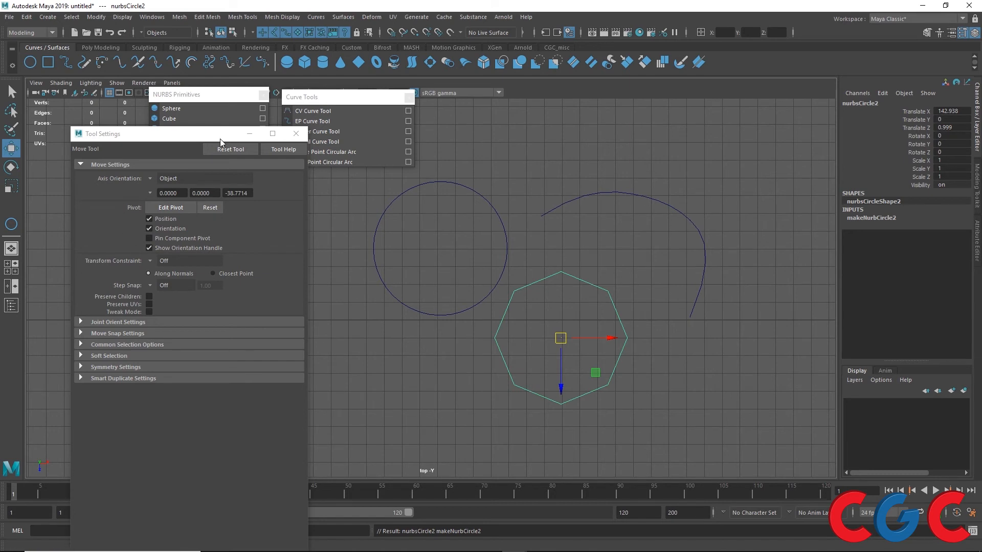
Reopen the NURBS Circle options and examine the tolerance and number of sections settings.
{"action": "left_click_drag", "start_coordinate": [221, 134], "coordinate": [172, 282]}
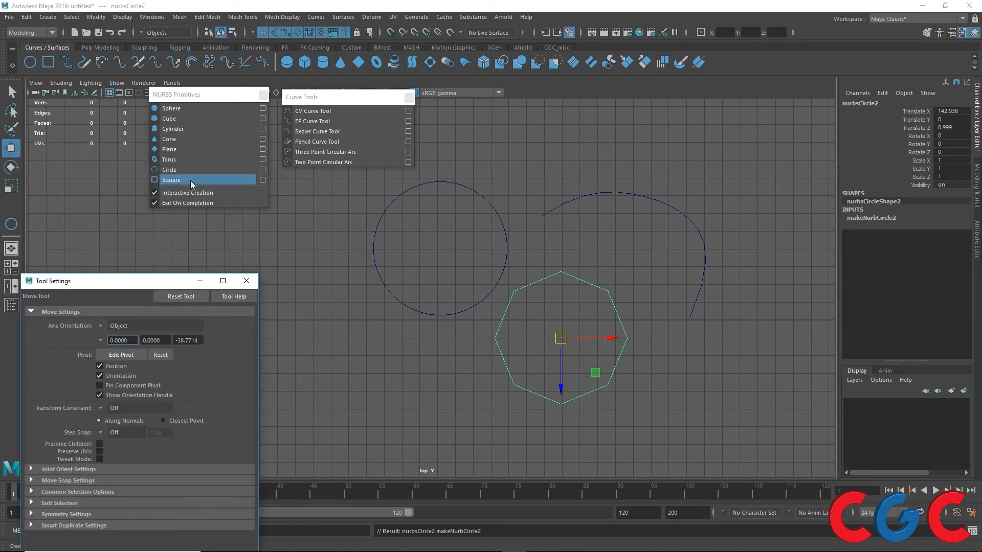
{"action": "left_click", "coordinate": [262, 170]}
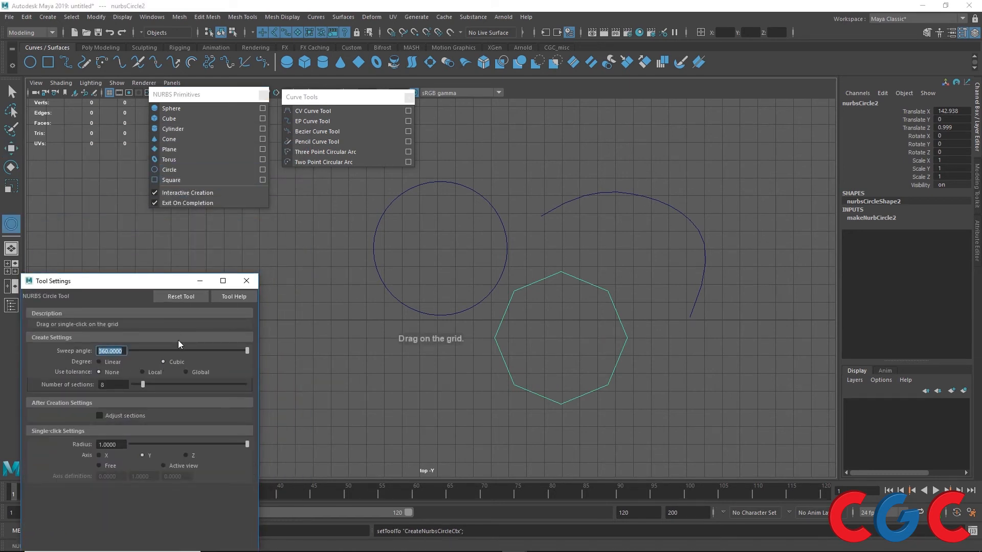
{"action": "left_click_drag", "start_coordinate": [176, 282], "coordinate": [246, 212]}
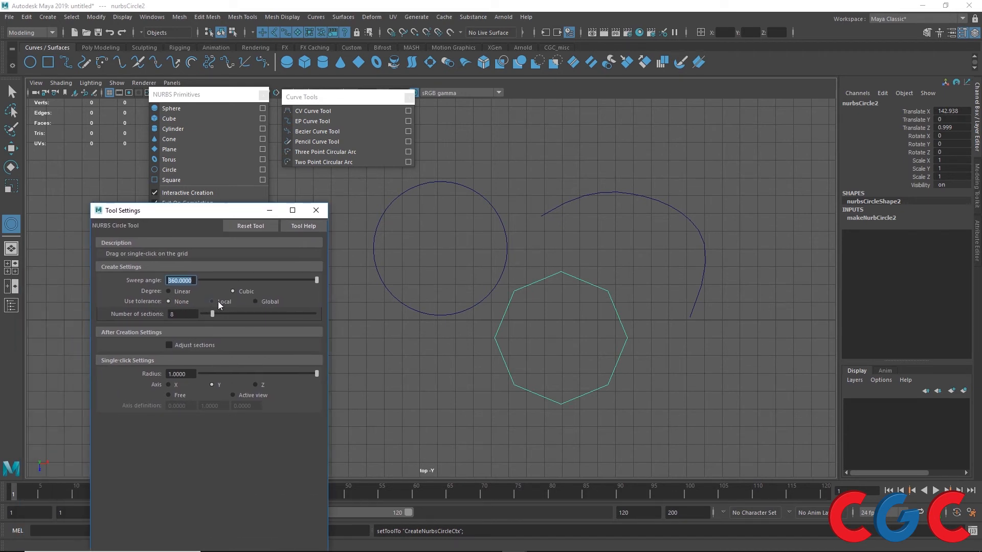
{"action": "key", "text": "Tab"}
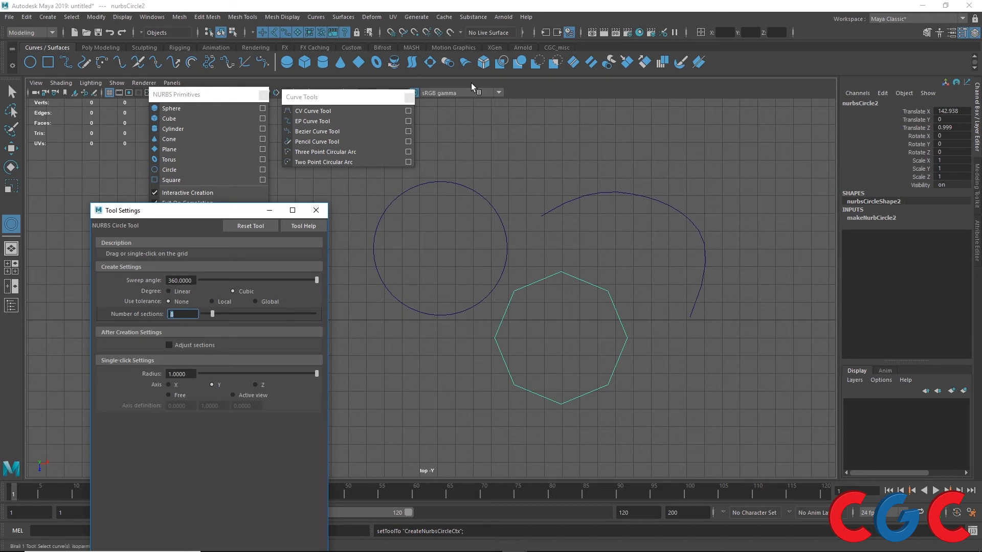
Draw a three point circular arc with 8 sections in the empty area beside the existing curves and display its control vertices.
{"action": "left_click", "coordinate": [319, 153]}
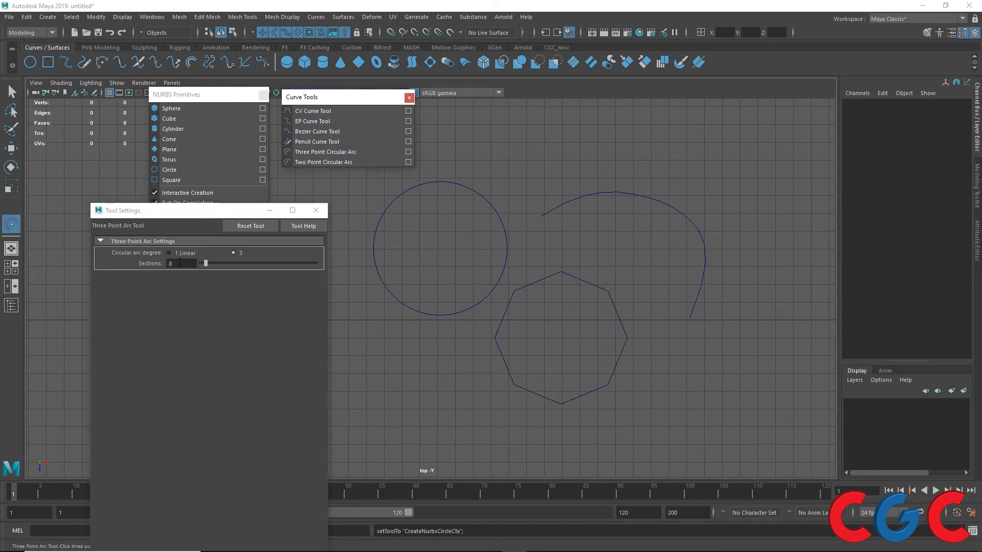
{"action": "middle_click_drag", "start_coordinate": [684, 136], "coordinate": [547, 242], "text": "alt"}
{"action": "left_click", "coordinate": [549, 239]}
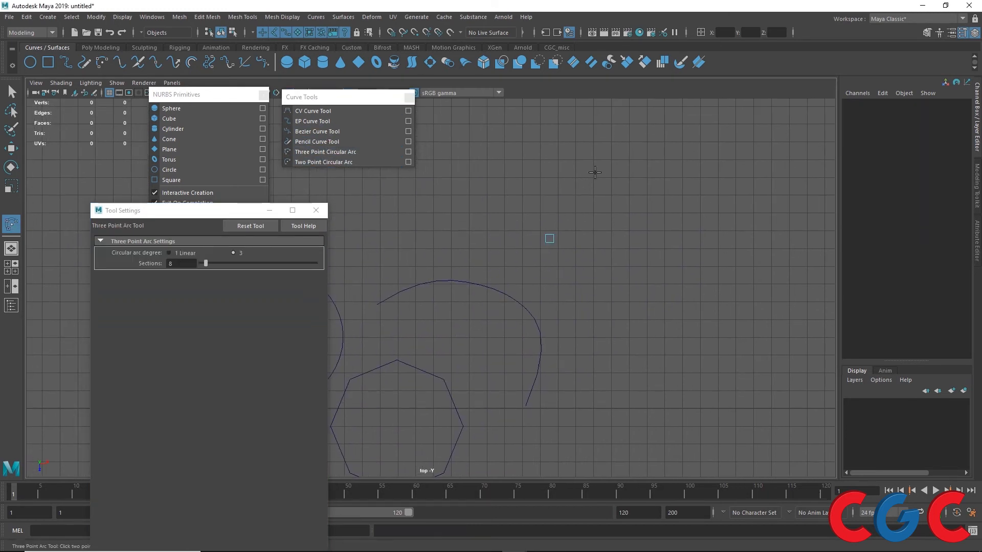
{"action": "left_click", "coordinate": [604, 158]}
{"action": "left_click", "coordinate": [691, 155]}
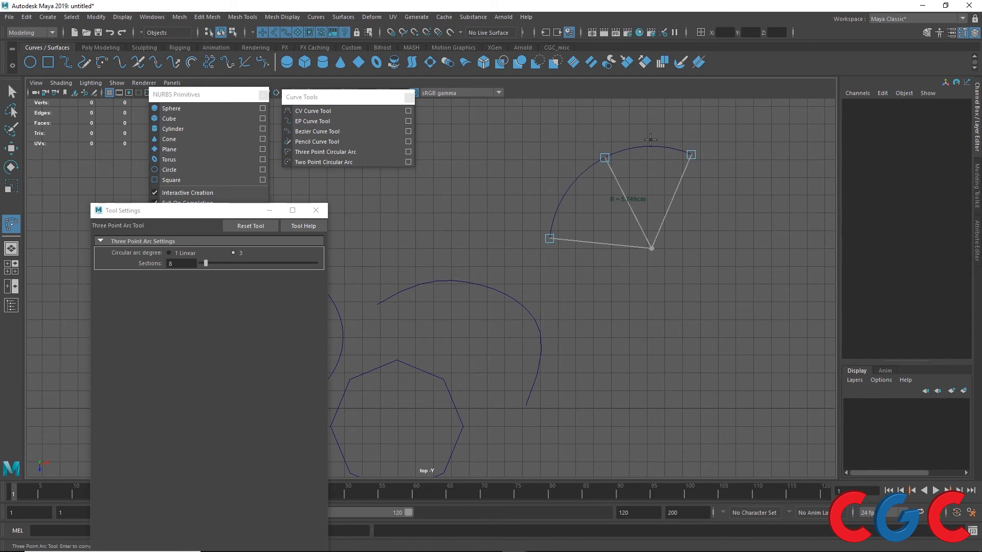
{"action": "right_click_drag", "start_coordinate": [651, 141], "coordinate": [597, 148]}
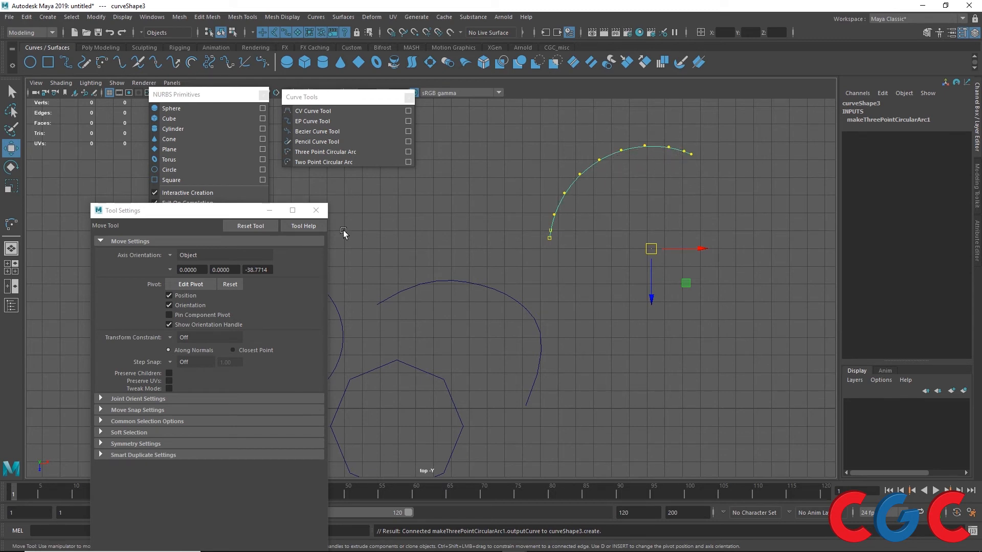
Draw a second three point circular arc with 4 sections below the first arc and display its control vertices.
{"action": "left_click", "coordinate": [404, 153]}
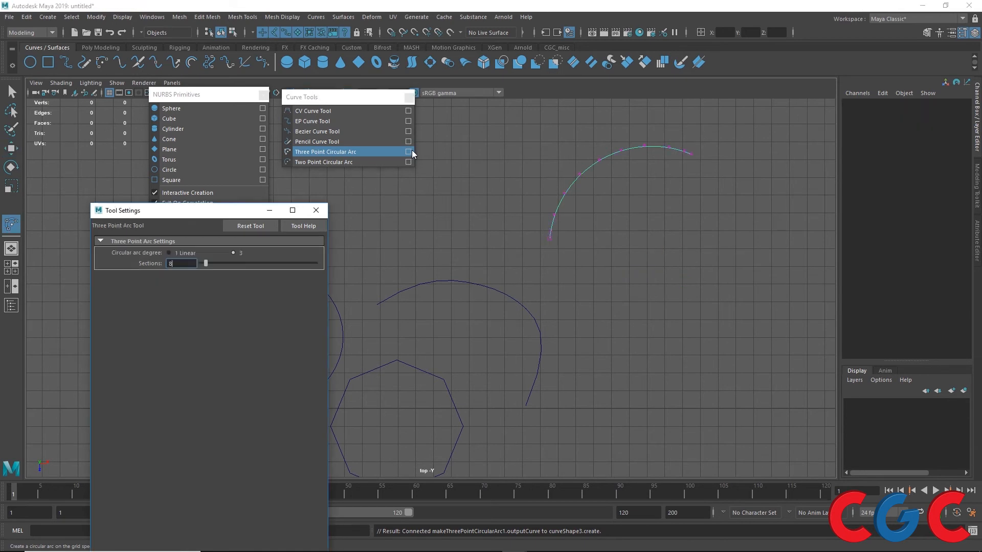
{"action": "left_click", "coordinate": [612, 326]}
{"action": "left_click", "coordinate": [649, 221]}
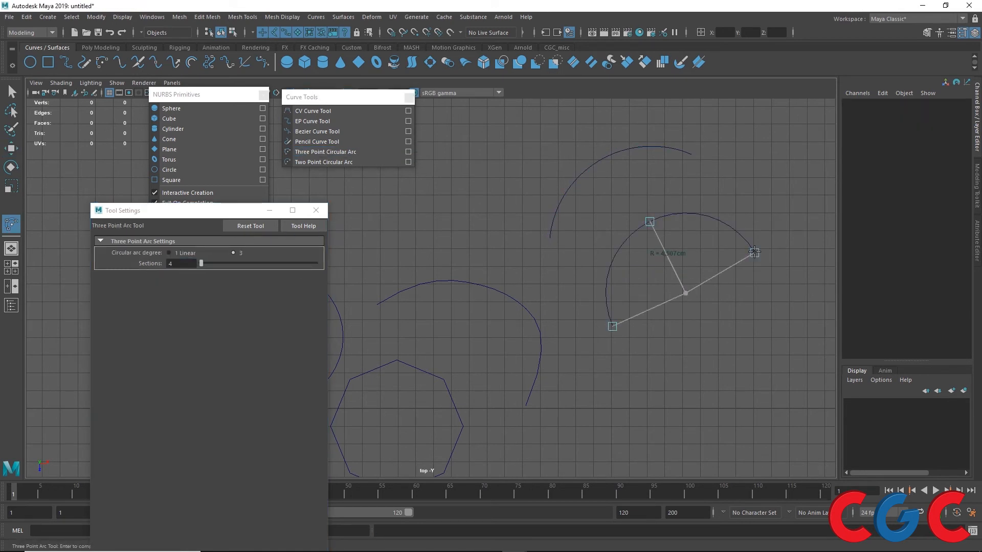
{"action": "left_click", "coordinate": [754, 253]}
{"action": "key", "text": "Return"}
{"action": "right_click_drag", "start_coordinate": [687, 235], "coordinate": [627, 233]}
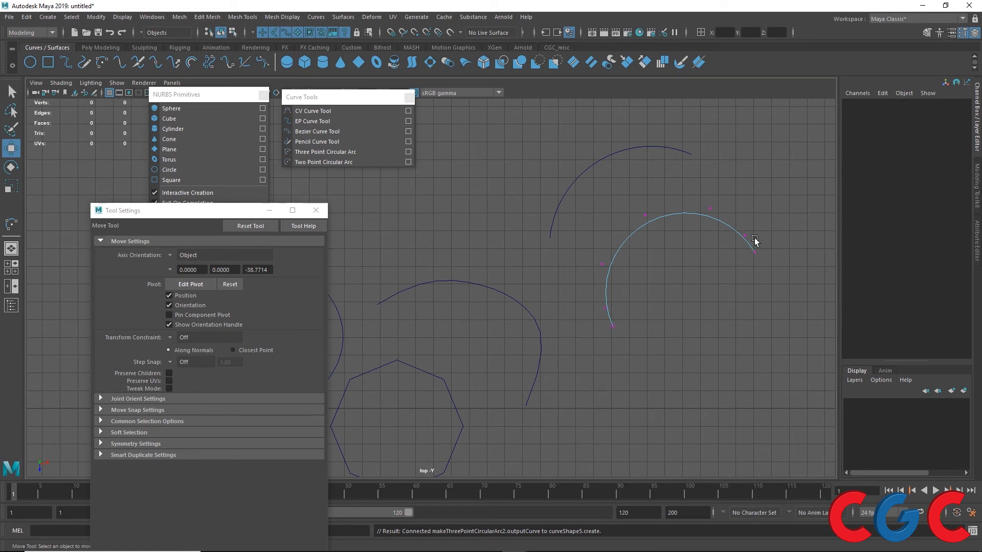
Close the Three Point Arc settings and open the NURBS Circle options to examine the single-click radius and axis settings.
{"action": "left_click", "coordinate": [404, 151]}
{"action": "left_click", "coordinate": [316, 211]}
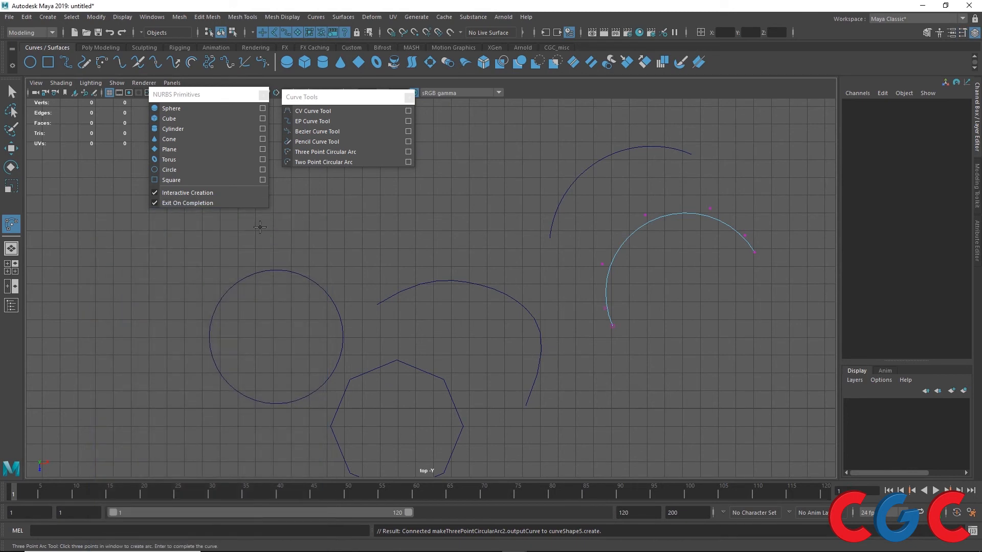
{"action": "left_click", "coordinate": [261, 170]}
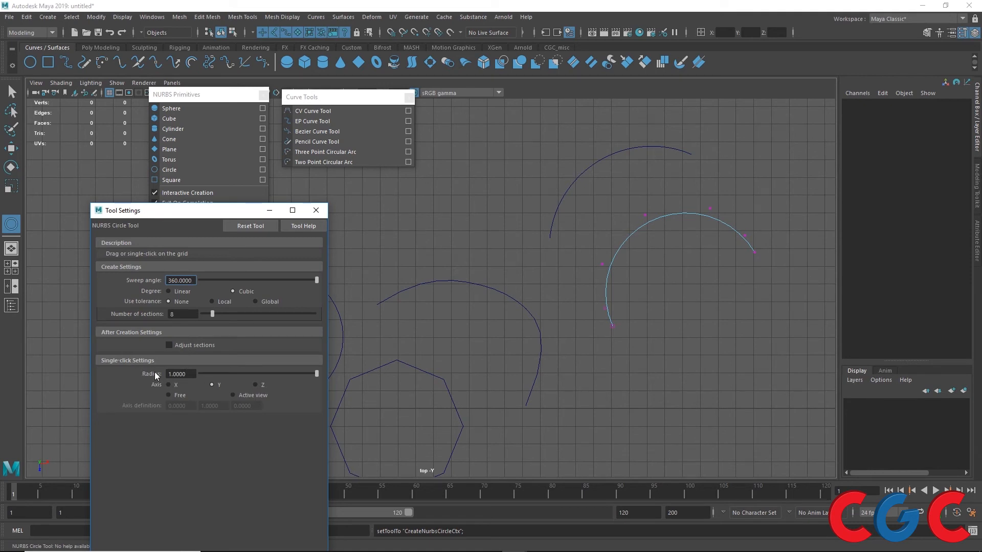
{"action": "left_click", "coordinate": [190, 95]}
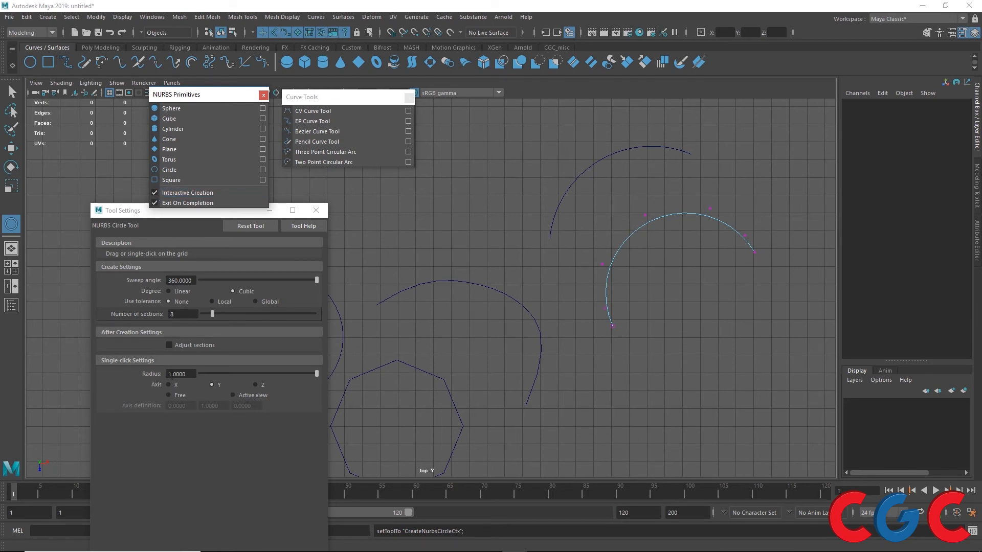
Switch to the full perspective view and place a single-click NURBS circle of radius 1 at the grid's centre.
{"action": "middle_click_drag", "start_coordinate": [423, 247], "coordinate": [650, 137], "text": "alt"}
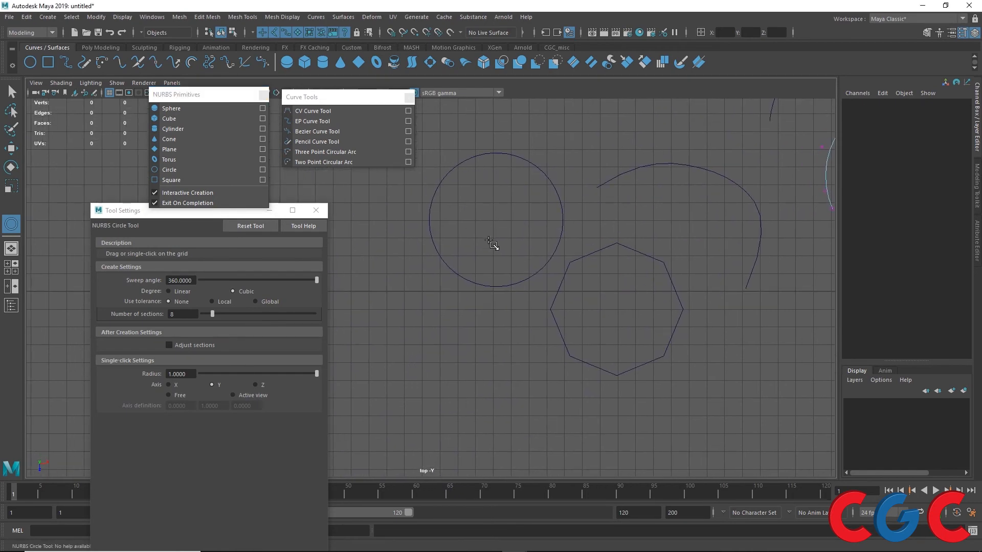
{"action": "middle_click_drag", "start_coordinate": [489, 240], "coordinate": [633, 230], "text": "alt"}
{"action": "scroll", "coordinate": [543, 235], "scroll_direction": "down", "scroll_amount": 10}
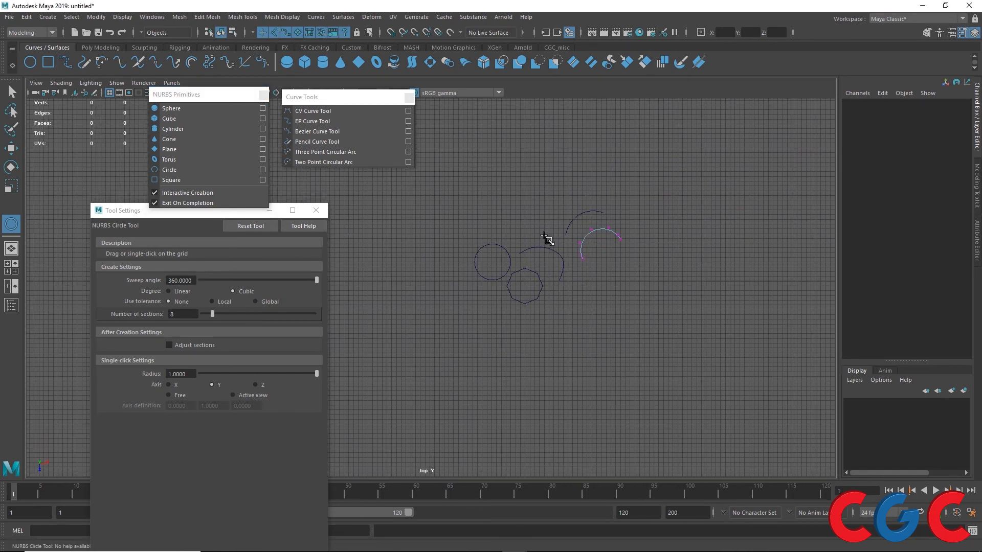
{"action": "key", "text": "Return"}
{"action": "key", "text": "space"}
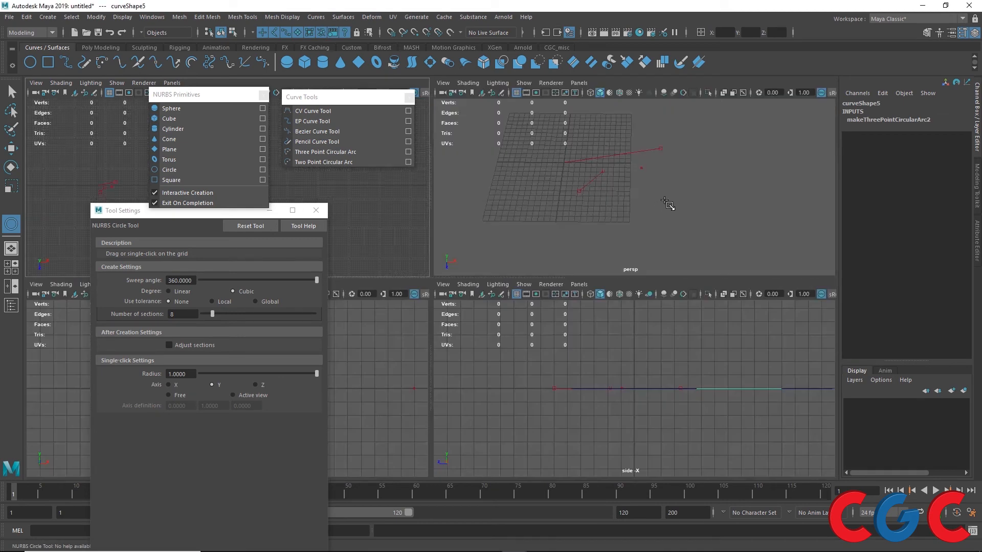
{"action": "key", "text": "space"}
{"action": "left_click_drag", "start_coordinate": [458, 253], "coordinate": [467, 253], "text": "alt"}
{"action": "middle_click_drag", "start_coordinate": [467, 252], "coordinate": [658, 212], "text": "alt"}
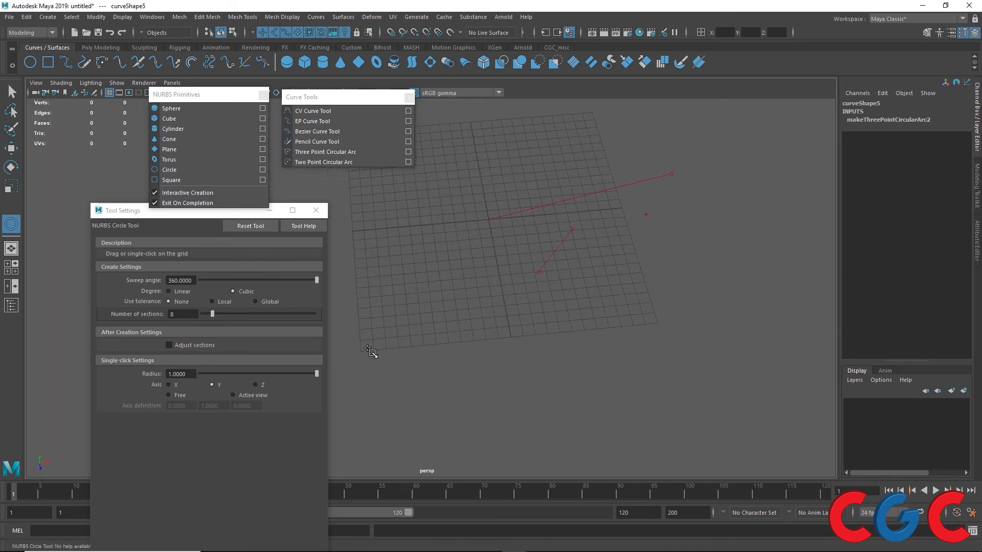
{"action": "left_click", "coordinate": [490, 222]}
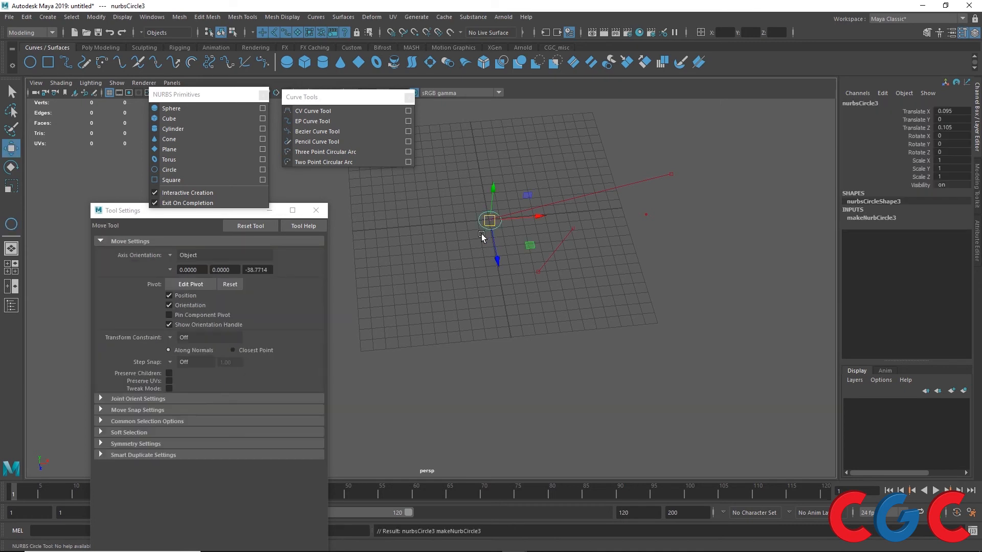
Set the NURBS Circle single-click radius to 5 and place another circle at the grid's centre.
{"action": "left_click", "coordinate": [253, 169]}
{"action": "left_click_drag", "start_coordinate": [190, 374], "coordinate": [125, 374]}
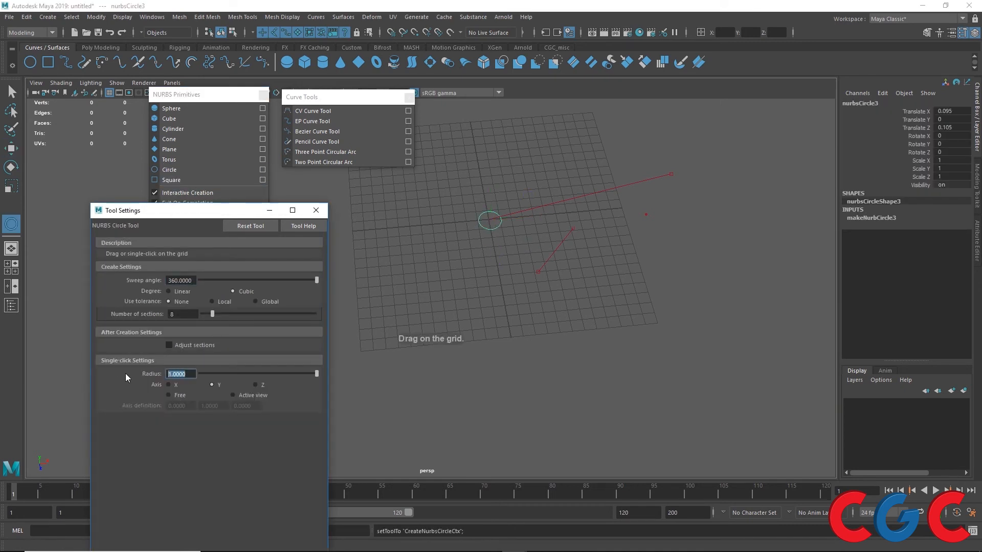
{"action": "type", "text": "5"}
{"action": "key", "text": "Return"}
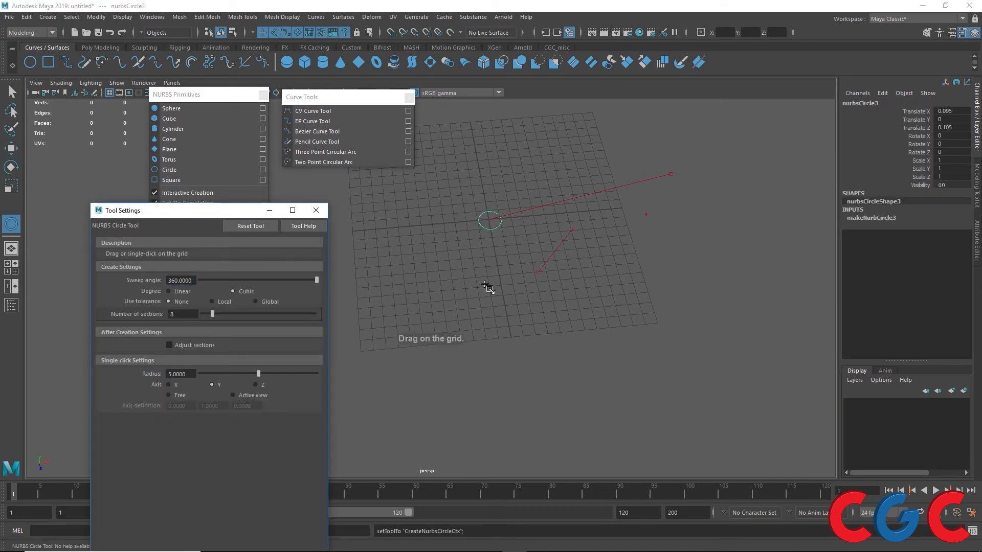
{"action": "left_click", "coordinate": [489, 220]}
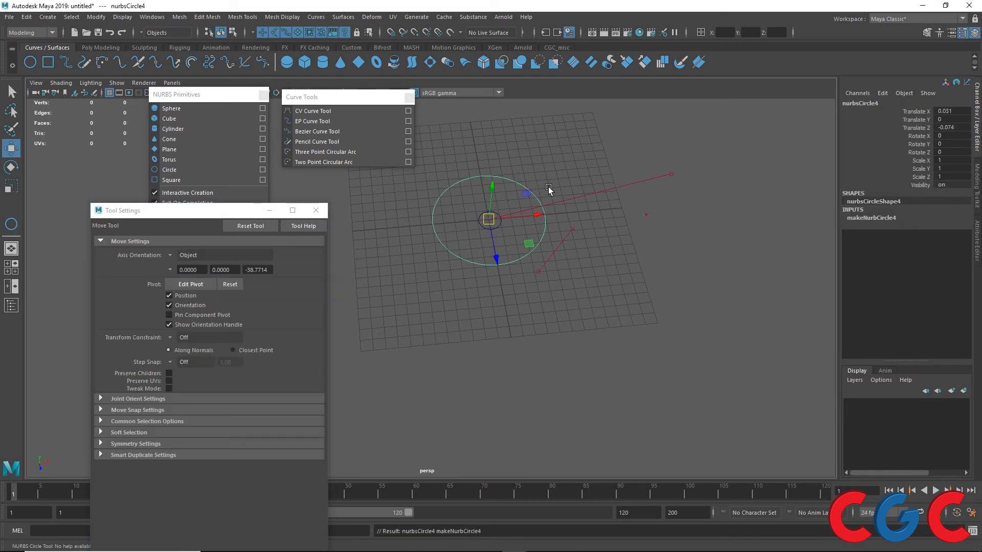
Draw a cubic NURBS square with 1 span per side at the grid's near corner, and close the tool settings.
{"action": "left_click", "coordinate": [256, 169]}
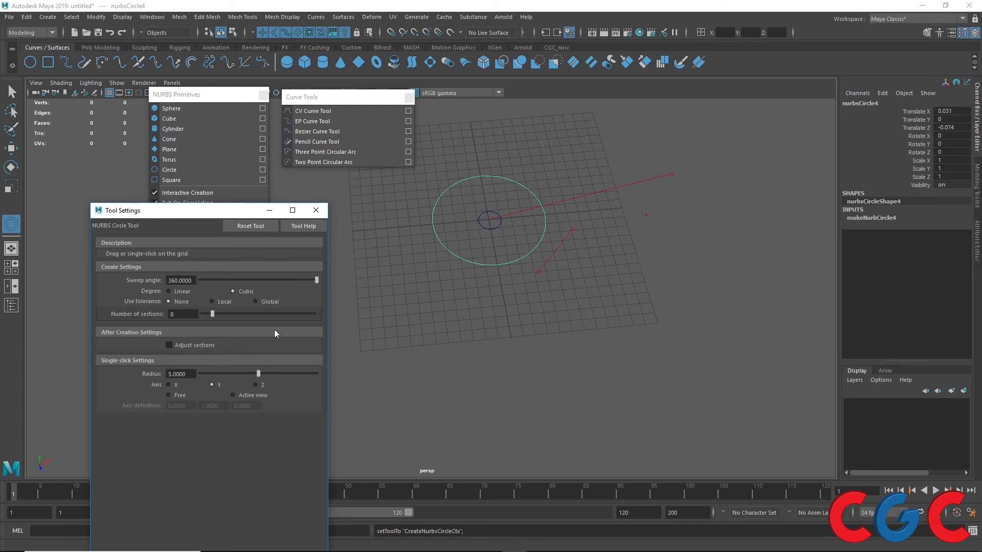
{"action": "left_click", "coordinate": [316, 211]}
{"action": "left_click", "coordinate": [261, 180]}
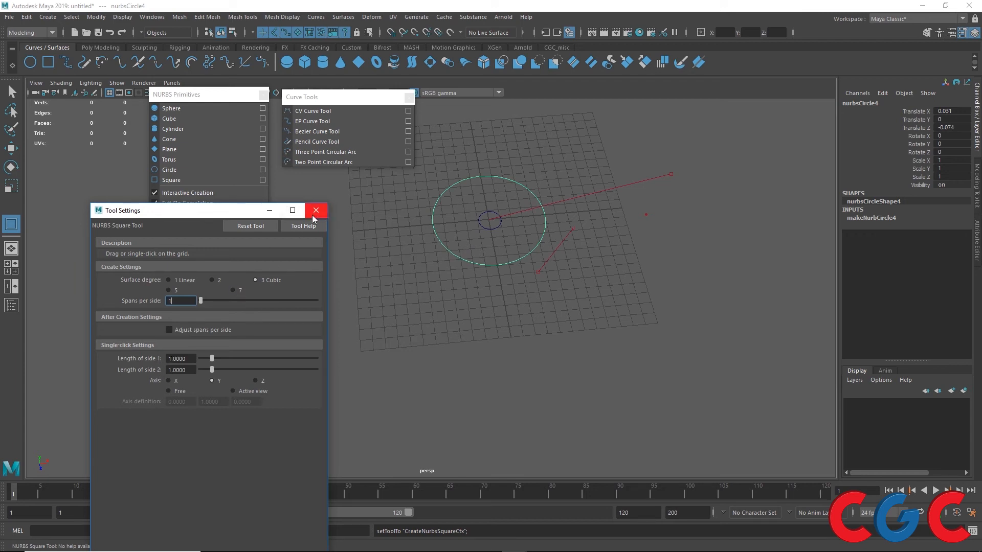
{"action": "left_click", "coordinate": [202, 180]}
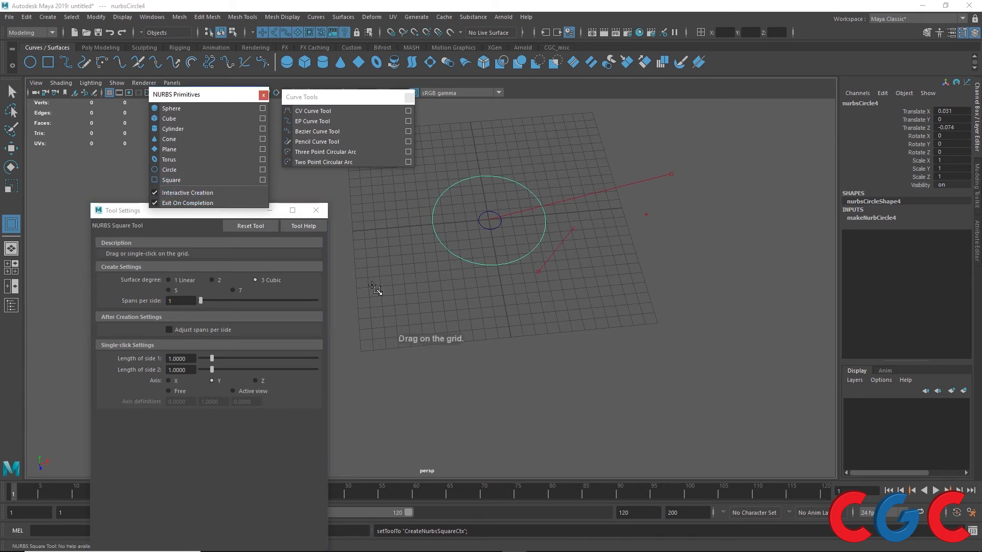
{"action": "left_click_drag", "start_coordinate": [377, 285], "coordinate": [469, 359]}
{"action": "left_click", "coordinate": [317, 210]}
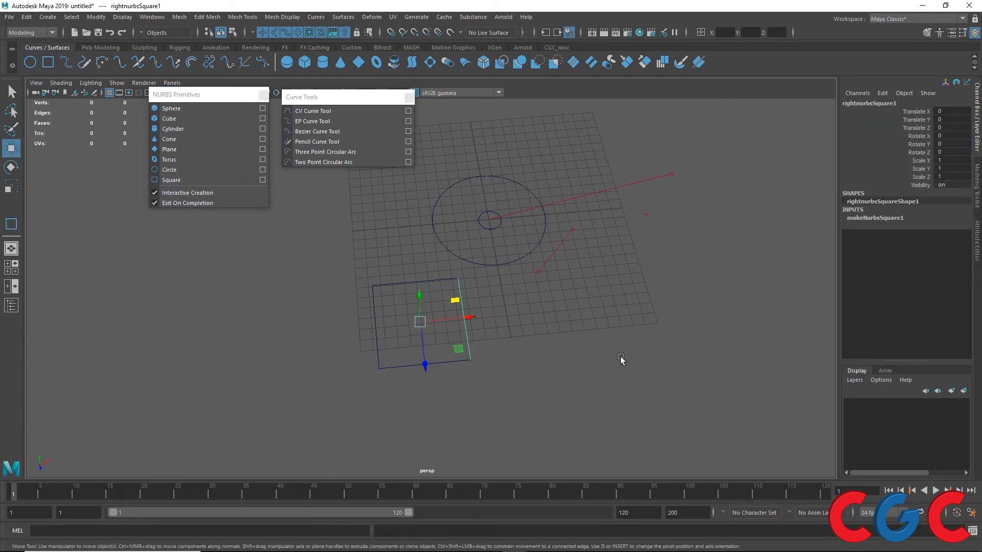
Set both side lengths of the NURBS square to 10 in its creation inputs.
{"action": "left_click", "coordinate": [867, 218]}
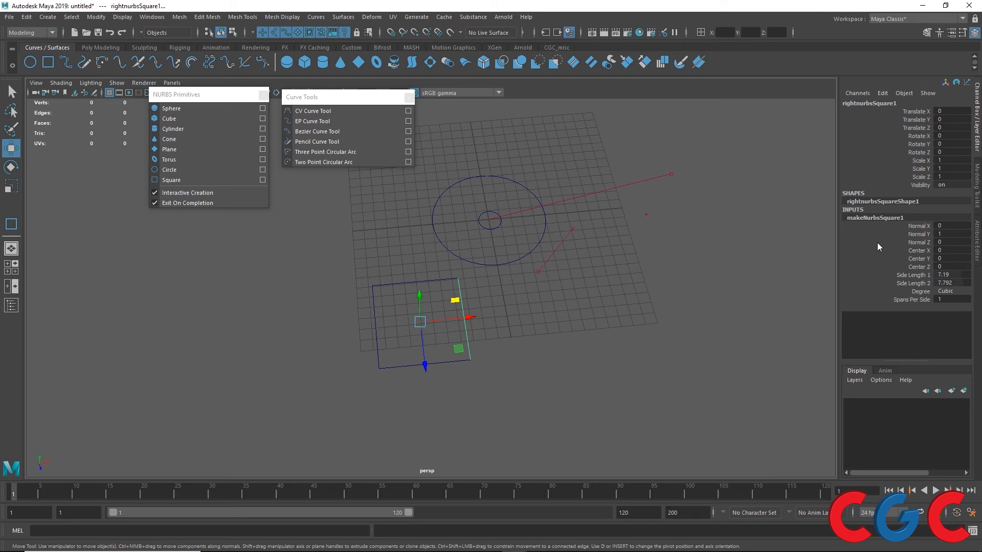
{"action": "left_click", "coordinate": [915, 278]}
{"action": "middle_click_drag", "start_coordinate": [640, 340], "coordinate": [657, 329]}
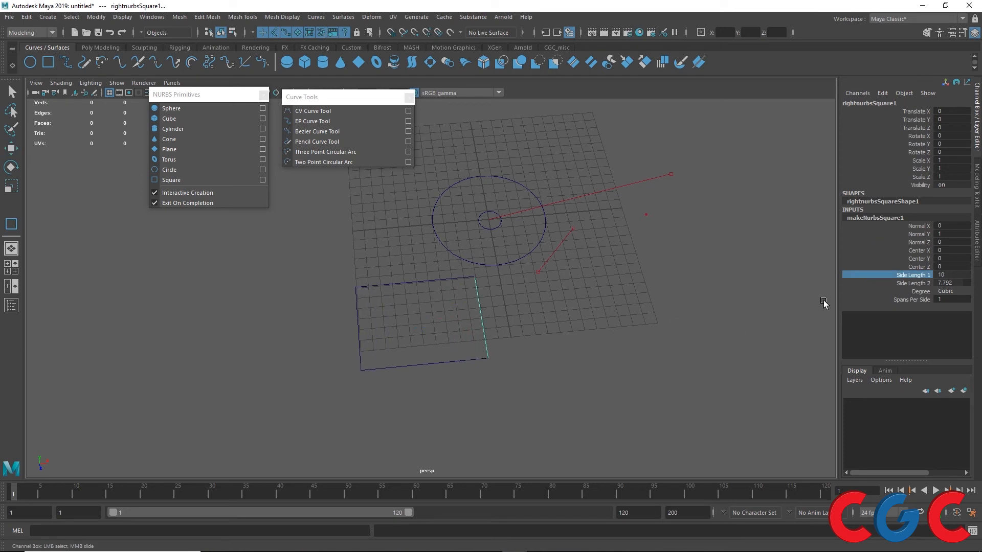
{"action": "left_click", "coordinate": [913, 283]}
{"action": "middle_click_drag", "start_coordinate": [583, 368], "coordinate": [654, 365]}
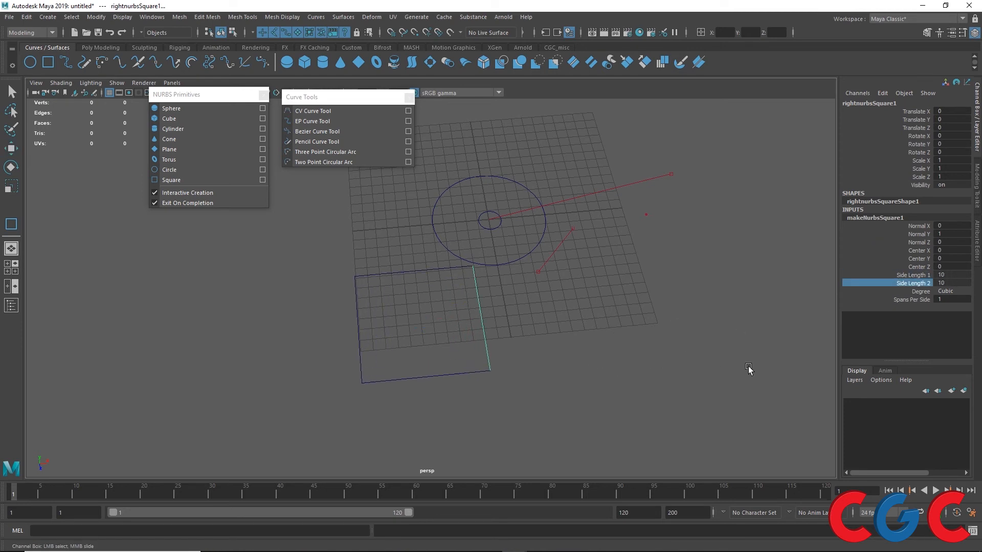
{"action": "middle_click_drag", "start_coordinate": [516, 362], "coordinate": [616, 363]}
Select the larger NURBS circle at the grid's centre and set its radius to 6.7.
{"action": "left_click", "coordinate": [486, 190]}
{"action": "key", "text": "w"}
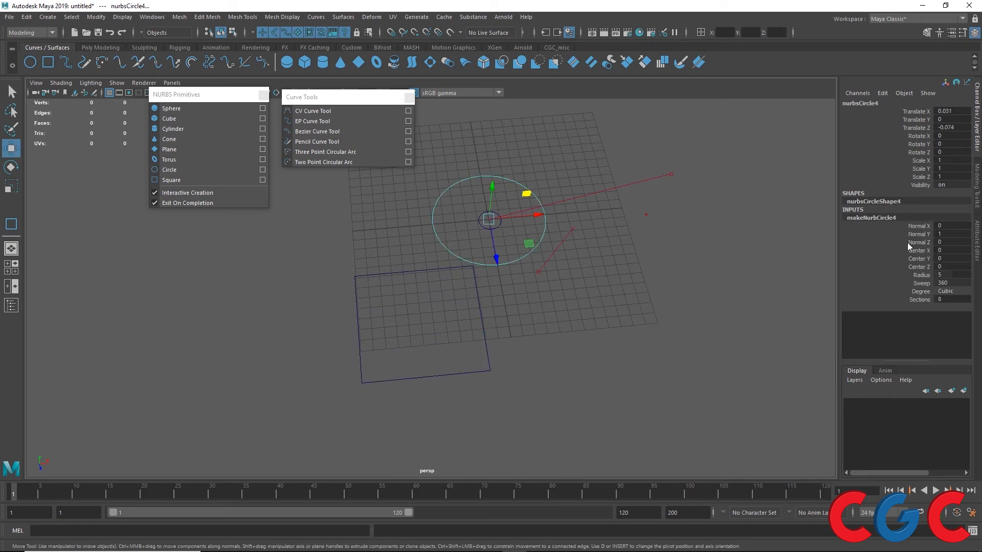
{"action": "left_click", "coordinate": [922, 276]}
{"action": "mouse_move", "coordinate": [675, 265]}
{"action": "middle_mouse_down"}
{"action": "mouse_move", "coordinate": [697, 266]}
{"action": "mouse_move", "coordinate": [684, 264]}
{"action": "middle_mouse_up"}
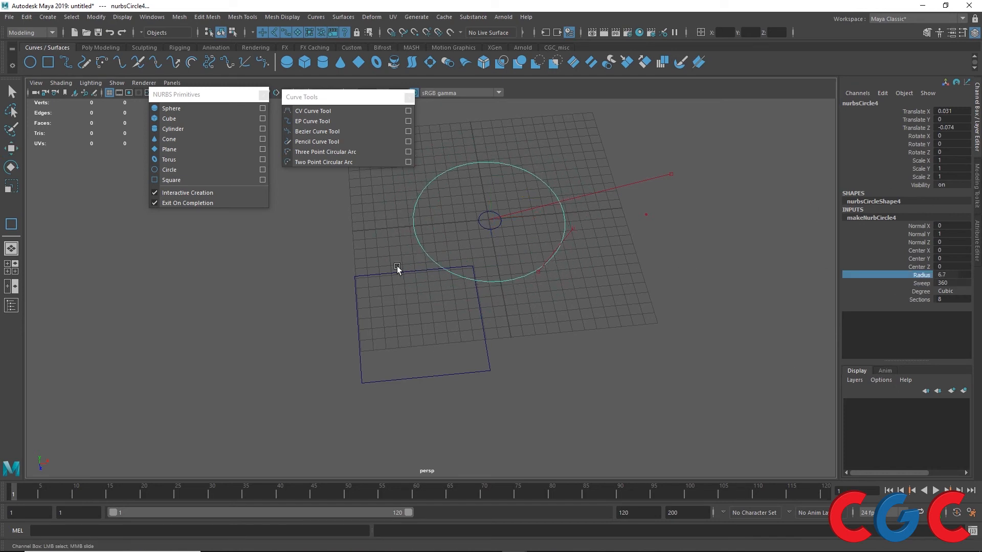
Try adjusting the larger circle's sweep, and switch its degree to Linear and back to Cubic.
{"action": "left_click", "coordinate": [924, 284]}
{"action": "middle_click_drag", "start_coordinate": [685, 343], "coordinate": [629, 347]}
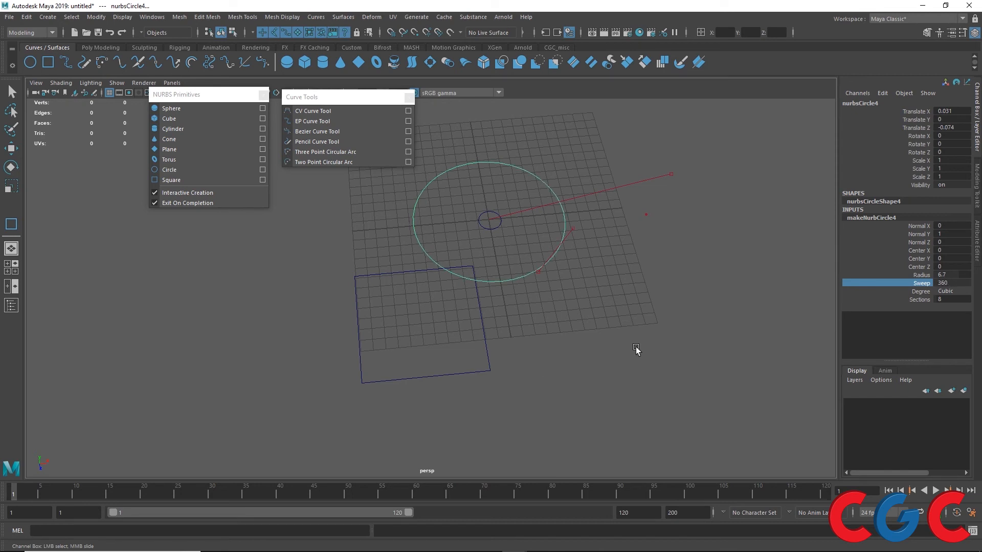
{"action": "left_click", "coordinate": [946, 291]}
{"action": "left_click", "coordinate": [948, 302]}
{"action": "left_click", "coordinate": [947, 291]}
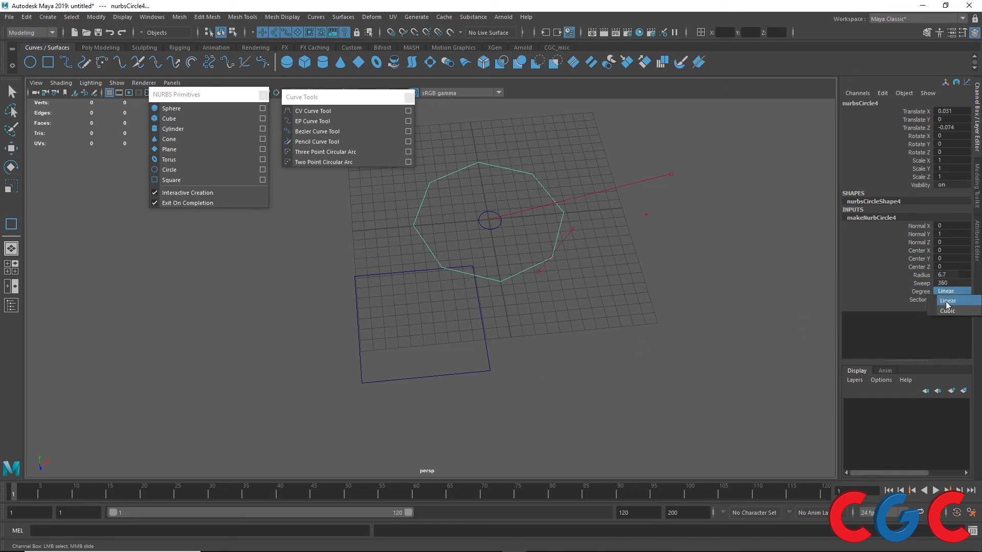
{"action": "left_click", "coordinate": [947, 311]}
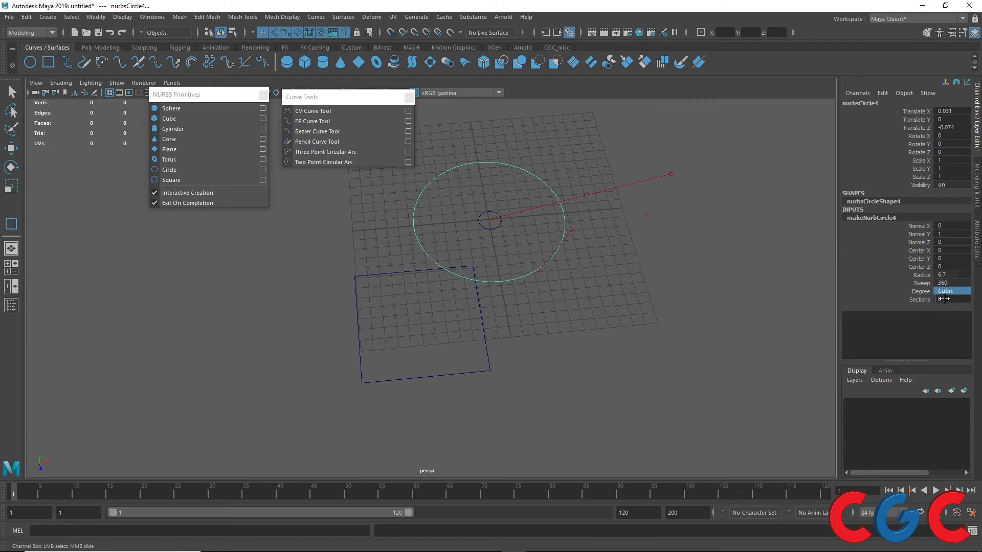
Move three control vertices on the larger circle's far side outward along Z and return to object mode.
{"action": "right_click_drag", "start_coordinate": [529, 179], "coordinate": [450, 178]}
{"action": "key", "text": "w"}
{"action": "middle_click_drag", "start_coordinate": [470, 246], "coordinate": [537, 330], "text": "alt"}
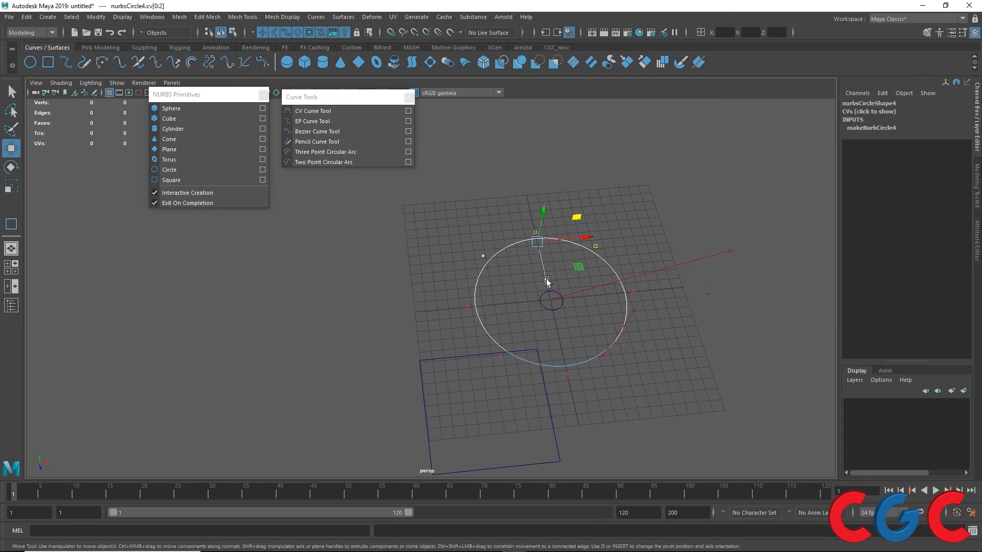
{"action": "left_click_drag", "start_coordinate": [552, 284], "coordinate": [546, 251]}
{"action": "key", "text": "F8"}
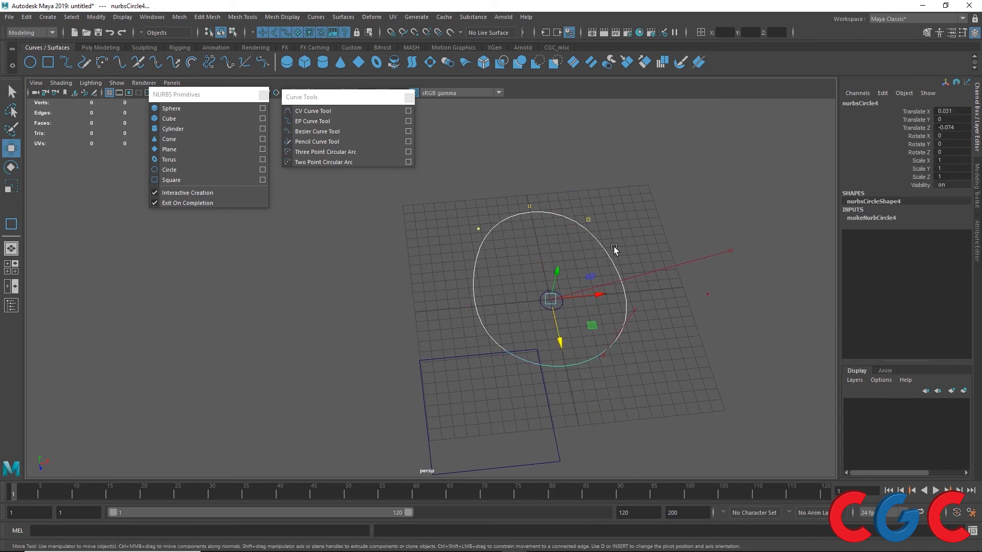
Set the deformed circle's sweep to 357.708 and its sections to 7.
{"action": "left_click", "coordinate": [921, 283]}
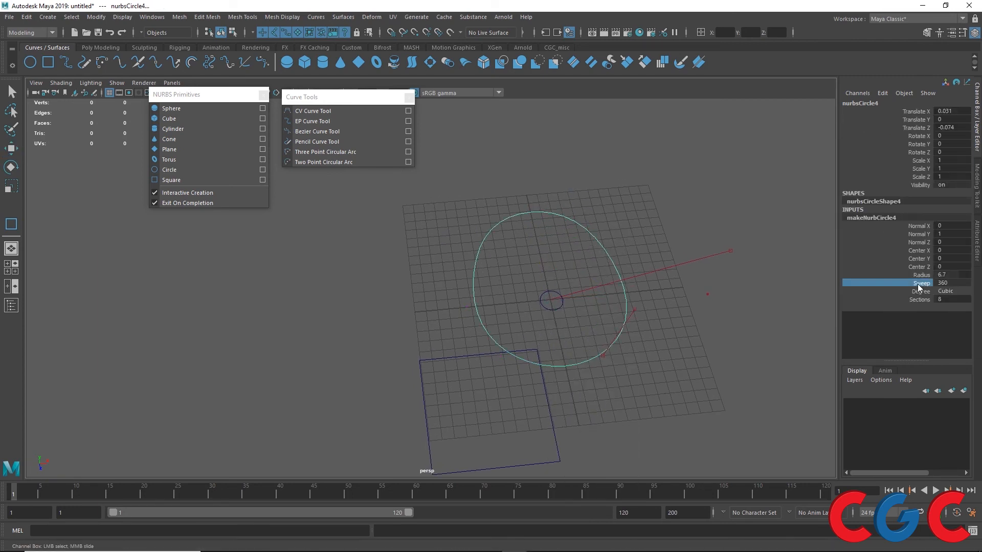
{"action": "middle_click_drag", "start_coordinate": [741, 299], "coordinate": [747, 269]}
{"action": "left_click", "coordinate": [922, 300]}
{"action": "mouse_move", "coordinate": [676, 247]}
{"action": "middle_mouse_down"}
{"action": "mouse_move", "coordinate": [730, 241]}
{"action": "mouse_move", "coordinate": [650, 247]}
{"action": "mouse_move", "coordinate": [698, 241]}
{"action": "mouse_move", "coordinate": [686, 243]}
{"action": "middle_mouse_up"}
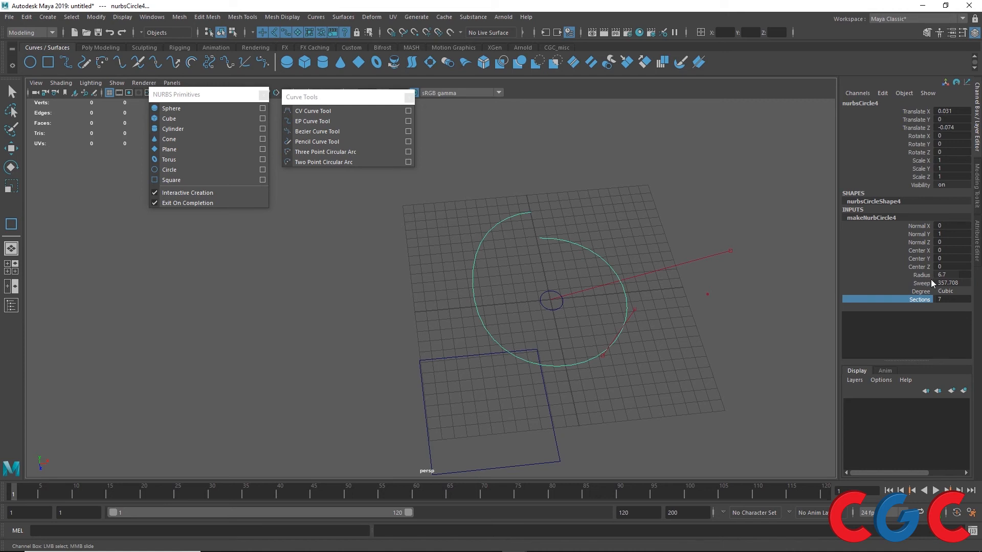
Delete the practice circles and square, and bring up the list of curve editing commands.
{"action": "key", "text": "w"}
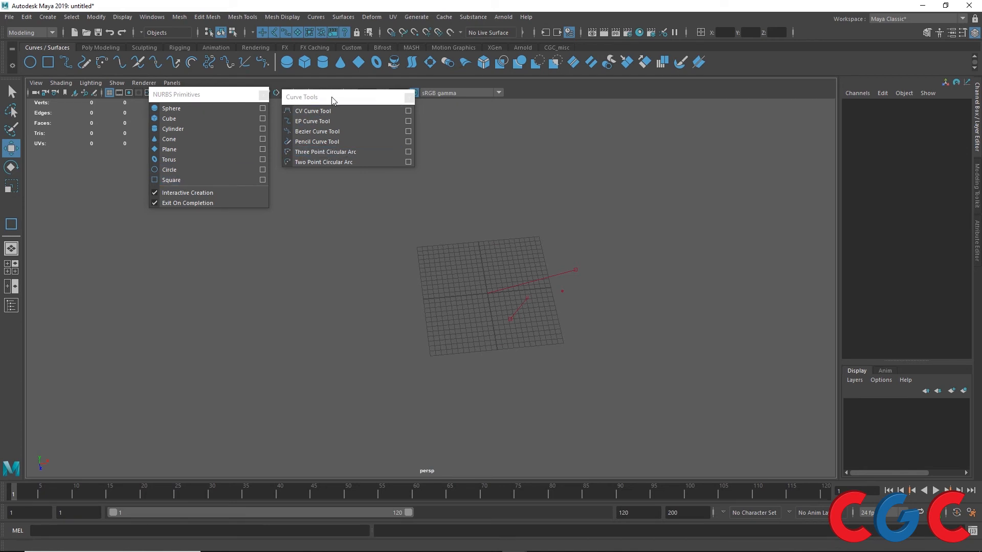
{"action": "left_click", "coordinate": [316, 17]}
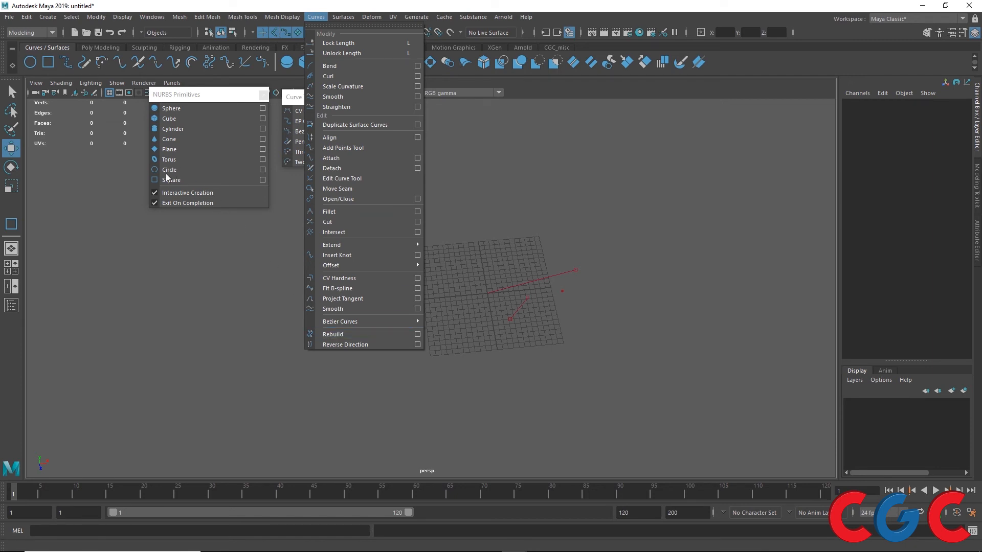
{"action": "left_click", "coordinate": [236, 96]}
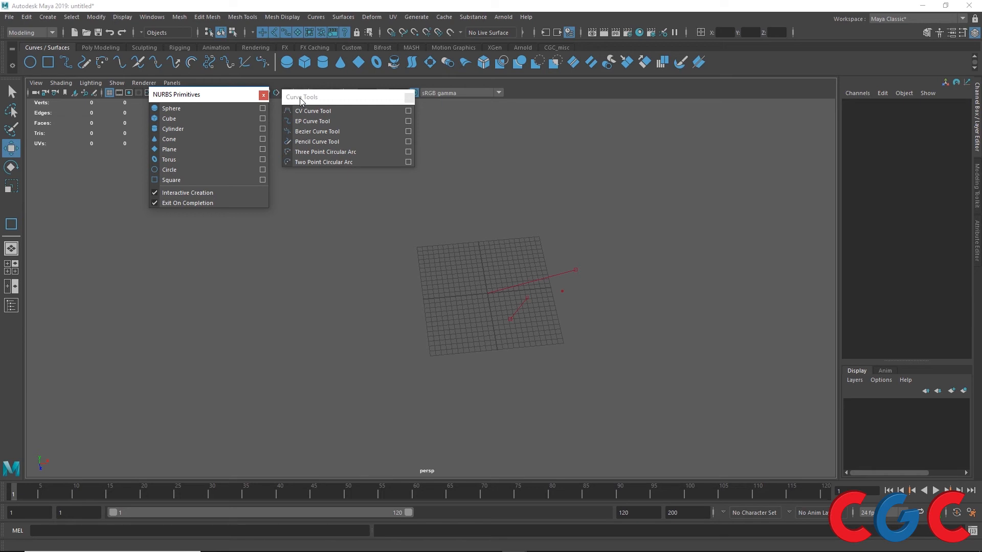
Switch to the full front view and draw a NURBS circle centred near the grid's origin.
{"action": "key", "text": "space"}
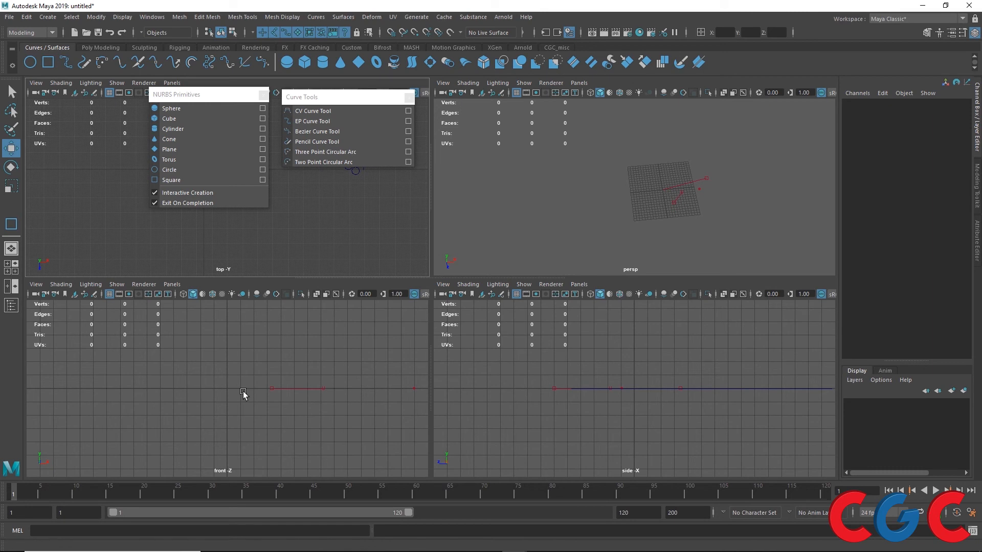
{"action": "key", "text": "space"}
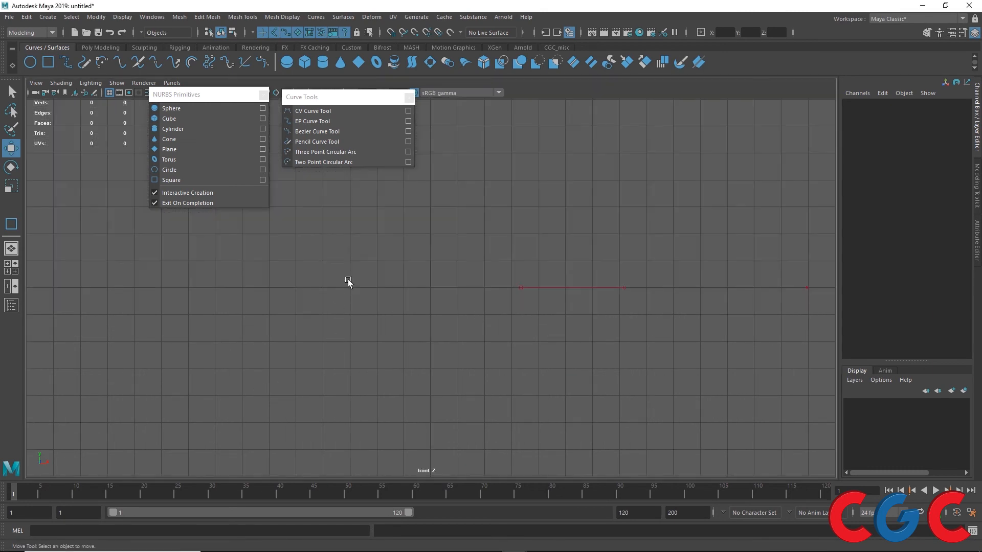
{"action": "middle_click_drag", "start_coordinate": [348, 281], "coordinate": [223, 324], "text": "alt"}
{"action": "left_click", "coordinate": [169, 169]}
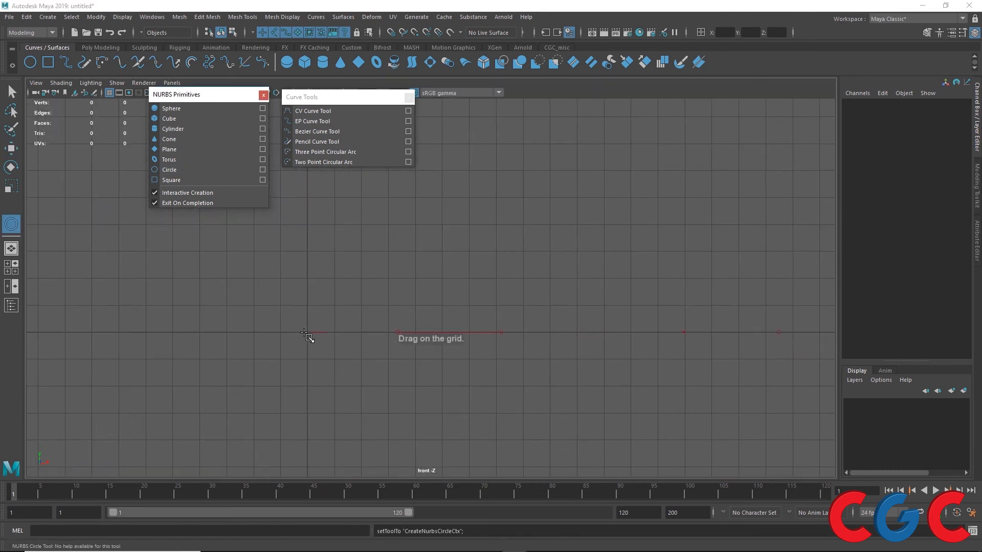
{"action": "left_click_drag", "start_coordinate": [306, 334], "coordinate": [425, 267]}
Duplicate the circle to about X 7.3, and duplicate that copy to about X 3.4, Y 4.7, so all three overlap.
{"action": "scroll", "coordinate": [426, 268], "scroll_direction": "down", "scroll_amount": 2}
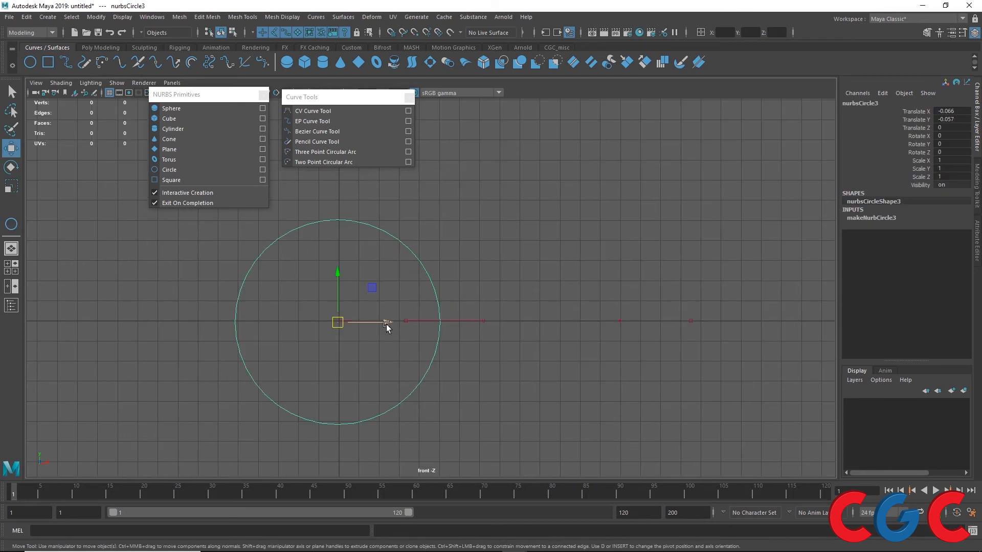
{"action": "mouse_move", "coordinate": [387, 324]}
{"action": "left_mouse_down", "text": "shift"}
{"action": "mouse_move", "coordinate": [553, 338]}
{"action": "mouse_move", "coordinate": [526, 343]}
{"action": "left_mouse_up", "text": "shift"}
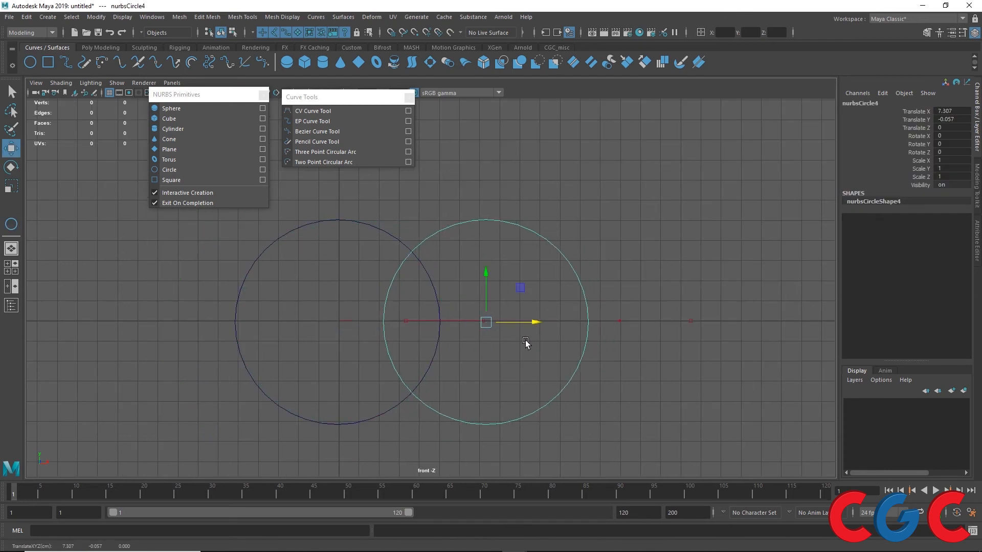
{"action": "scroll", "coordinate": [526, 343], "scroll_direction": "down", "scroll_amount": 4}
{"action": "middle_click_drag", "start_coordinate": [461, 285], "coordinate": [471, 308], "text": "alt"}
{"action": "mouse_move", "coordinate": [475, 329]}
{"action": "left_mouse_down", "text": "shift"}
{"action": "mouse_move", "coordinate": [428, 262]}
{"action": "mouse_move", "coordinate": [428, 272]}
{"action": "left_mouse_up", "text": "shift"}
{"action": "middle_click_drag", "start_coordinate": [438, 327], "coordinate": [451, 284], "text": "alt"}
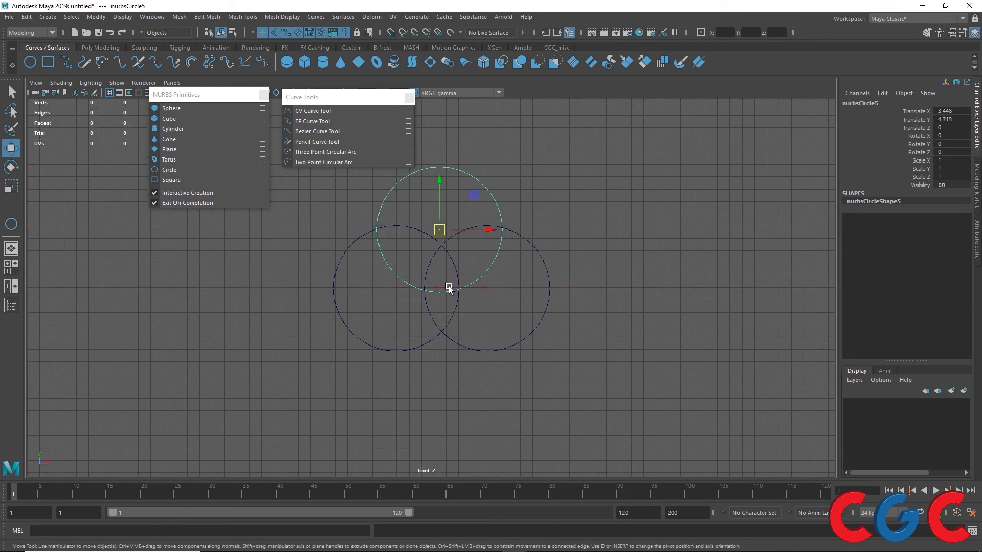
Draw a two-point circular arc of 5.5 cm radius below the circles, flipped so it bulges upward into the two lower circles.
{"action": "left_click", "coordinate": [336, 161]}
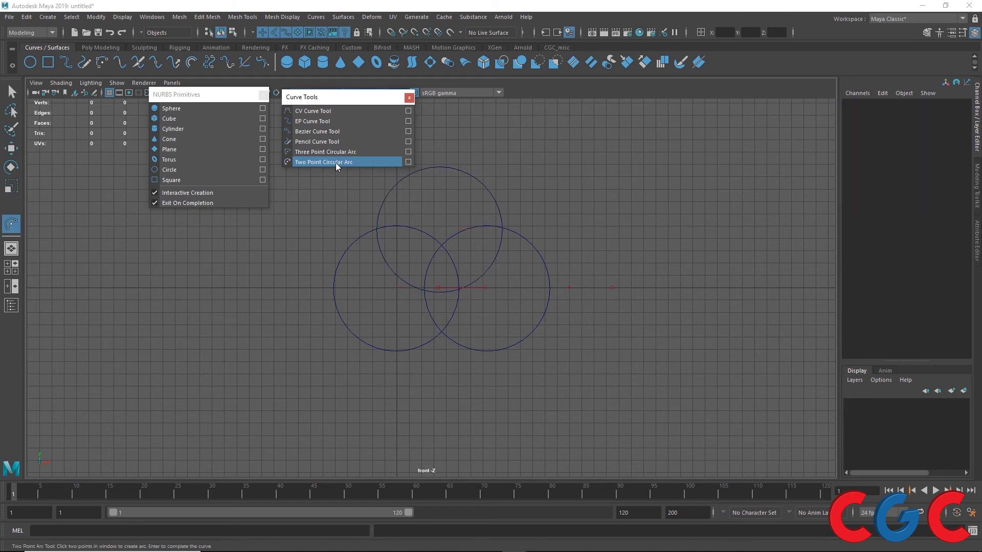
{"action": "middle_click_drag", "start_coordinate": [377, 402], "coordinate": [367, 329], "text": "alt"}
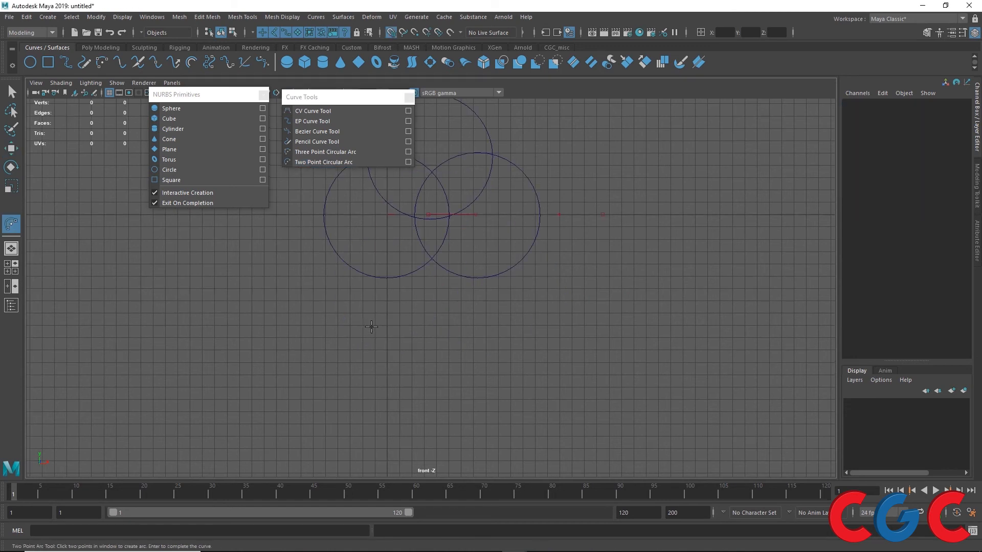
{"action": "left_click", "coordinate": [363, 326]}
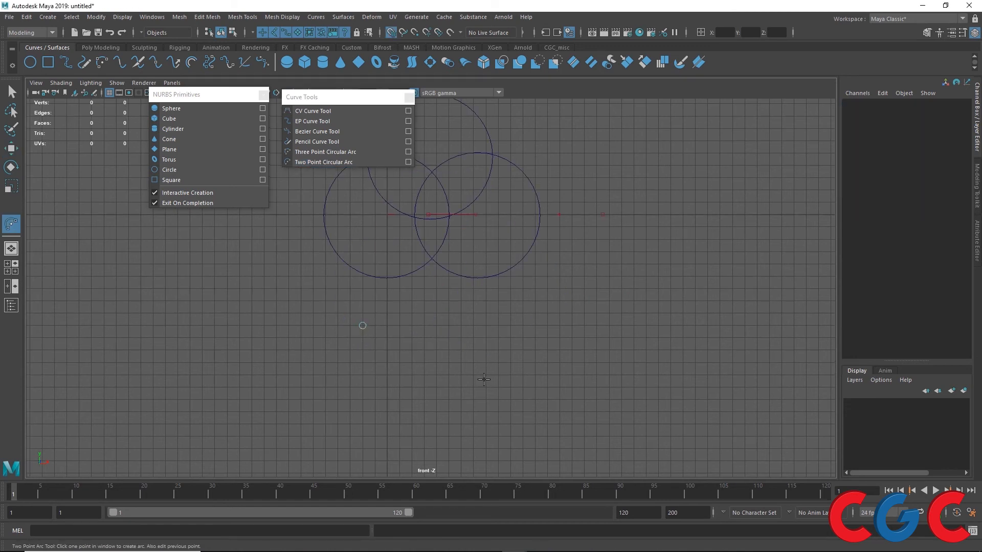
{"action": "left_click", "coordinate": [498, 325]}
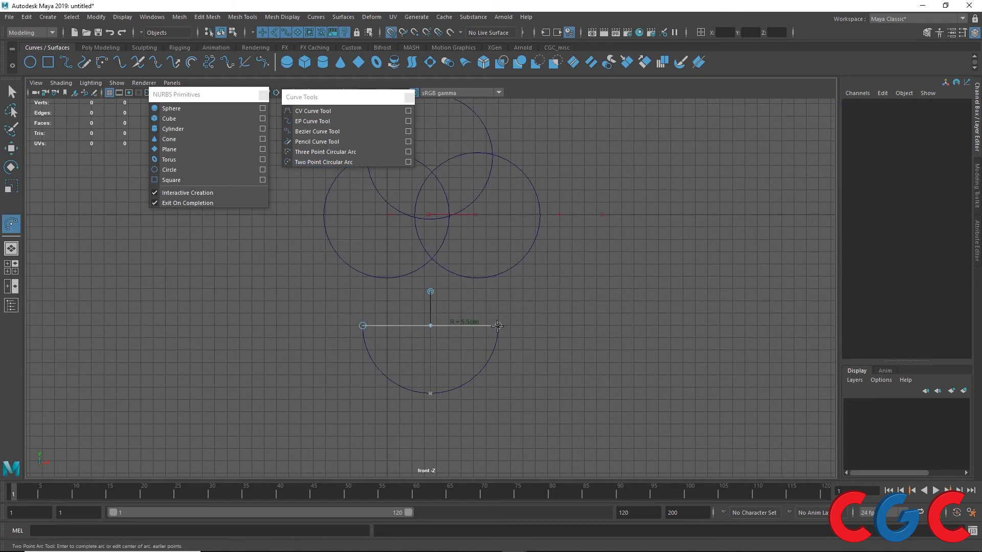
{"action": "left_click", "coordinate": [431, 292]}
{"action": "middle_click_drag", "start_coordinate": [576, 198], "coordinate": [589, 298], "text": "alt"}
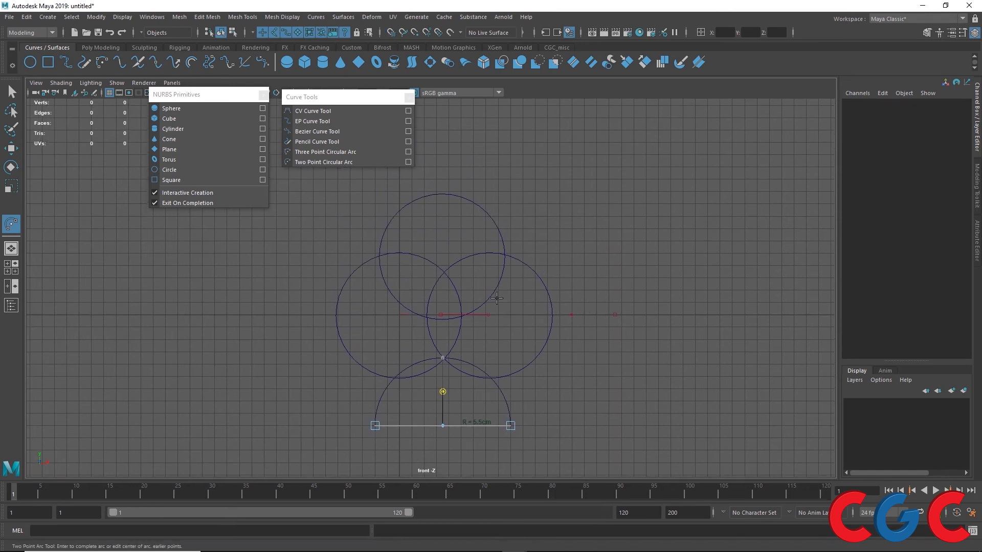
{"action": "key", "text": "Return"}
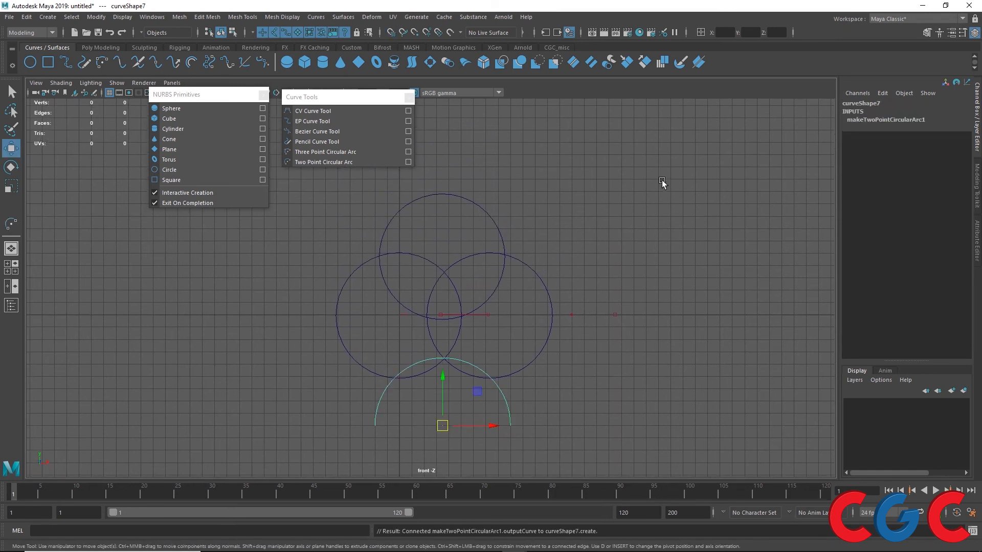
Select the three circles and the arc, open the Cut Curve options and reset them to defaults.
{"action": "left_click_drag", "start_coordinate": [661, 179], "coordinate": [308, 458]}
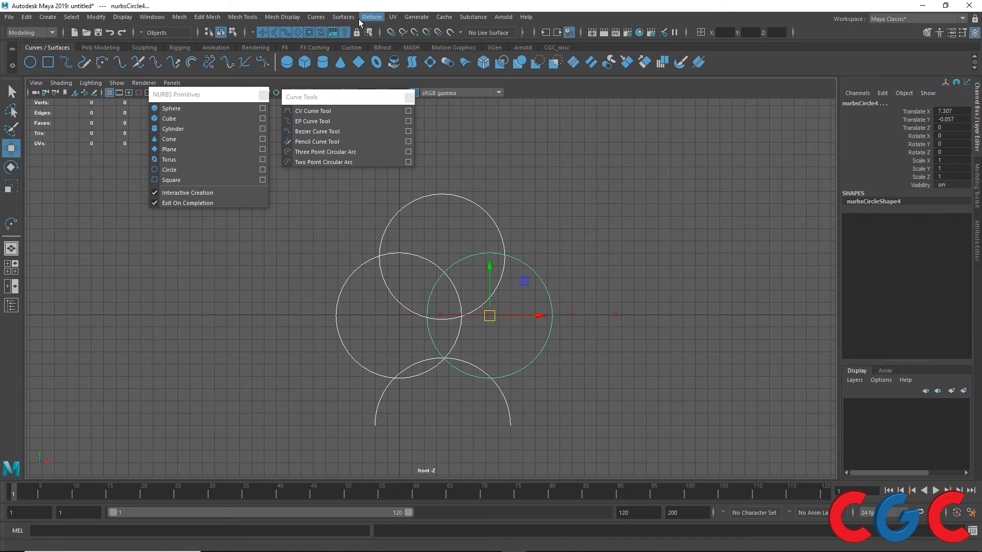
{"action": "left_click", "coordinate": [322, 19]}
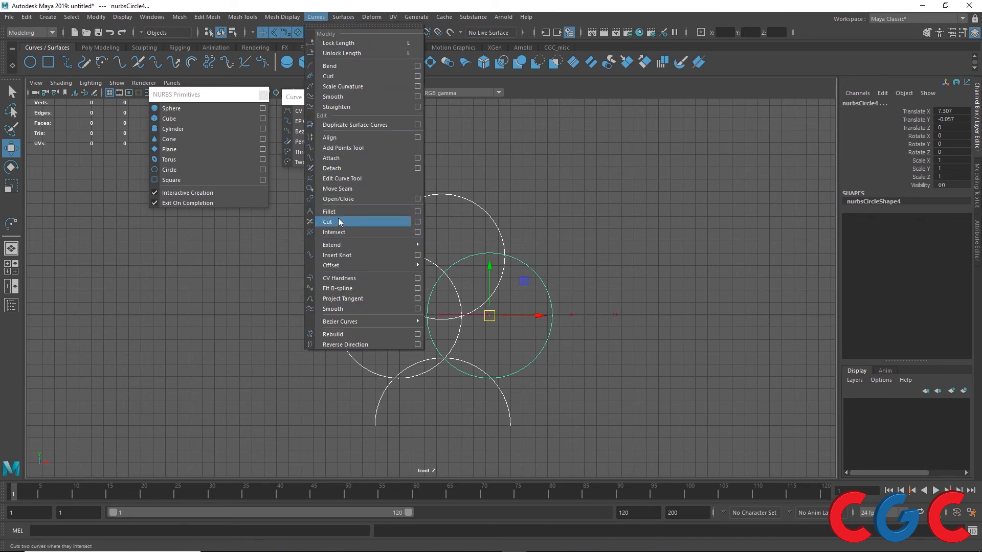
{"action": "left_click", "coordinate": [418, 223]}
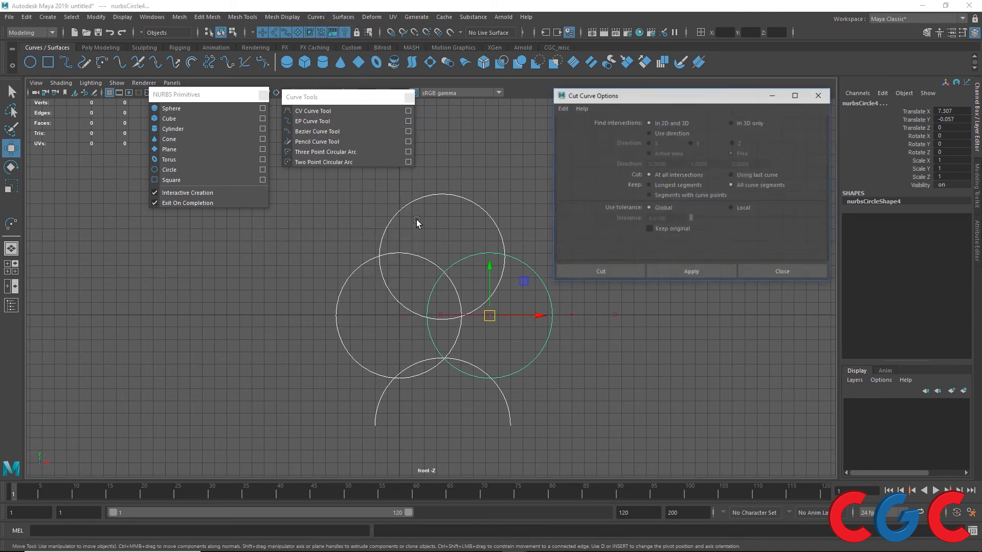
{"action": "left_click", "coordinate": [562, 108]}
{"action": "left_click", "coordinate": [571, 131]}
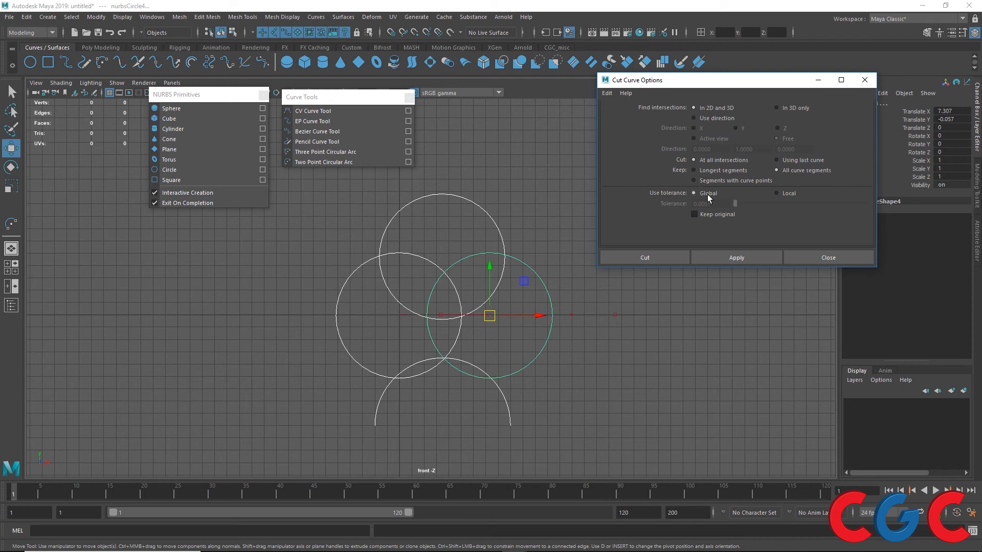
Cut the selected curves at all intersections in 2D and 3D, keeping all curve segments with Global tolerance, and deselect everything.
{"action": "left_click", "coordinate": [786, 195]}
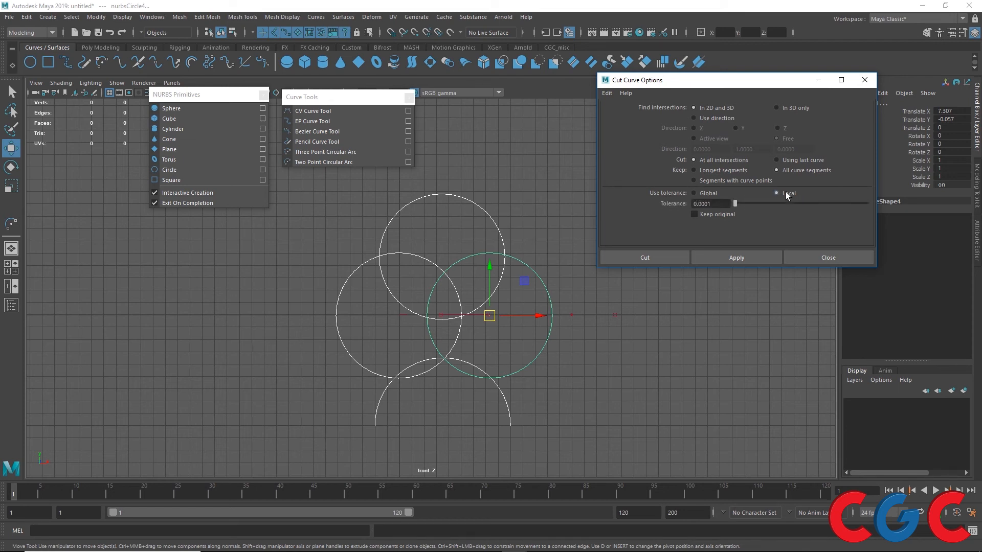
{"action": "left_click", "coordinate": [702, 196]}
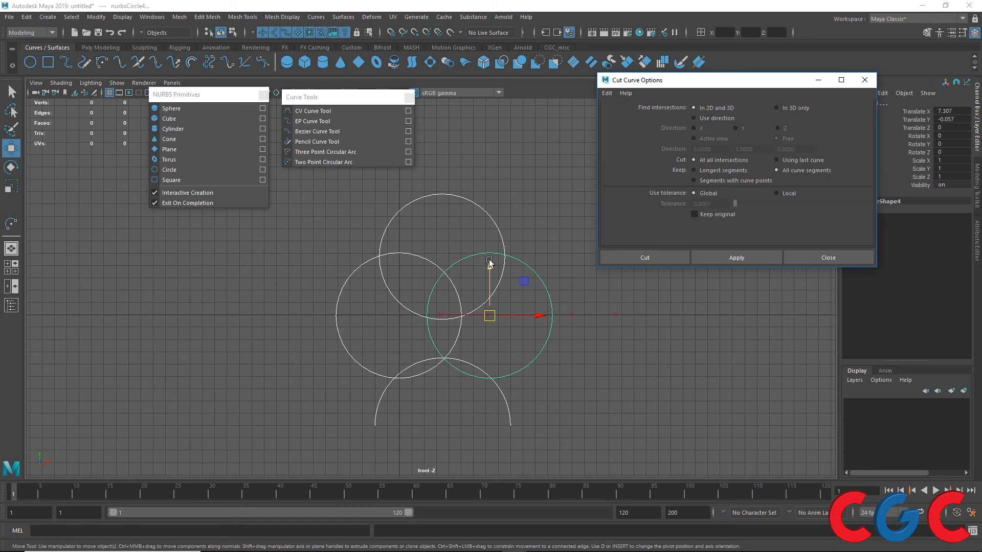
{"action": "left_click", "coordinate": [607, 93]}
{"action": "left_click", "coordinate": [605, 110]}
{"action": "left_click", "coordinate": [710, 254]}
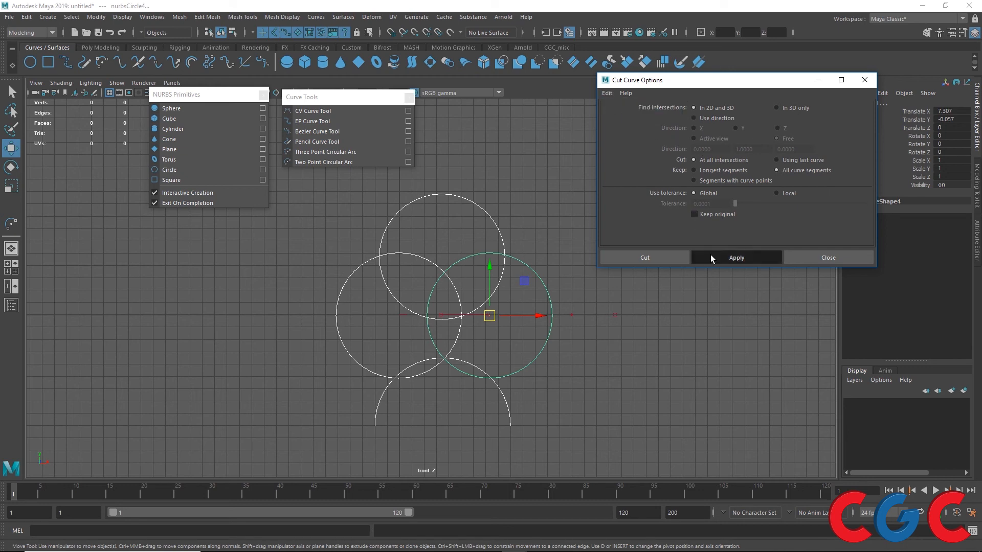
{"action": "left_click", "coordinate": [660, 377]}
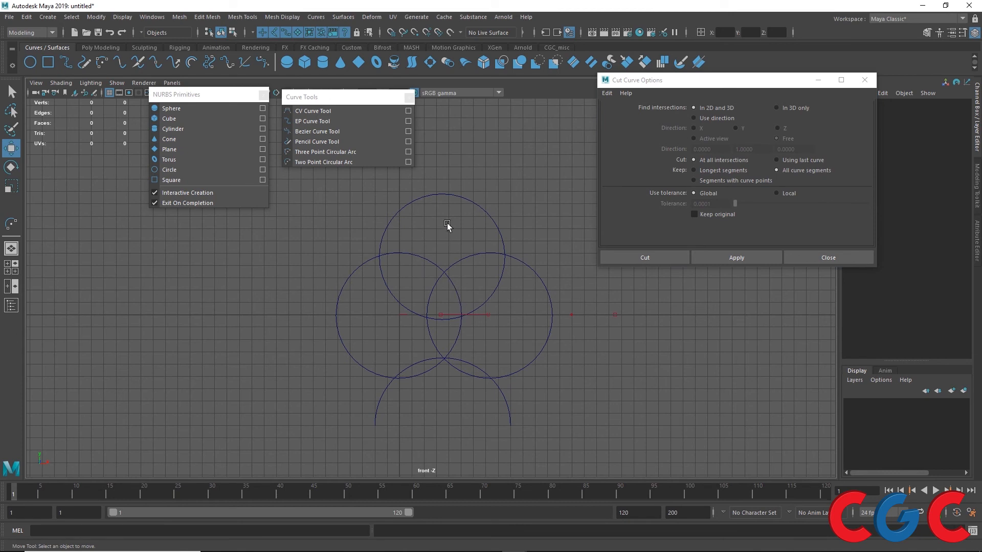
Delete the segments of the two lower circles that lie inside the top circle.
{"action": "left_click", "coordinate": [439, 195]}
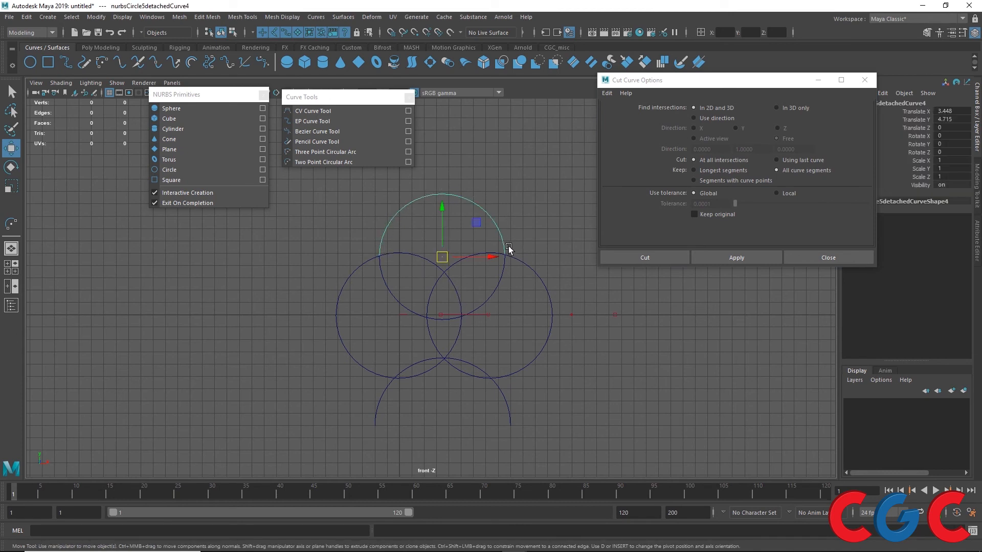
{"action": "left_click", "coordinate": [412, 254]}
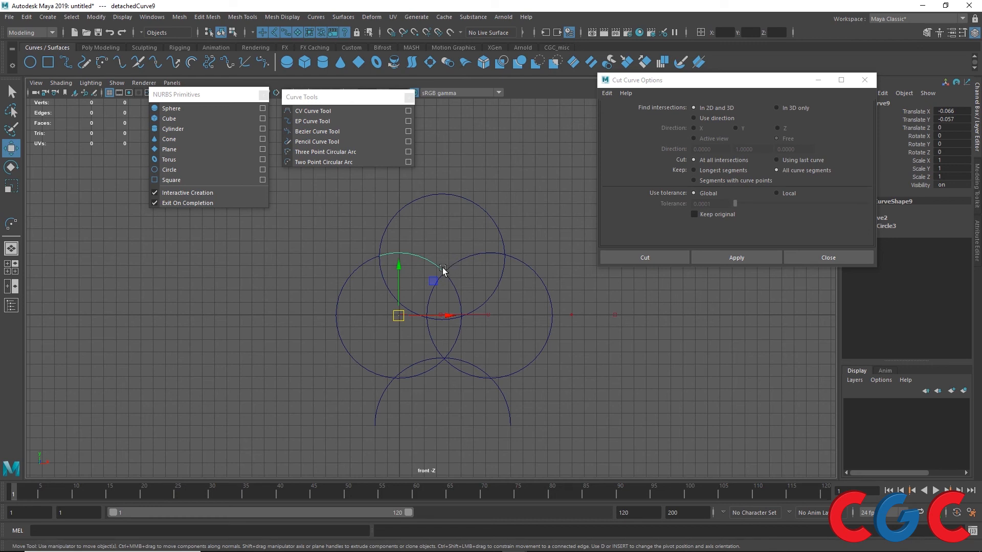
{"action": "left_click", "coordinate": [432, 283], "text": "shift"}
{"action": "left_click", "coordinate": [460, 288]}
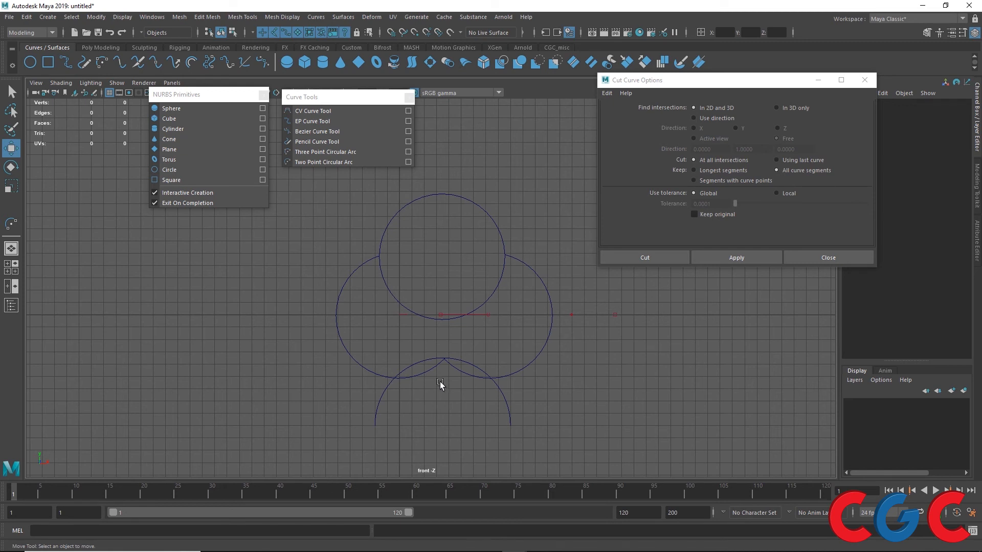
Try deleting the lower circles' bottom segments that lie inside the arc.
{"action": "left_click_drag", "start_coordinate": [440, 382], "coordinate": [463, 373]}
{"action": "key", "text": "Delete"}
{"action": "key", "text": "Delete"}
{"action": "left_click_drag", "start_coordinate": [407, 306], "coordinate": [379, 333]}
{"action": "key", "text": "Delete"}
{"action": "left_click_drag", "start_coordinate": [462, 293], "coordinate": [438, 368]}
{"action": "key", "text": "Delete"}
{"action": "key", "text": "Delete"}
Undo the deletions of the lower circles' bottom segments.
{"action": "key", "text": "ctrl+z"}
{"action": "key", "text": "ctrl+z"}
{"action": "key", "text": "ctrl+z"}
{"action": "key", "text": "ctrl+z"}
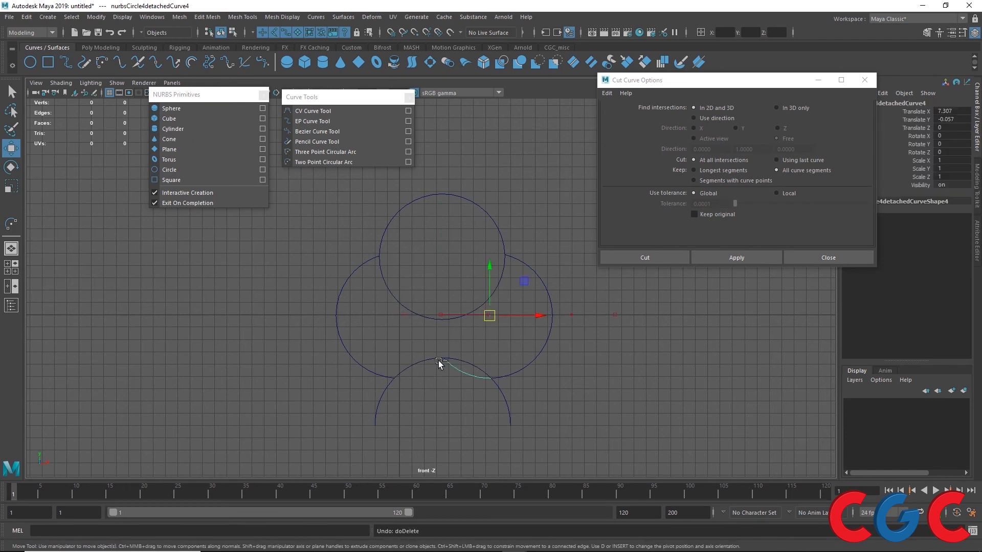
Delete the arc's upper segments inside the lower circles and the top circle's inner segments, leaving a cloverleaf outline with two stem curves.
{"action": "left_click", "coordinate": [438, 360]}
{"action": "left_click", "coordinate": [423, 365]}
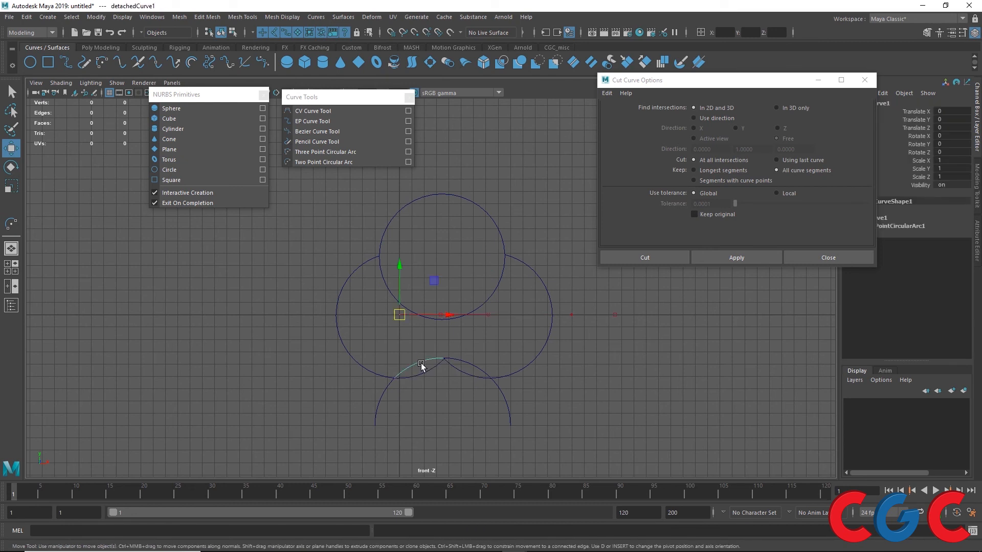
{"action": "left_click", "coordinate": [479, 356]}
{"action": "left_click_drag", "start_coordinate": [437, 287], "coordinate": [401, 342]}
{"action": "key", "text": "Delete"}
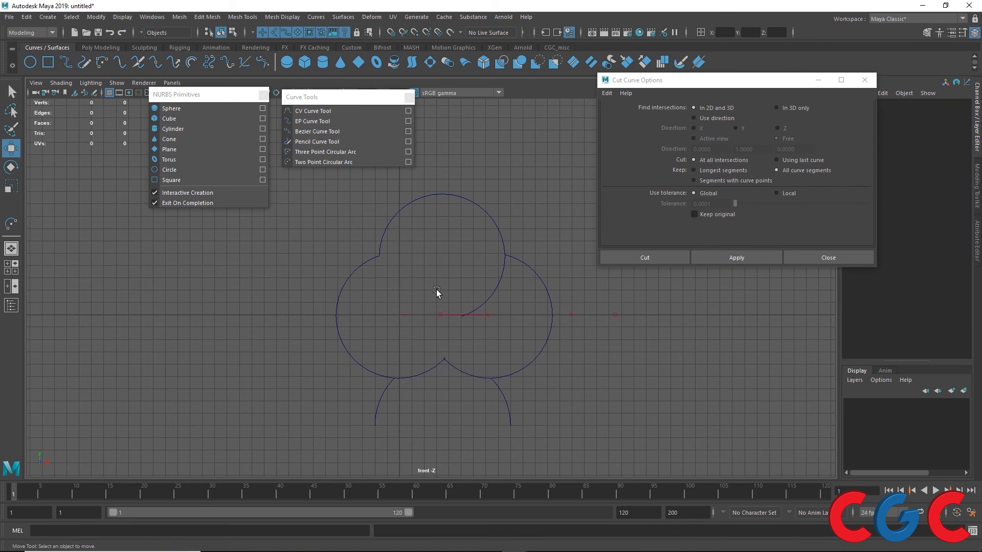
{"action": "left_click_drag", "start_coordinate": [437, 290], "coordinate": [506, 327]}
{"action": "key", "text": "Delete"}
Select the remaining outline and stem segments one after another to examine how the curves are separated.
{"action": "left_click_drag", "start_coordinate": [535, 213], "coordinate": [486, 268]}
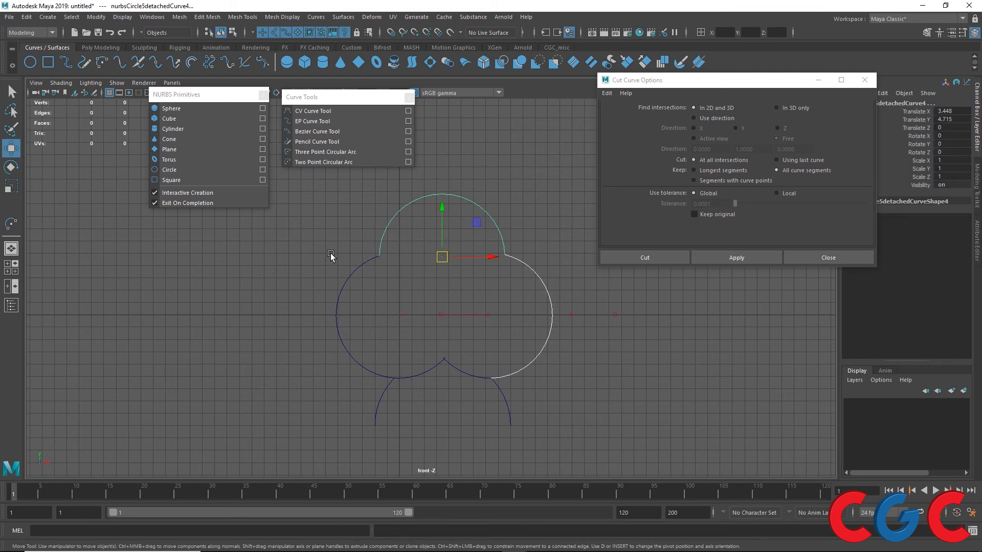
{"action": "left_click_drag", "start_coordinate": [332, 255], "coordinate": [361, 294]}
{"action": "left_click_drag", "start_coordinate": [415, 356], "coordinate": [431, 397]}
{"action": "left_click_drag", "start_coordinate": [470, 351], "coordinate": [455, 397]}
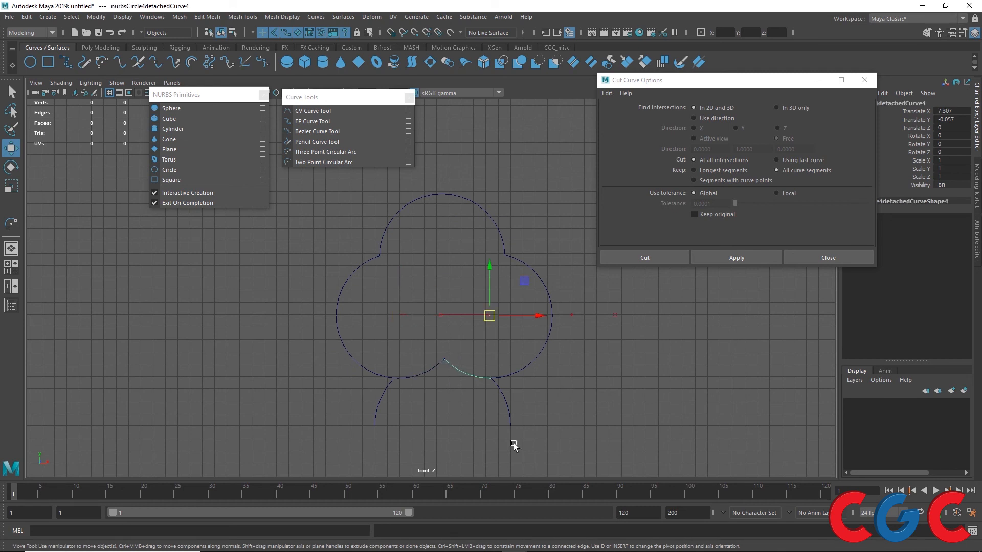
{"action": "left_click_drag", "start_coordinate": [531, 385], "coordinate": [481, 419]}
{"action": "left_click_drag", "start_coordinate": [360, 406], "coordinate": [433, 445]}
{"action": "left_click_drag", "start_coordinate": [547, 402], "coordinate": [493, 434]}
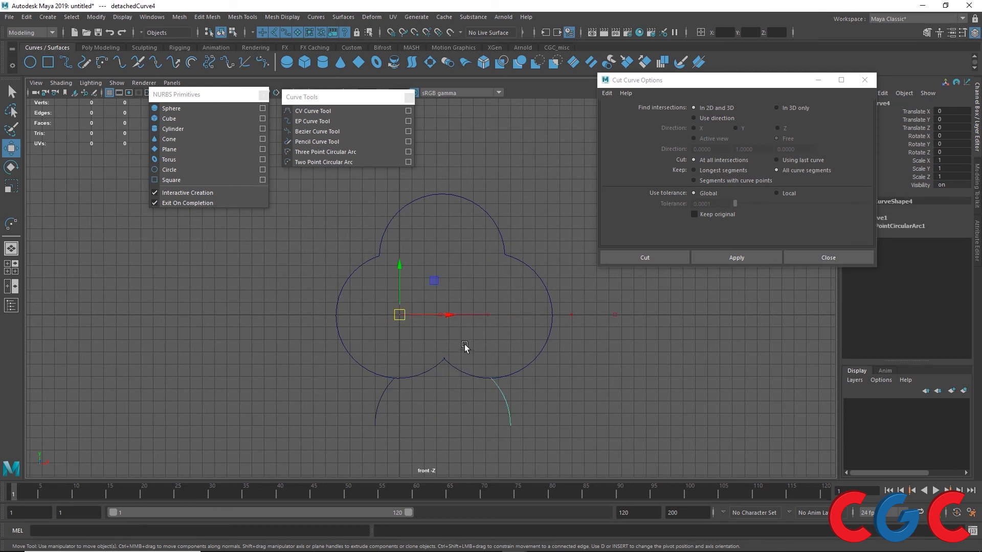
{"action": "left_click_drag", "start_coordinate": [464, 345], "coordinate": [452, 424]}
{"action": "left_click_drag", "start_coordinate": [415, 352], "coordinate": [440, 452]}
{"action": "left_click_drag", "start_coordinate": [577, 323], "coordinate": [535, 357]}
{"action": "left_click_drag", "start_coordinate": [537, 187], "coordinate": [452, 228]}
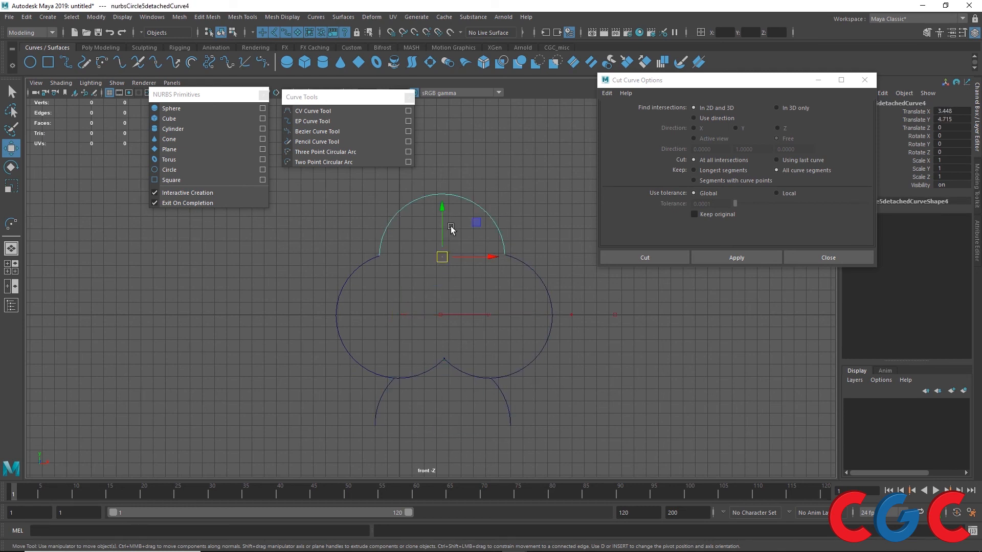
{"action": "left_click_drag", "start_coordinate": [314, 236], "coordinate": [348, 319]}
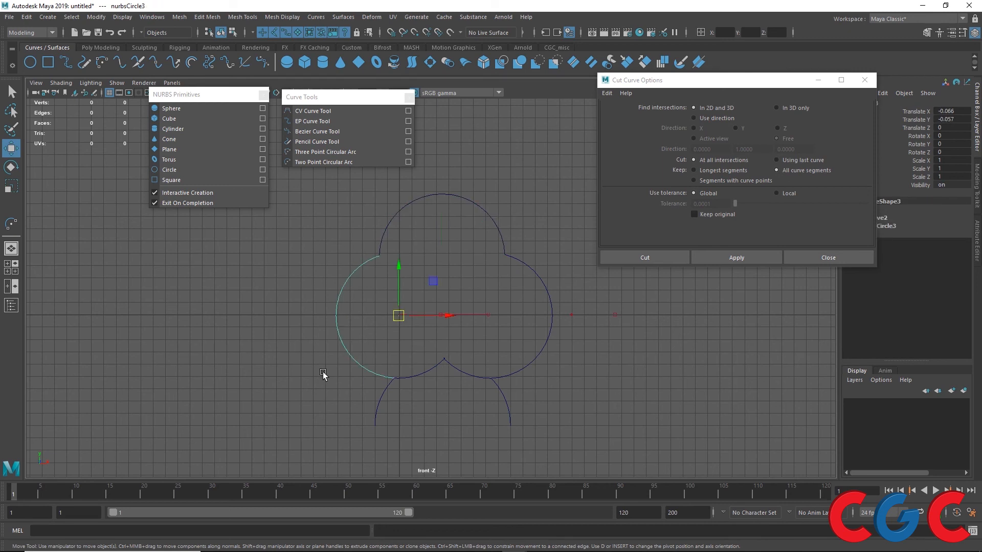
Select all remaining cloverleaf and stem segments in the perspective view.
{"action": "key", "text": "space"}
{"action": "left_click_drag", "start_coordinate": [639, 81], "coordinate": [639, 305]}
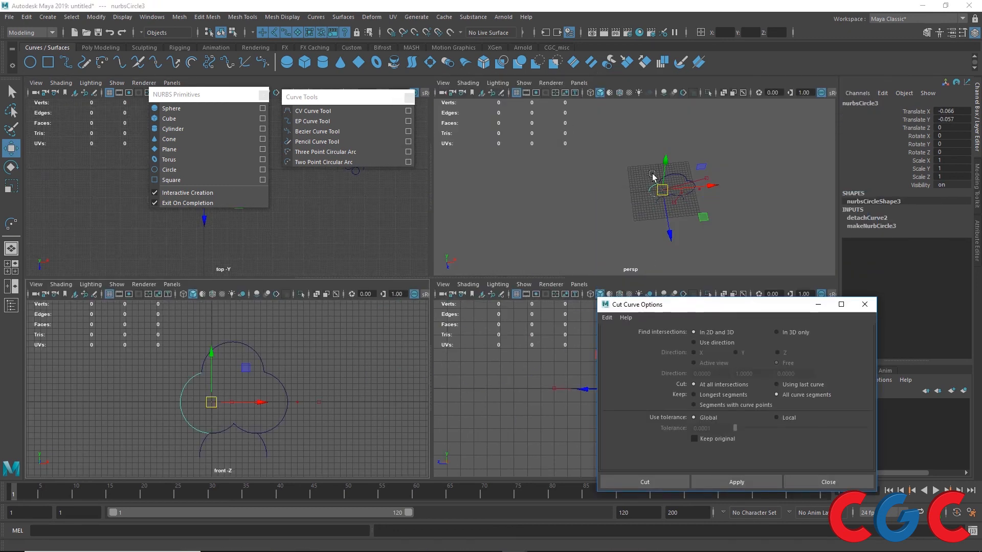
{"action": "key", "text": "space"}
{"action": "left_click_drag", "start_coordinate": [437, 284], "coordinate": [537, 254], "text": "alt"}
{"action": "key", "text": "ctrl+z"}
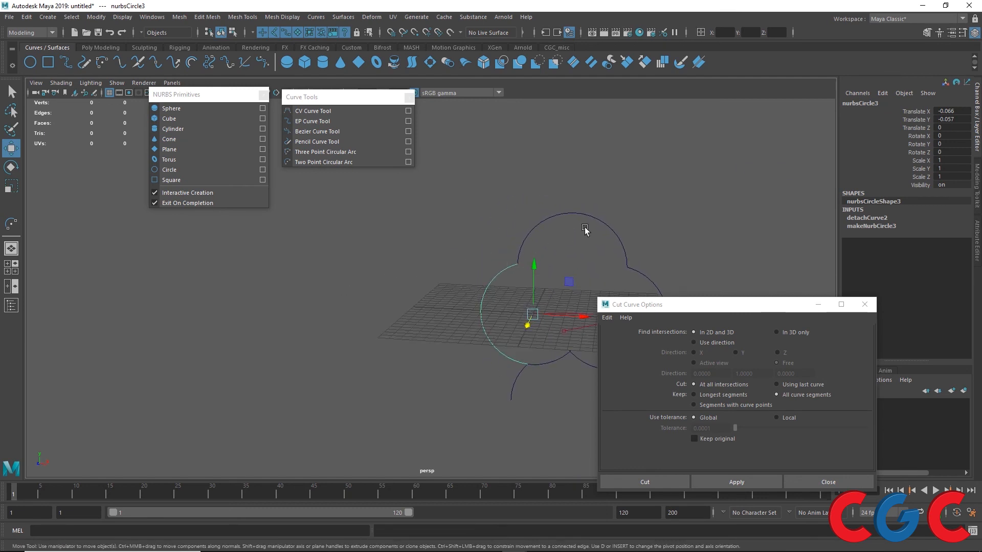
{"action": "middle_click_drag", "start_coordinate": [585, 230], "coordinate": [489, 185], "text": "alt"}
{"action": "scroll", "coordinate": [492, 215], "scroll_direction": "down", "scroll_amount": 3}
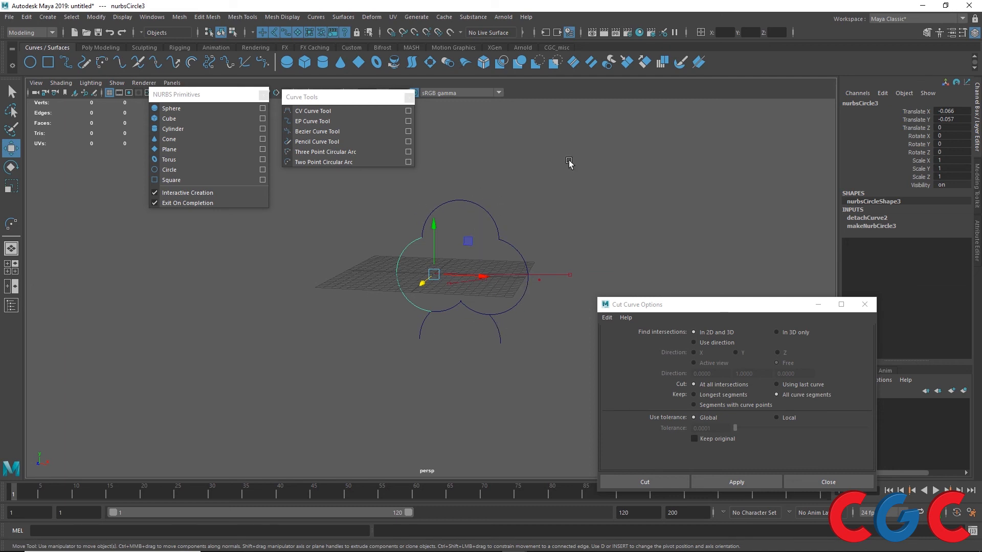
{"action": "left_click_drag", "start_coordinate": [570, 164], "coordinate": [300, 431]}
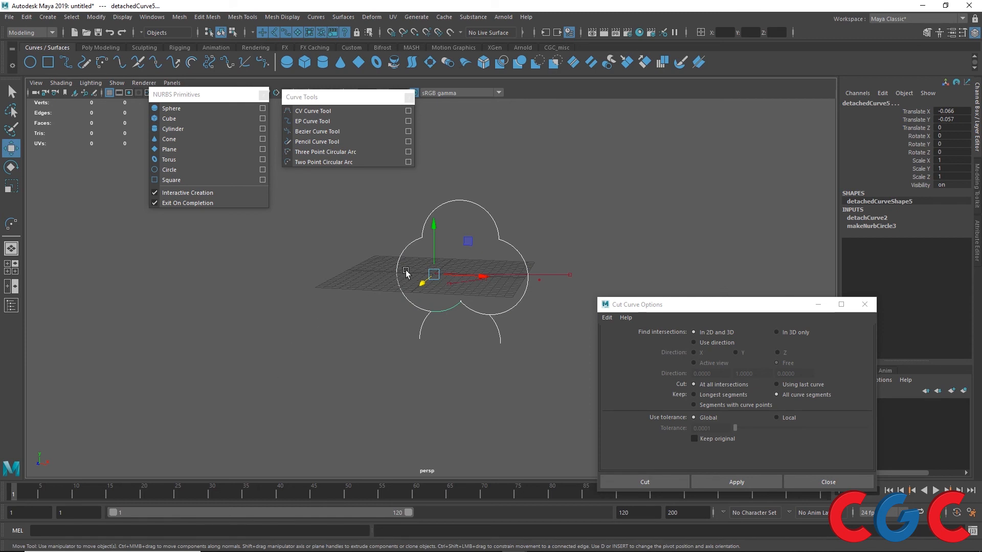
Open the Attach Curves options, reset them to the Blend method with 0.5 bias, and turn off Keep originals.
{"action": "left_click", "coordinate": [315, 19]}
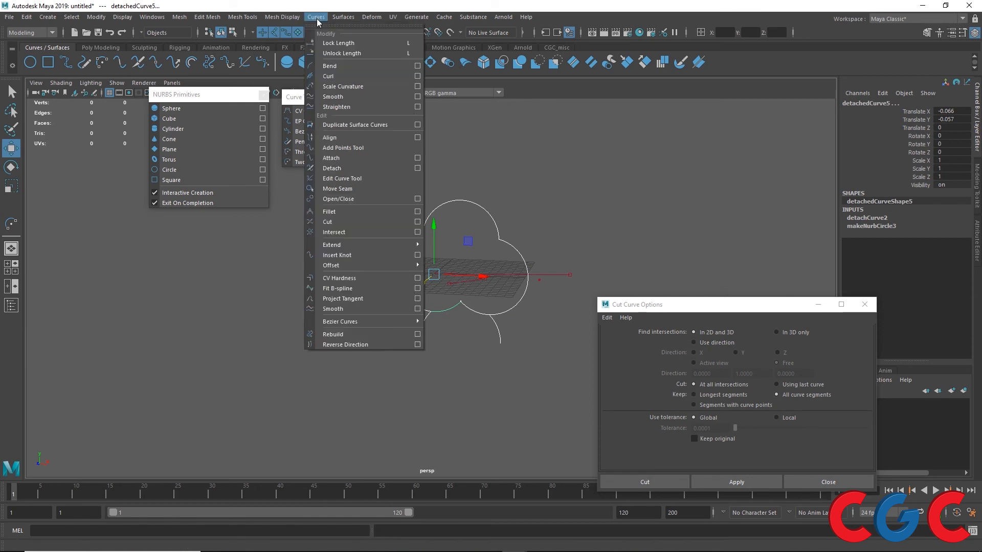
{"action": "left_click", "coordinate": [417, 159]}
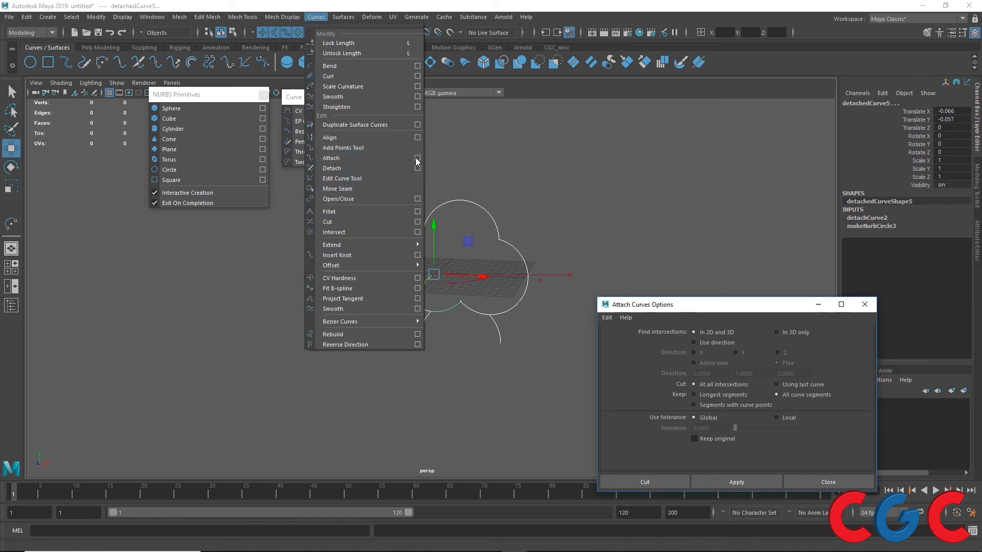
{"action": "left_click_drag", "start_coordinate": [674, 310], "coordinate": [636, 151]}
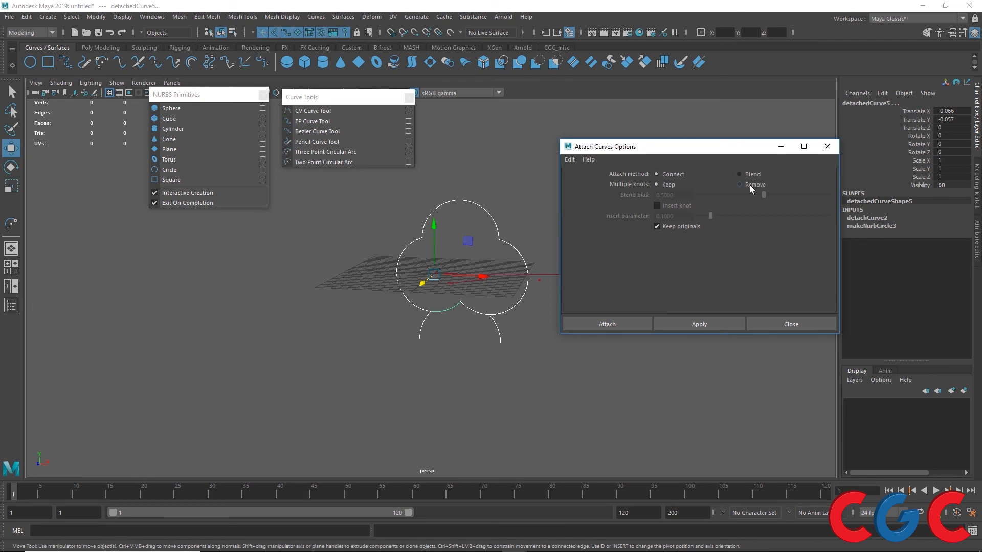
{"action": "left_click", "coordinate": [569, 159]}
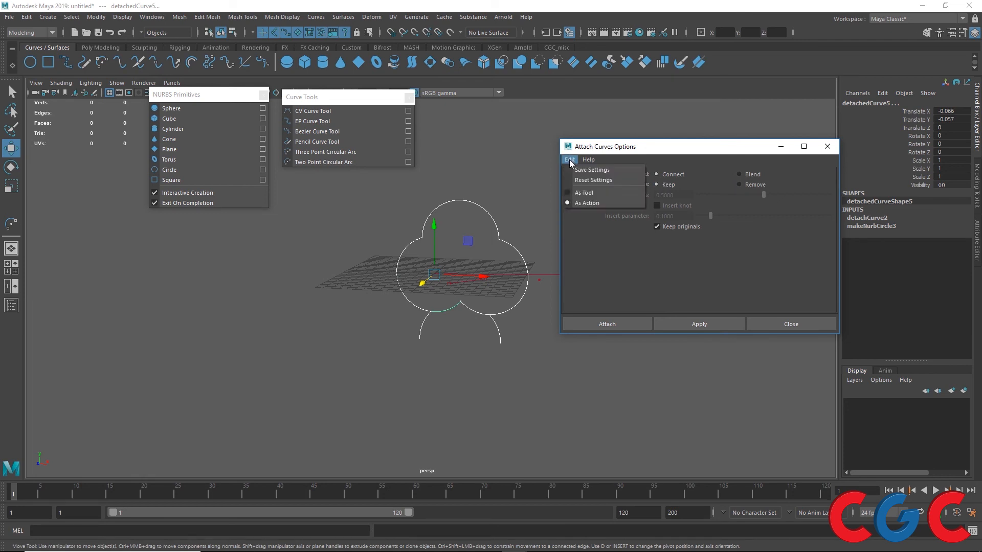
{"action": "left_click", "coordinate": [581, 178]}
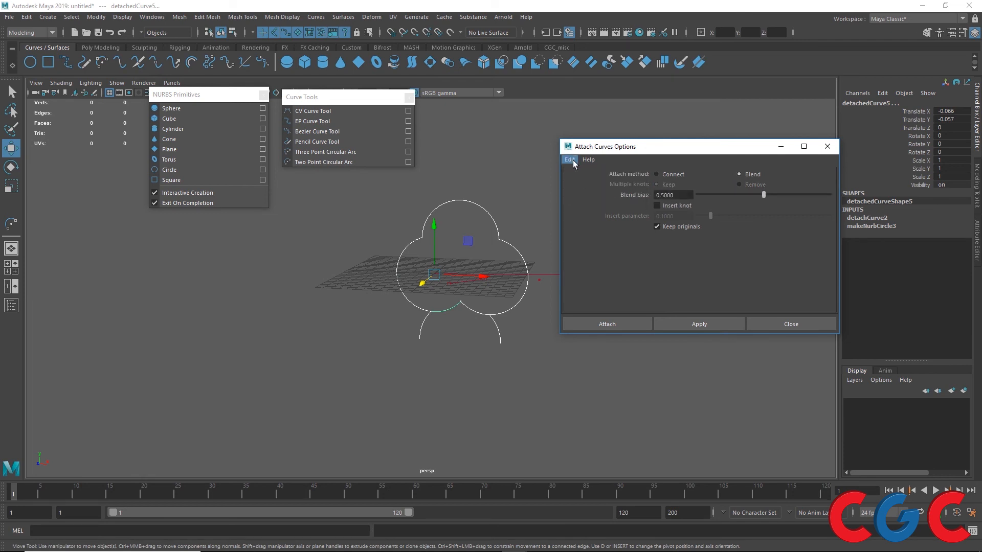
{"action": "left_click", "coordinate": [572, 161]}
{"action": "left_click", "coordinate": [579, 180]}
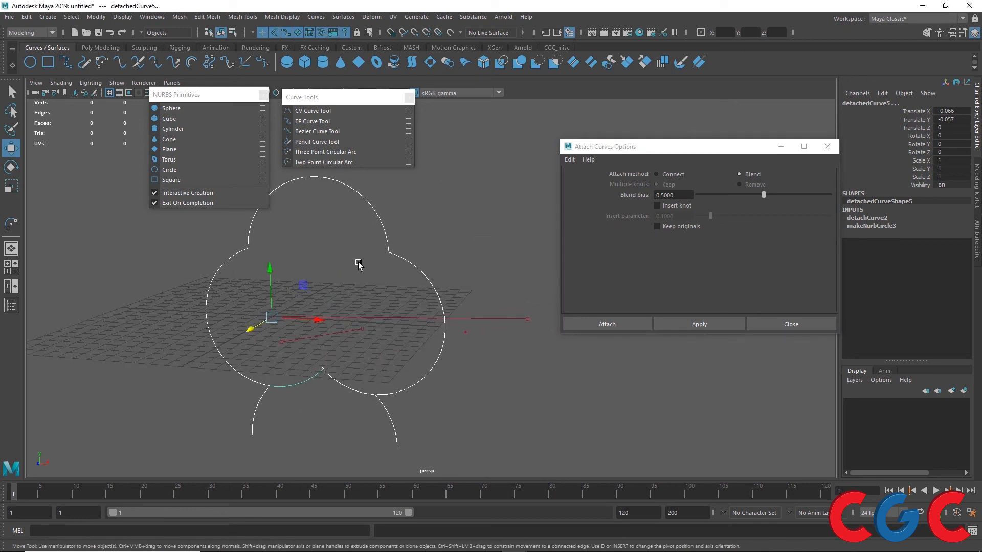
Try attaching all selected segments with the Blend method at 0.5 bias, and inspect the resulting curve.
{"action": "left_click_drag", "start_coordinate": [360, 266], "coordinate": [385, 256], "text": "alt"}
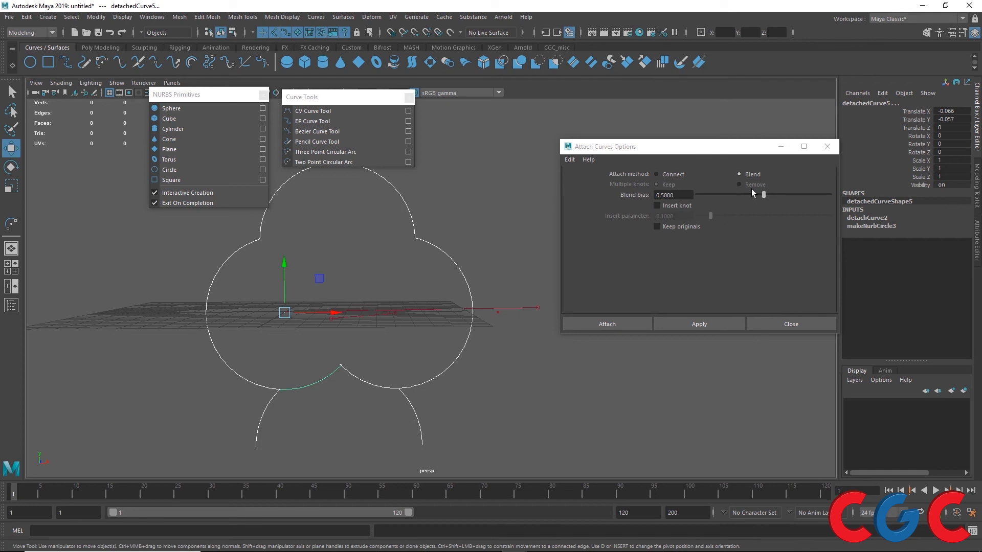
{"action": "left_click_drag", "start_coordinate": [502, 272], "coordinate": [433, 276], "text": "alt"}
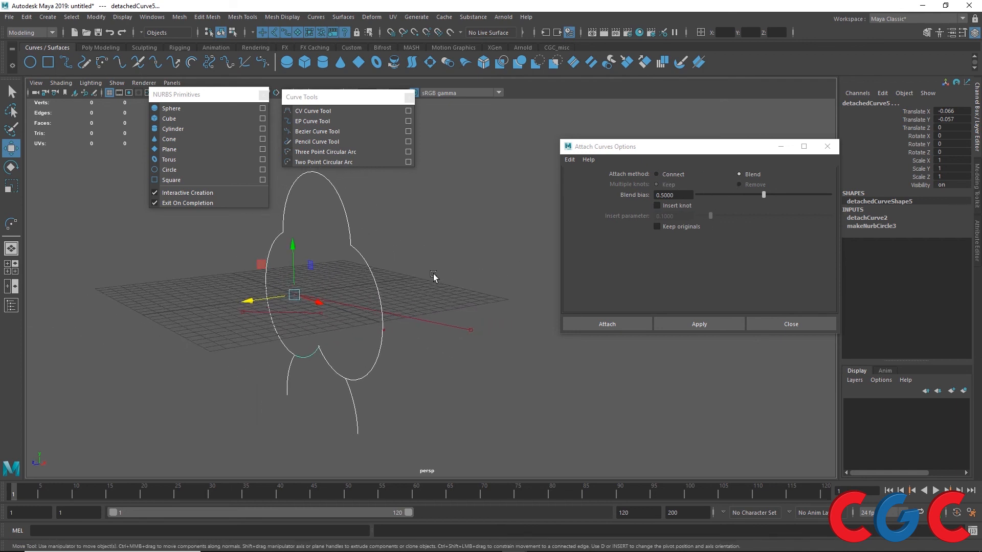
{"action": "left_click", "coordinate": [712, 327]}
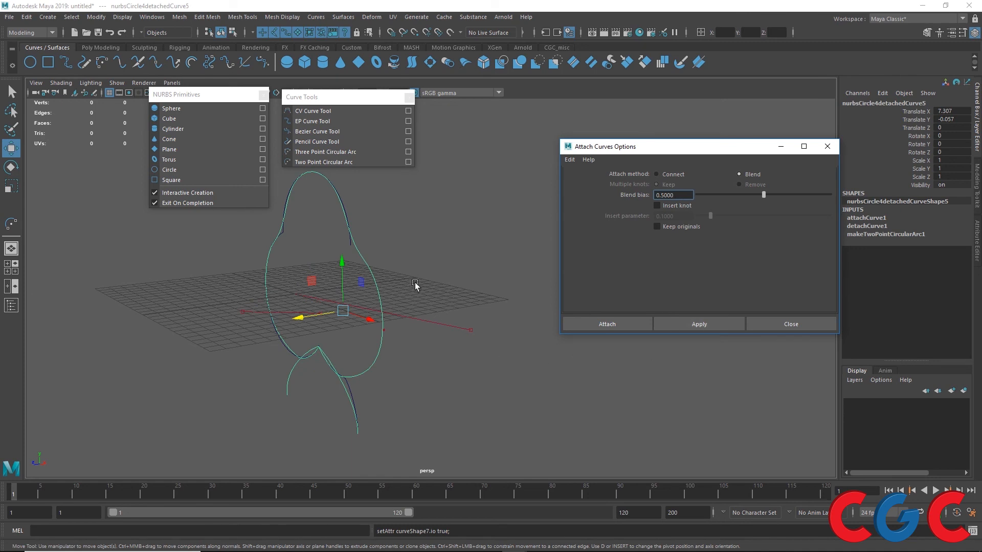
{"action": "mouse_move", "coordinate": [415, 285]}
{"action": "left_mouse_down", "text": "alt"}
{"action": "mouse_move", "coordinate": [424, 260]}
{"action": "mouse_move", "coordinate": [368, 234]}
{"action": "mouse_move", "coordinate": [419, 295]}
{"action": "left_mouse_up", "text": "alt"}
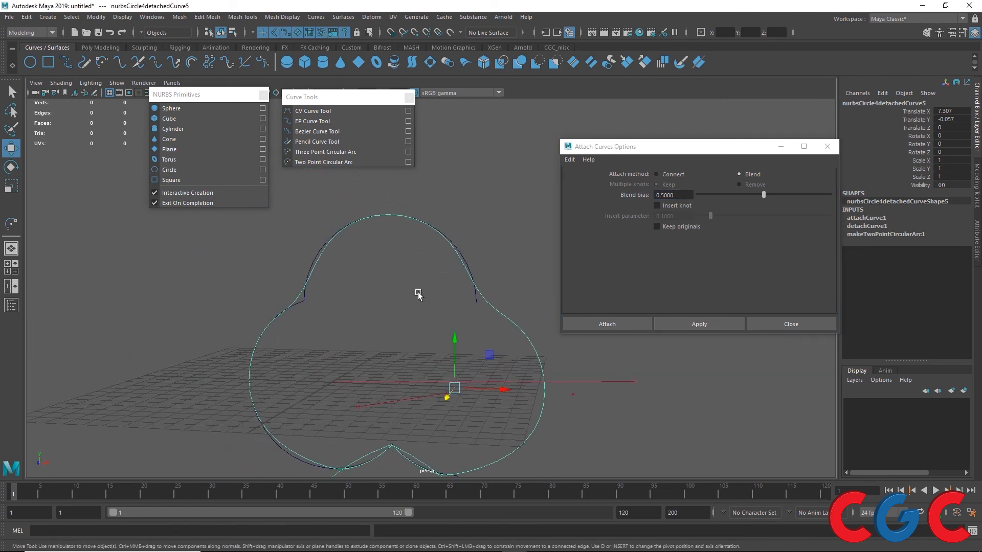
{"action": "scroll", "coordinate": [418, 293], "scroll_direction": "up", "scroll_amount": 3}
{"action": "middle_click_drag", "start_coordinate": [459, 311], "coordinate": [390, 285], "text": "alt"}
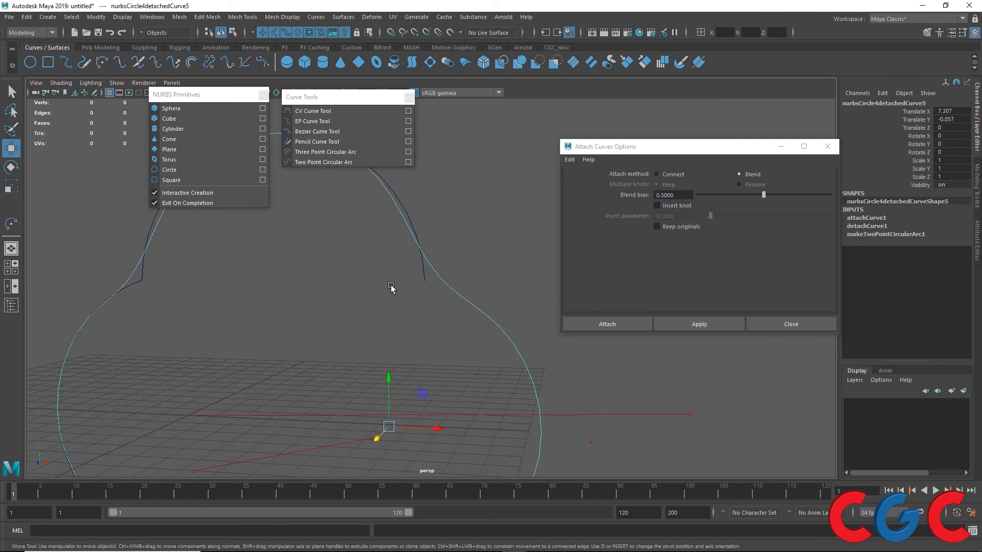
{"action": "scroll", "coordinate": [450, 265], "scroll_direction": "down", "scroll_amount": 3}
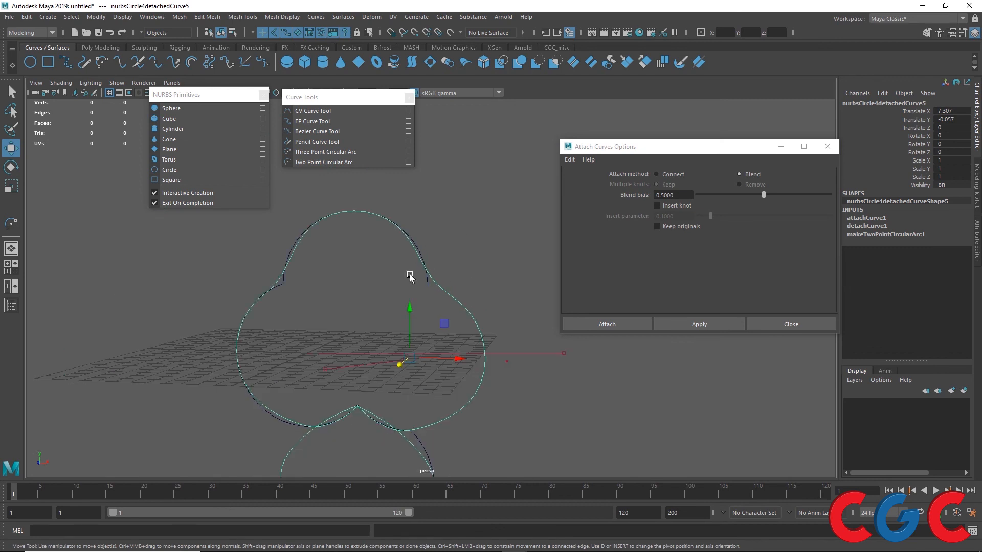
Undo the curve attachment and inspect the notch between the two lower circles.
{"action": "key", "text": "ctrl+z"}
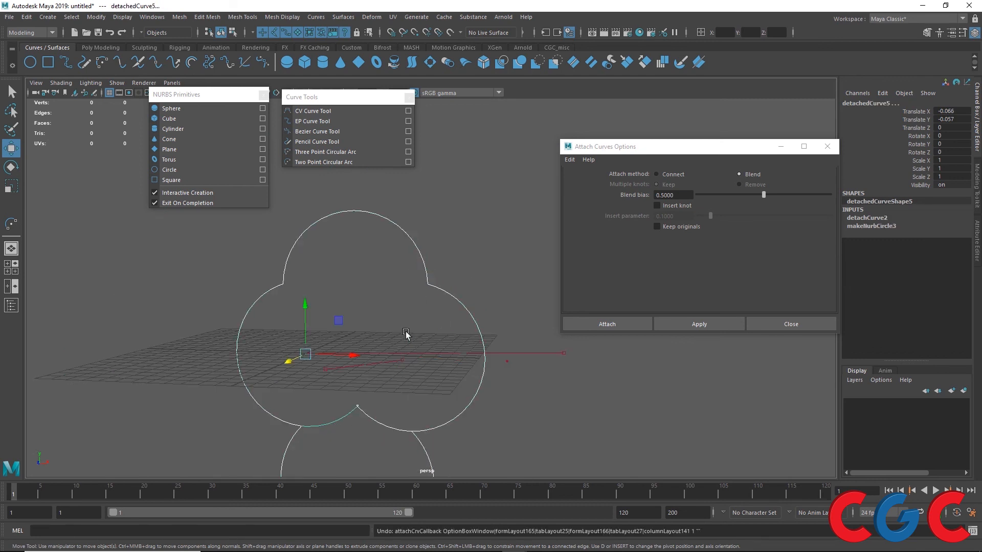
{"action": "key", "text": "ctrl+z"}
{"action": "key", "text": "ctrl+z"}
{"action": "key", "text": "ctrl+z"}
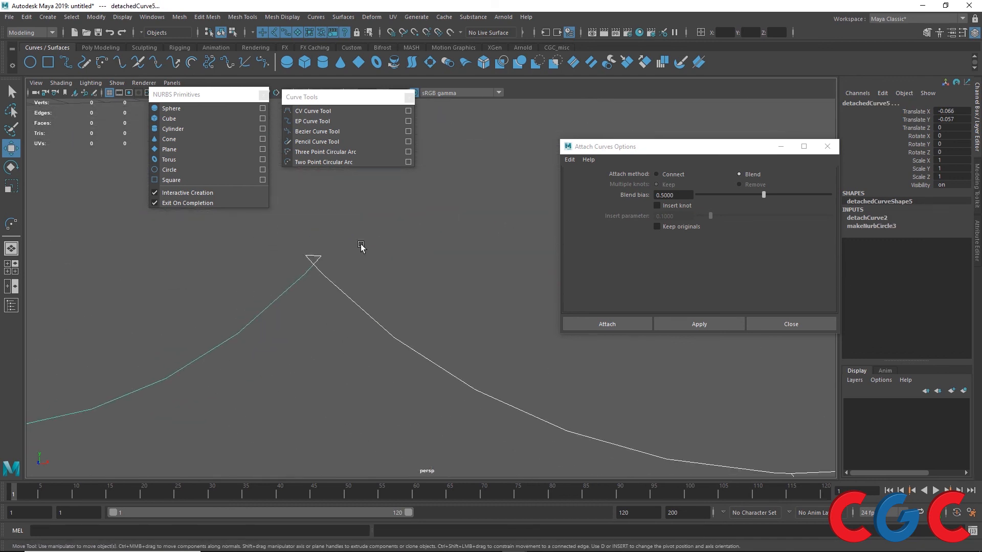
Delete the tiny leftover curve pieces at the notch between the two lower circles.
{"action": "right_click", "coordinate": [314, 261]}
{"action": "right_click_drag", "start_coordinate": [314, 259], "coordinate": [318, 253]}
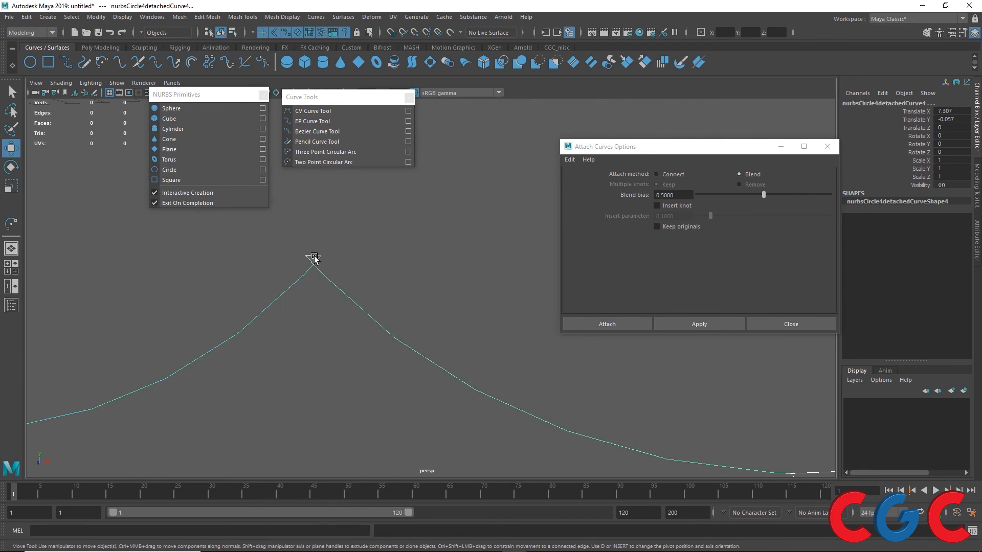
{"action": "left_click", "coordinate": [314, 256]}
{"action": "key", "text": "Delete"}
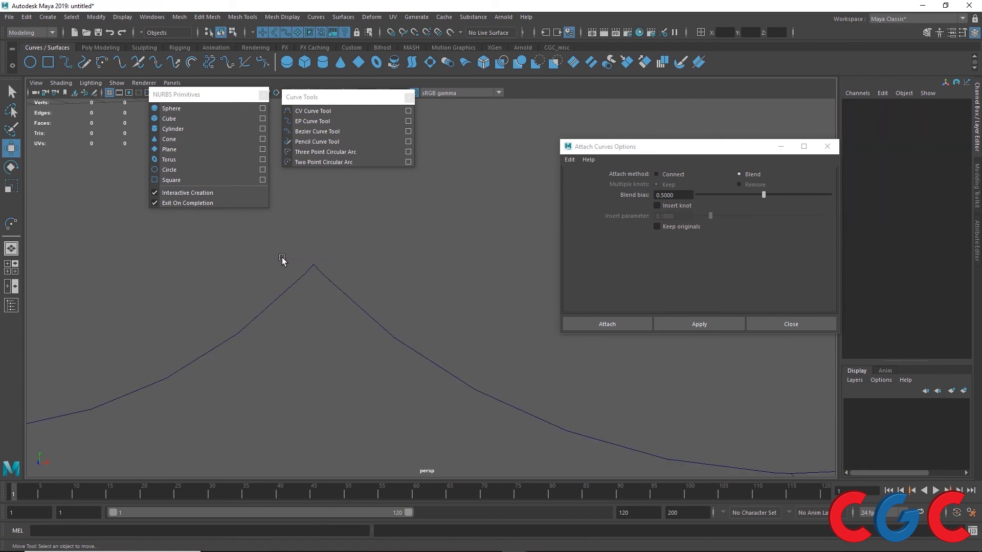
Check the cleaned outline and reselect all of its segments together with the two stem curves.
{"action": "scroll", "coordinate": [360, 250], "scroll_direction": "down", "scroll_amount": 10}
{"action": "left_click_drag", "start_coordinate": [414, 235], "coordinate": [412, 258], "text": "alt"}
{"action": "scroll", "coordinate": [412, 258], "scroll_direction": "up", "scroll_amount": 5}
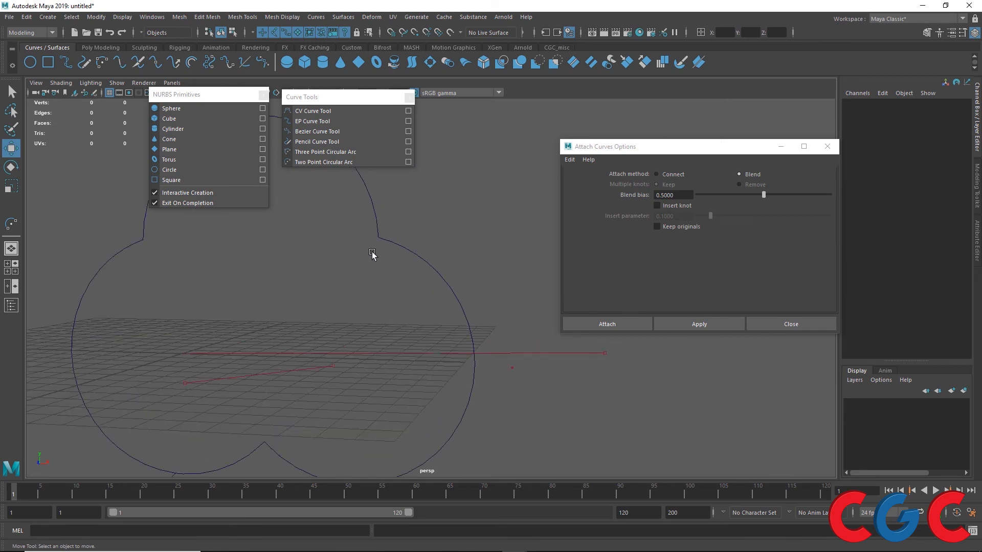
{"action": "middle_click_drag", "start_coordinate": [248, 286], "coordinate": [354, 282], "text": "alt"}
{"action": "scroll", "coordinate": [364, 274], "scroll_direction": "down", "scroll_amount": 5}
{"action": "scroll", "coordinate": [421, 280], "scroll_direction": "up", "scroll_amount": 2}
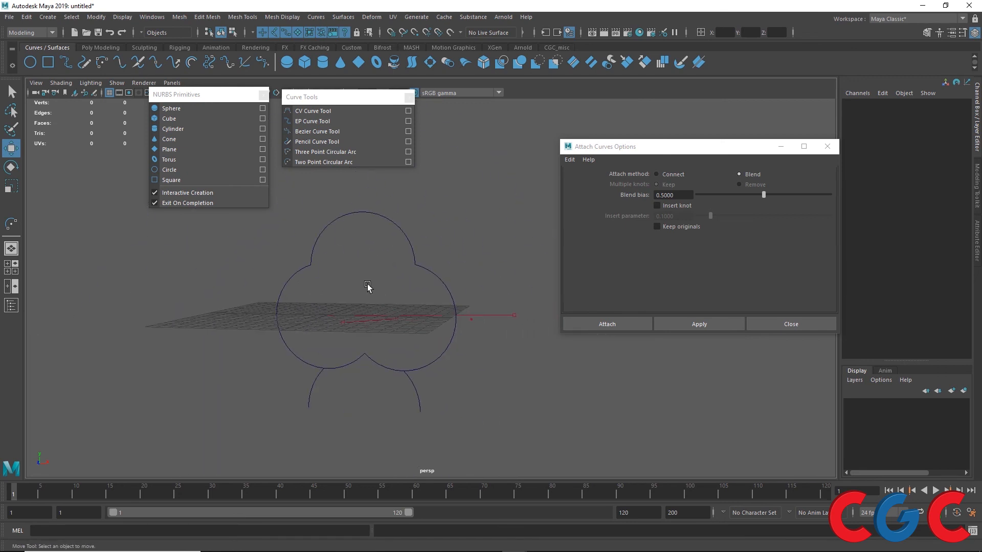
{"action": "scroll", "coordinate": [398, 254], "scroll_direction": "up", "scroll_amount": 4}
{"action": "scroll", "coordinate": [435, 230], "scroll_direction": "down", "scroll_amount": 5}
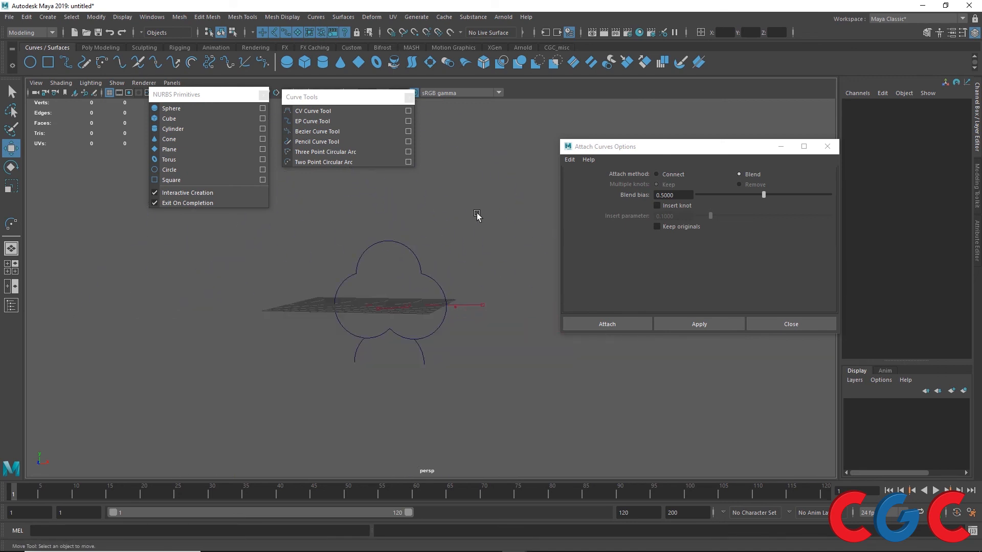
{"action": "left_click_drag", "start_coordinate": [478, 215], "coordinate": [281, 397]}
{"action": "scroll", "coordinate": [383, 342], "scroll_direction": "up", "scroll_amount": 2}
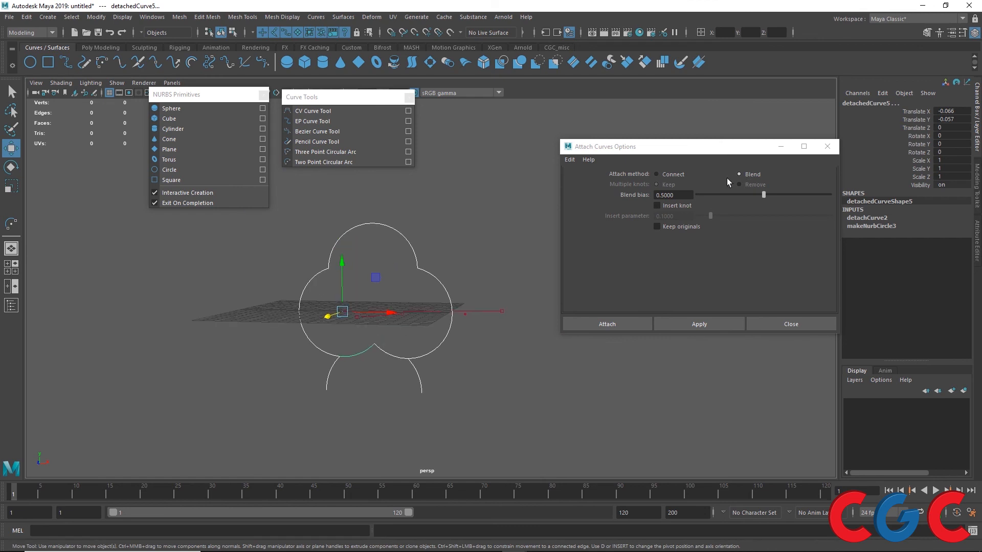
Try attaching all selected segments with the Connect method and multiple knots kept, inspect the notch, and undo the attachment.
{"action": "left_click", "coordinate": [673, 176]}
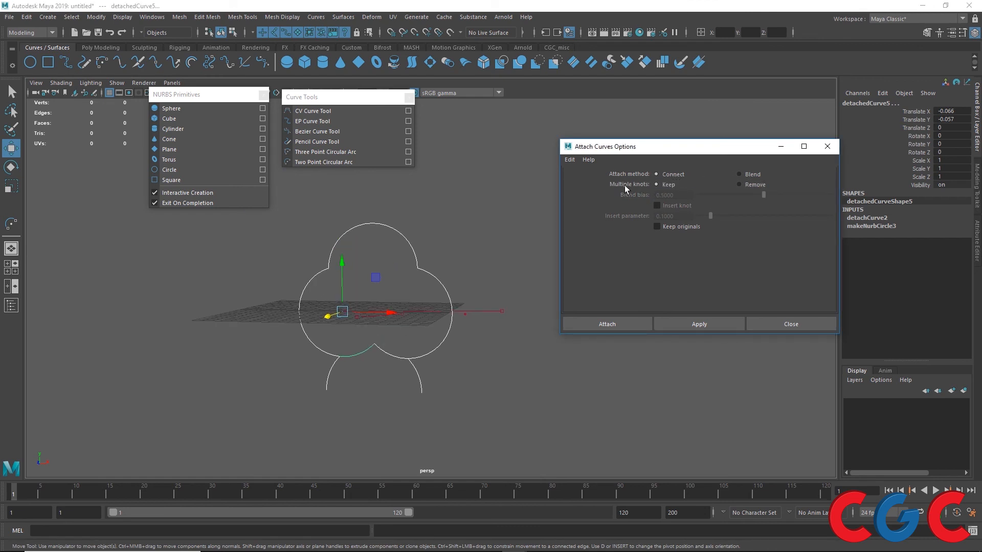
{"action": "left_click", "coordinate": [684, 324]}
{"action": "scroll", "coordinate": [367, 346], "scroll_direction": "up", "scroll_amount": 3}
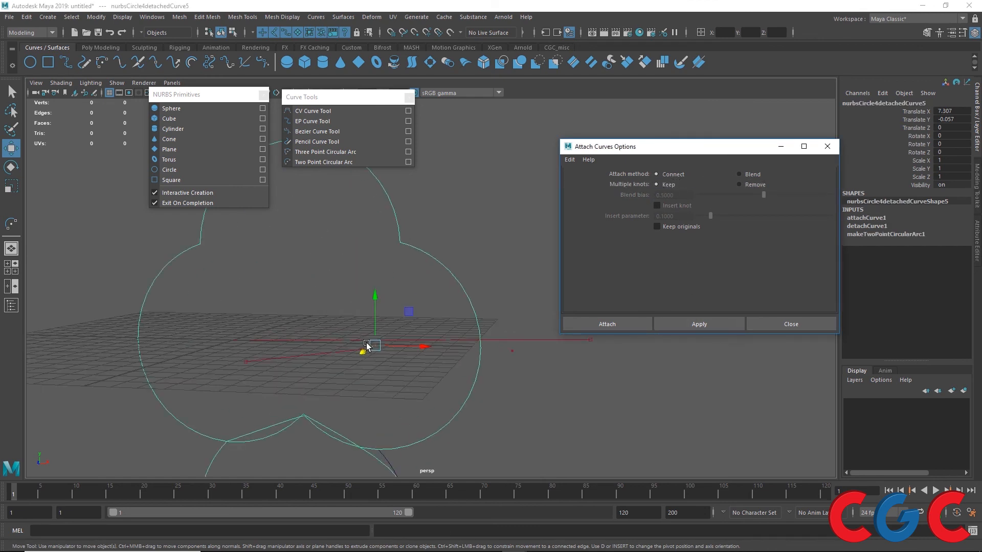
{"action": "scroll", "coordinate": [425, 263], "scroll_direction": "up", "scroll_amount": 5}
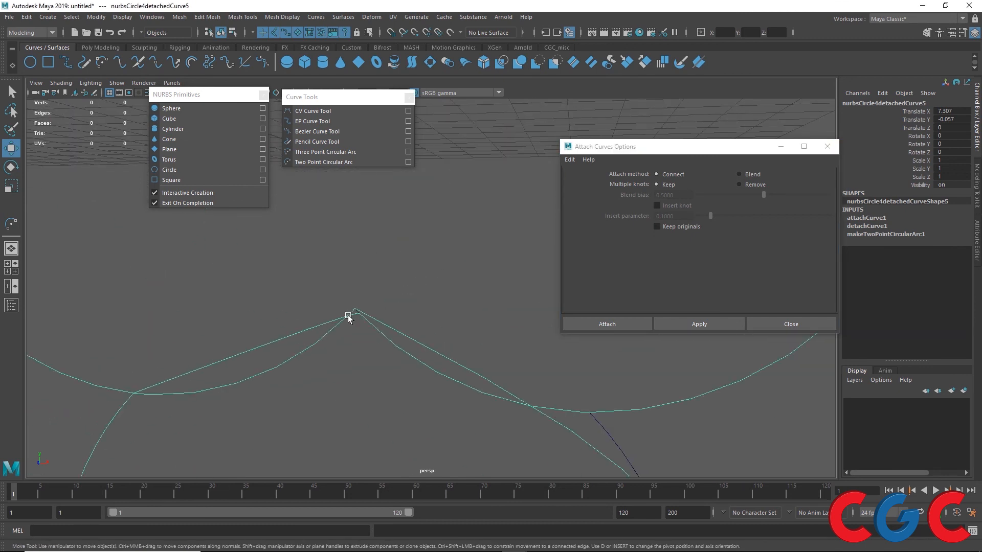
{"action": "key", "text": "ctrl+z"}
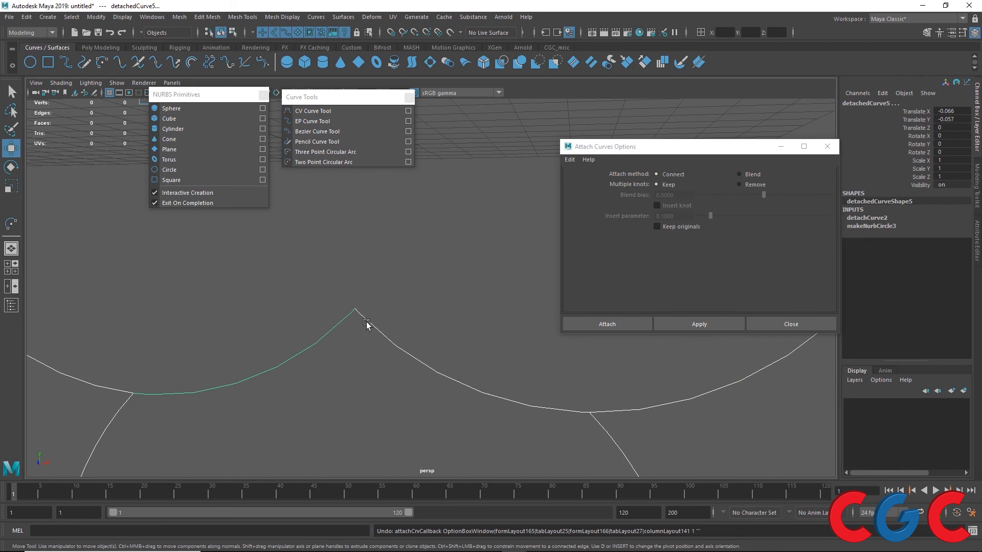
{"action": "scroll", "coordinate": [362, 313], "scroll_direction": "down", "scroll_amount": 5}
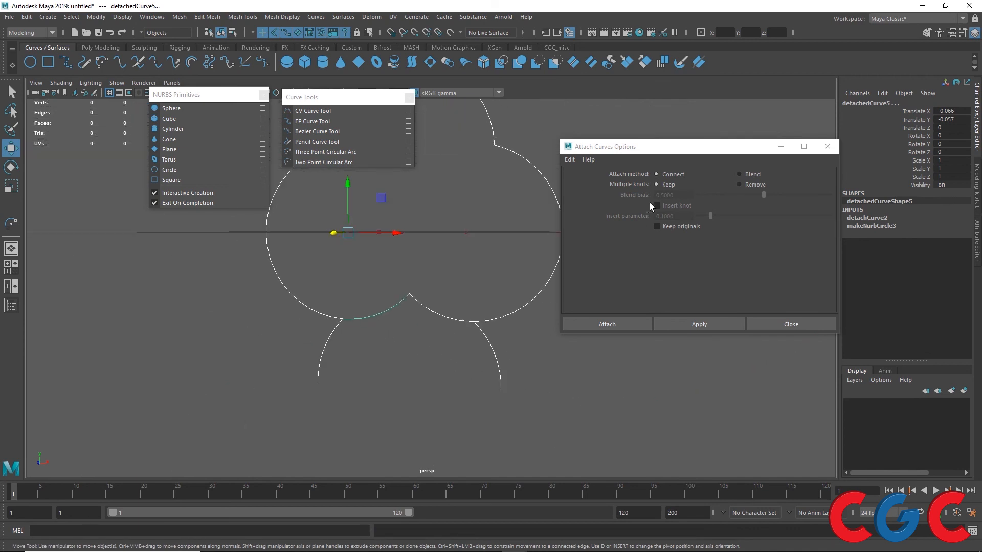
Set the attach method to Blend with 0 bias, and try moving the right notch curve's end CV down before undoing the move.
{"action": "left_click", "coordinate": [738, 174]}
{"action": "scroll", "coordinate": [375, 343], "scroll_direction": "up", "scroll_amount": 3}
{"action": "right_click_drag", "start_coordinate": [327, 390], "coordinate": [277, 291]}
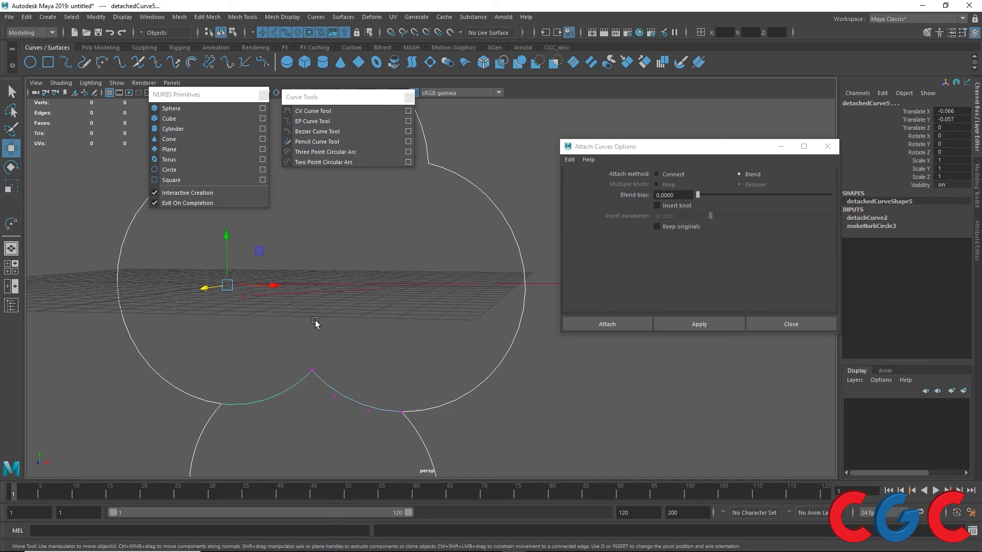
{"action": "middle_click_drag", "start_coordinate": [318, 324], "coordinate": [398, 261], "text": "alt"}
{"action": "left_click_drag", "start_coordinate": [417, 263], "coordinate": [378, 288]}
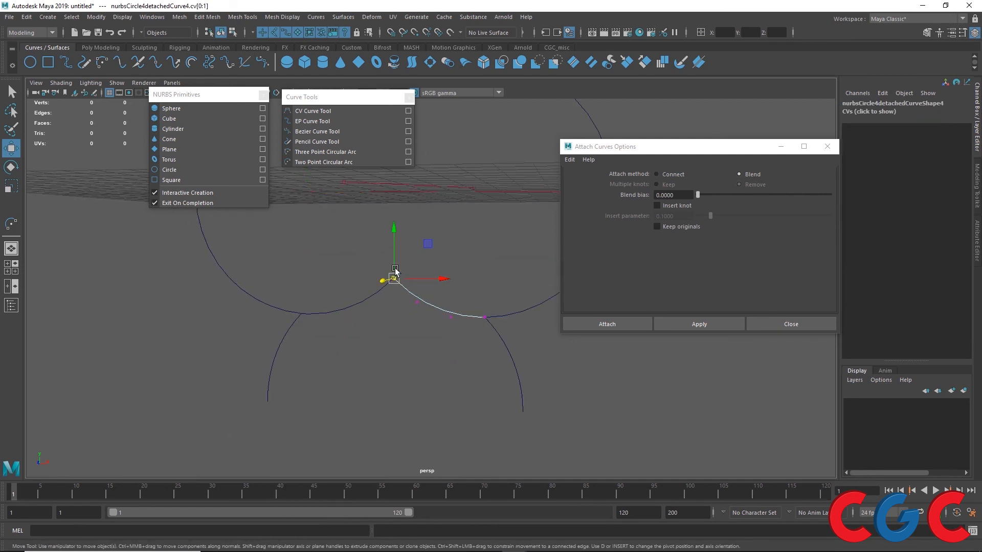
{"action": "left_click_drag", "start_coordinate": [397, 229], "coordinate": [394, 257]}
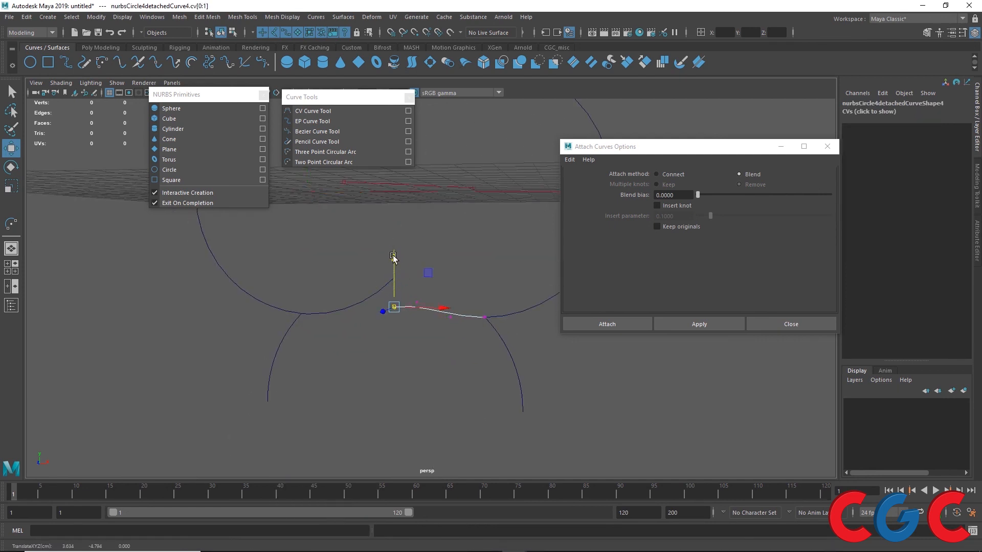
{"action": "key", "text": "ctrl+z"}
Pull the meeting end CVs and their neighbouring CVs on both notch curves down to form a downward point.
{"action": "left_click", "coordinate": [378, 291]}
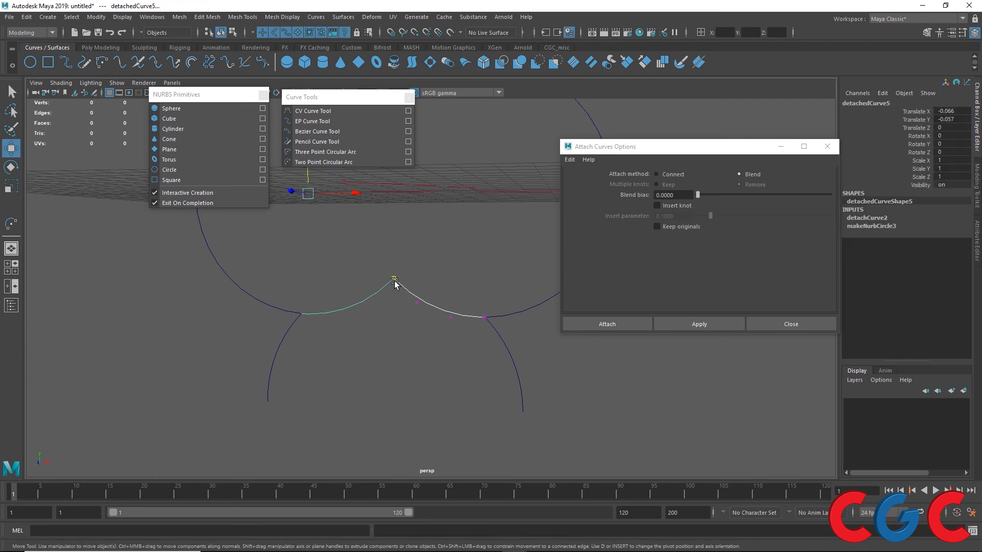
{"action": "right_click_drag", "start_coordinate": [395, 285], "coordinate": [339, 272]}
{"action": "left_click_drag", "start_coordinate": [416, 249], "coordinate": [370, 285]}
{"action": "left_click_drag", "start_coordinate": [394, 236], "coordinate": [390, 284]}
{"action": "left_click_drag", "start_coordinate": [432, 253], "coordinate": [354, 351]}
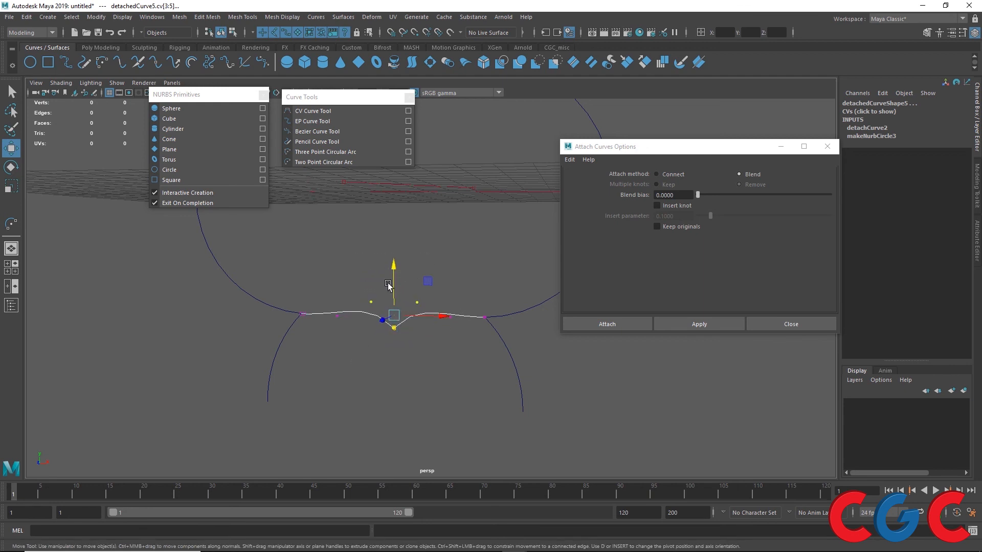
{"action": "left_click_drag", "start_coordinate": [388, 285], "coordinate": [396, 319]}
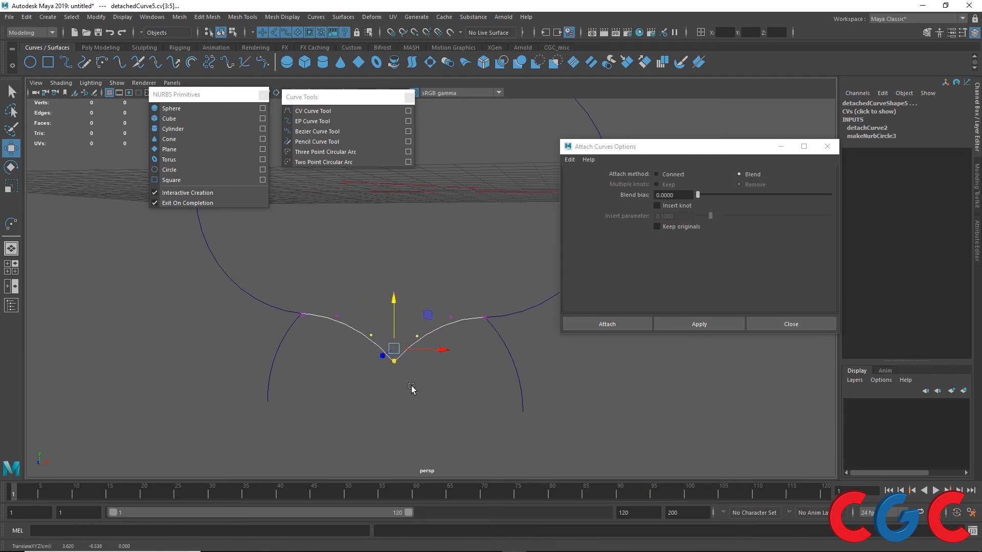
Raise the tip CVs where the two notch curves meet to make the downward point shallower.
{"action": "left_click_drag", "start_coordinate": [411, 389], "coordinate": [380, 353]}
{"action": "left_click_drag", "start_coordinate": [397, 321], "coordinate": [394, 294]}
{"action": "scroll", "coordinate": [384, 302], "scroll_direction": "down", "scroll_amount": 5}
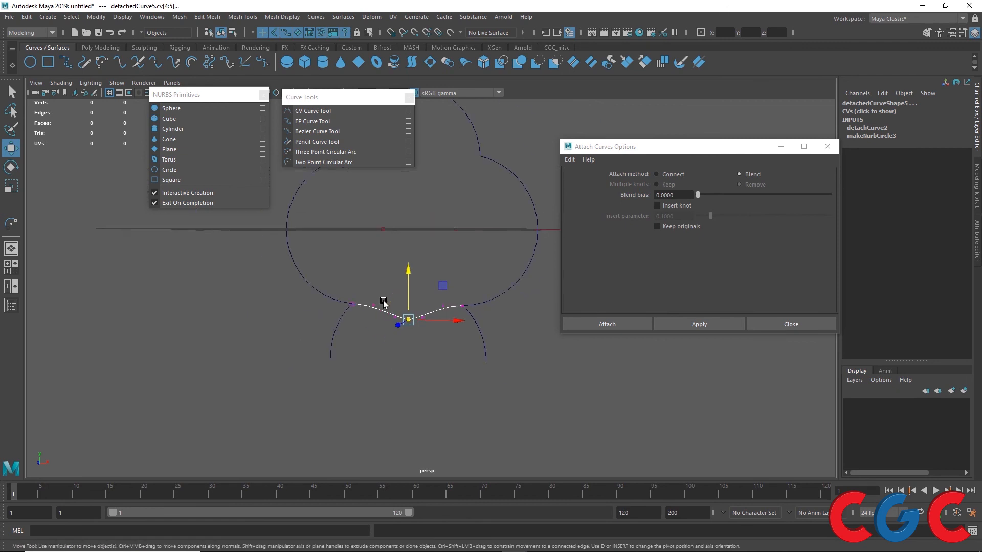
{"action": "scroll", "coordinate": [381, 297], "scroll_direction": "down", "scroll_amount": 3}
Return to object mode, select all outline and stem curves, and reset the Attach Curves options to their defaults.
{"action": "right_click_drag", "start_coordinate": [400, 234], "coordinate": [444, 217]}
{"action": "scroll", "coordinate": [422, 232], "scroll_direction": "down", "scroll_amount": 3}
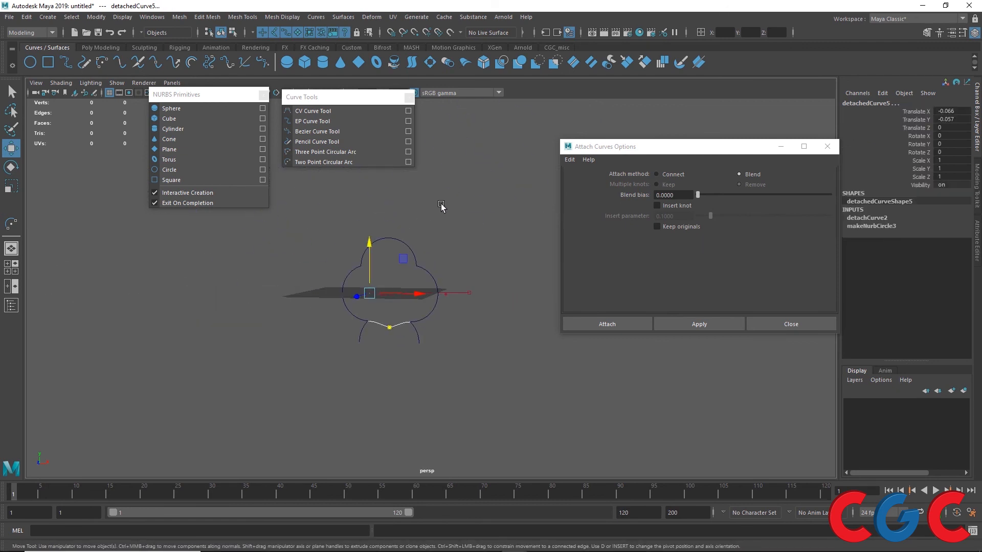
{"action": "left_click_drag", "start_coordinate": [441, 207], "coordinate": [276, 393]}
{"action": "left_click", "coordinate": [569, 159]}
{"action": "left_click", "coordinate": [575, 181]}
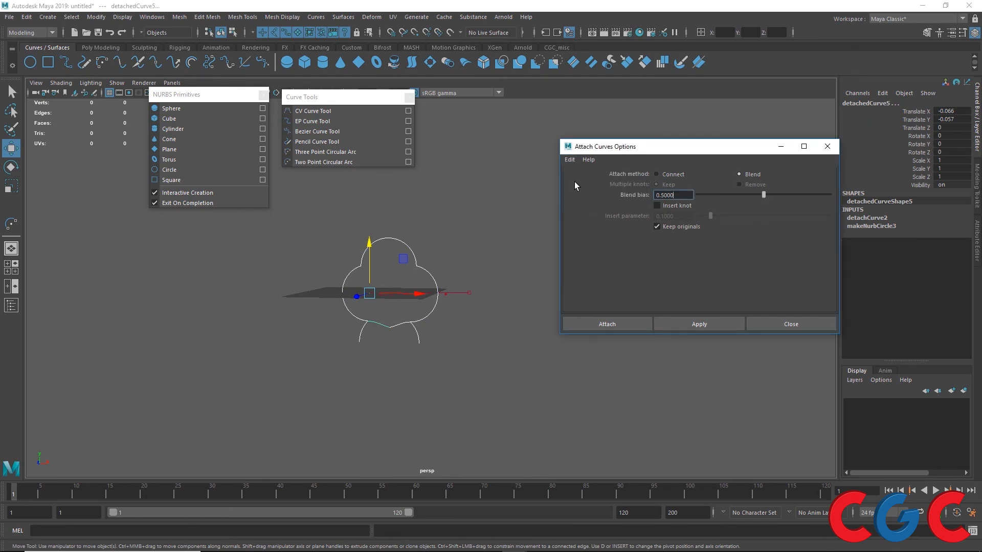
Try attaching the curves with Blend at 0.5 bias and originals kept, inspect and move the result aside, and undo both.
{"action": "left_click", "coordinate": [676, 324]}
{"action": "scroll", "coordinate": [376, 343], "scroll_direction": "up", "scroll_amount": 8}
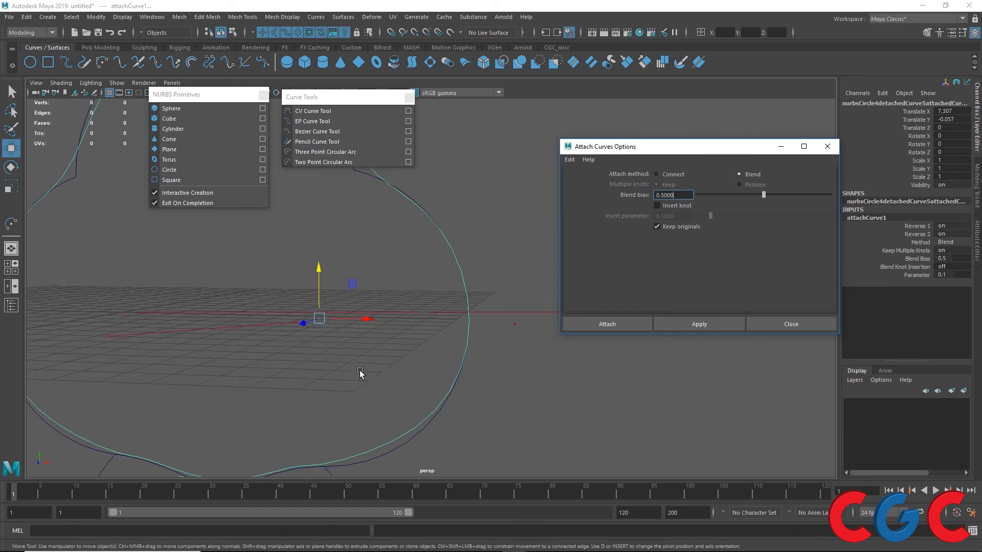
{"action": "scroll", "coordinate": [398, 287], "scroll_direction": "up", "scroll_amount": 3}
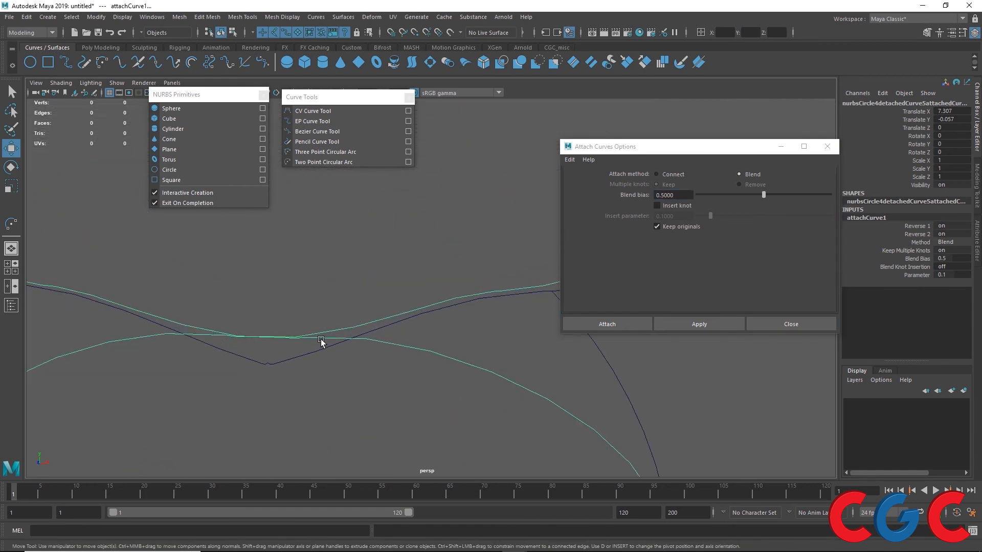
{"action": "scroll", "coordinate": [305, 327], "scroll_direction": "down", "scroll_amount": 5}
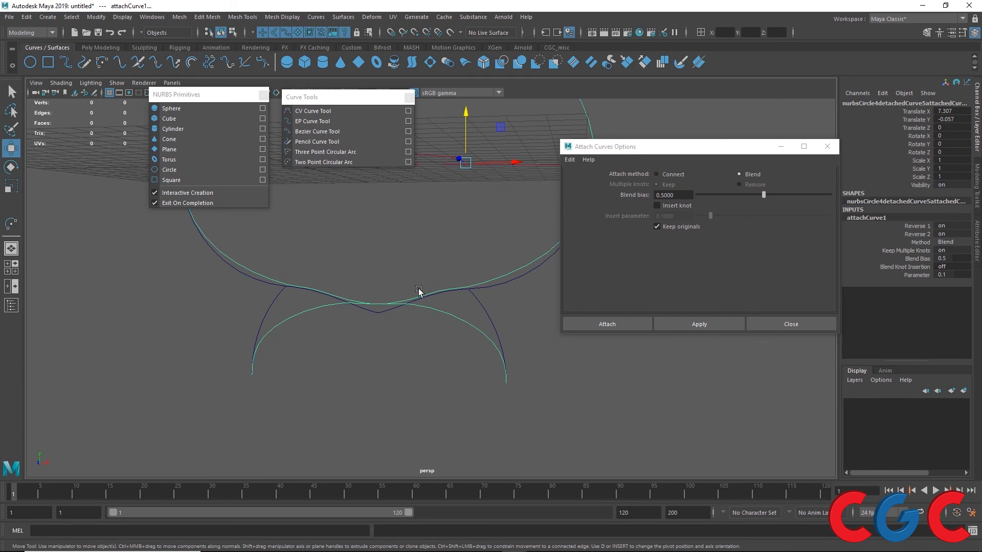
{"action": "scroll", "coordinate": [377, 288], "scroll_direction": "down", "scroll_amount": 5}
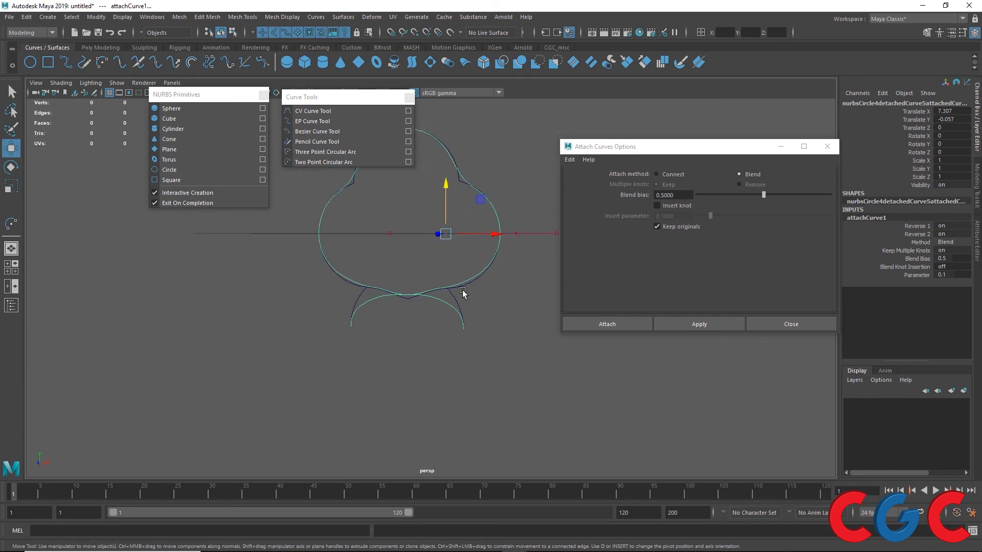
{"action": "middle_click_drag", "start_coordinate": [484, 276], "coordinate": [356, 370], "text": "alt"}
{"action": "left_click_drag", "start_coordinate": [377, 324], "coordinate": [602, 323]}
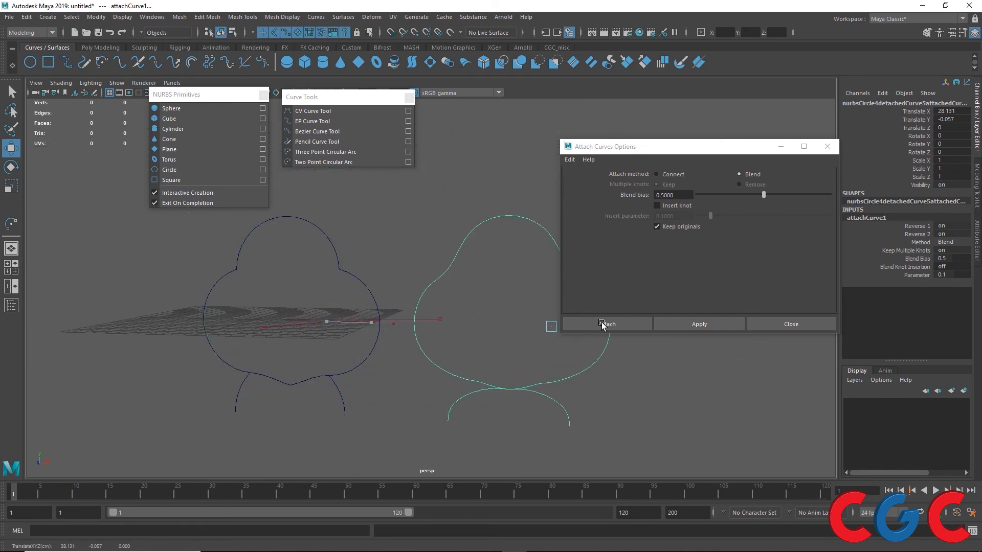
{"action": "key", "text": "ctrl+z"}
{"action": "key", "text": "ctrl+z"}
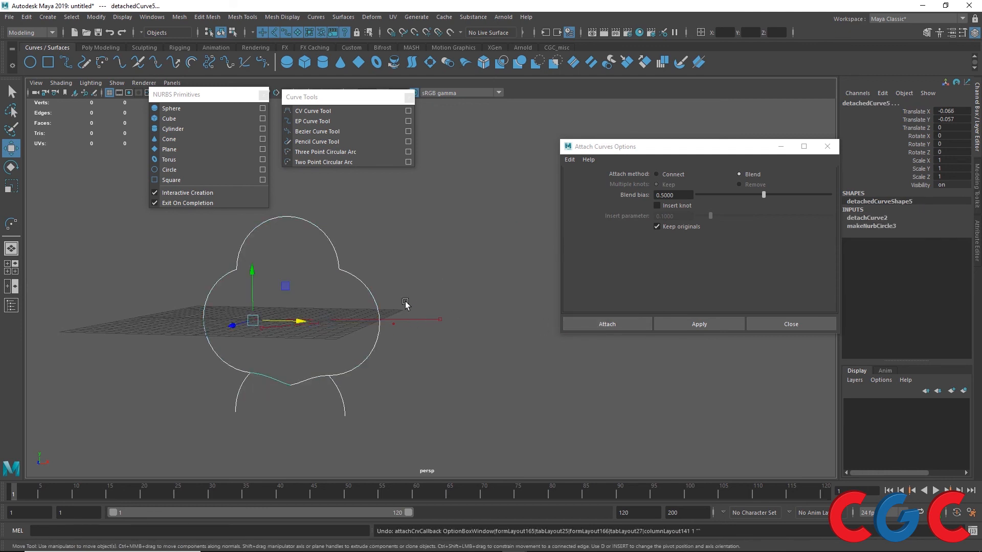
Attach the selected curves again with originals kept, and move the attached outline along X to about 26.8, beside the originals.
{"action": "key", "text": "bracketleft"}
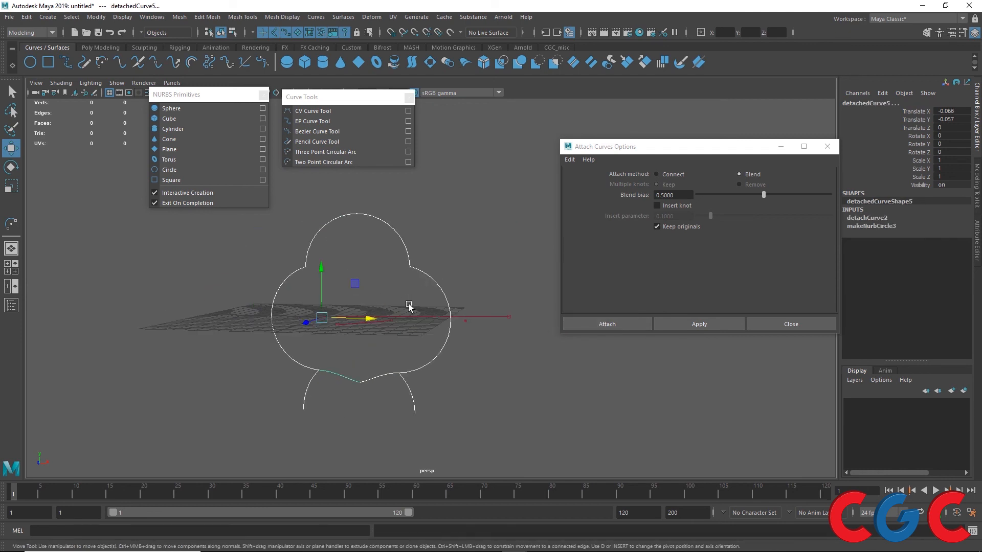
{"action": "left_click", "coordinate": [695, 322]}
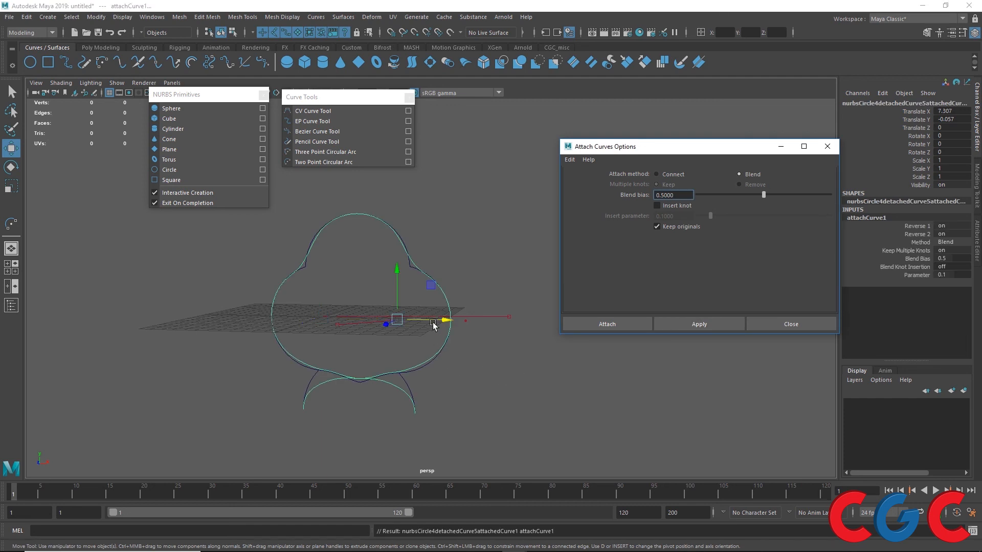
{"action": "left_click_drag", "start_coordinate": [446, 320], "coordinate": [657, 322]}
{"action": "middle_click_drag", "start_coordinate": [540, 299], "coordinate": [397, 298], "text": "alt"}
Examine all CVs along the attached outline and return to object mode.
{"action": "right_click_drag", "start_coordinate": [401, 269], "coordinate": [319, 270]}
{"action": "left_click_drag", "start_coordinate": [515, 183], "coordinate": [318, 442]}
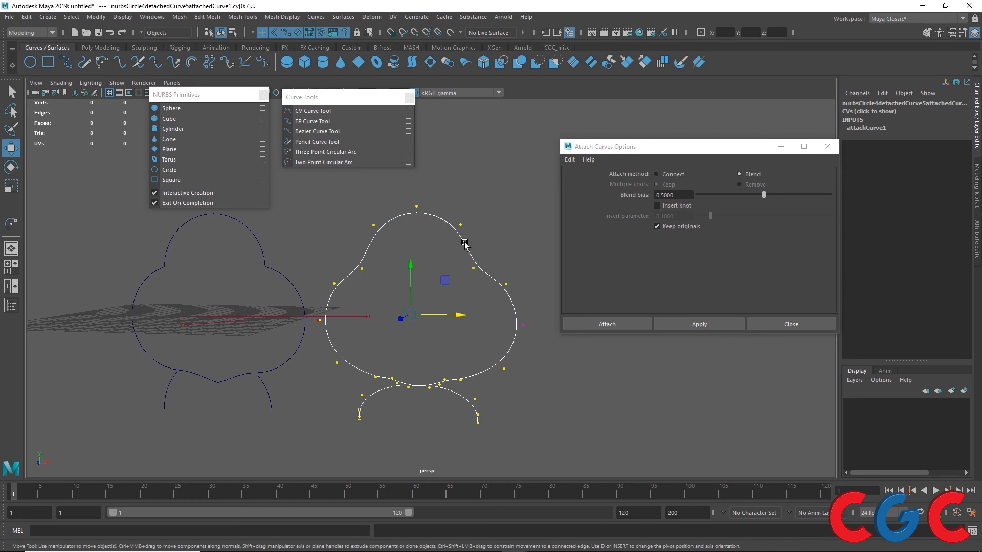
{"action": "right_click_drag", "start_coordinate": [460, 245], "coordinate": [505, 223]}
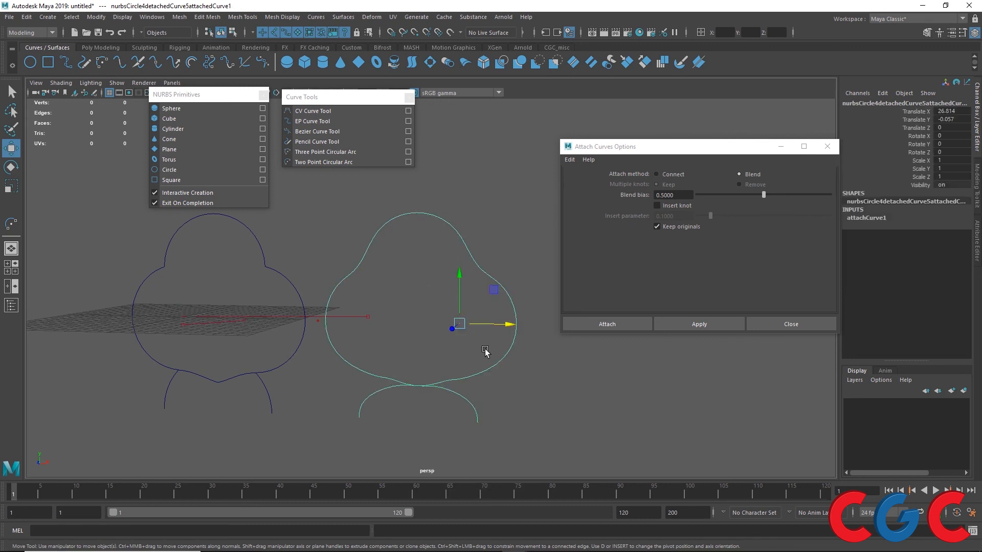
Run the custom CP command on the attached outline.
{"action": "left_click_drag", "start_coordinate": [431, 290], "coordinate": [435, 353], "text": "alt"}
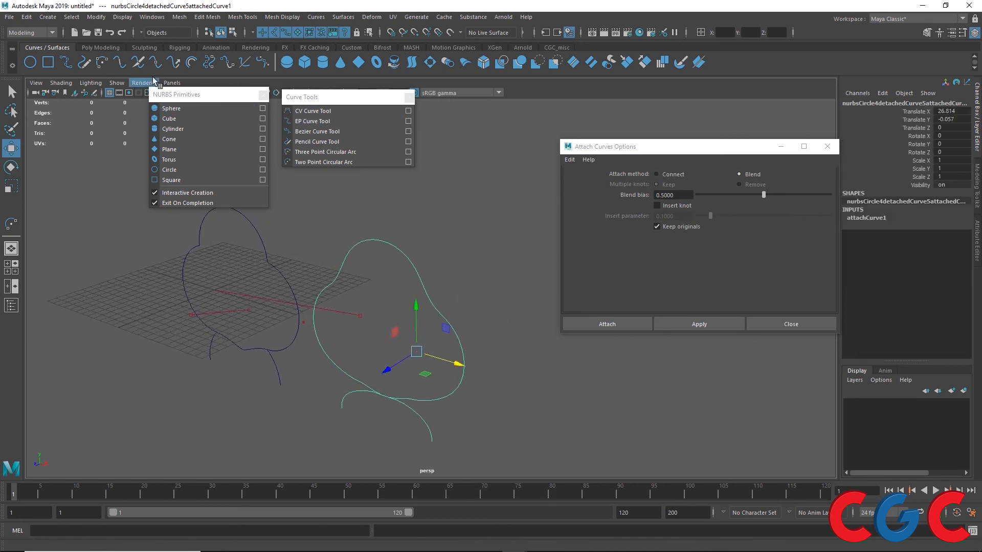
{"action": "left_click", "coordinate": [556, 47]}
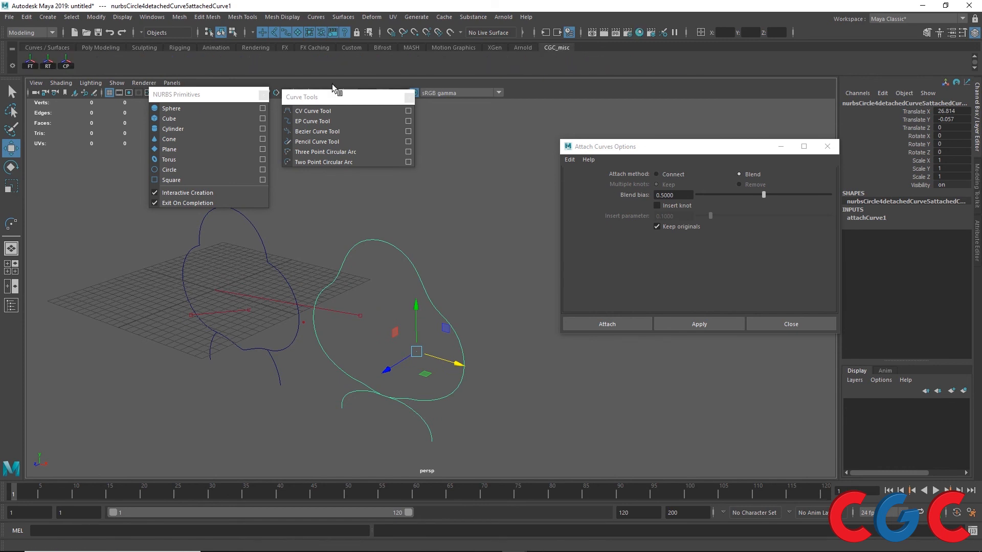
{"action": "left_click", "coordinate": [69, 64]}
Select the top and right-hand curves of the original outline and look through the curve editing commands.
{"action": "left_click_drag", "start_coordinate": [307, 348], "coordinate": [333, 325], "text": "alt"}
{"action": "left_click_drag", "start_coordinate": [285, 257], "coordinate": [263, 302]}
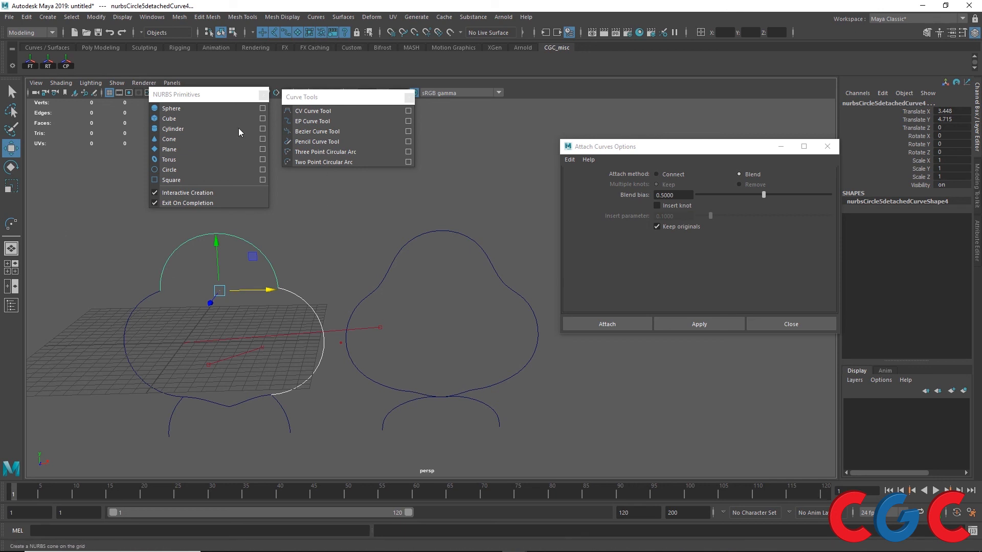
{"action": "left_click", "coordinate": [318, 18]}
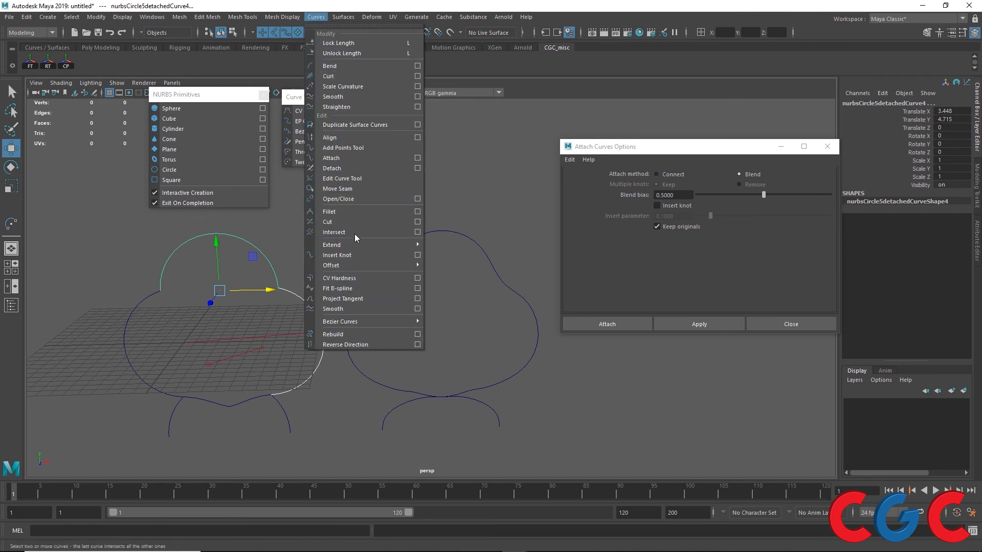
{"action": "left_click", "coordinate": [351, 343]}
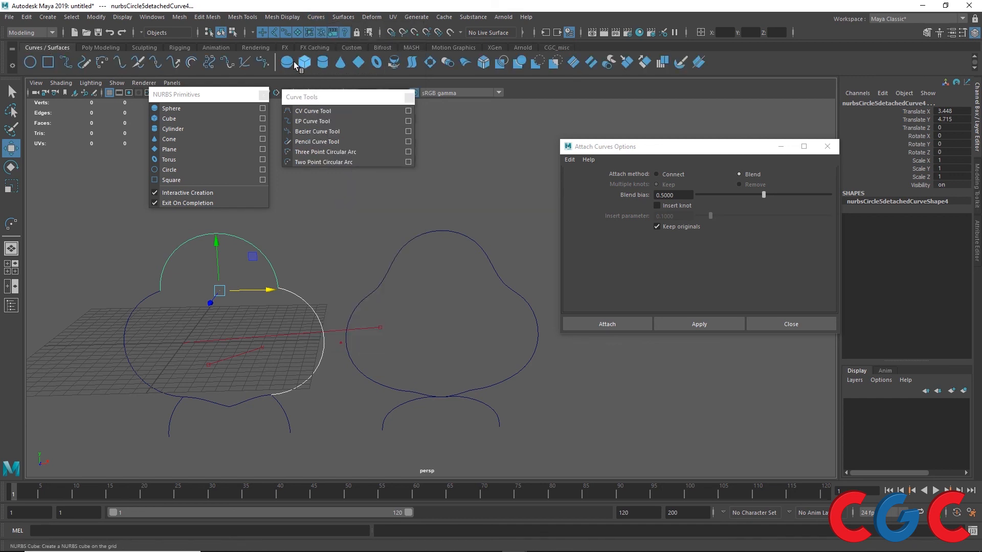